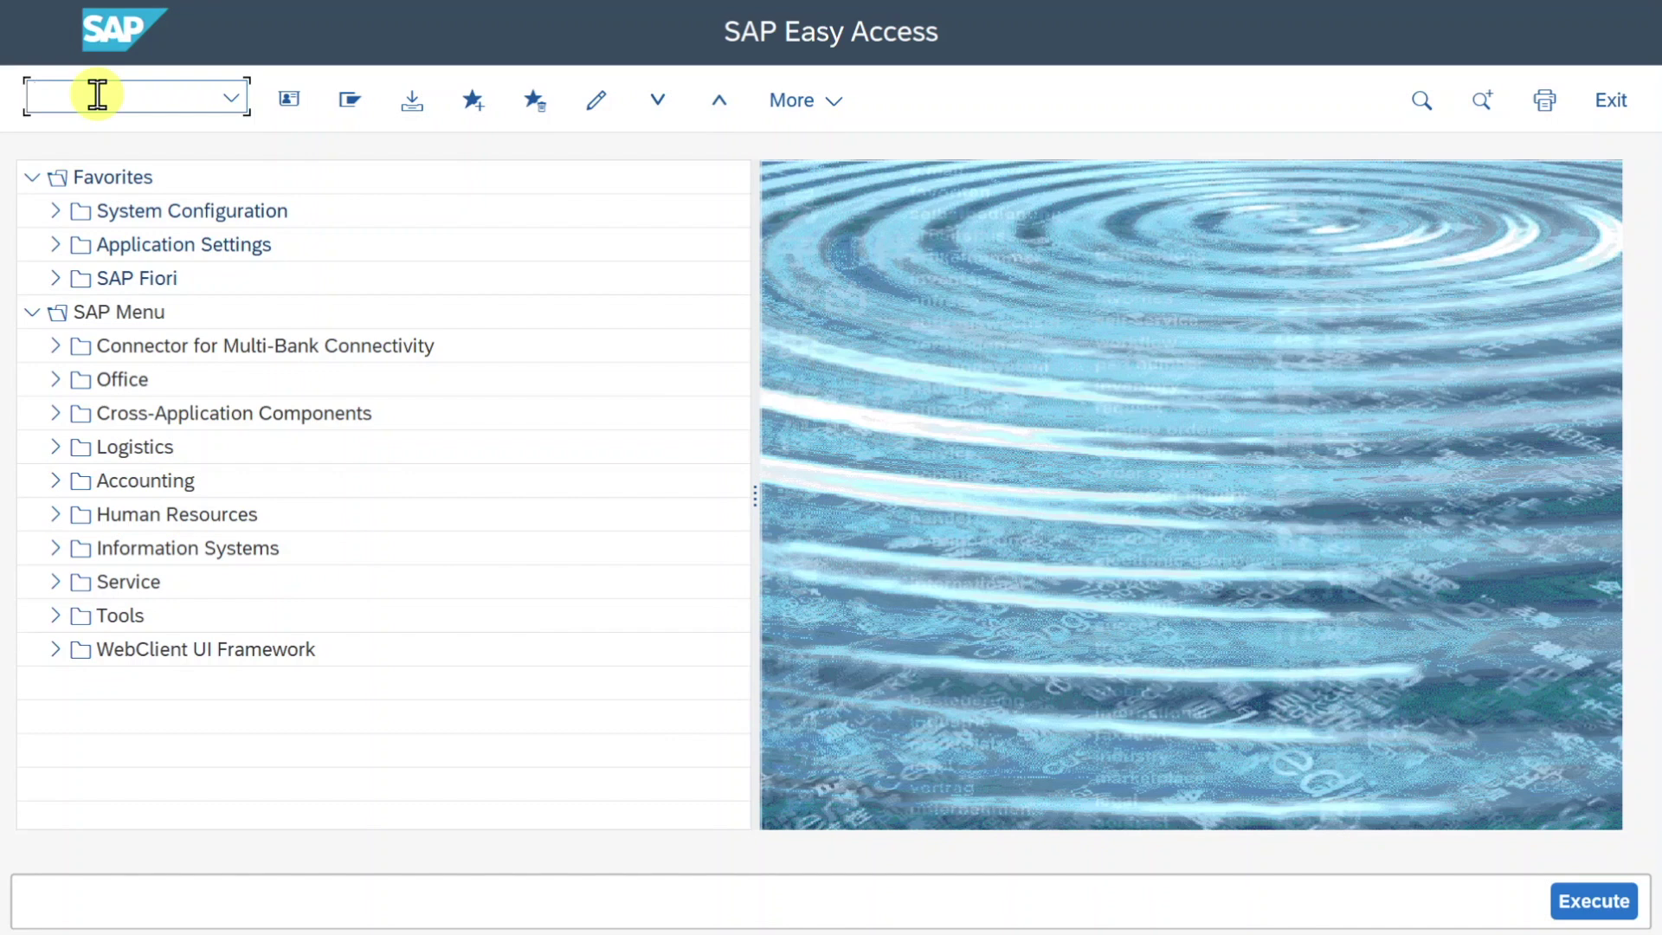
# - Open the SAP Reference IMG via transaction spro and expand Controlling, Cost Center Accounting, and Budget Availability Control for Cost Centers
pyautogui.write('spro')
pyautogui.press('Return')
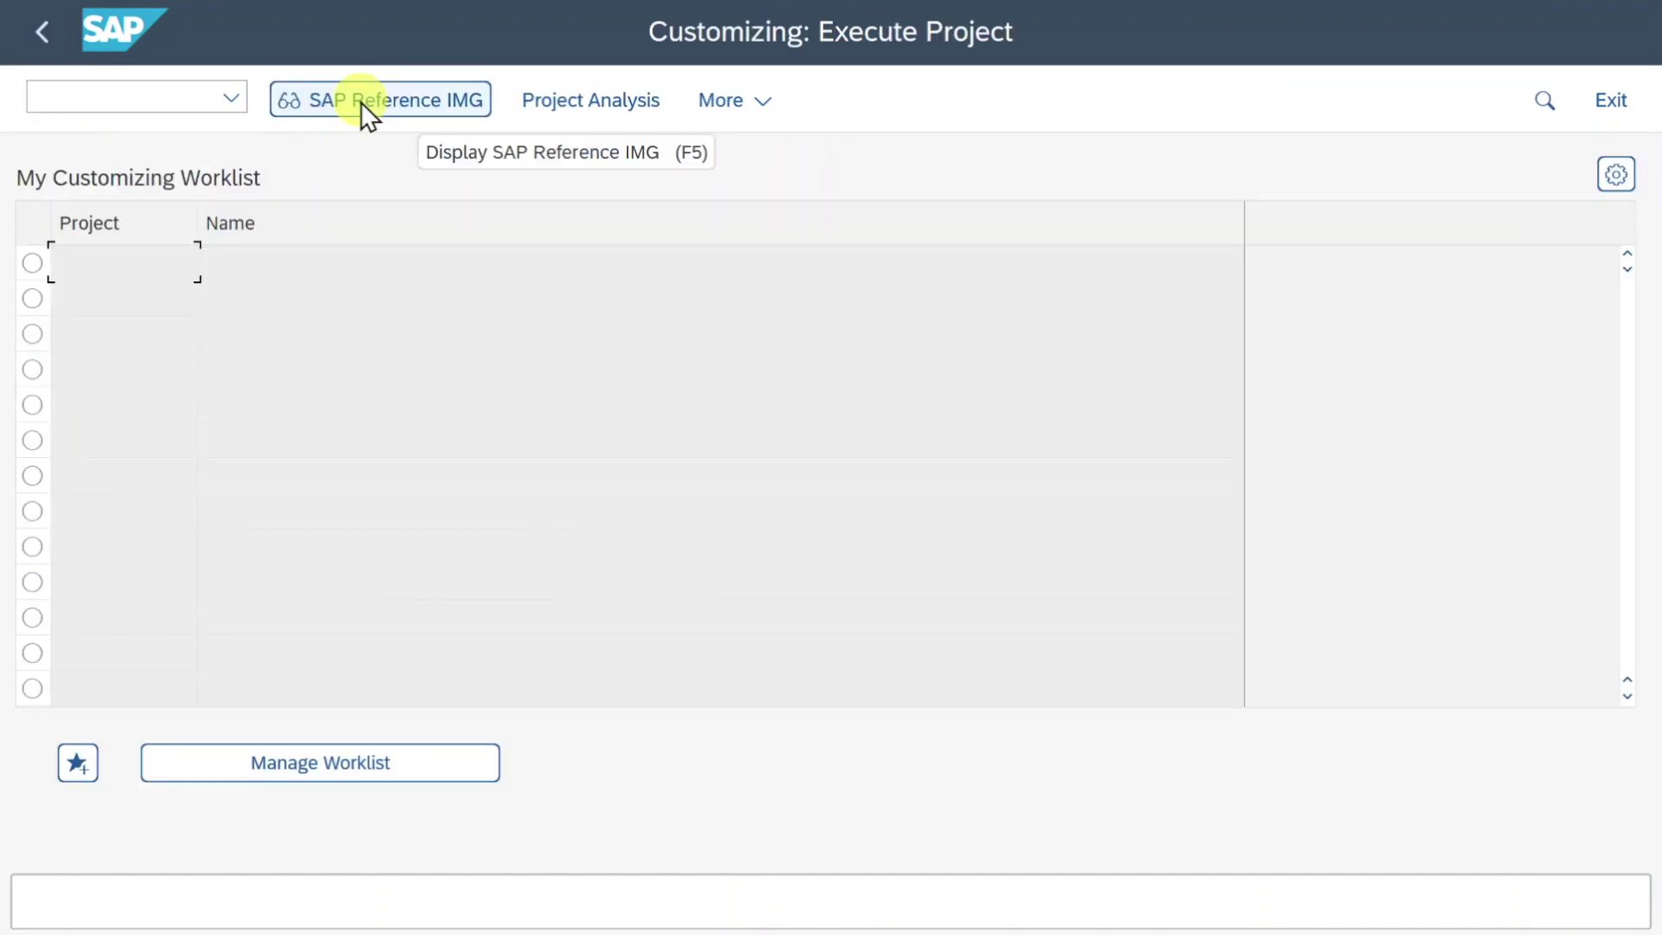
pyautogui.click(361, 103)
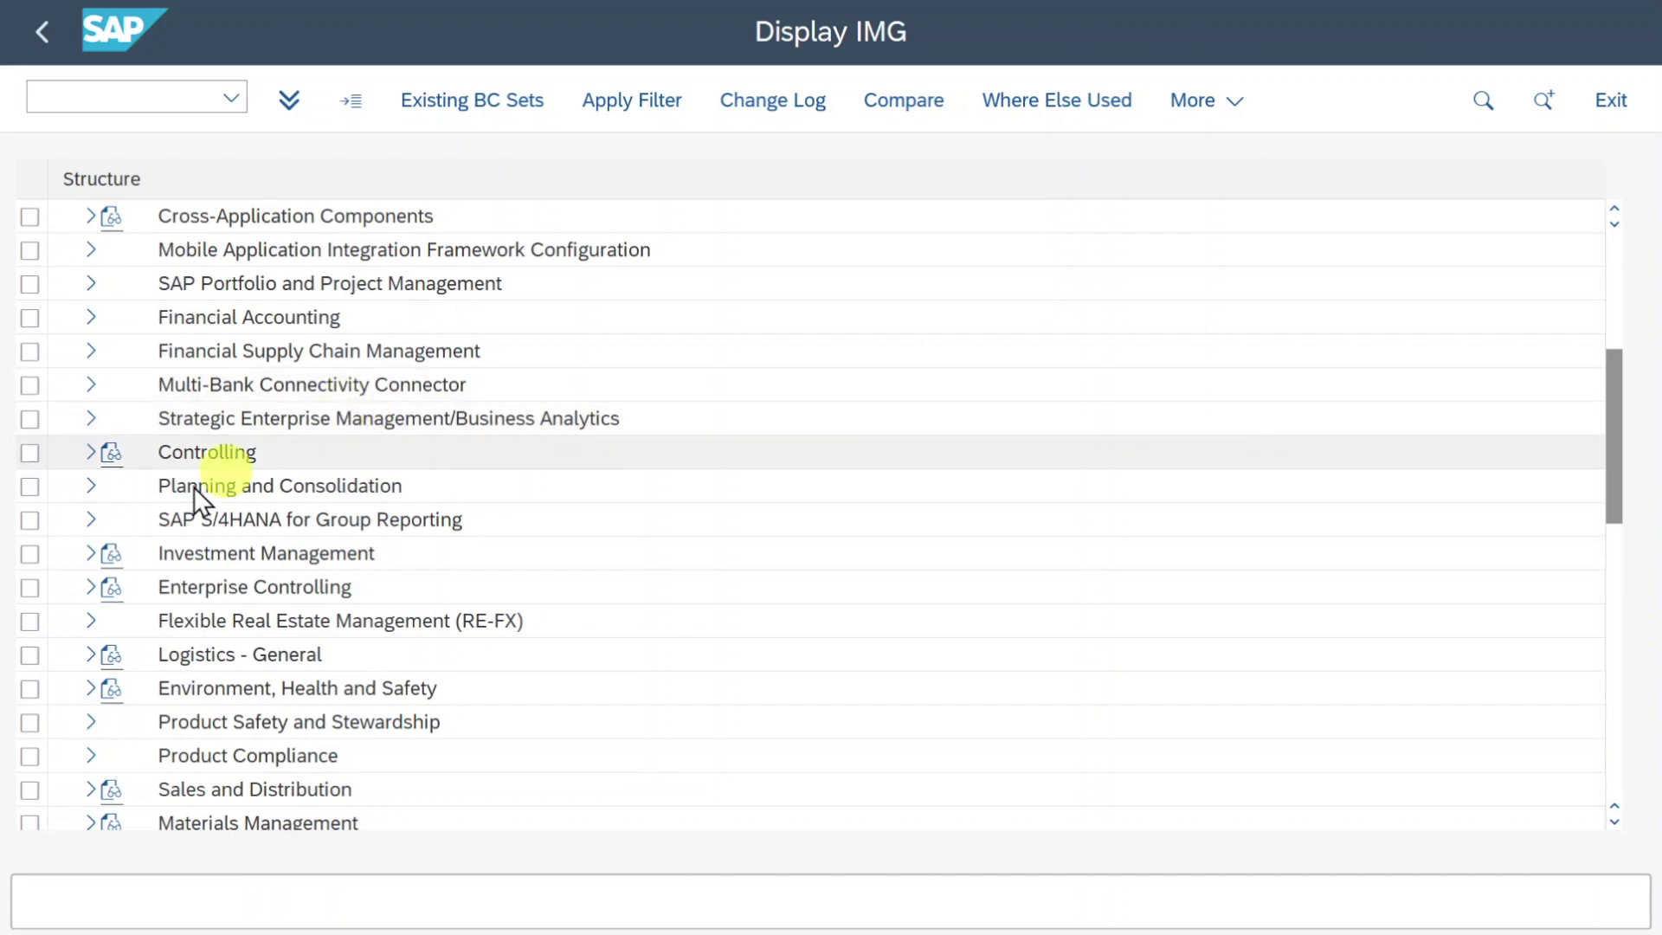
pyautogui.click(90, 452)
pyautogui.click(116, 520)
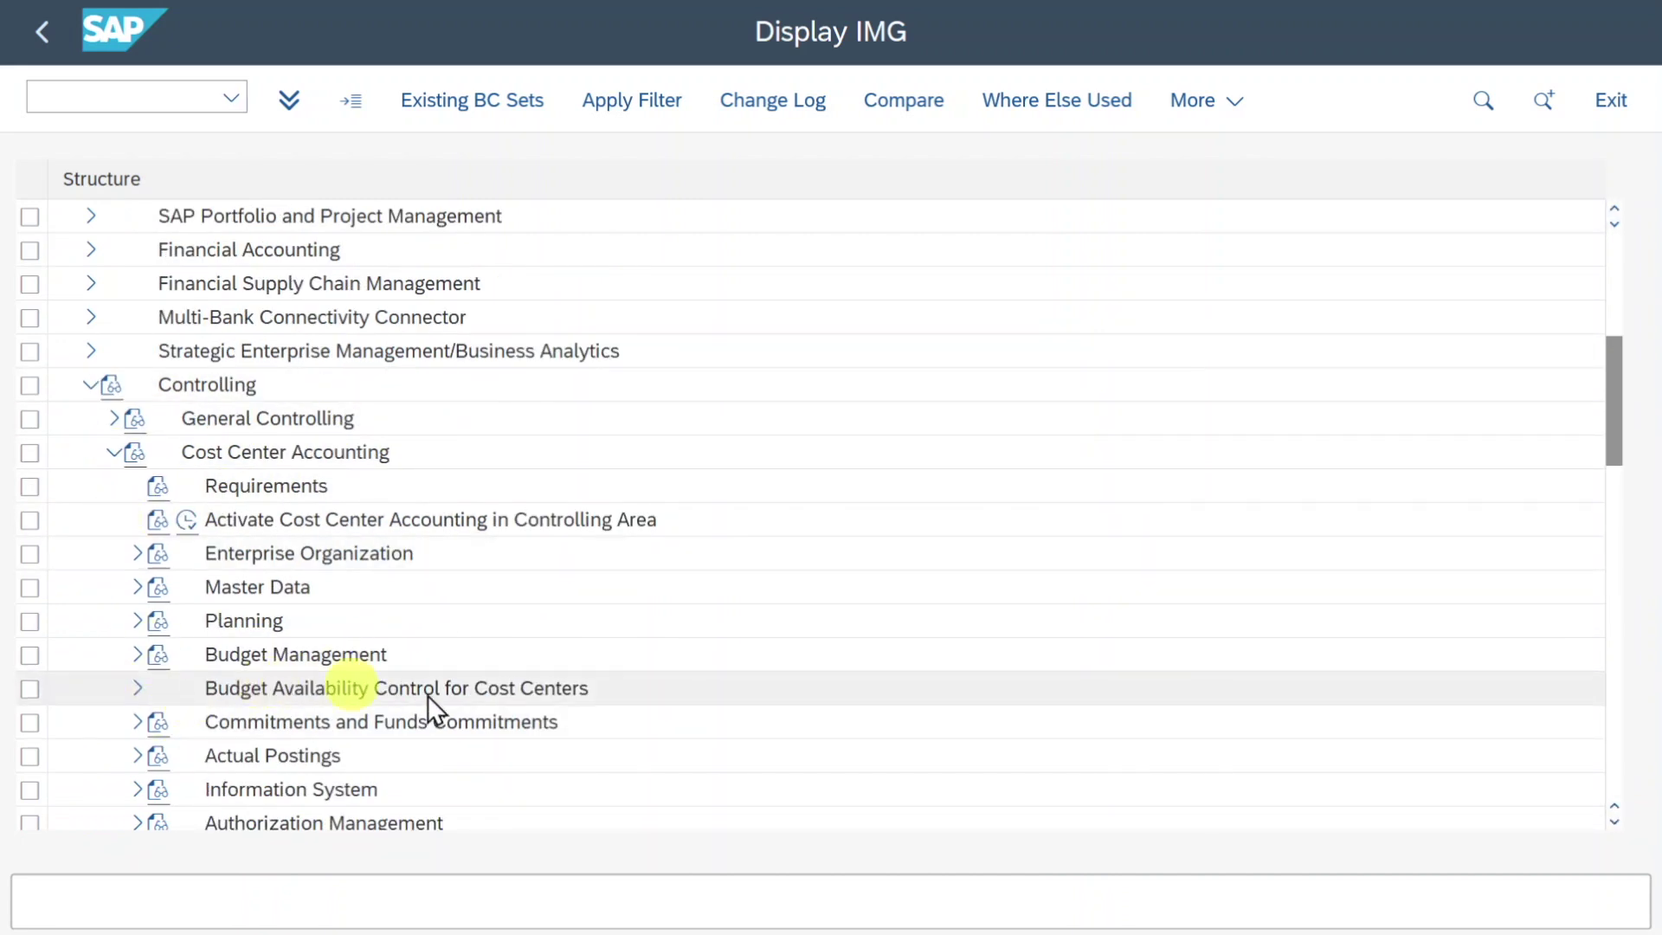
pyautogui.click(136, 689)
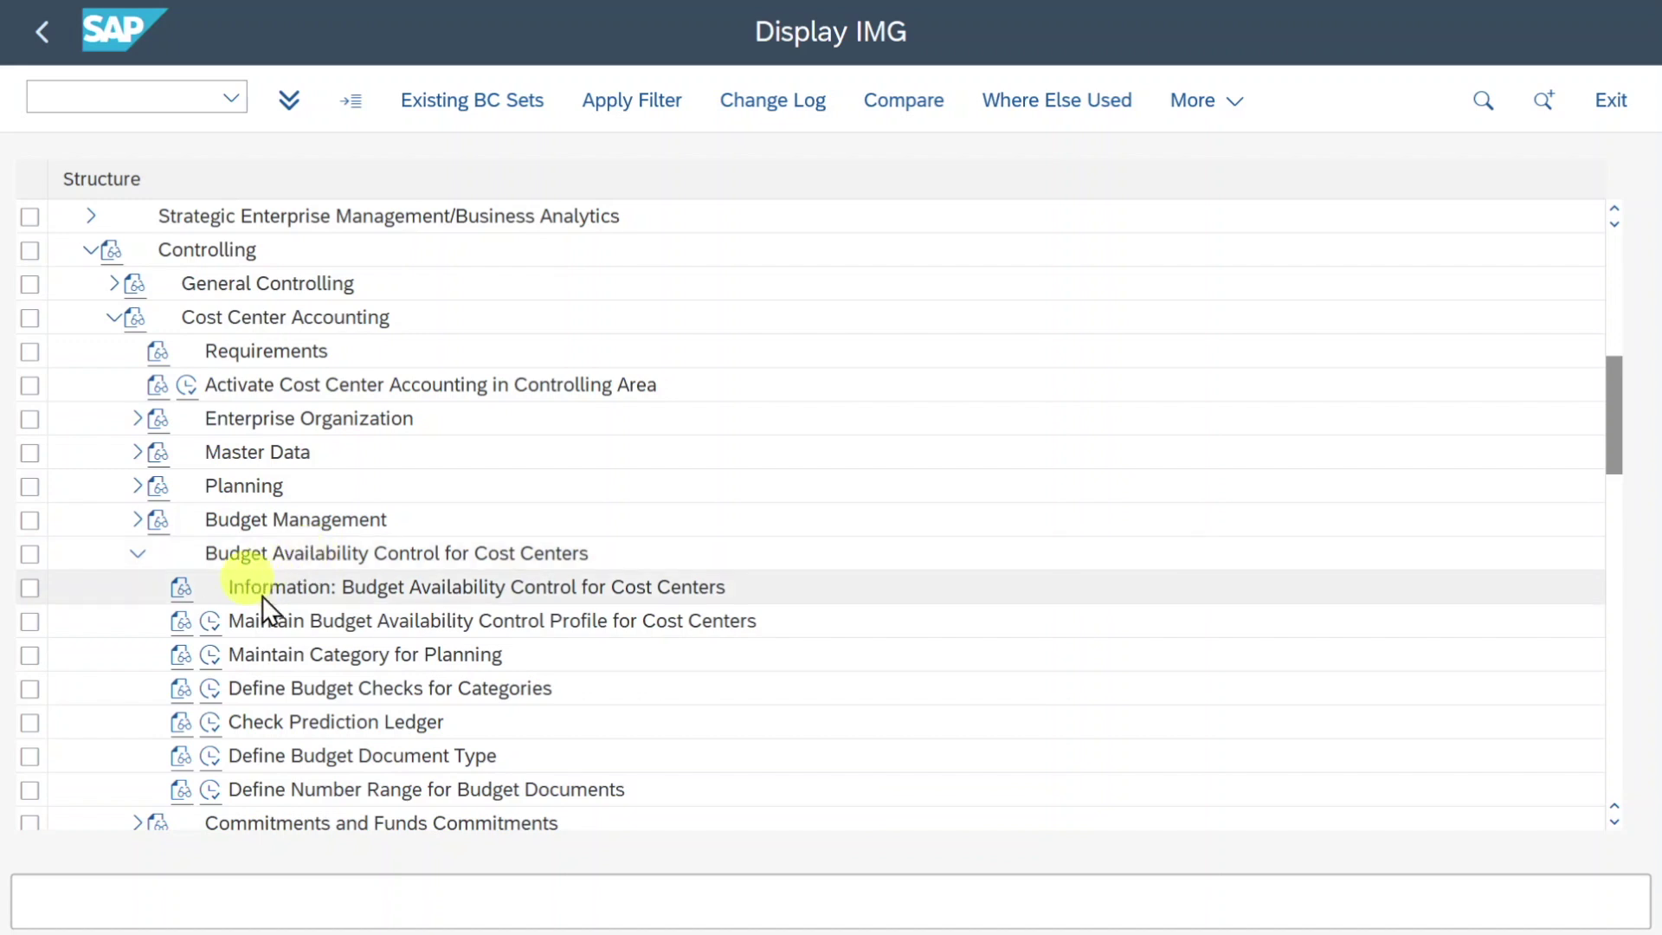
# - Read the documentation on Budget Availability Control for Cost Centers and close it
pyautogui.click(180, 586)
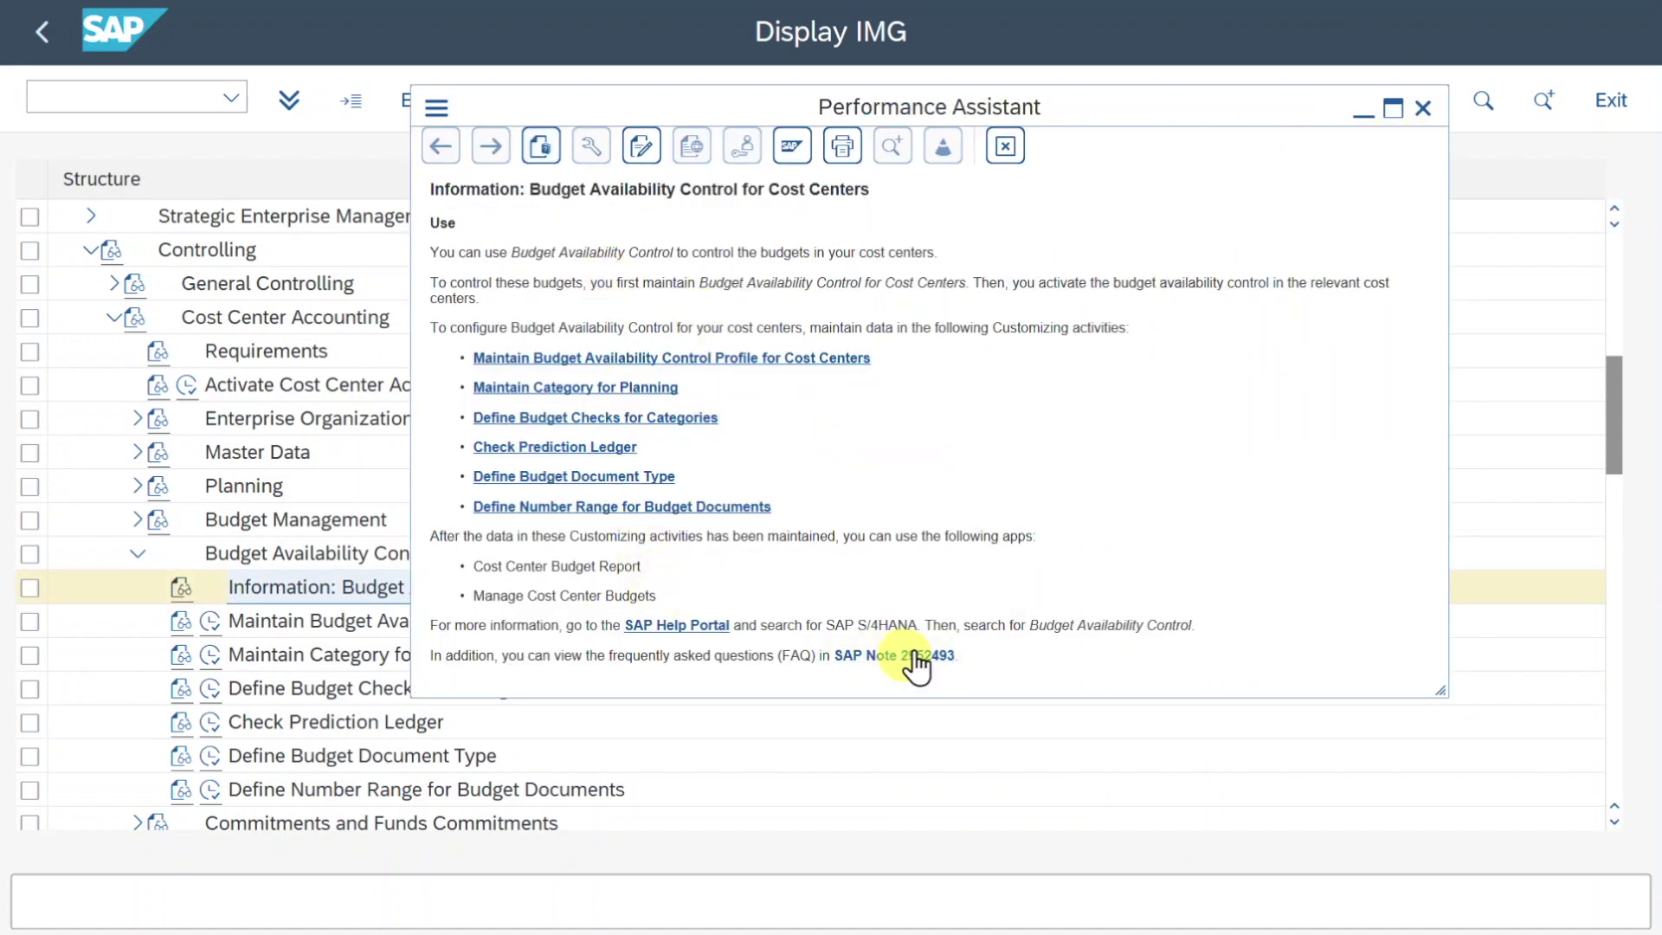
pyautogui.click(1421, 110)
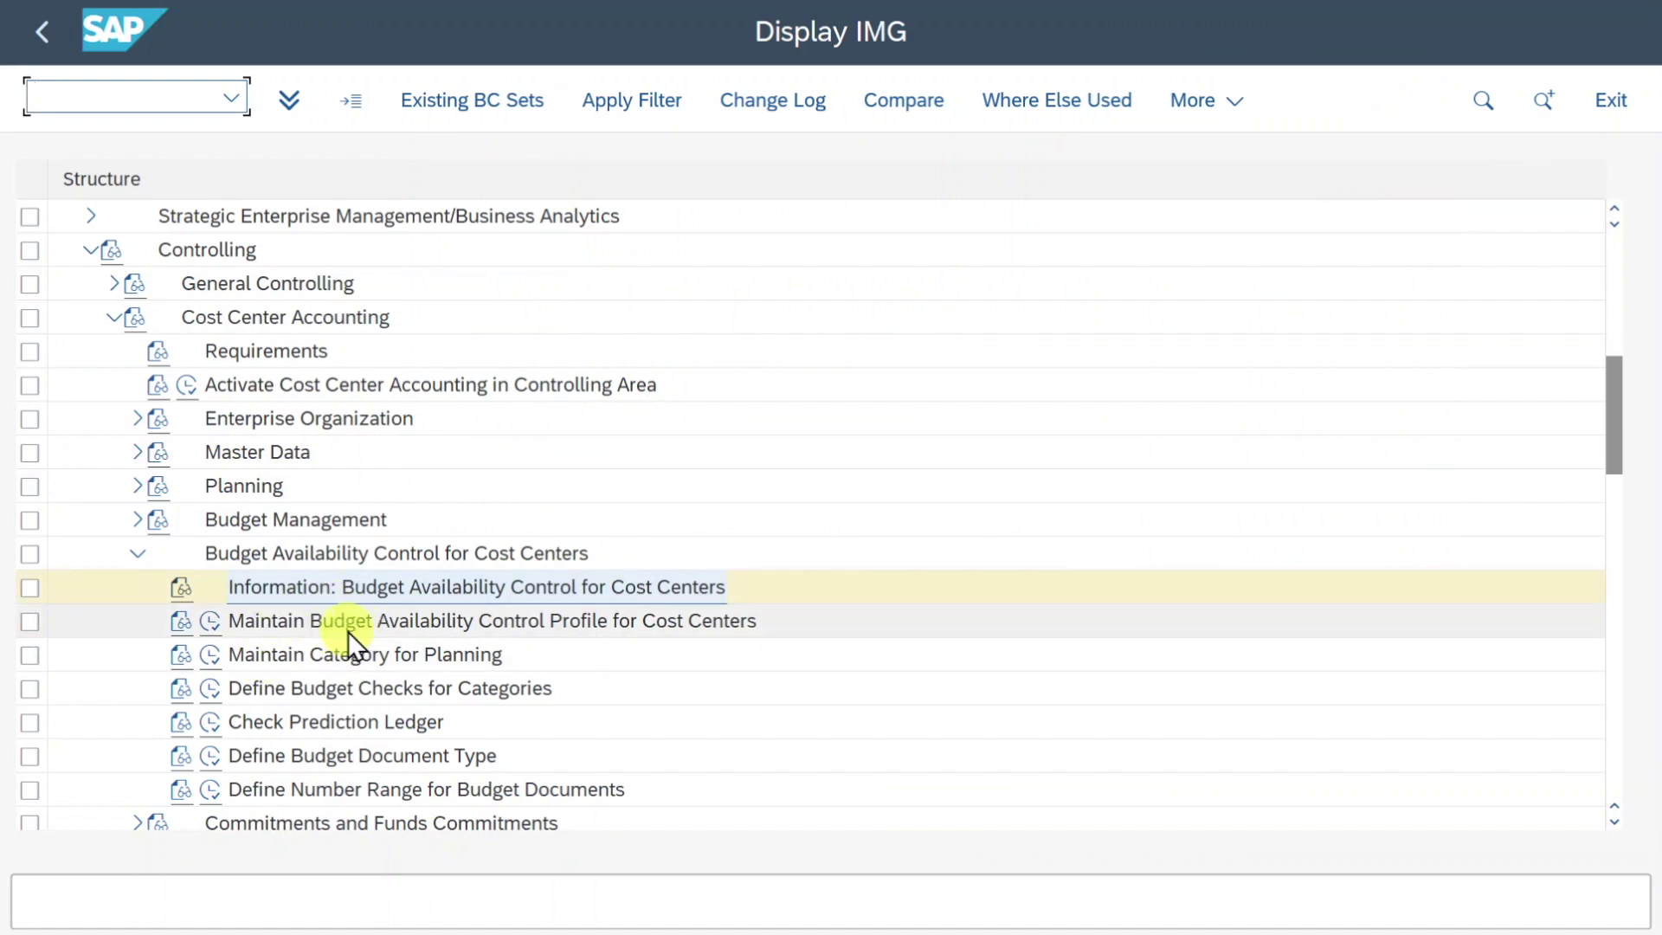
# - Under Maintain Budget Availability Control Profile for Cost Centers, add profile Z123 with control type CC Cost Center and name Cost Center Budget Test
pyautogui.click(210, 622)
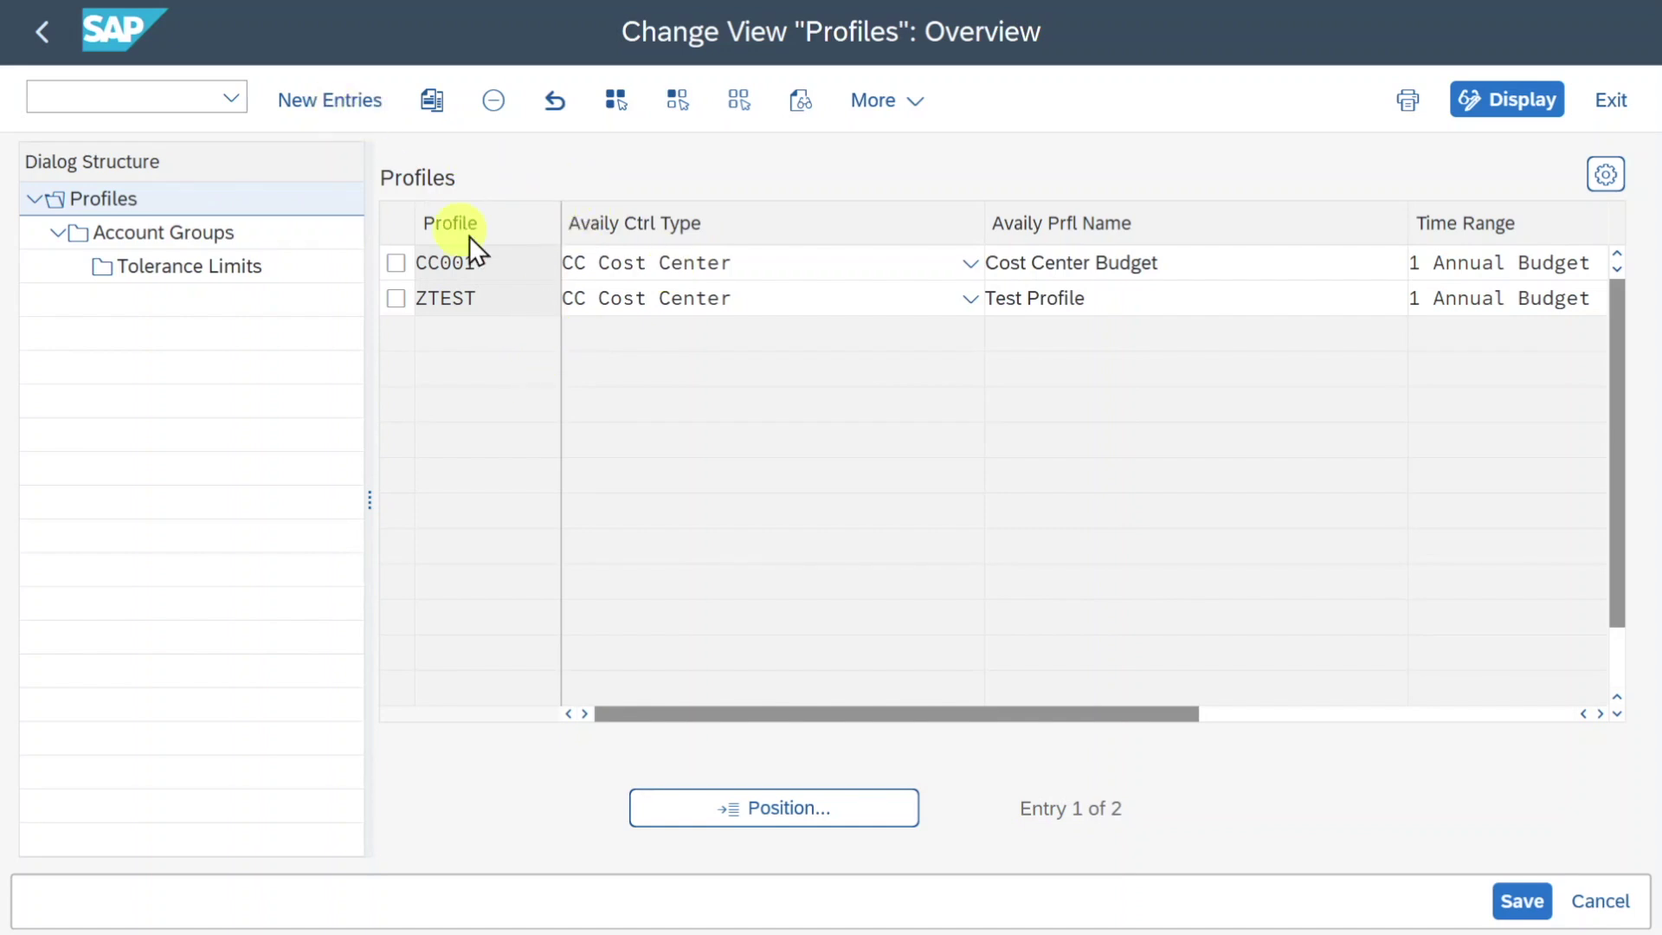
pyautogui.click(340, 106)
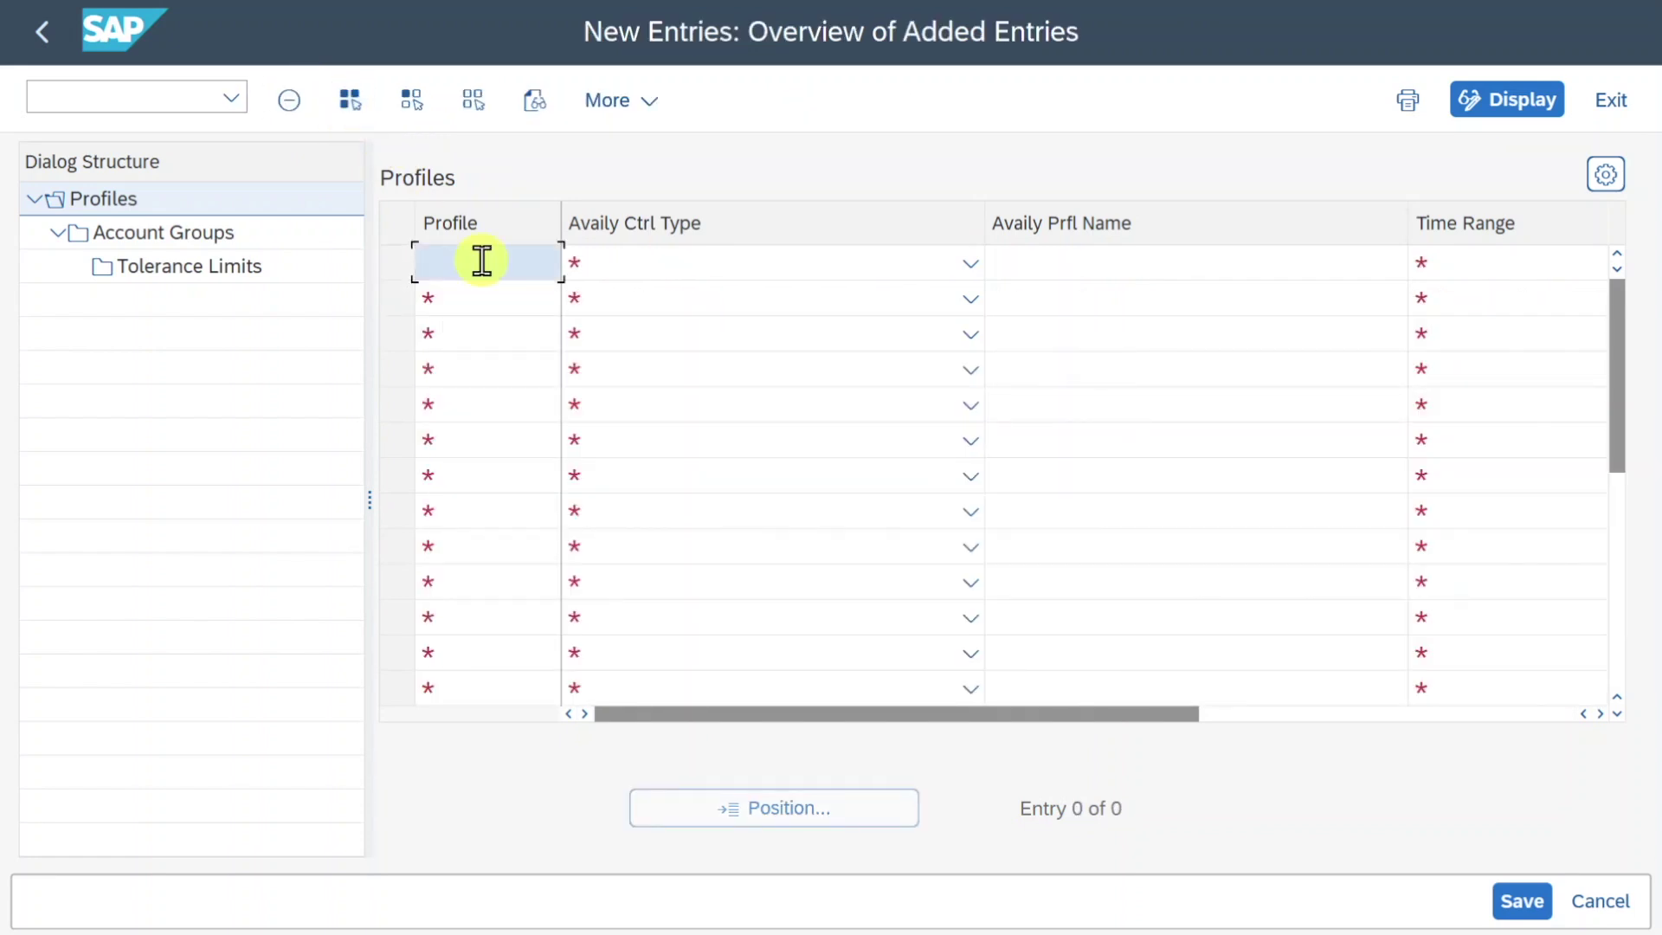
pyautogui.write('Z123')
pyautogui.click(905, 261)
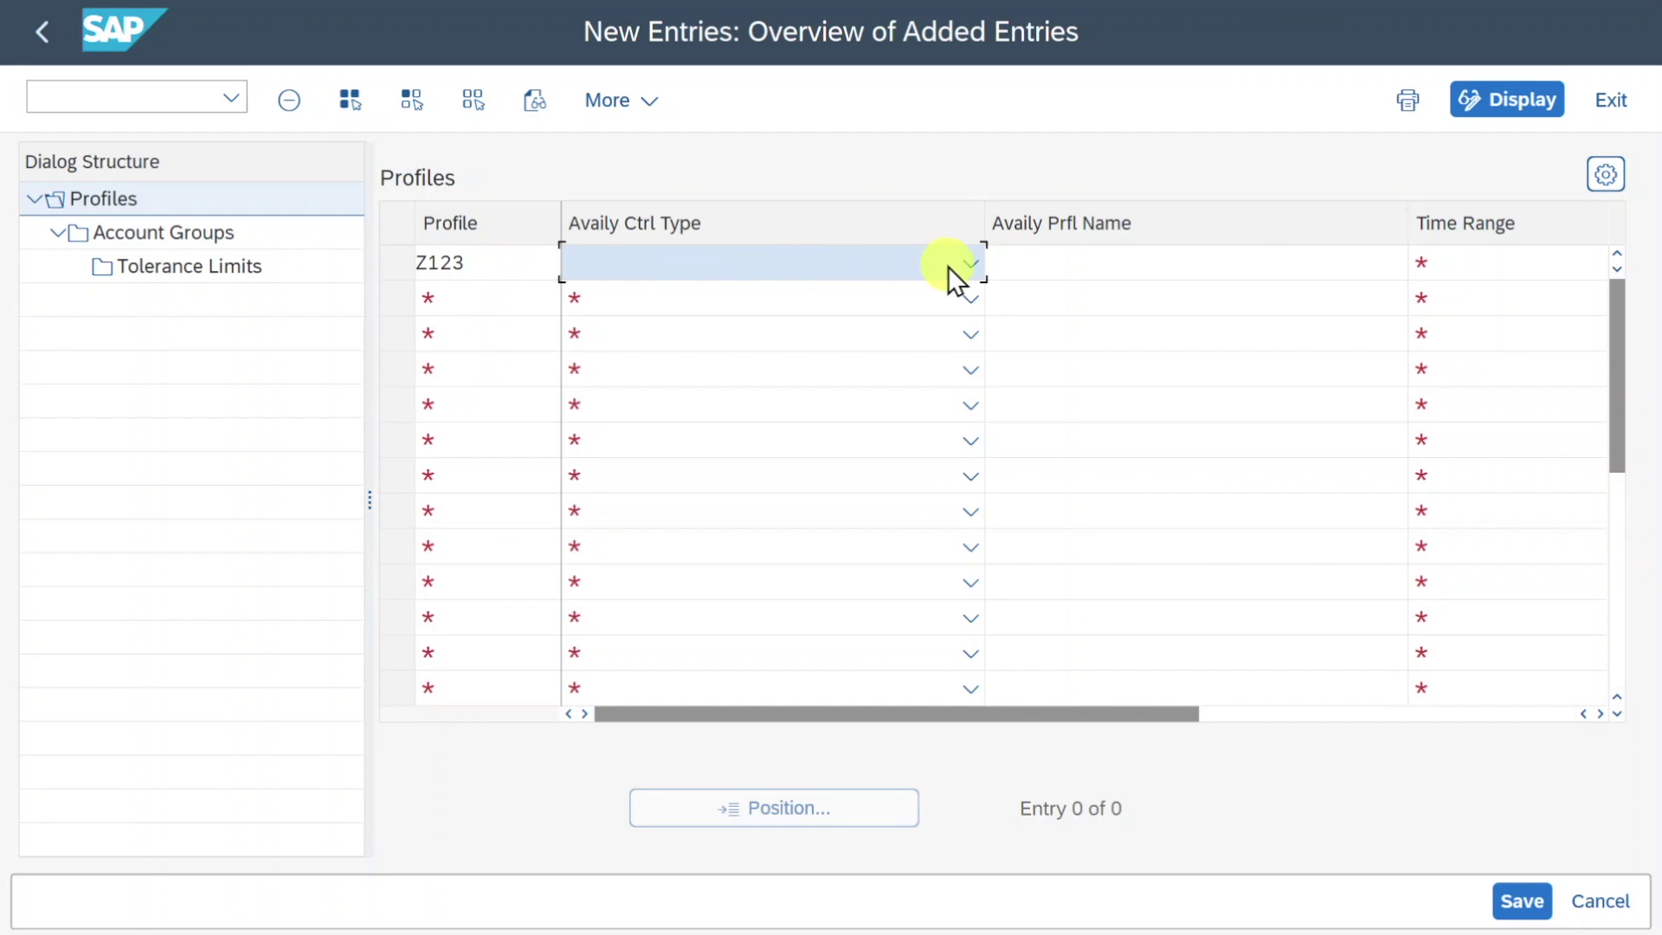
pyautogui.click(948, 267)
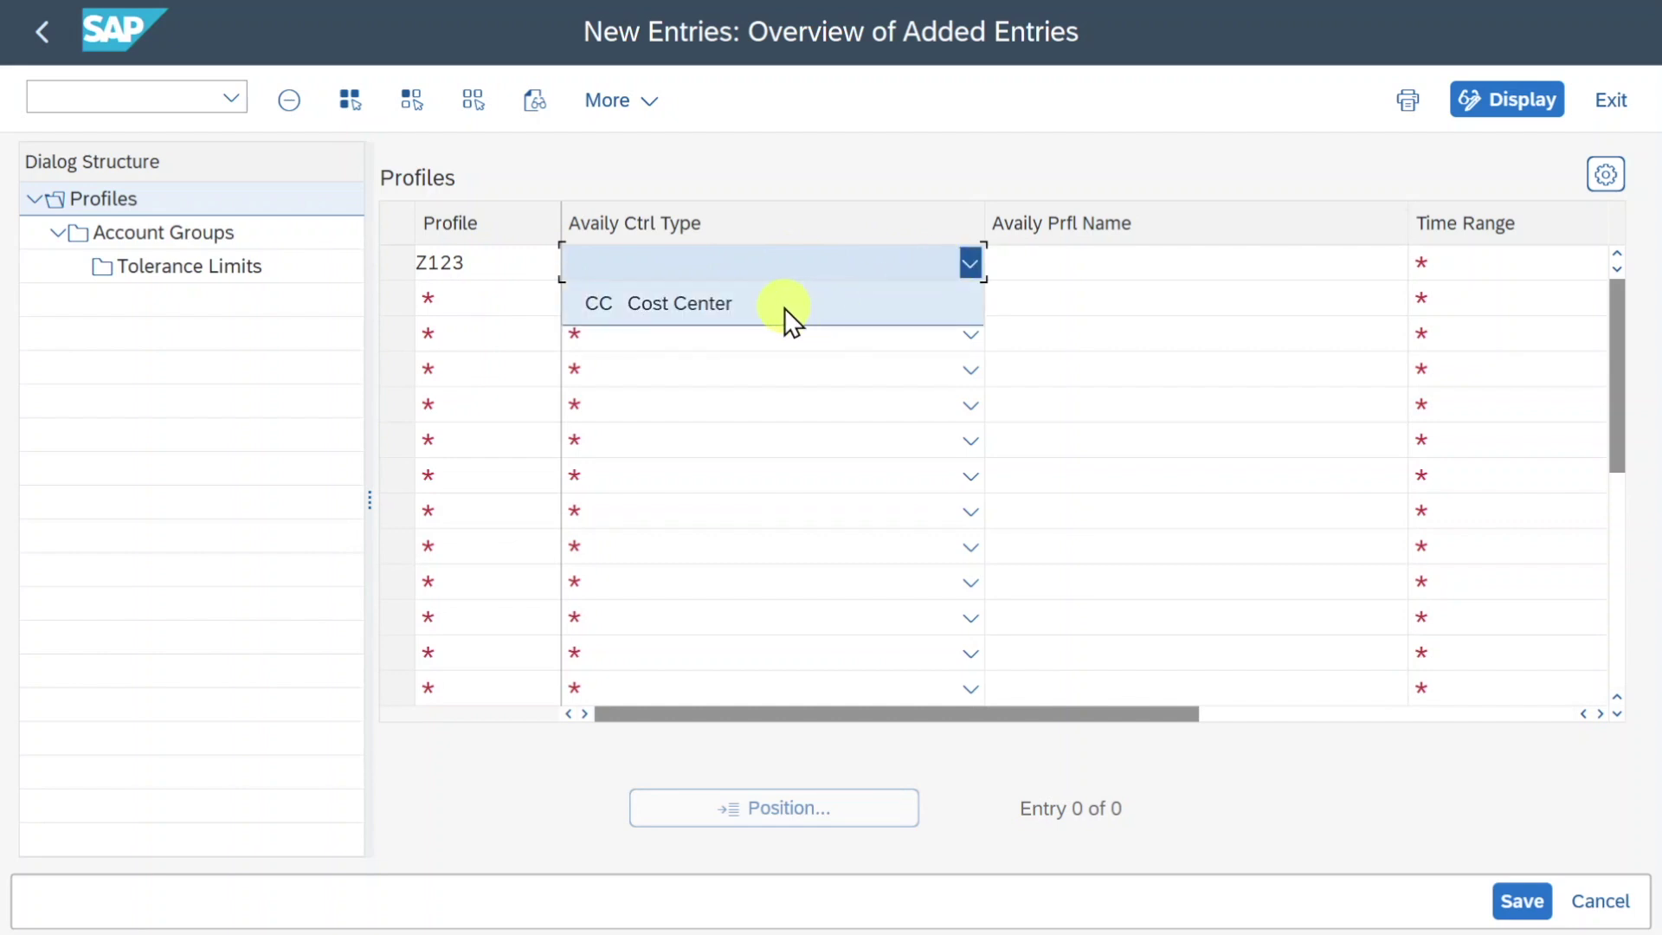
pyautogui.click(725, 309)
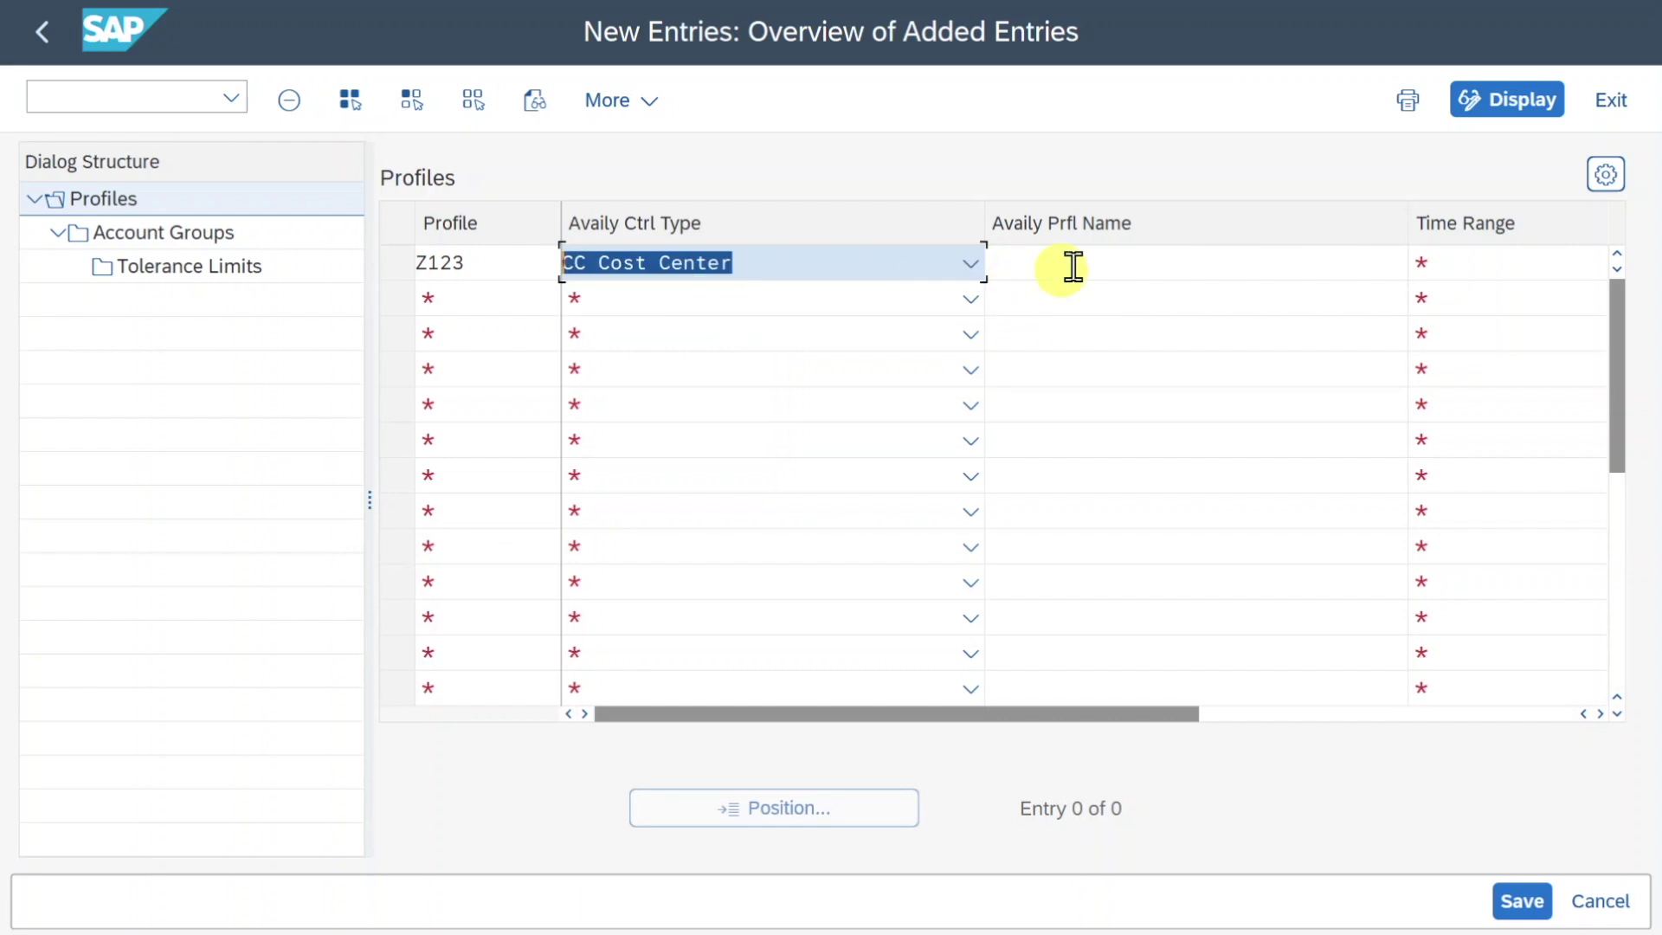
pyautogui.click(1068, 267)
pyautogui.write('Cos')
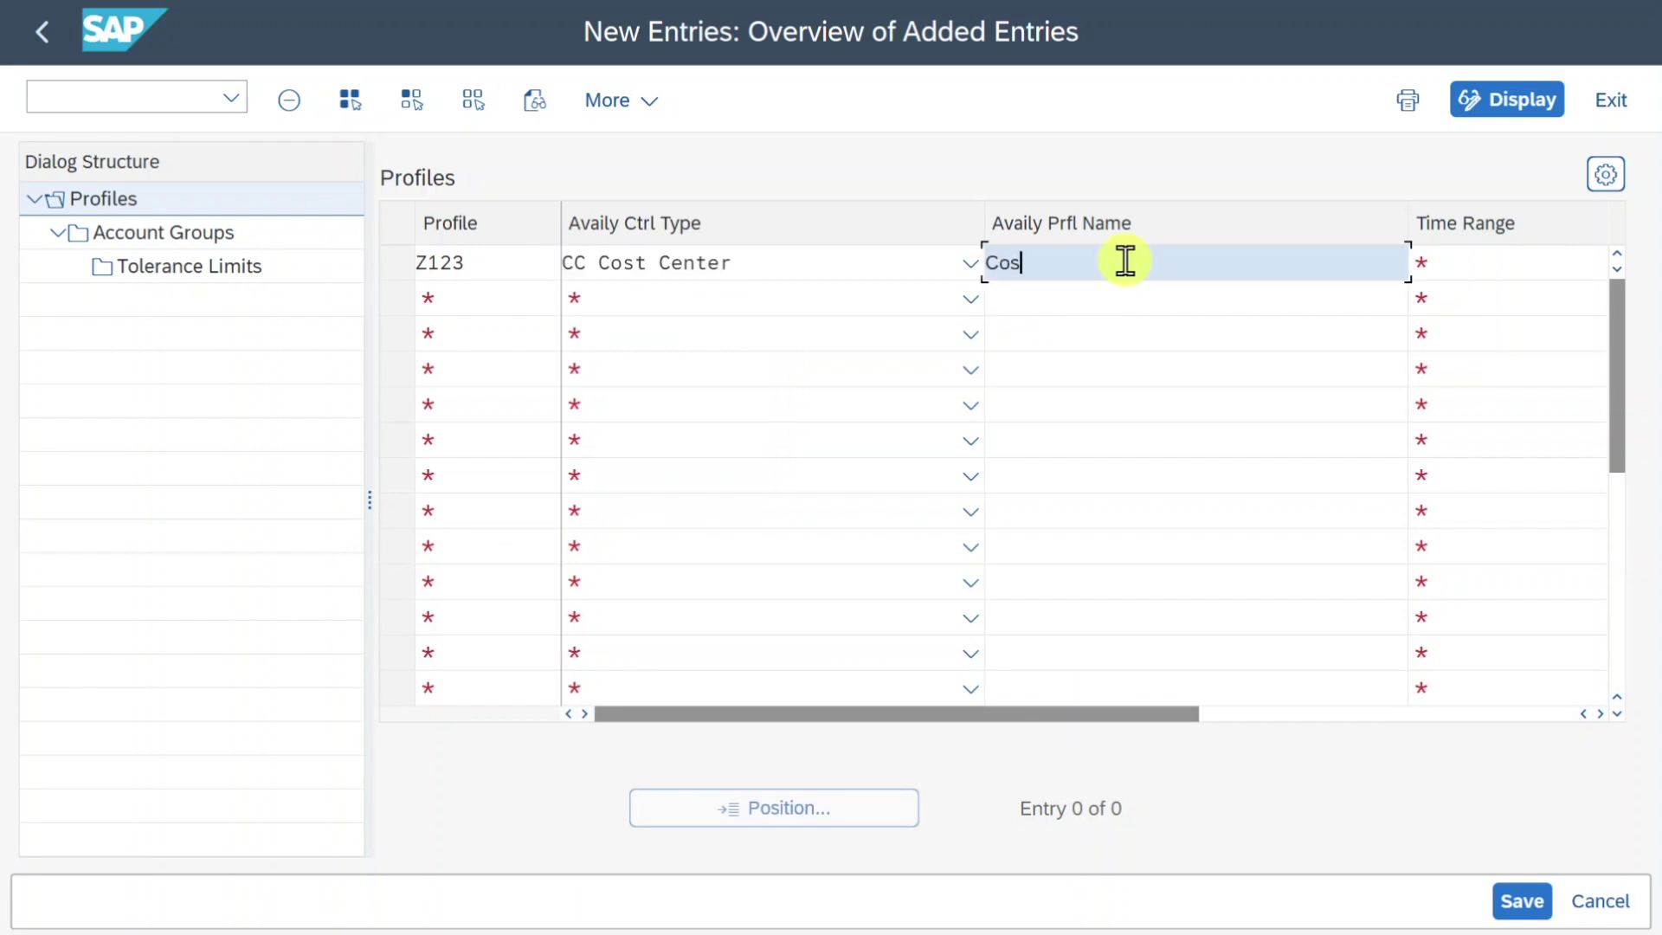
pyautogui.write('t Center Budget')
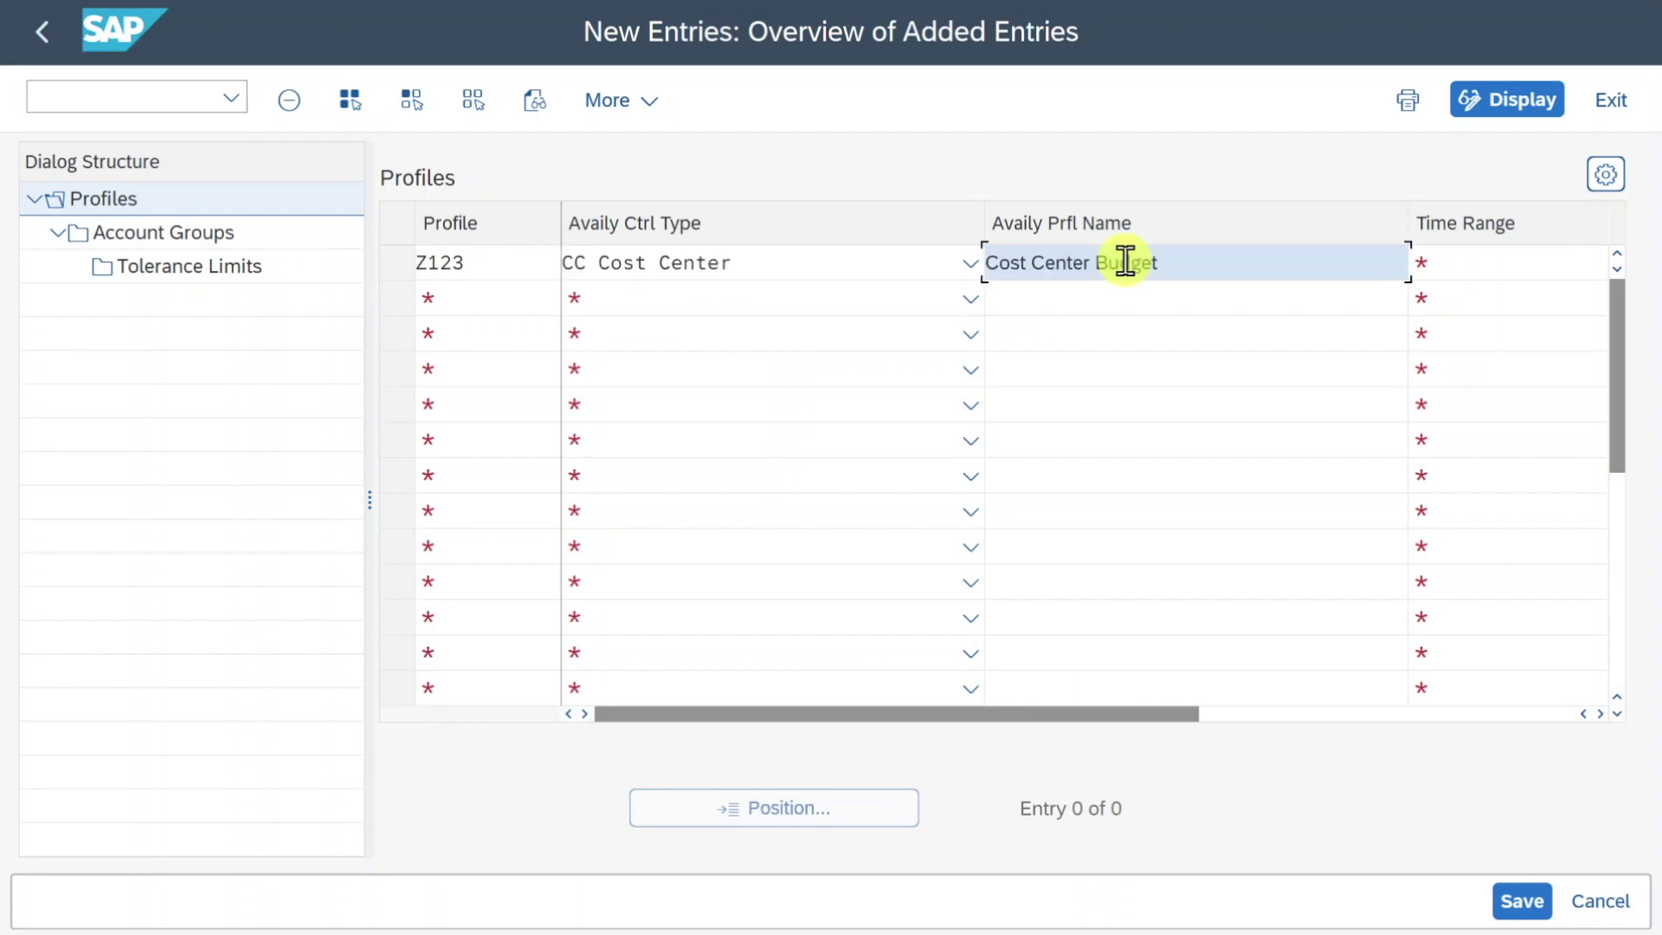
pyautogui.write(' Test')
pyautogui.press('Tab')
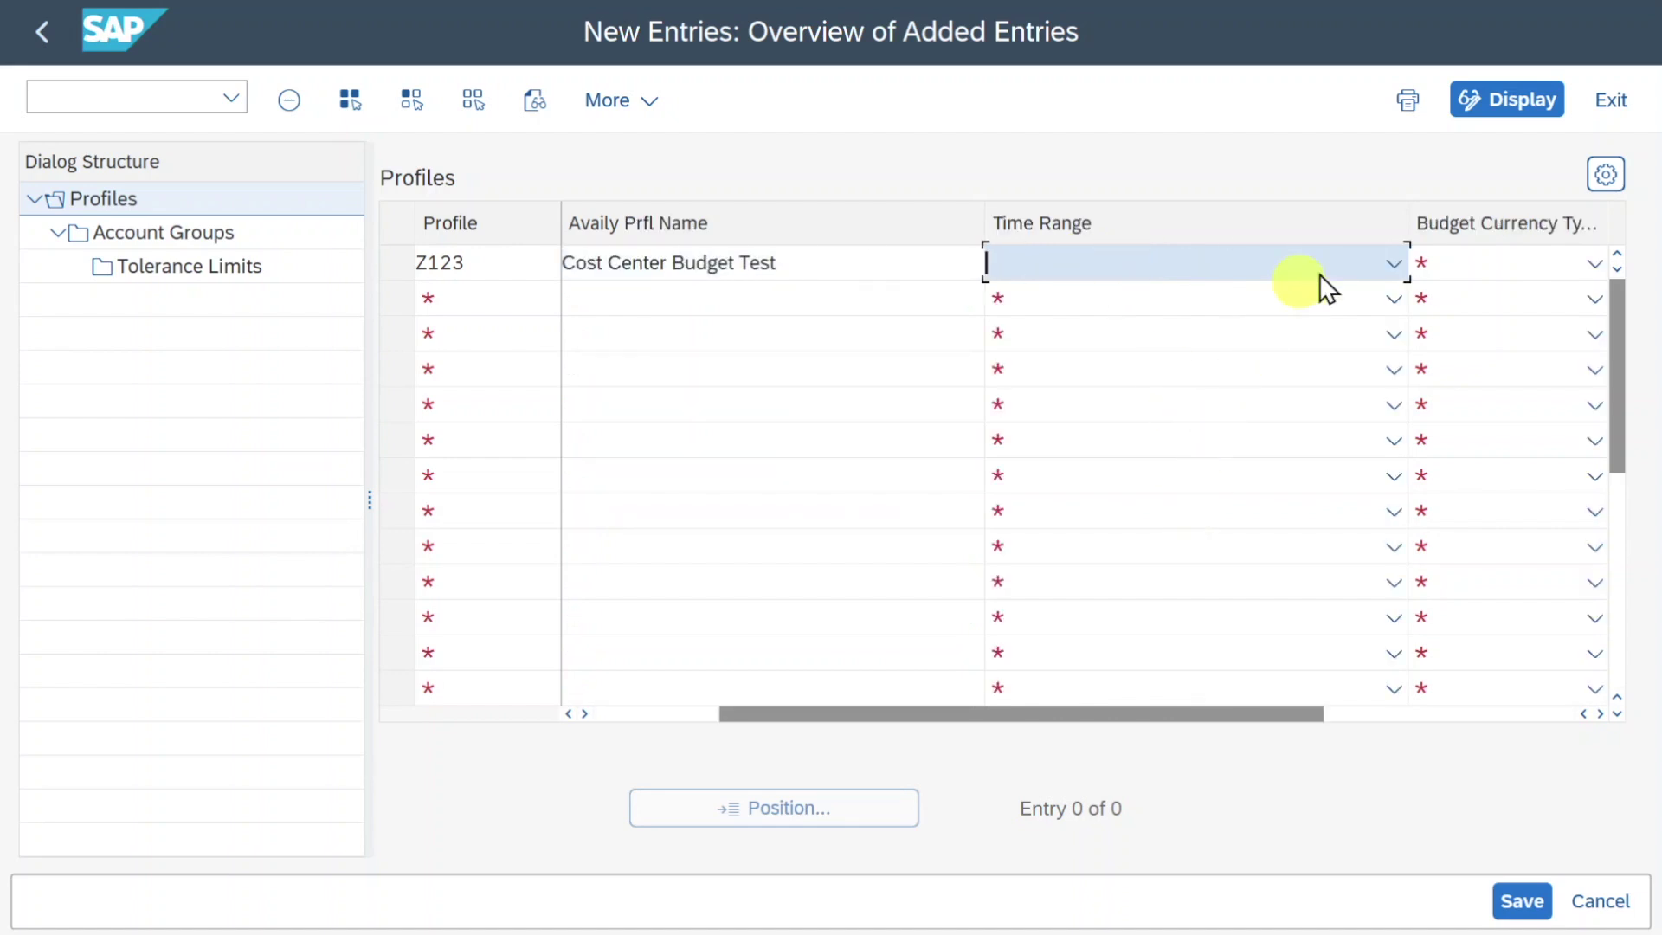
# - Set profile Z123's time range to Annual Budget and its budget currency type to 10 Company Code Currency
pyautogui.click(1394, 264)
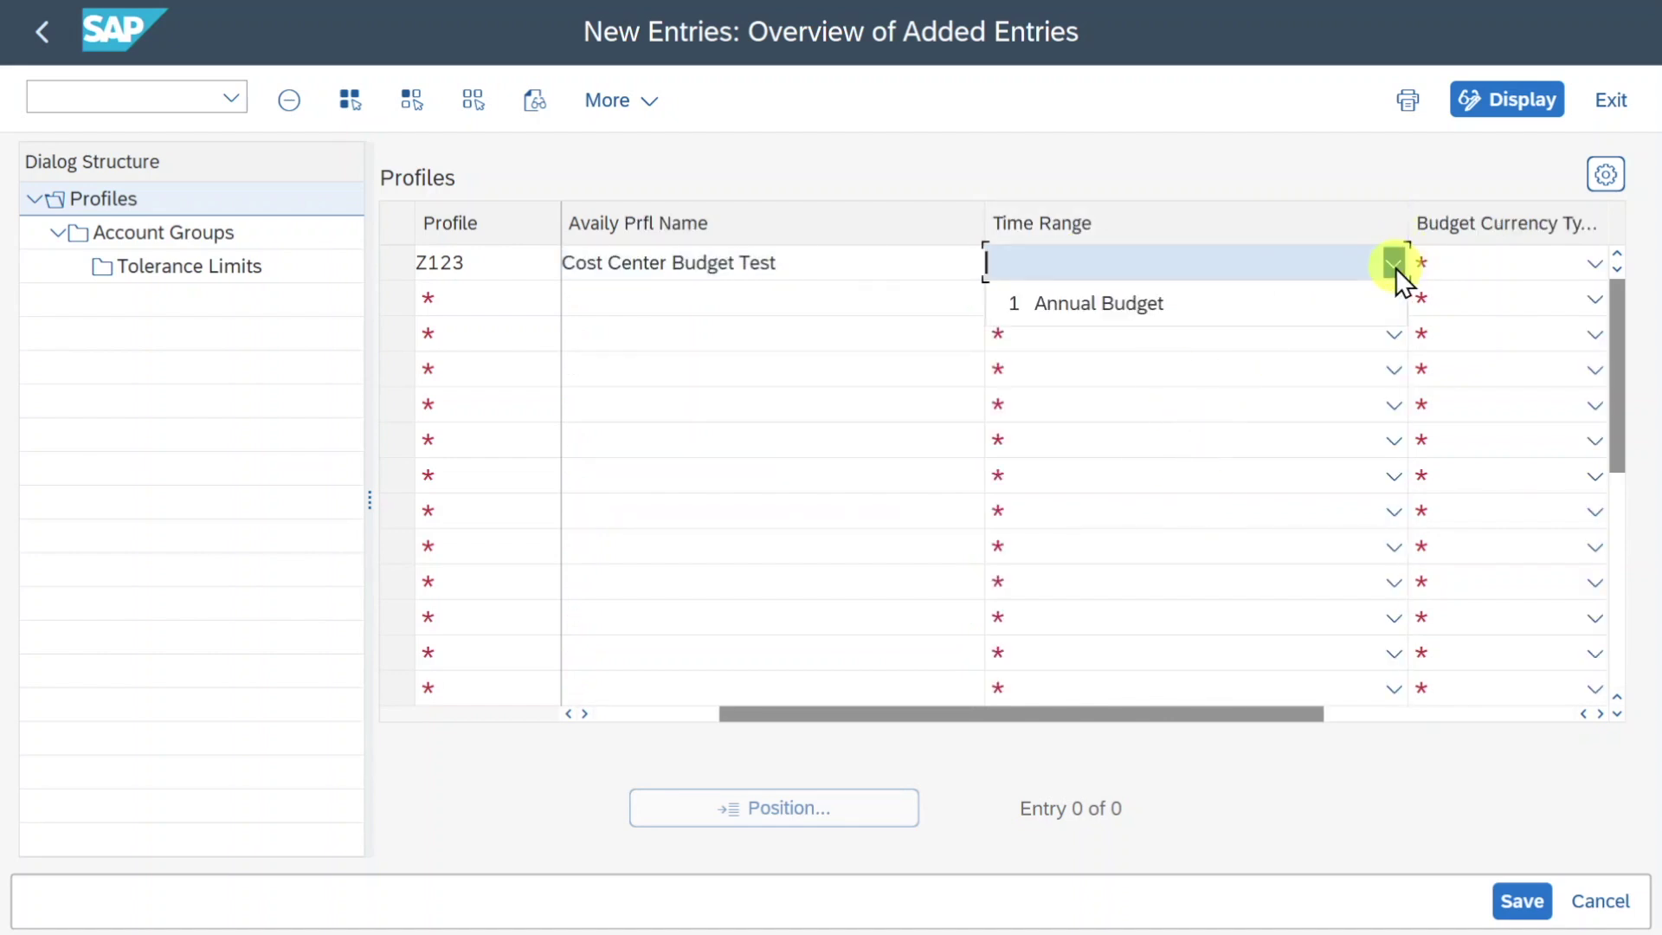
pyautogui.click(1180, 304)
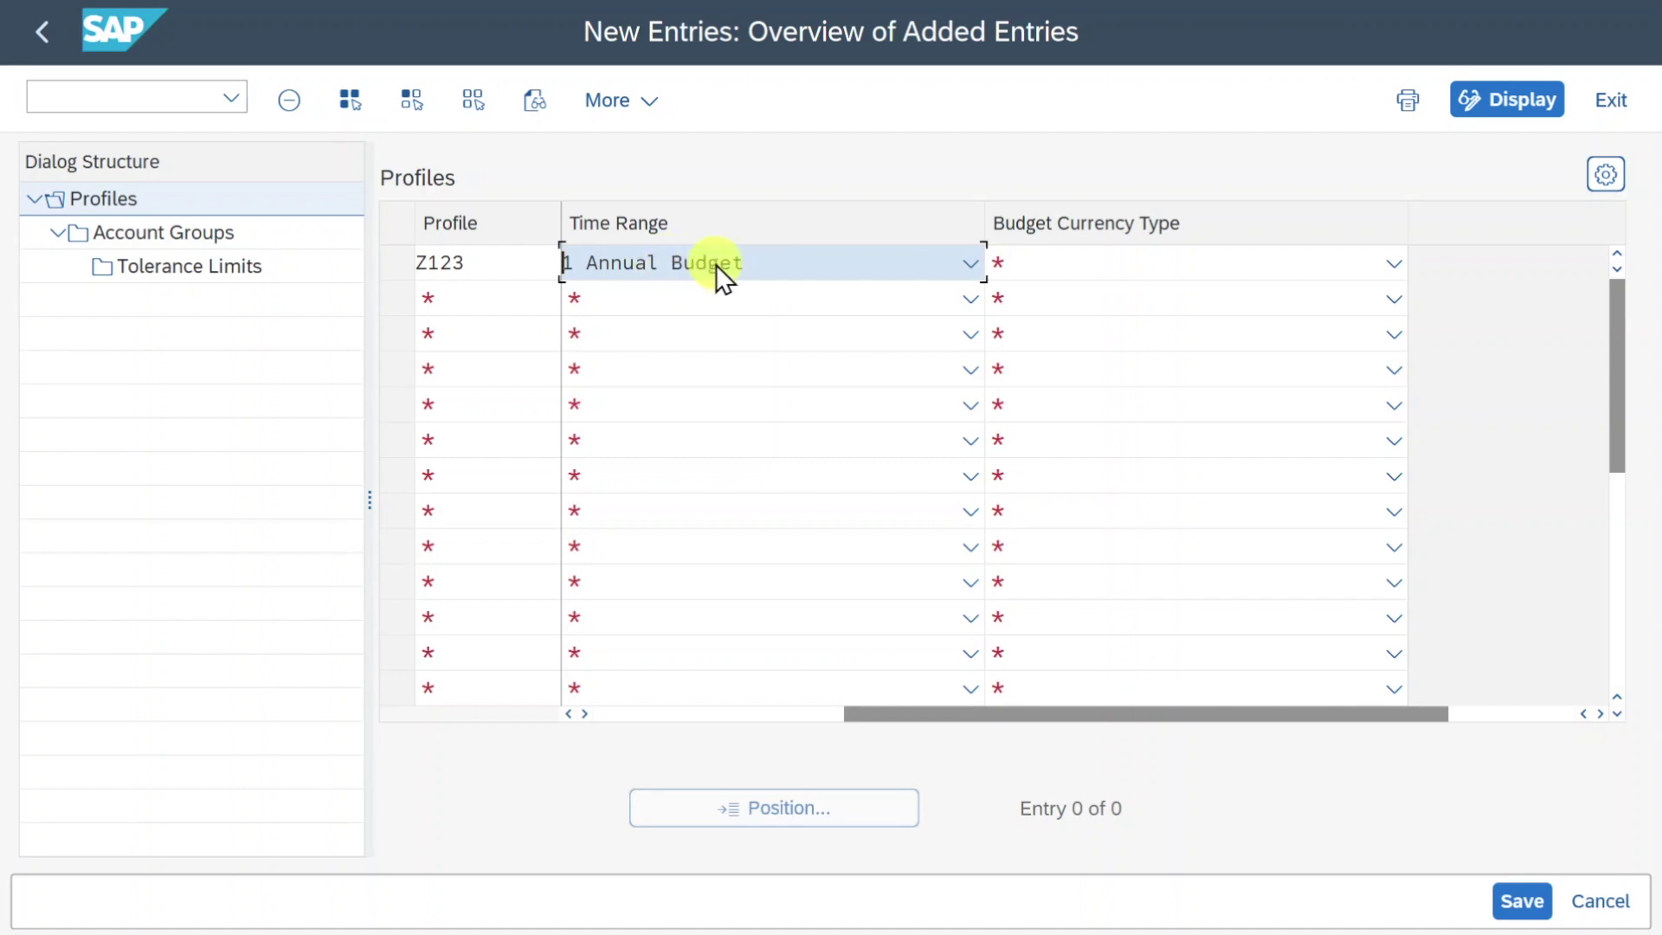
pyautogui.click(1108, 262)
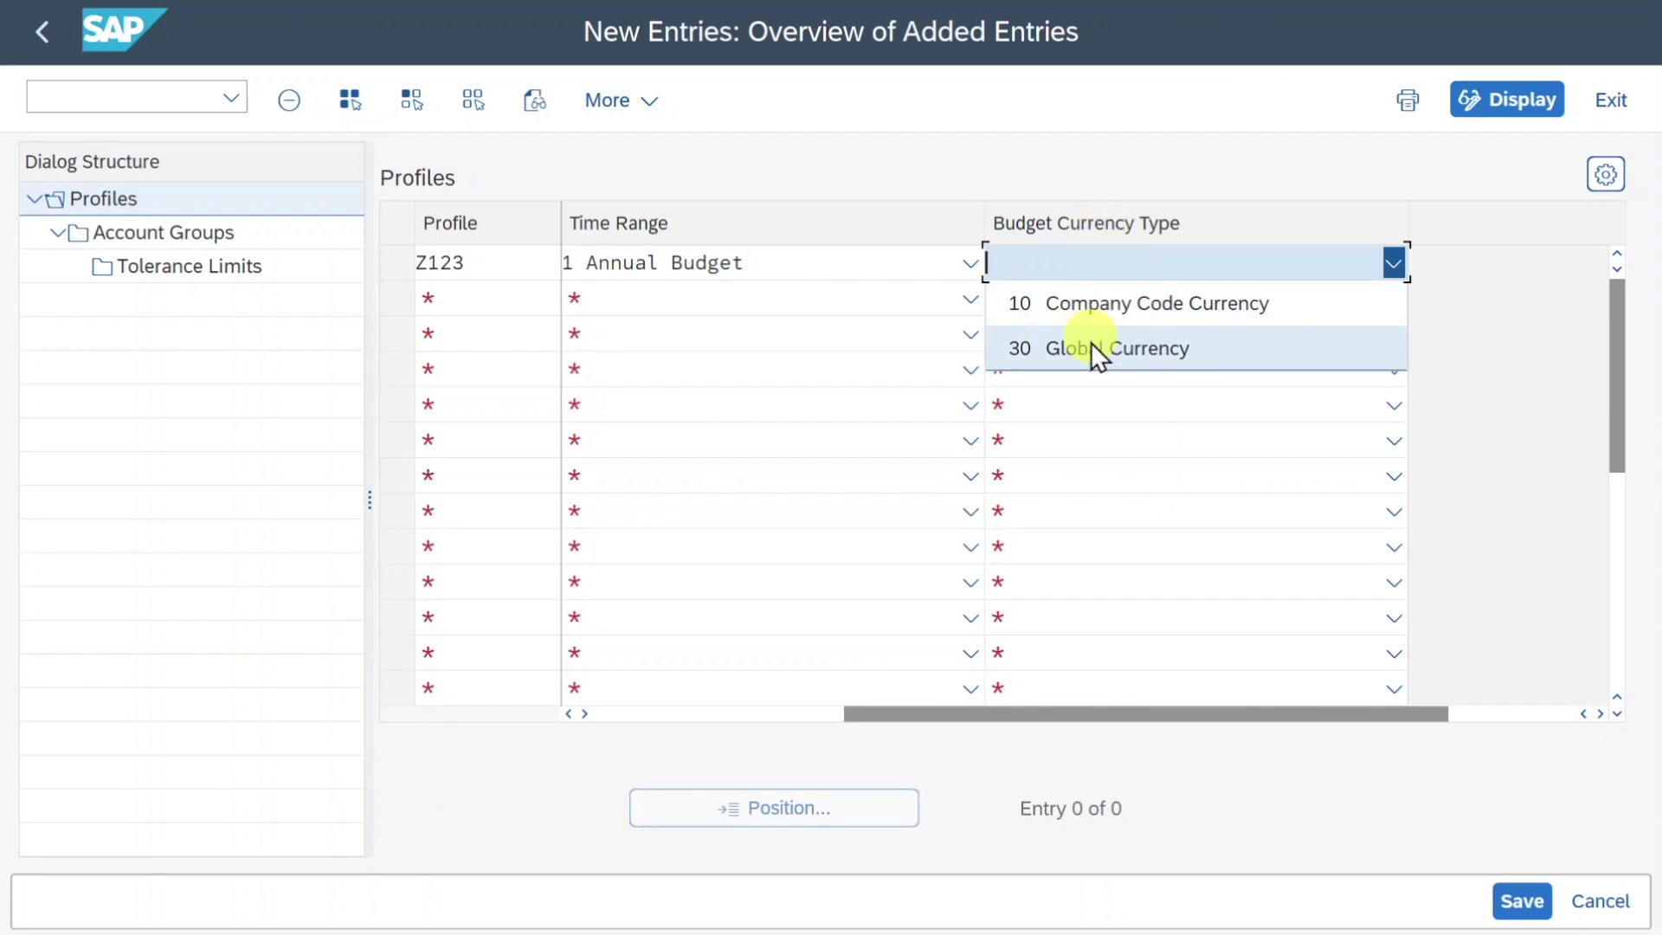
pyautogui.click(1128, 301)
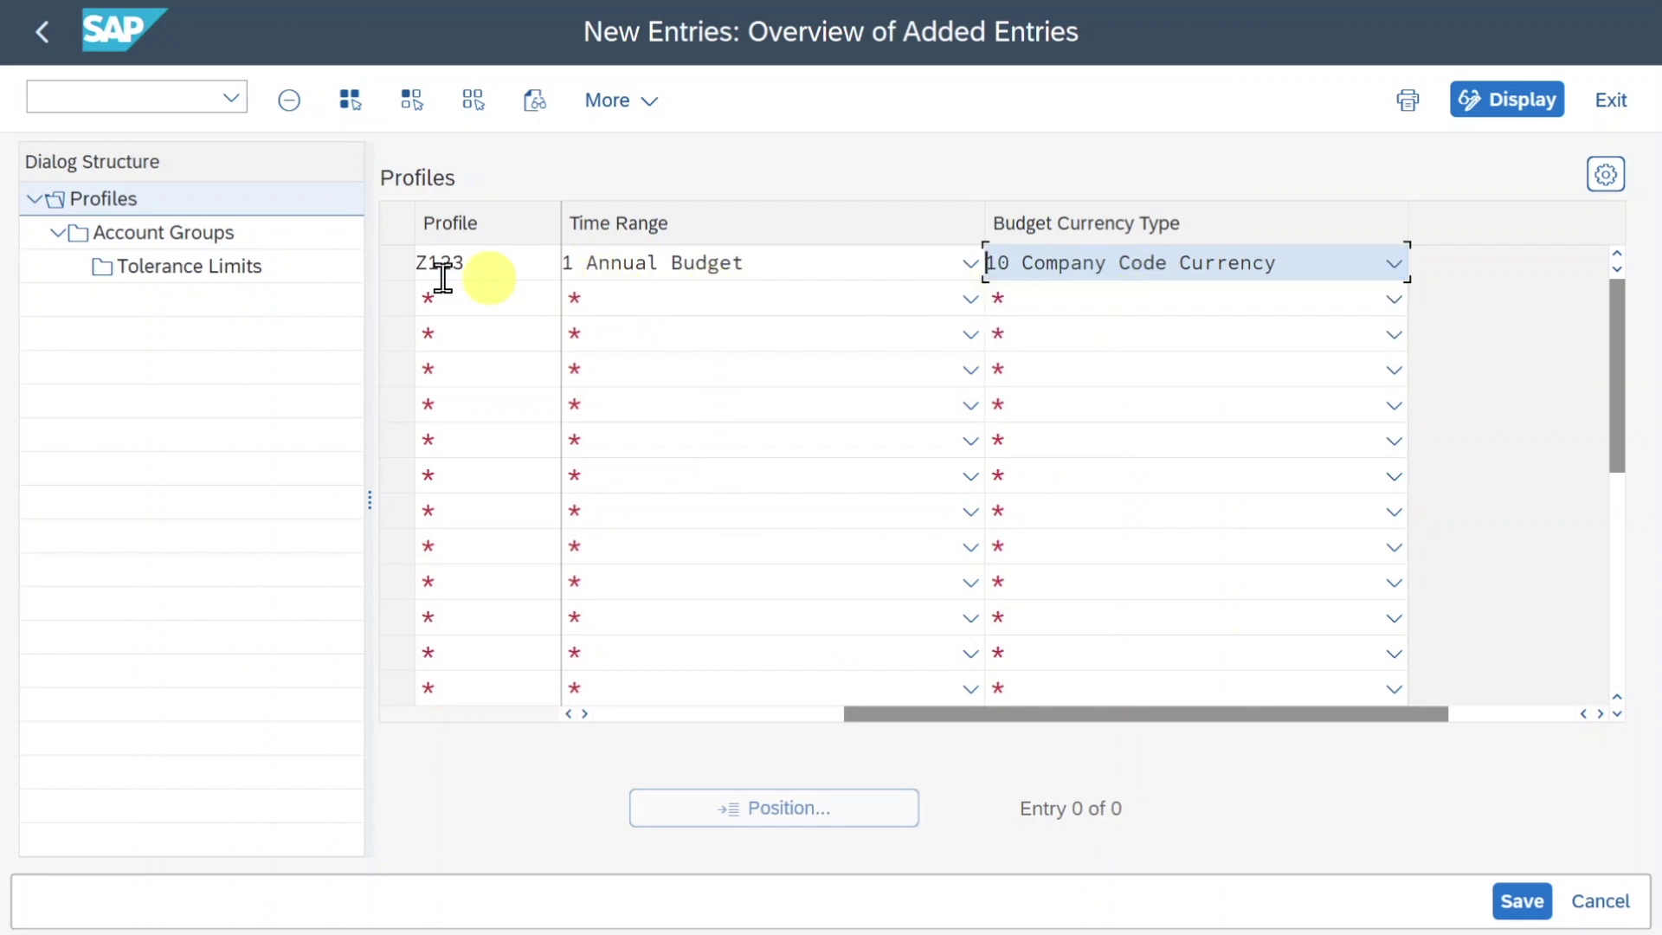
pyautogui.press('Return')
# - Open the account groups of profile Z123 and start a new entry there
pyautogui.click(398, 260)
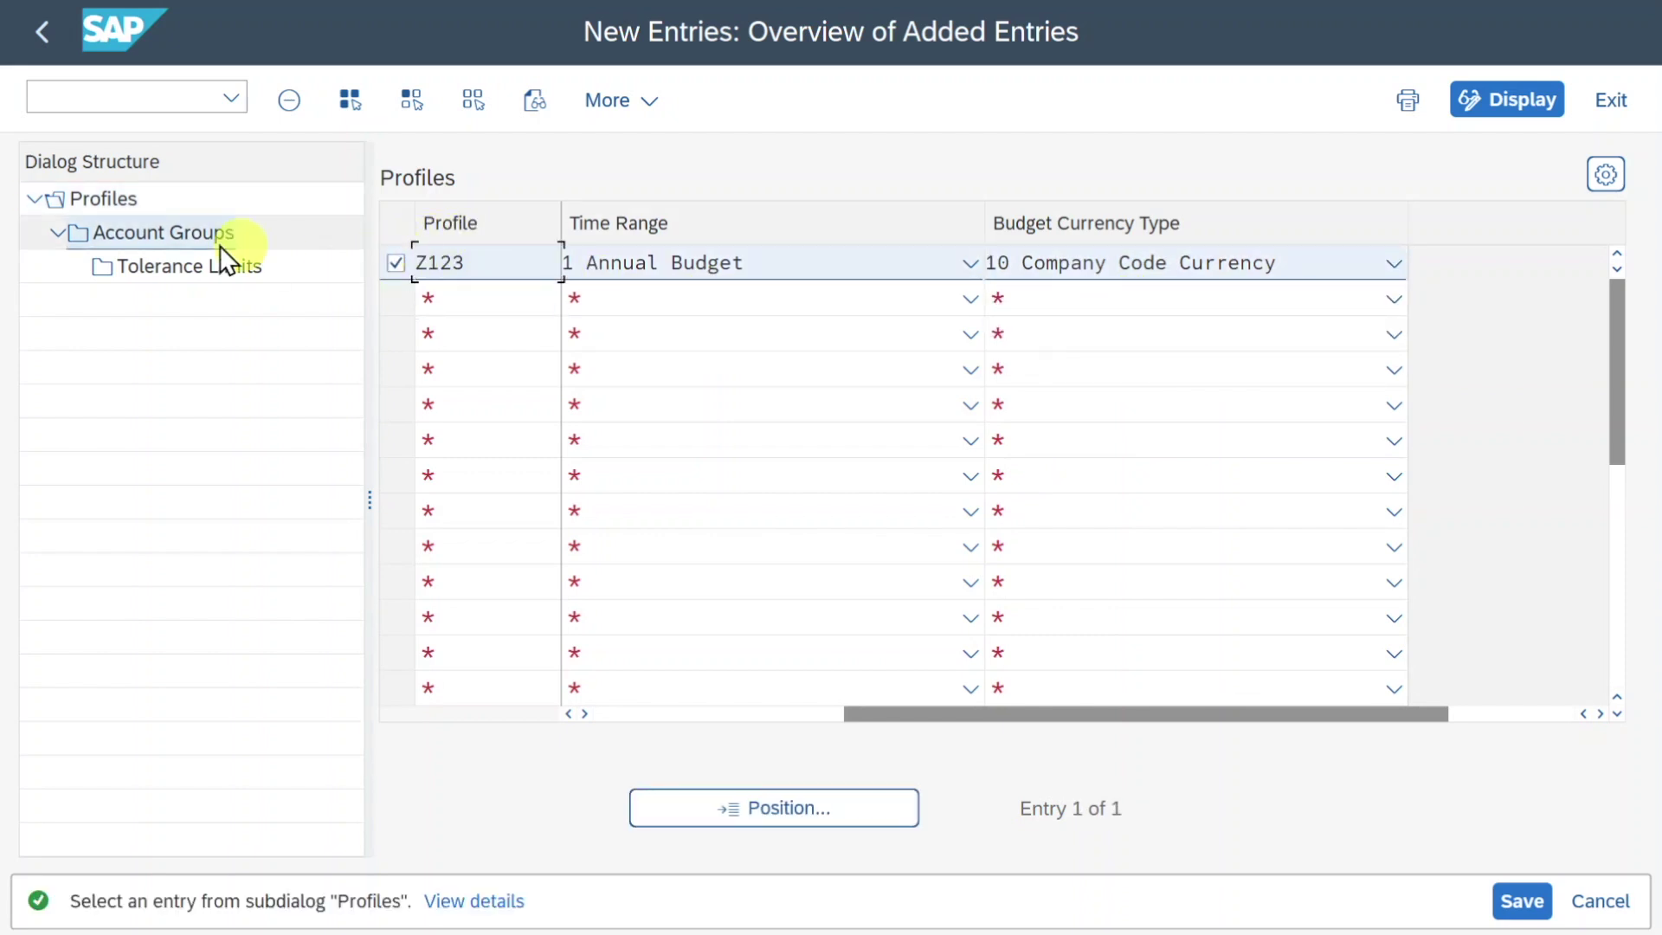
pyautogui.click(165, 235)
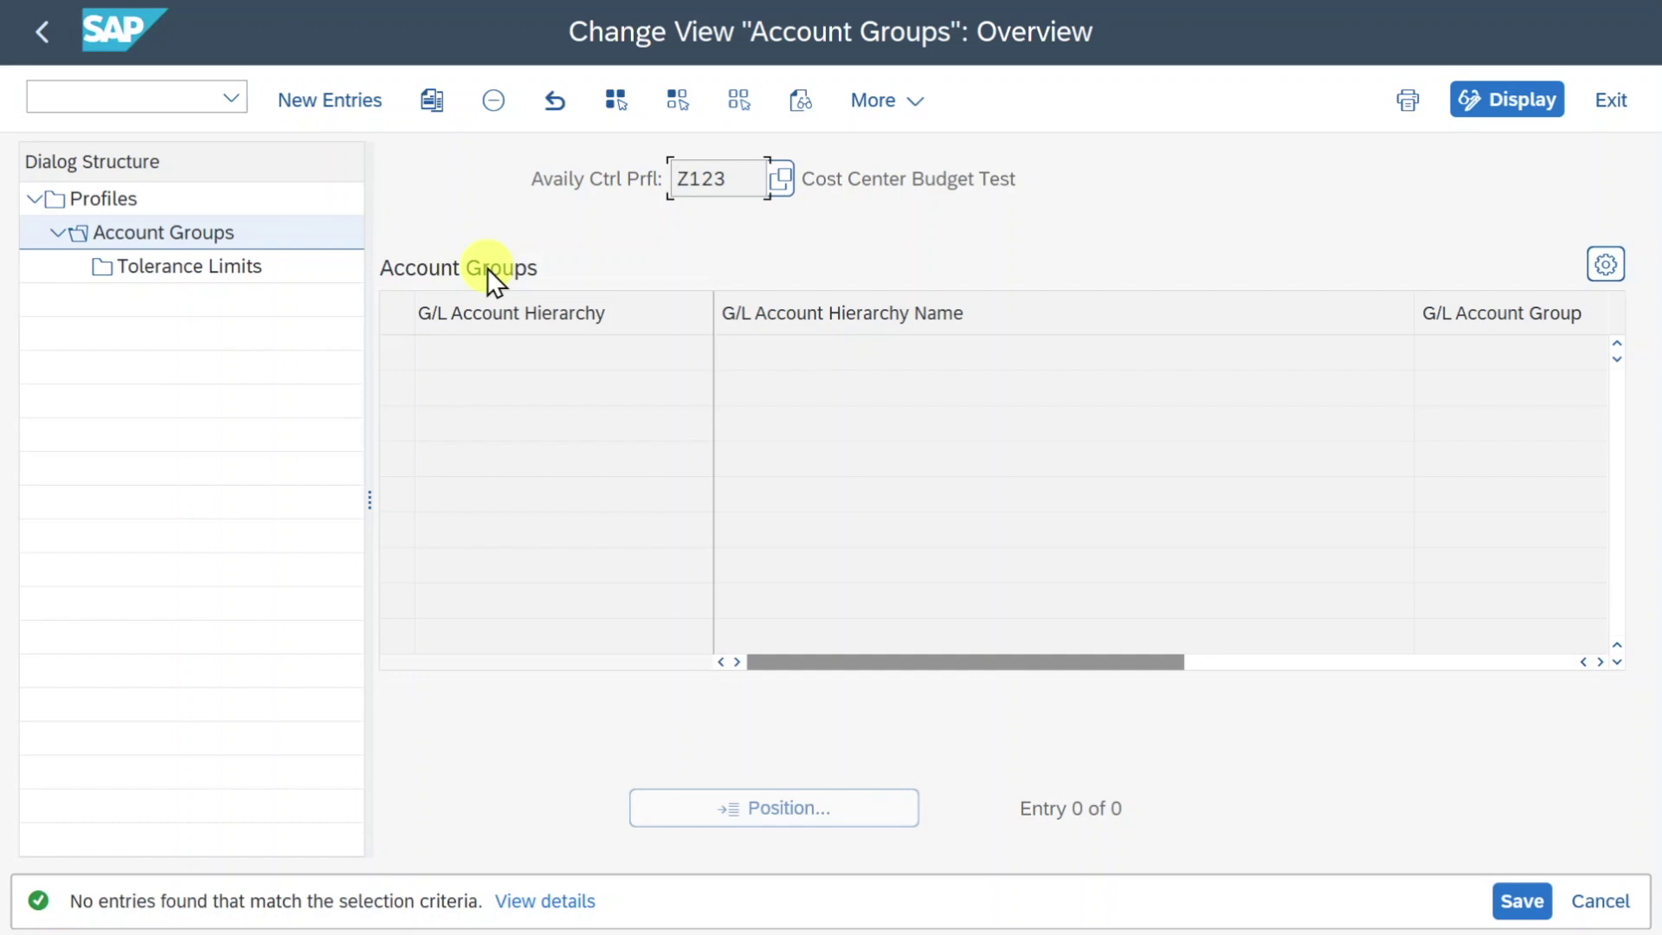
pyautogui.click(368, 106)
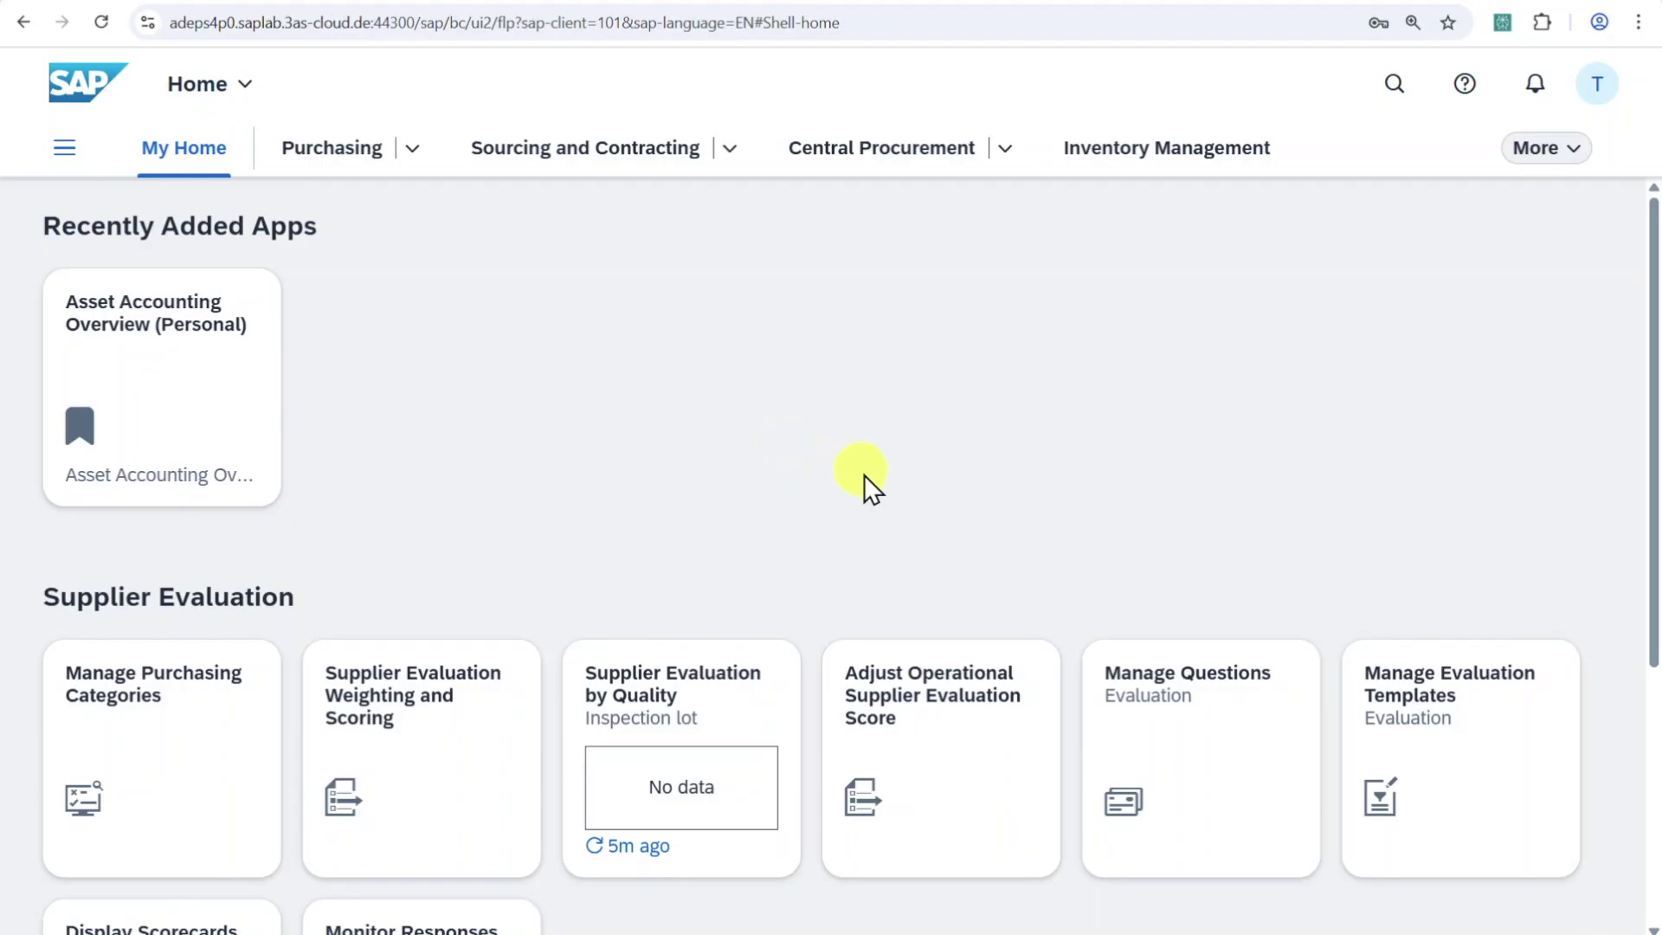
# - Switch to the SAP Fiori launchpad, open Manage Global Hierarchies, search for ycoa, and open the matching hierarchy
pyautogui.click(1384, 89)
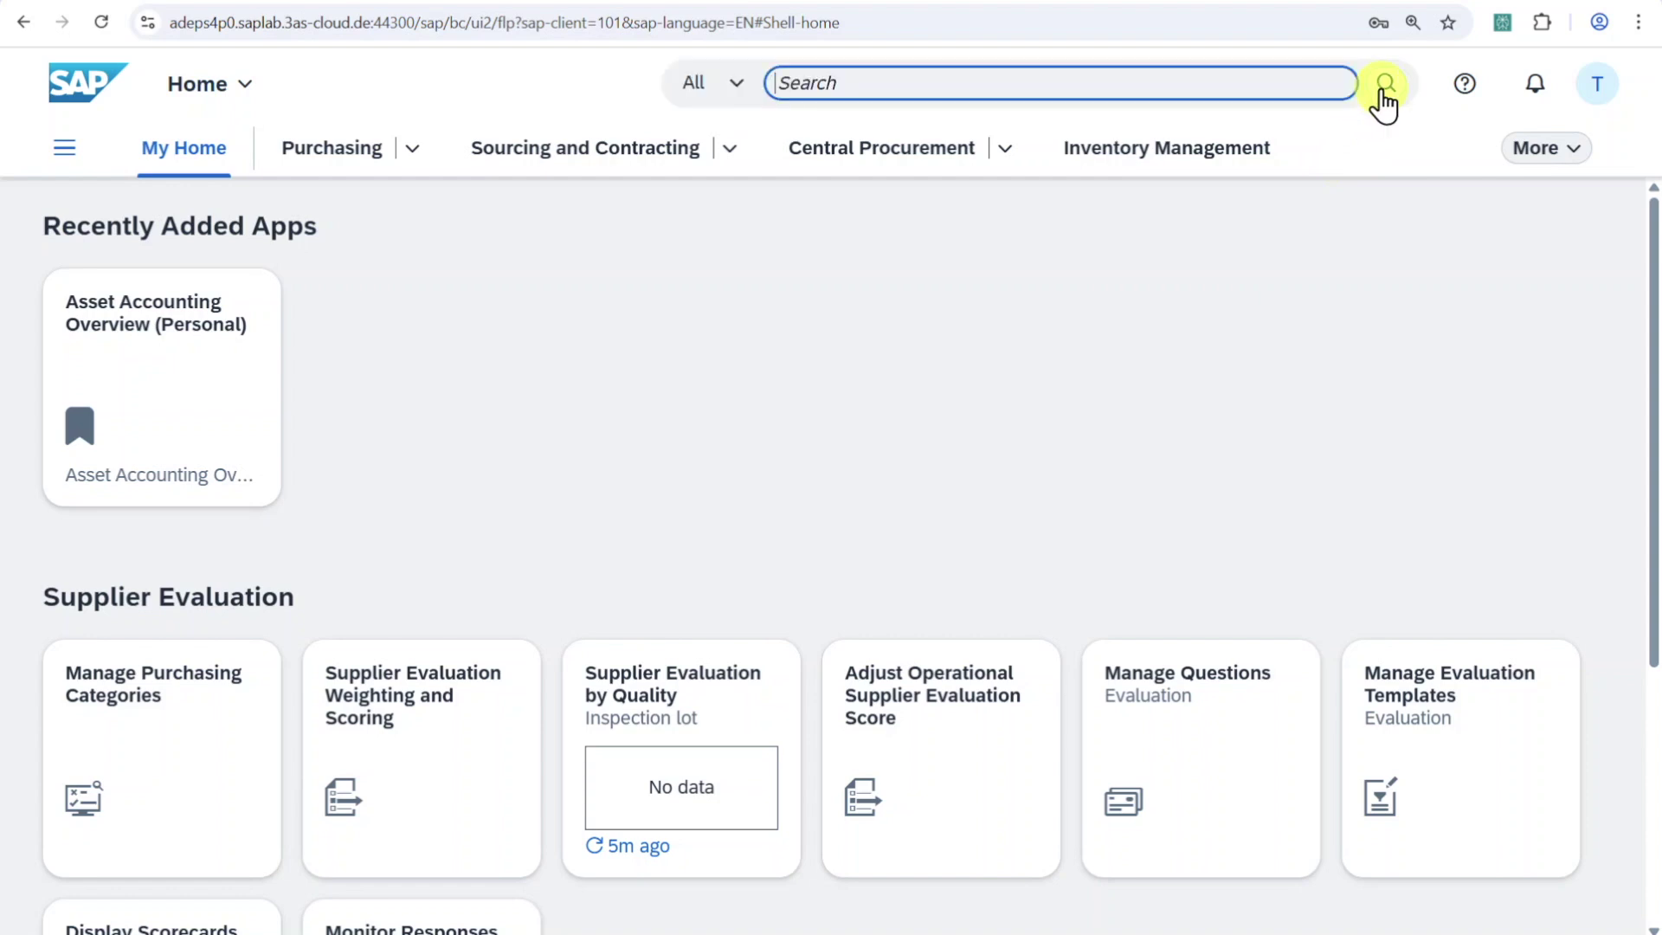
pyautogui.write('manage global')
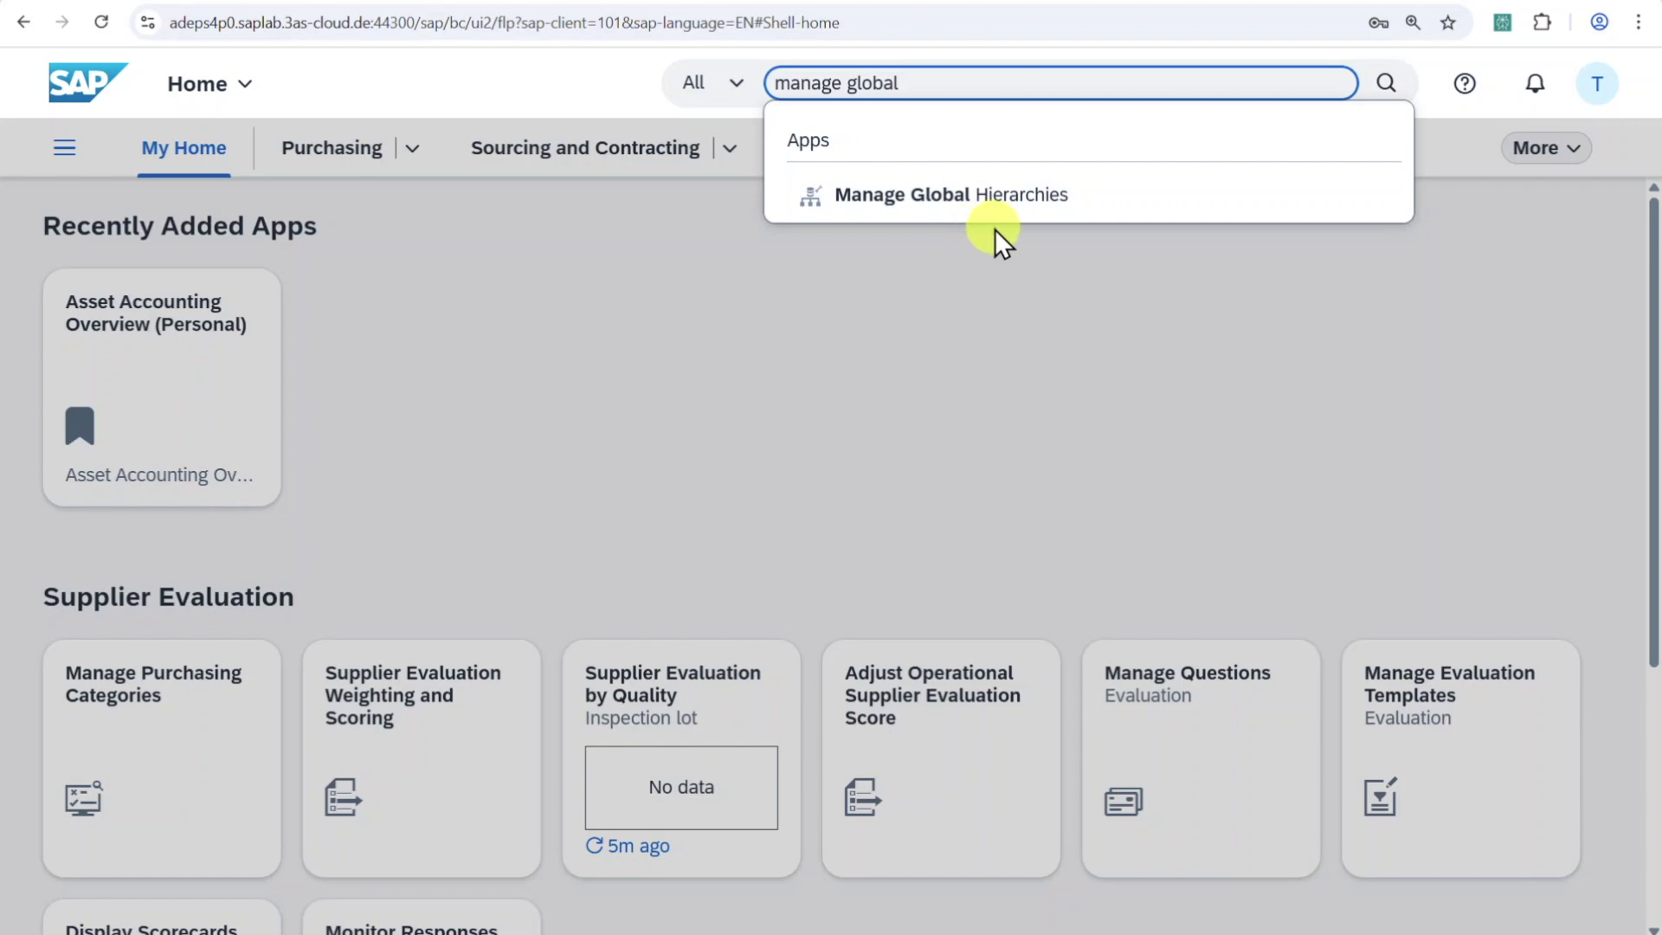
pyautogui.click(948, 203)
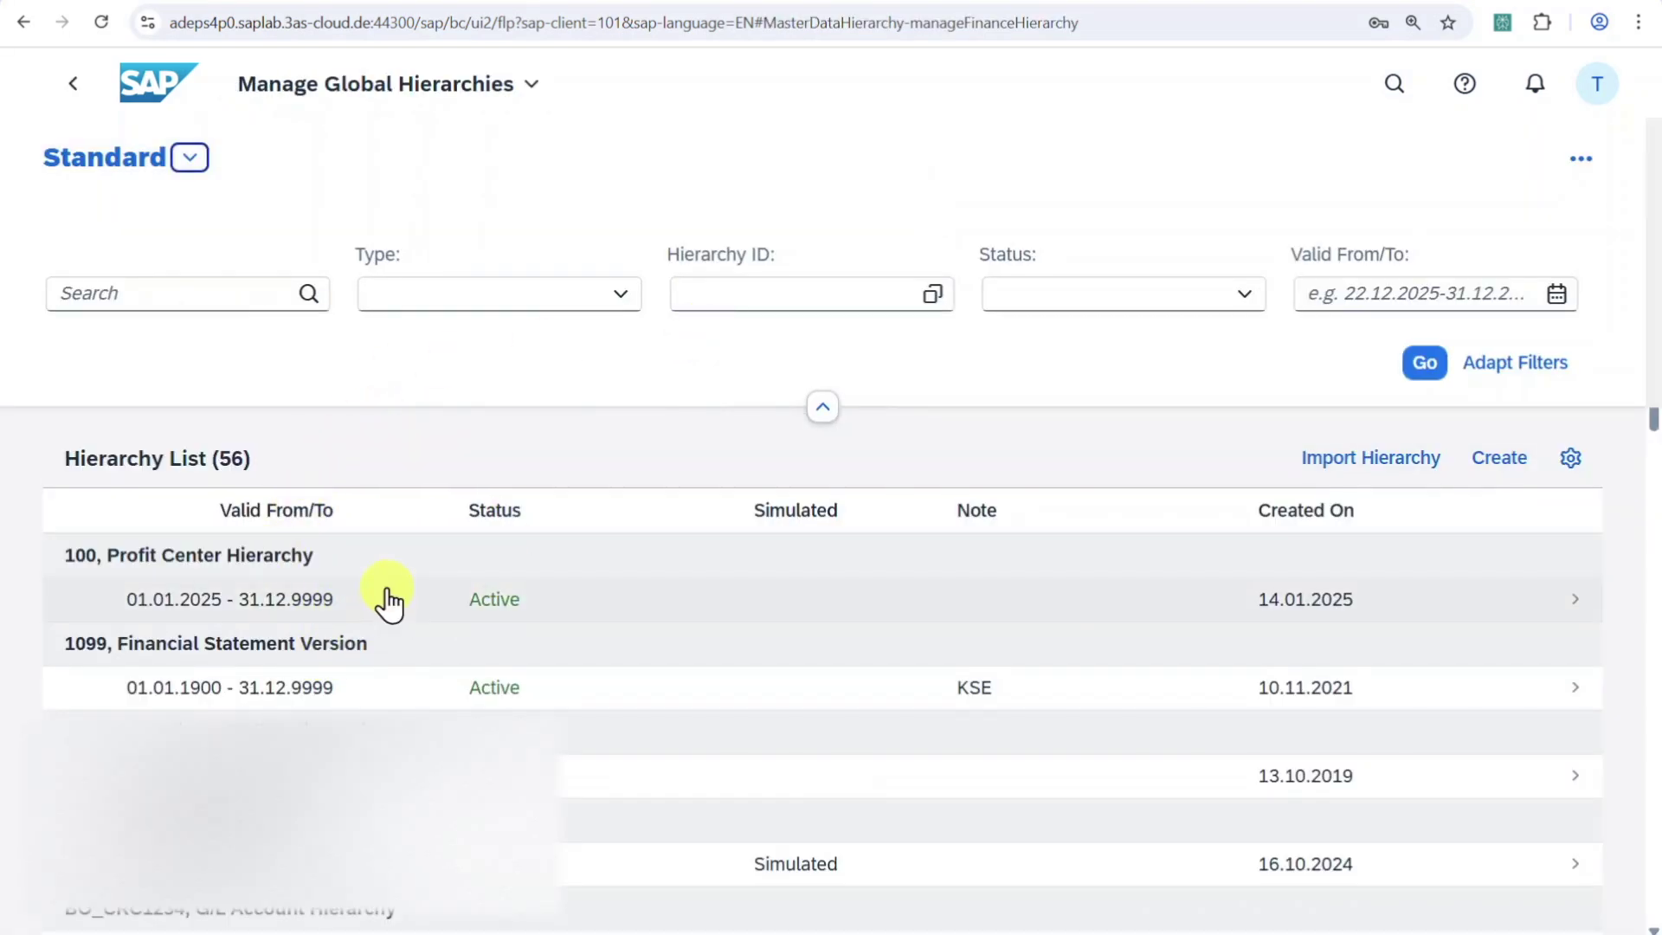
pyautogui.click(195, 292)
pyautogui.write('ycoa')
pyautogui.press('Return')
pyautogui.click(830, 621)
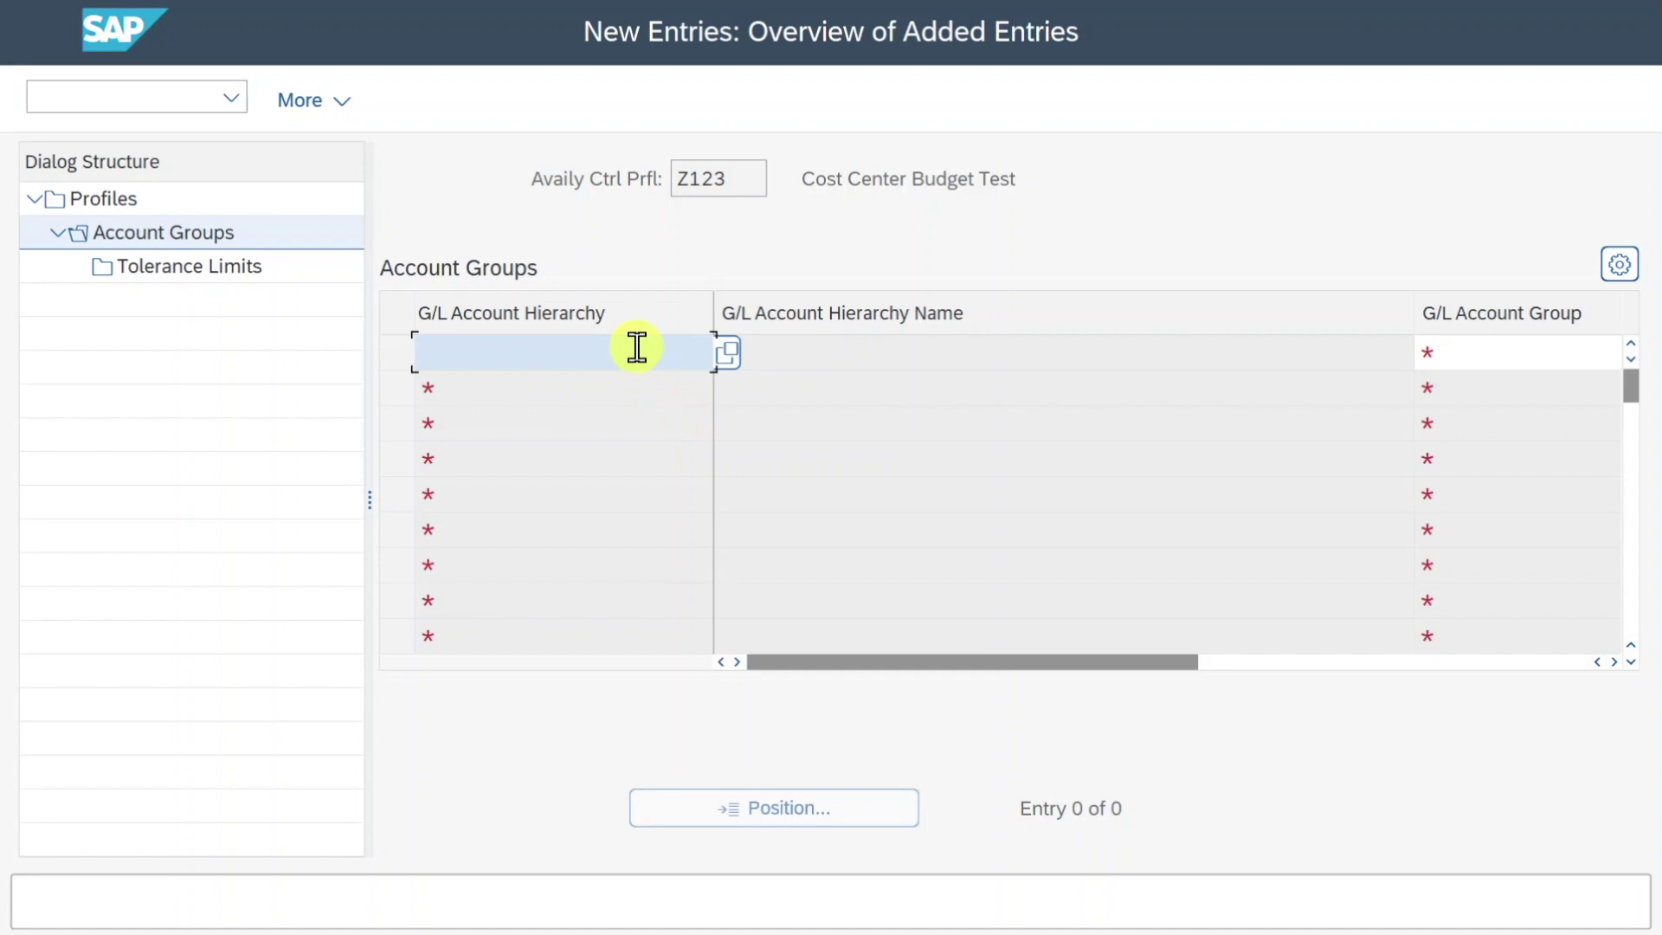
# - In the new account group entry for profile Z123, assign G/L account hierarchy YCOA_ALL and G/L account group YCOA_ALL
pyautogui.write('YCOA_ALL')
pyautogui.press('Return')
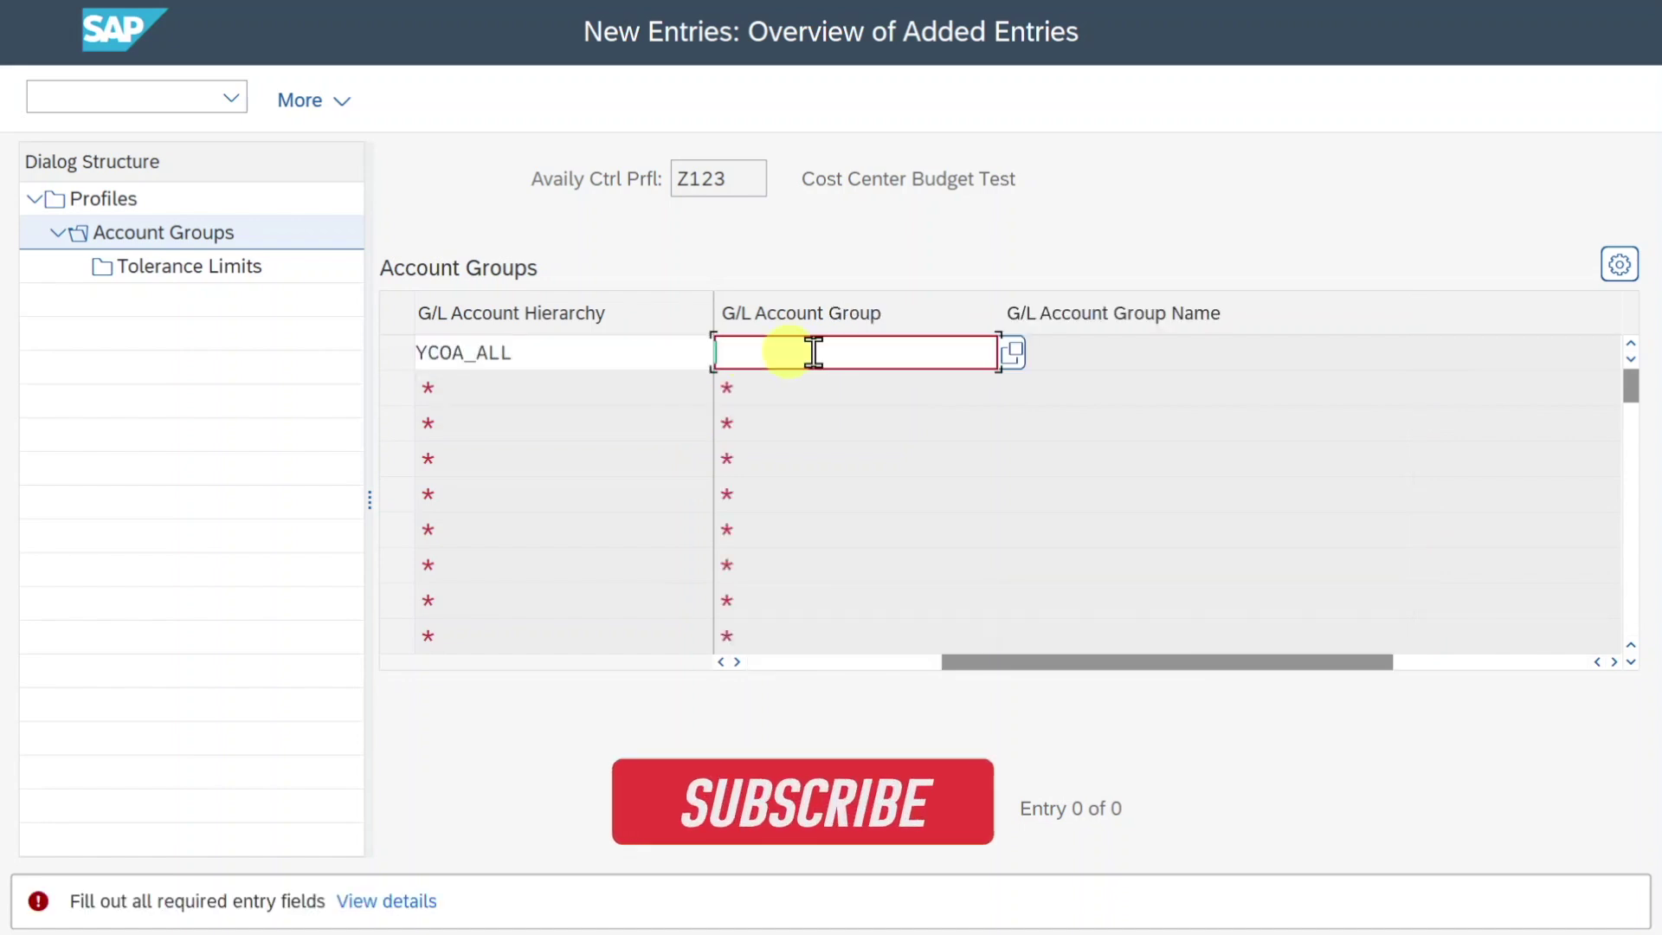
pyautogui.click(1011, 355)
pyautogui.doubleClick(221, 459)
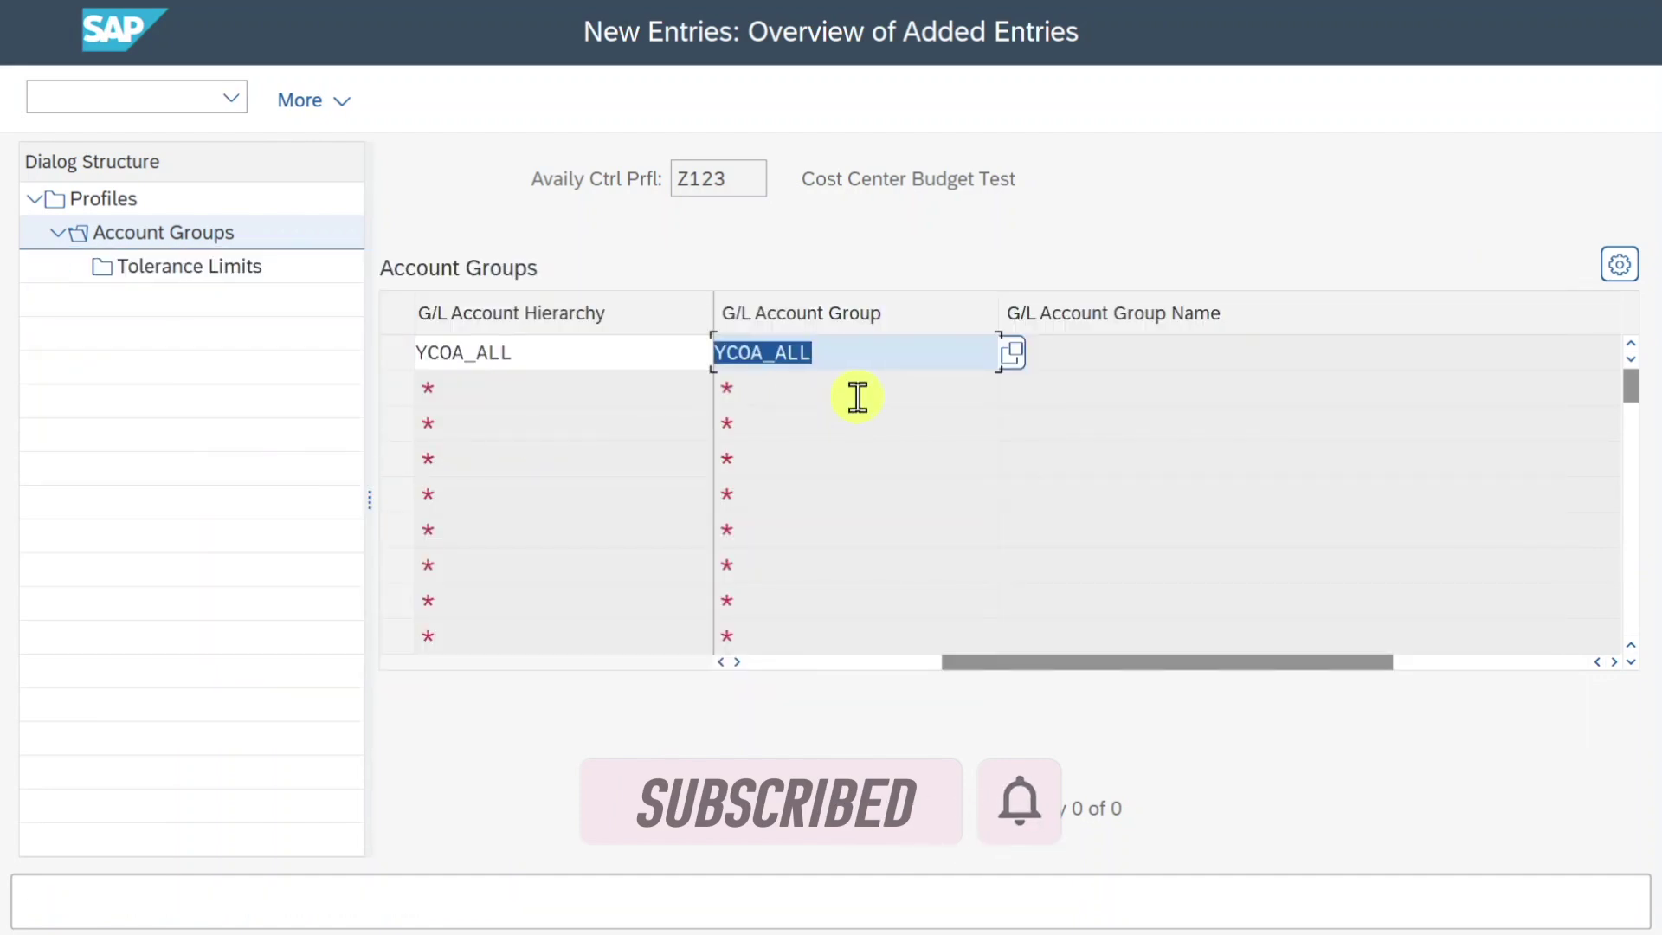
pyautogui.press('Return')
# - Open the tolerance limits of account group YCOA_ALL and start new entries
pyautogui.click(396, 354)
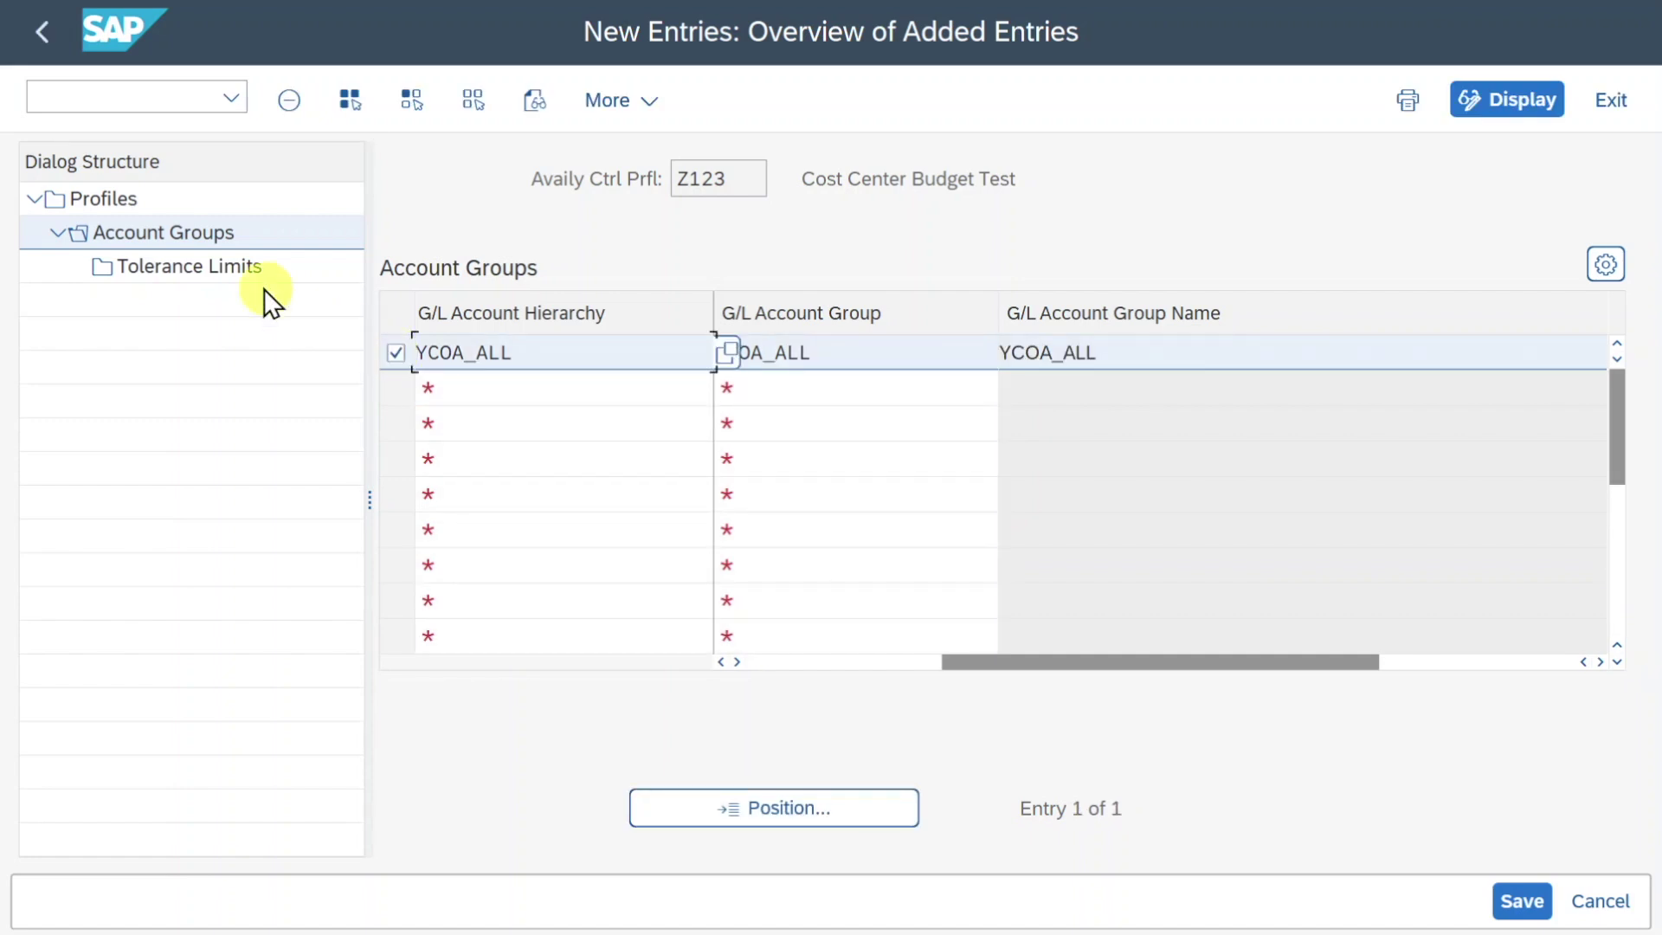
pyautogui.click(200, 272)
pyautogui.doubleClick(200, 272)
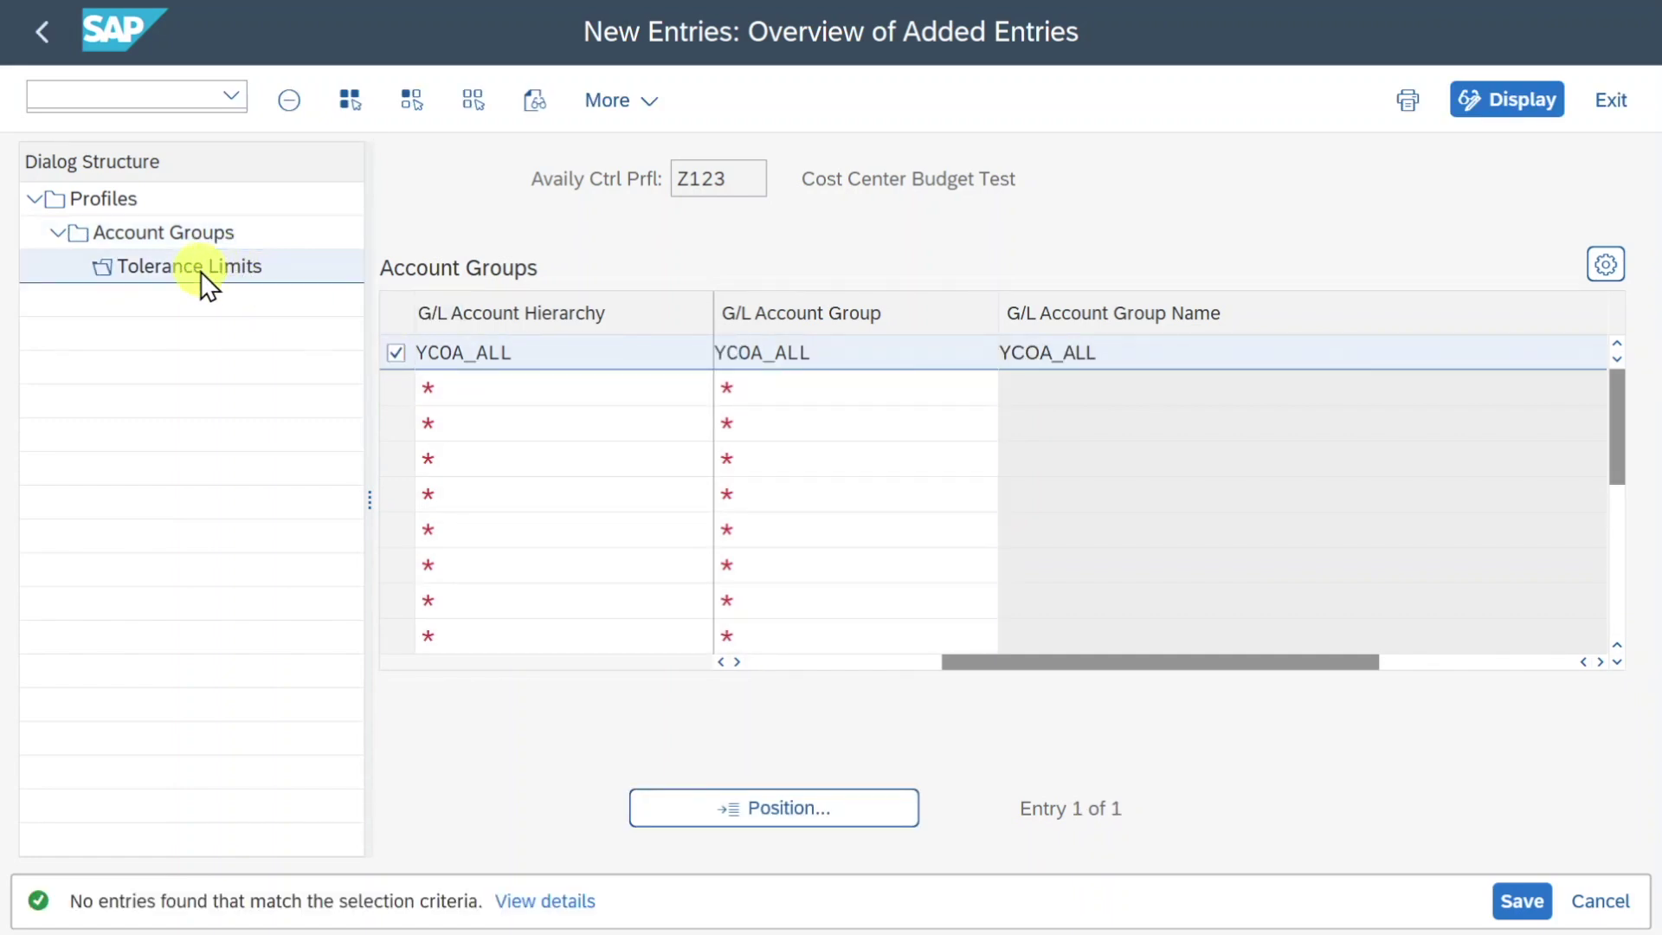
pyautogui.click(322, 99)
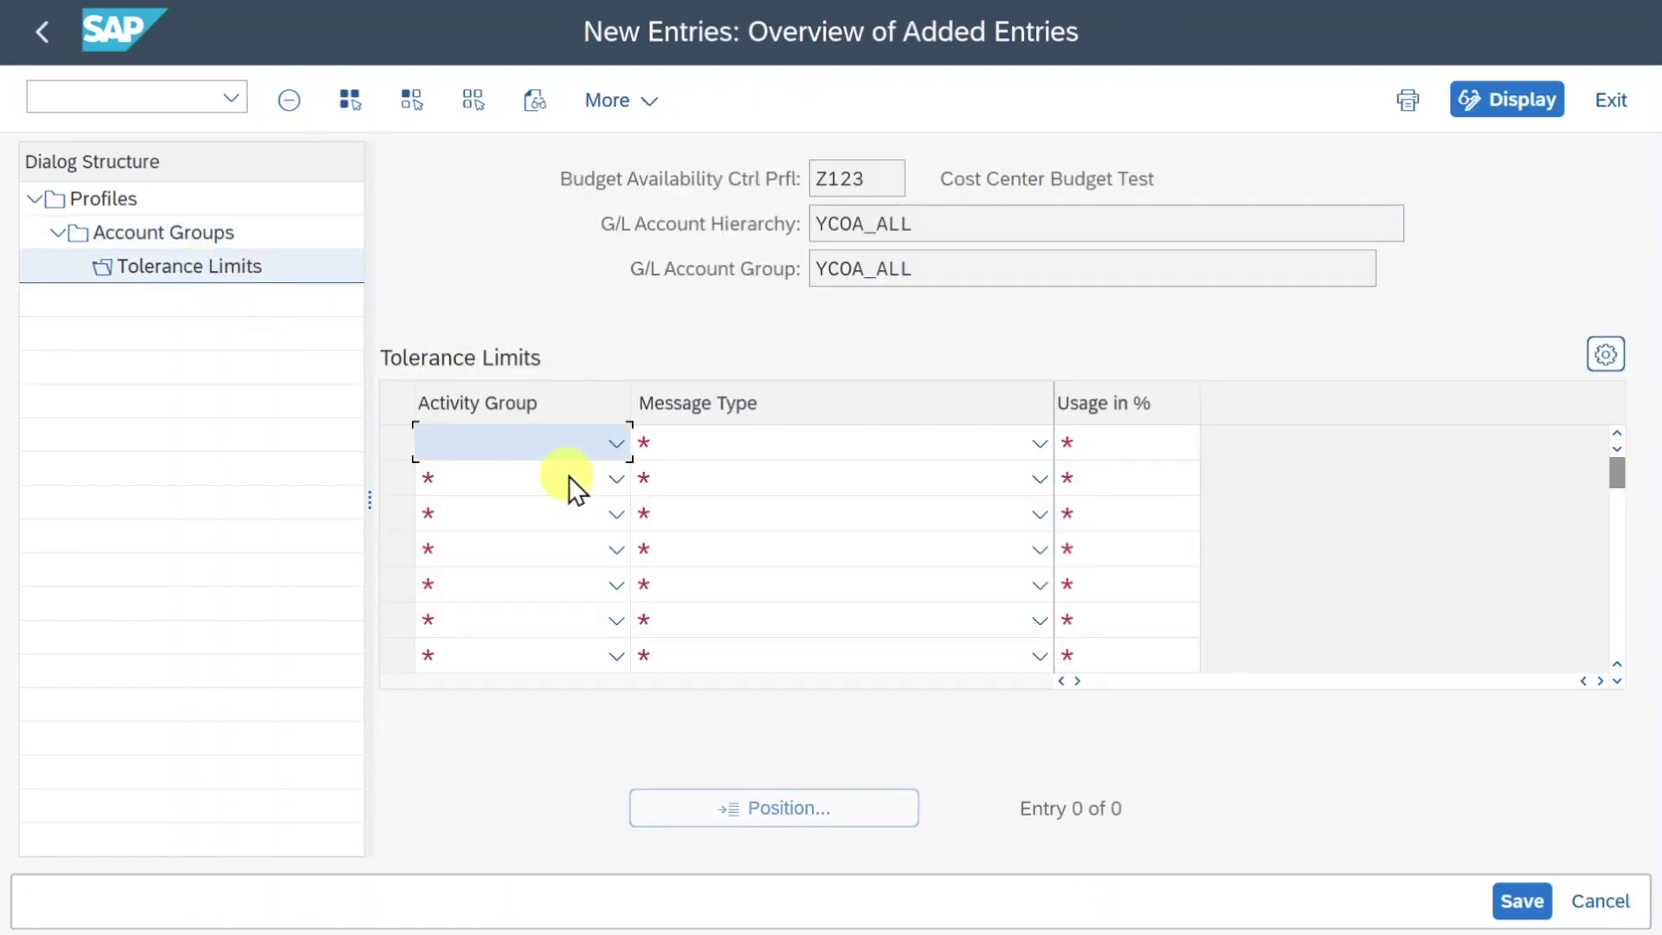
# - Add a tolerance limit for all activity groups with message type W Warning at 90% usage
pyautogui.click(618, 441)
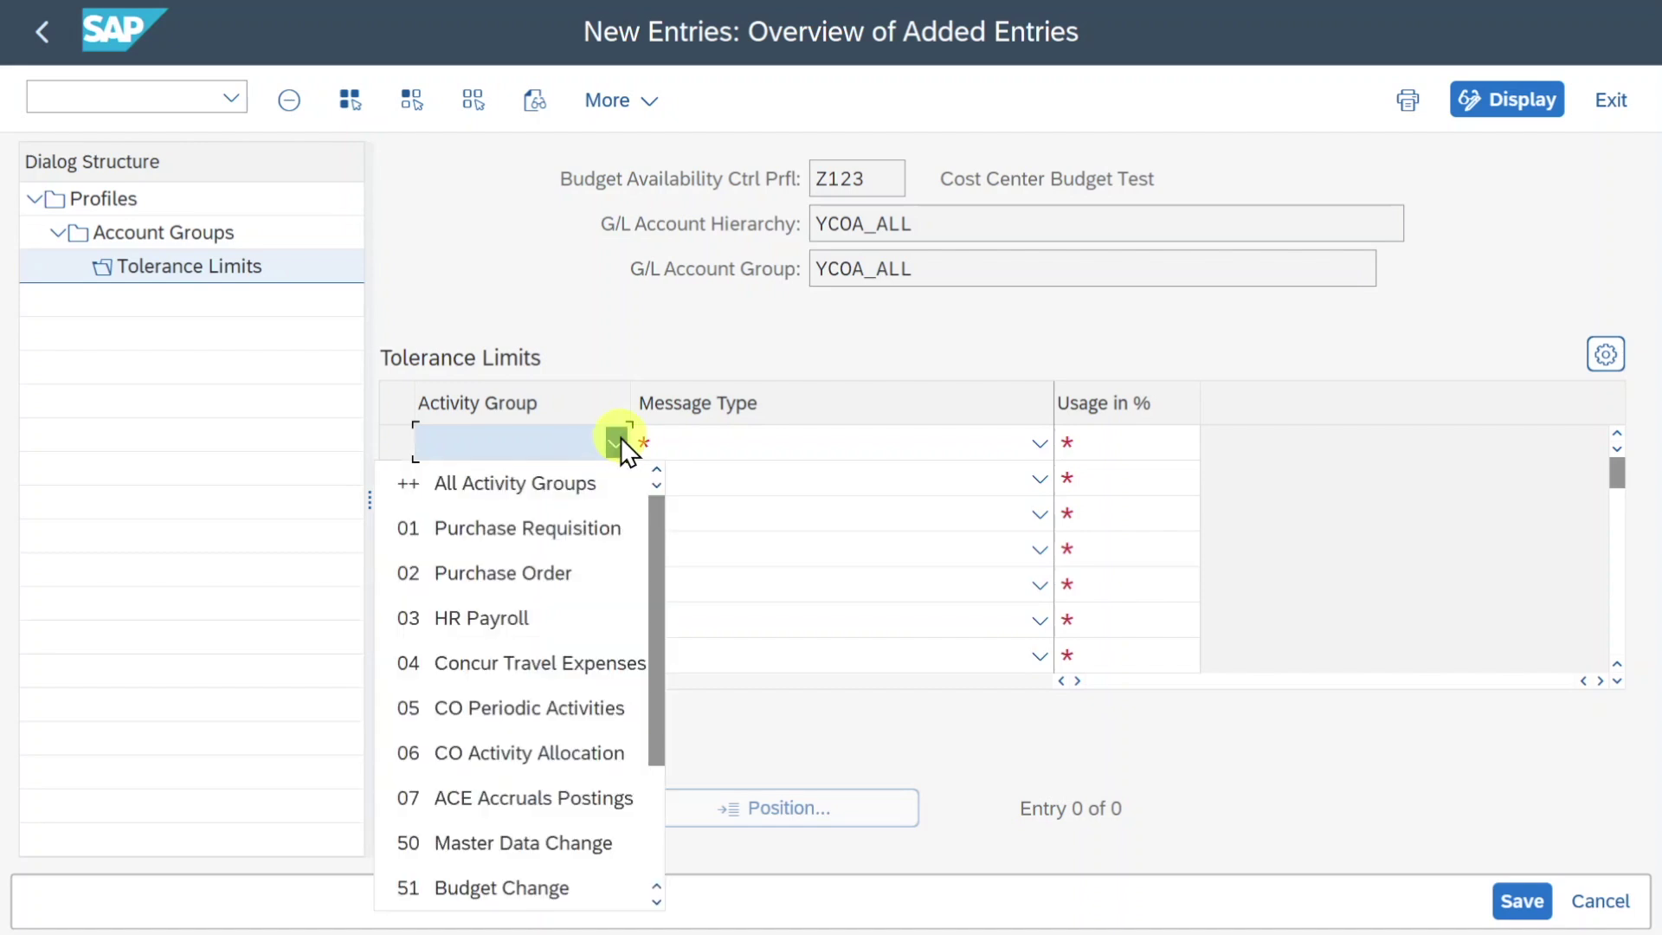
pyautogui.click(621, 438)
pyautogui.click(581, 457)
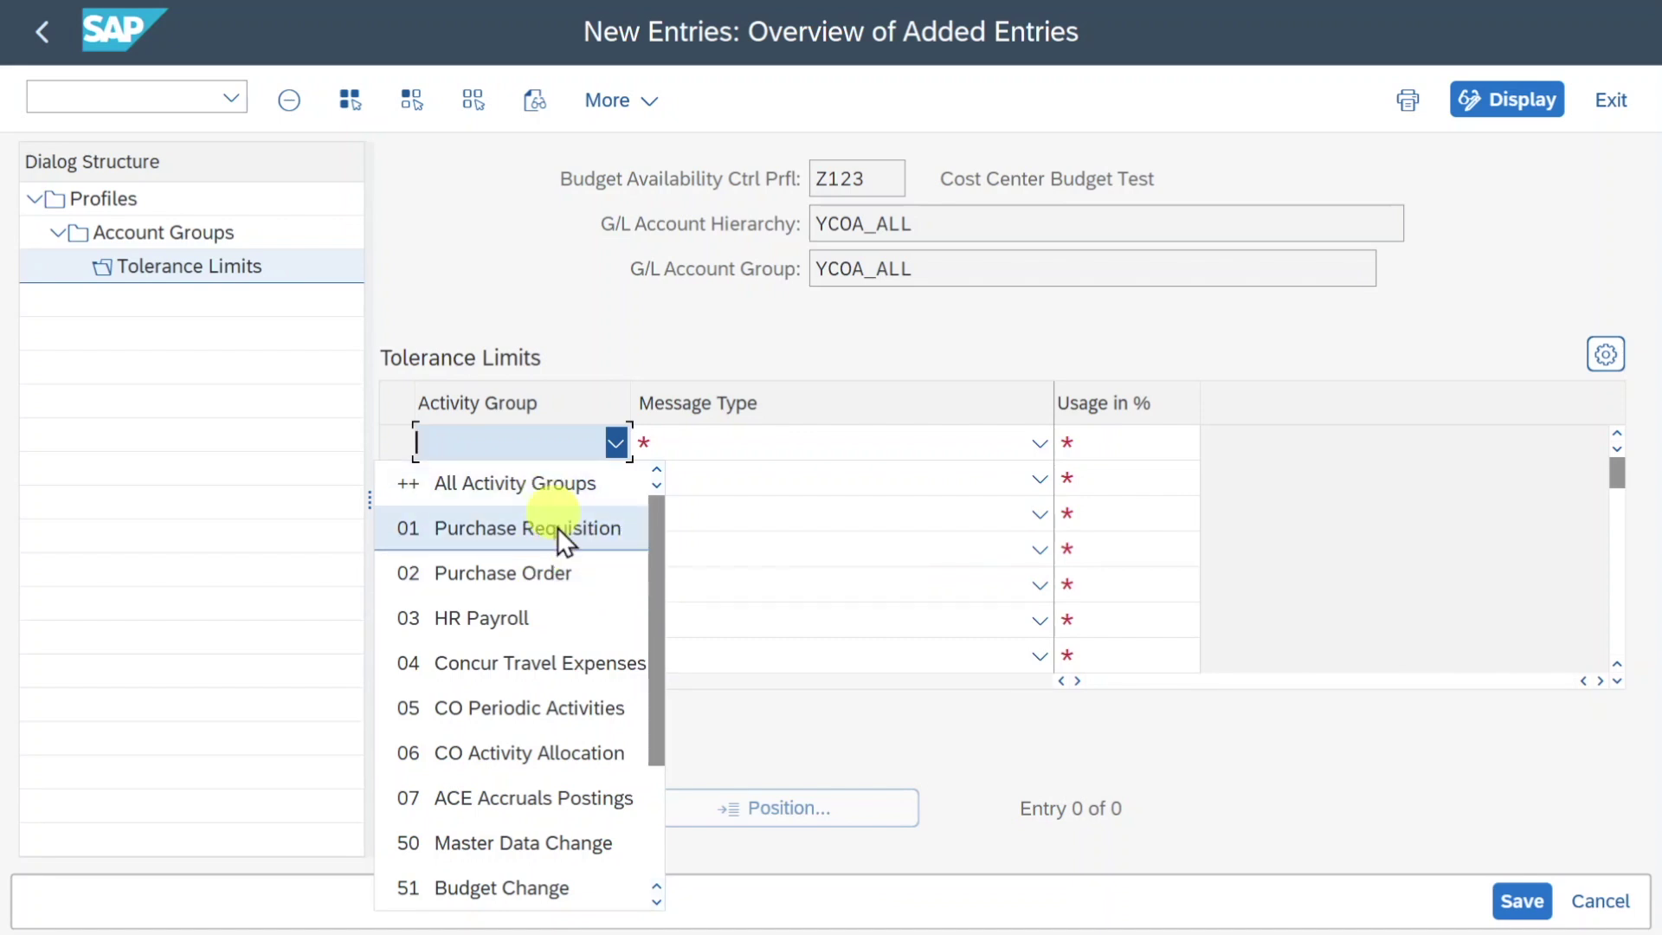
pyautogui.scroll(-5, 573, 580)
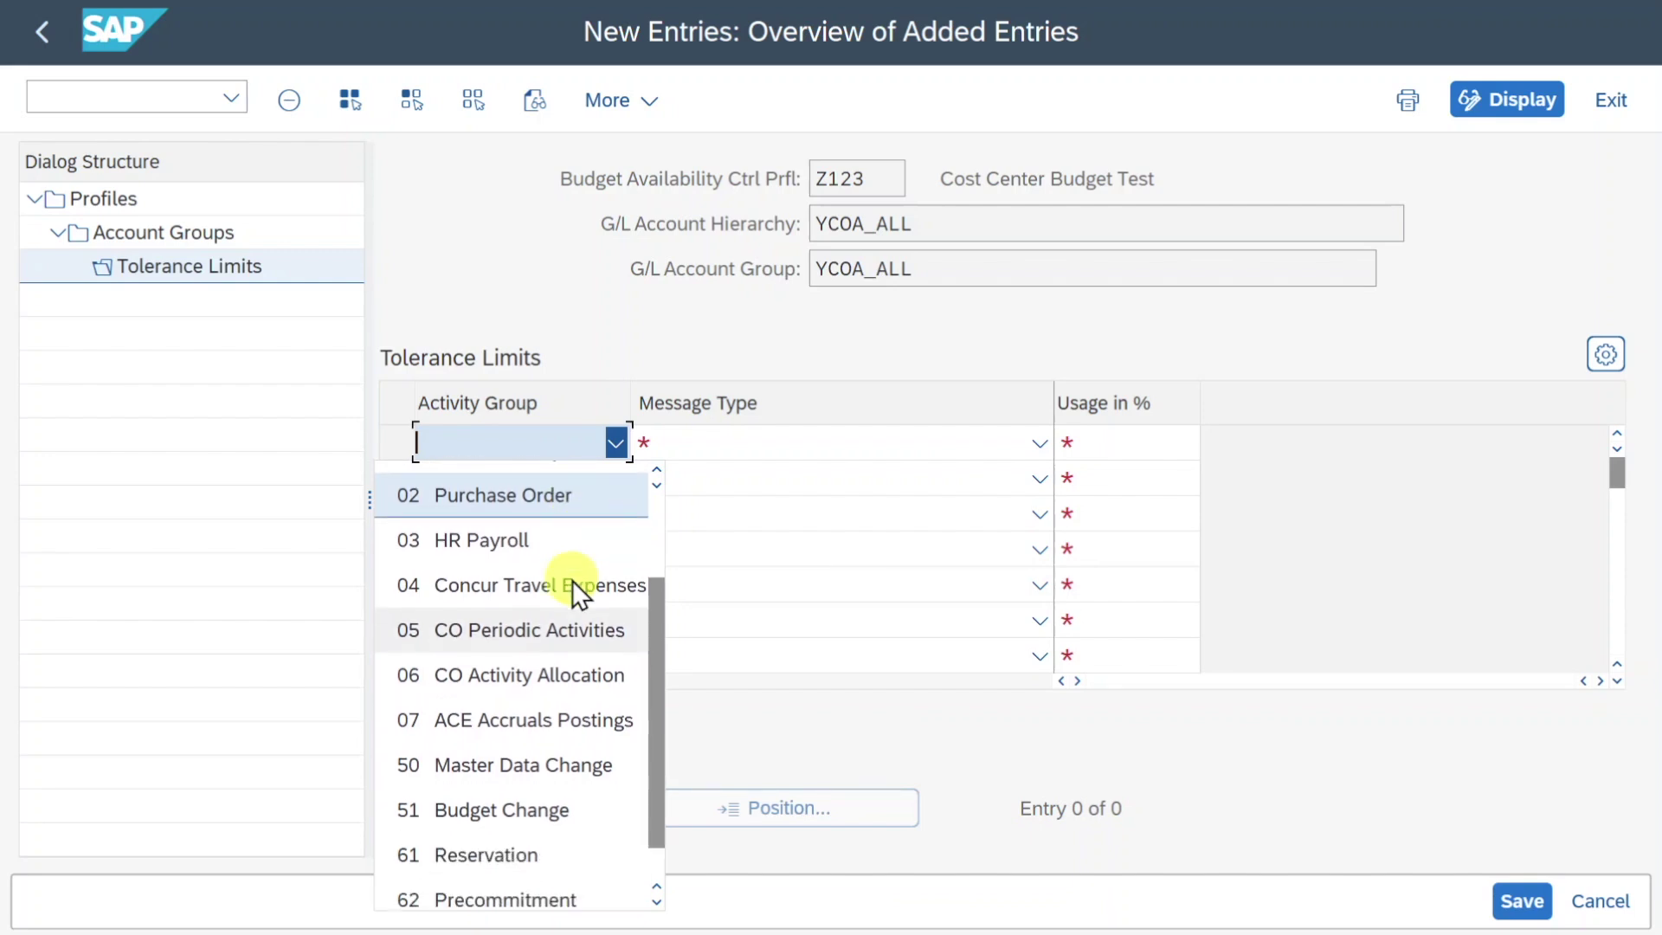
pyautogui.scroll(5, 594, 704)
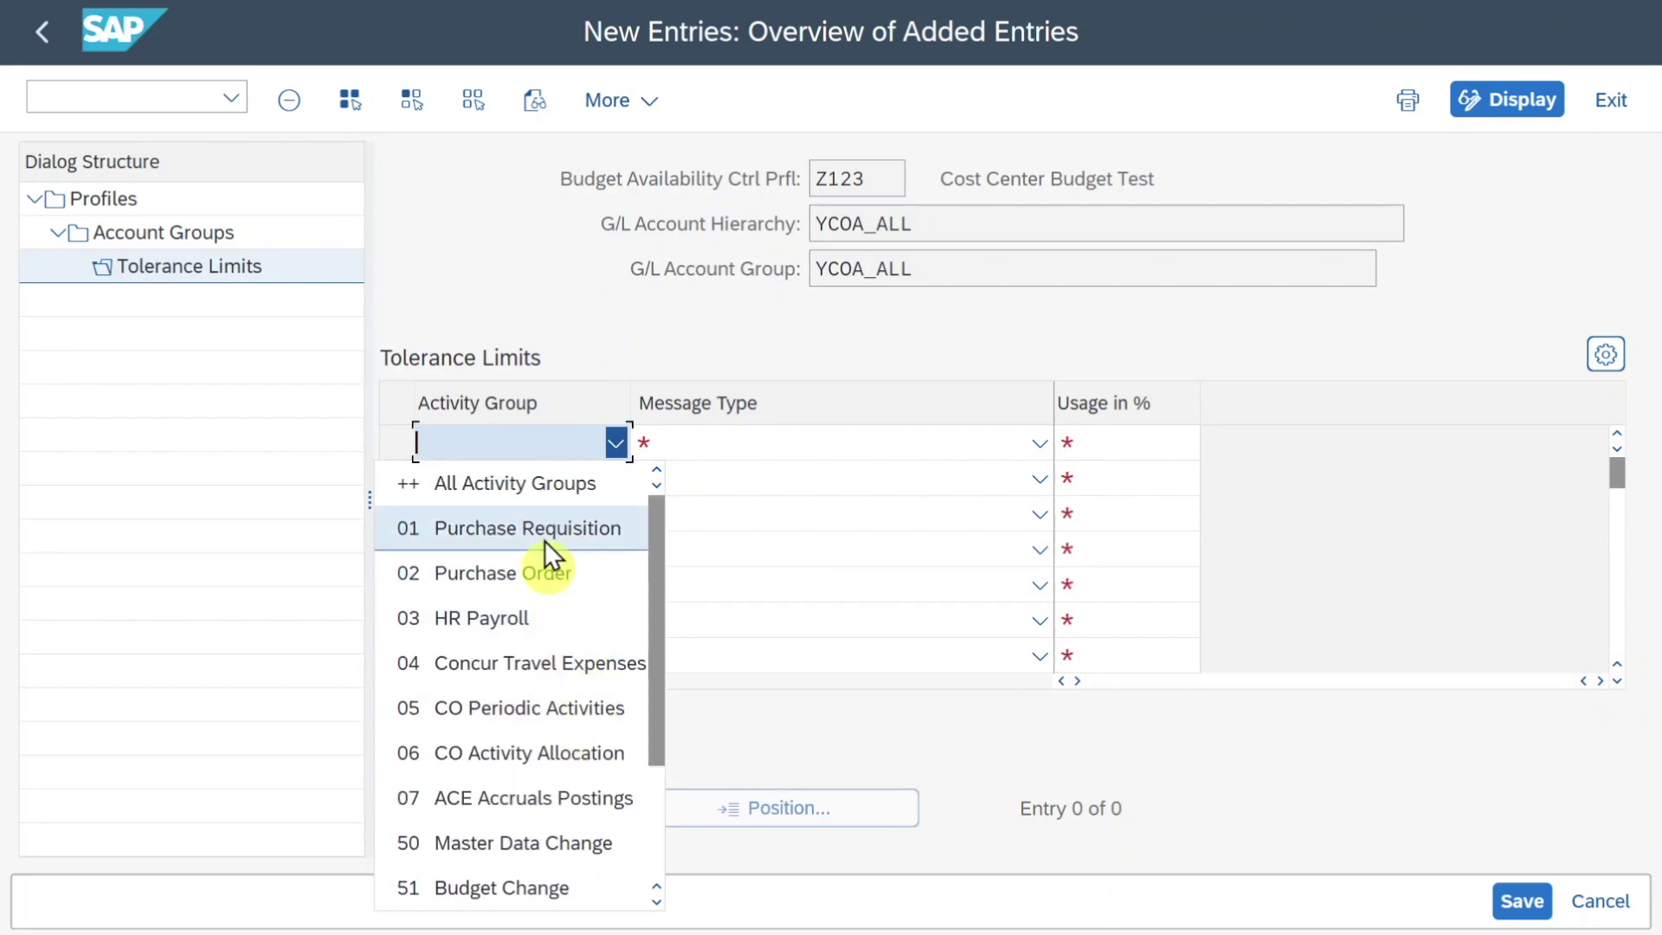
pyautogui.click(520, 483)
pyautogui.click(900, 440)
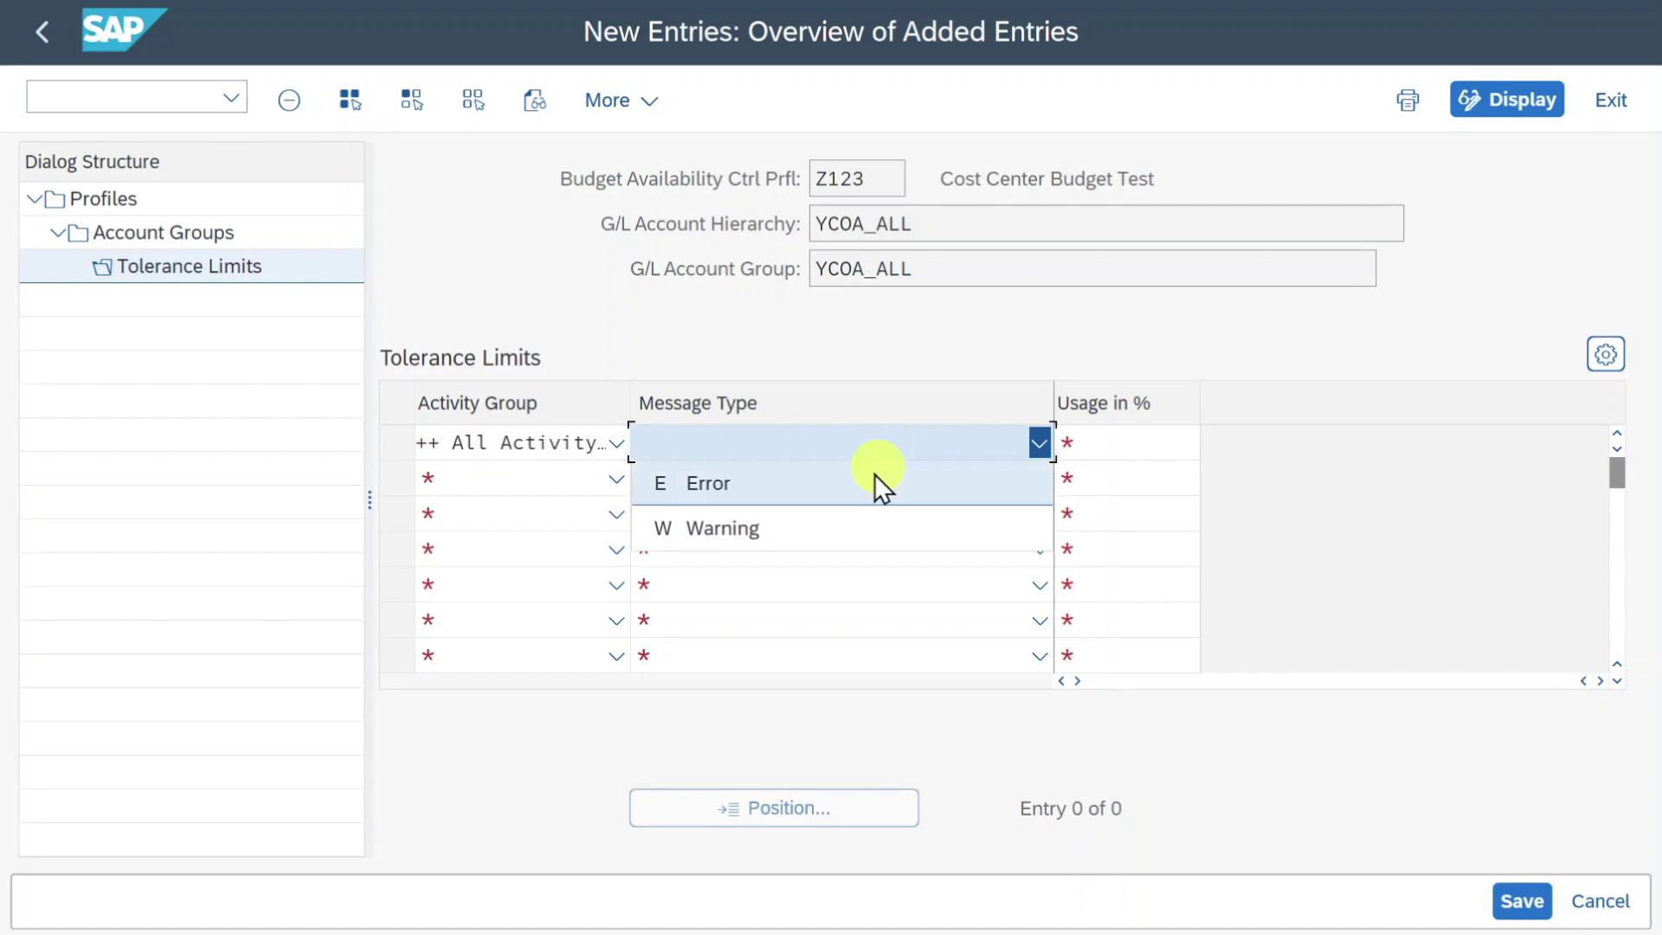
pyautogui.click(848, 527)
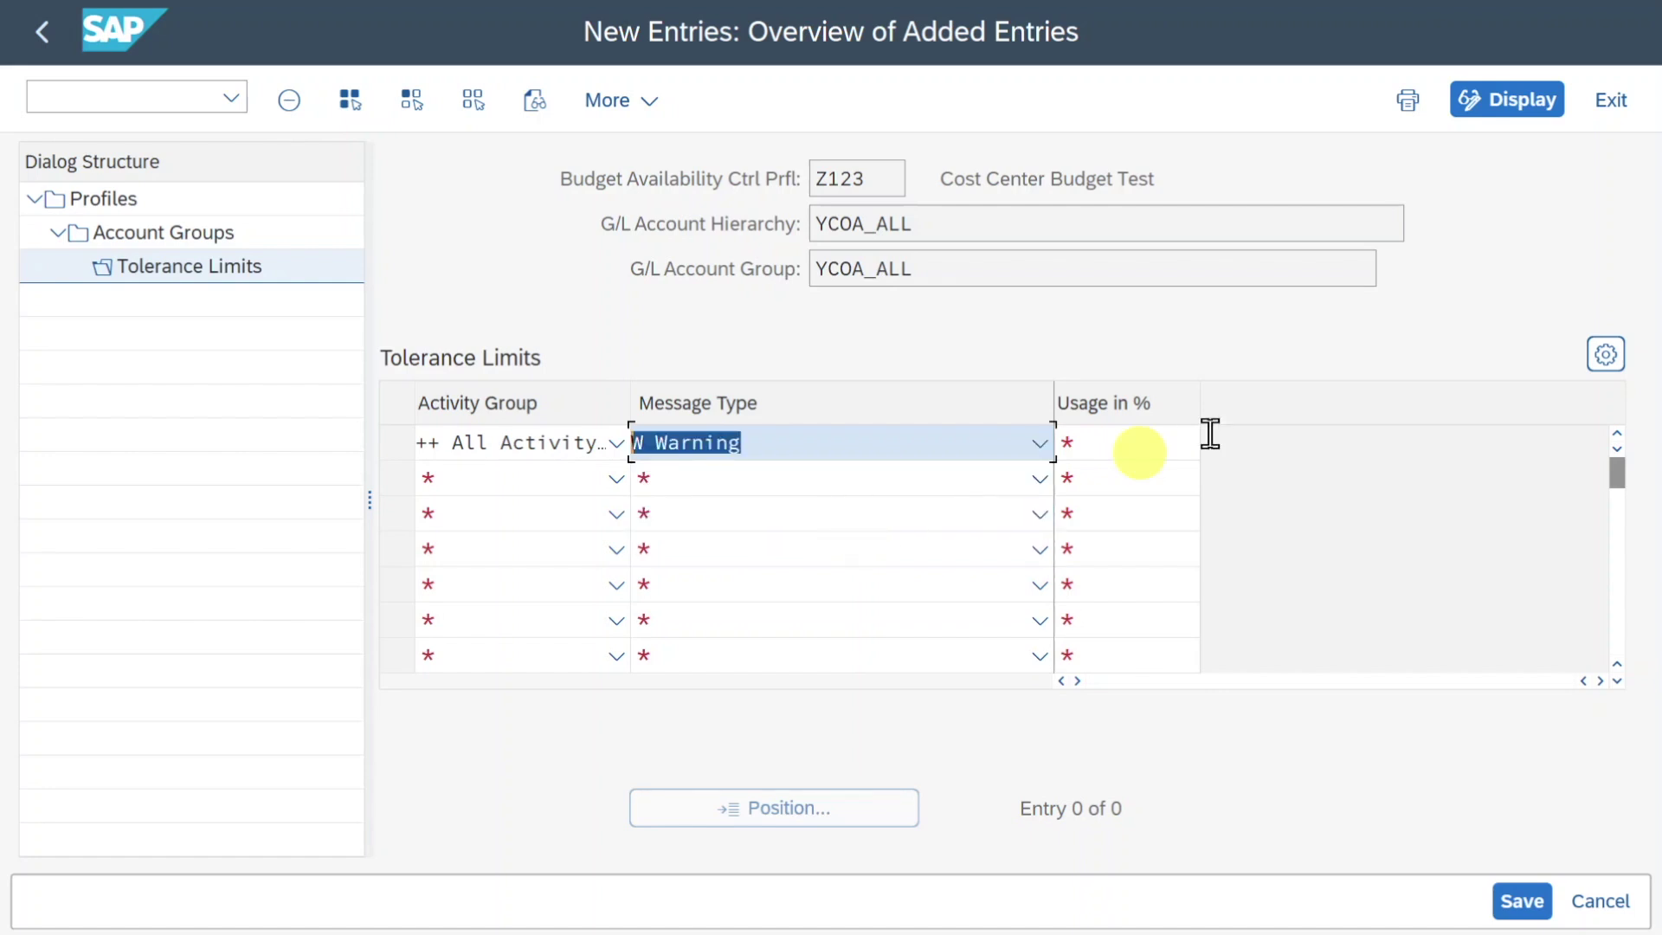
pyautogui.click(1125, 442)
pyautogui.write('90')
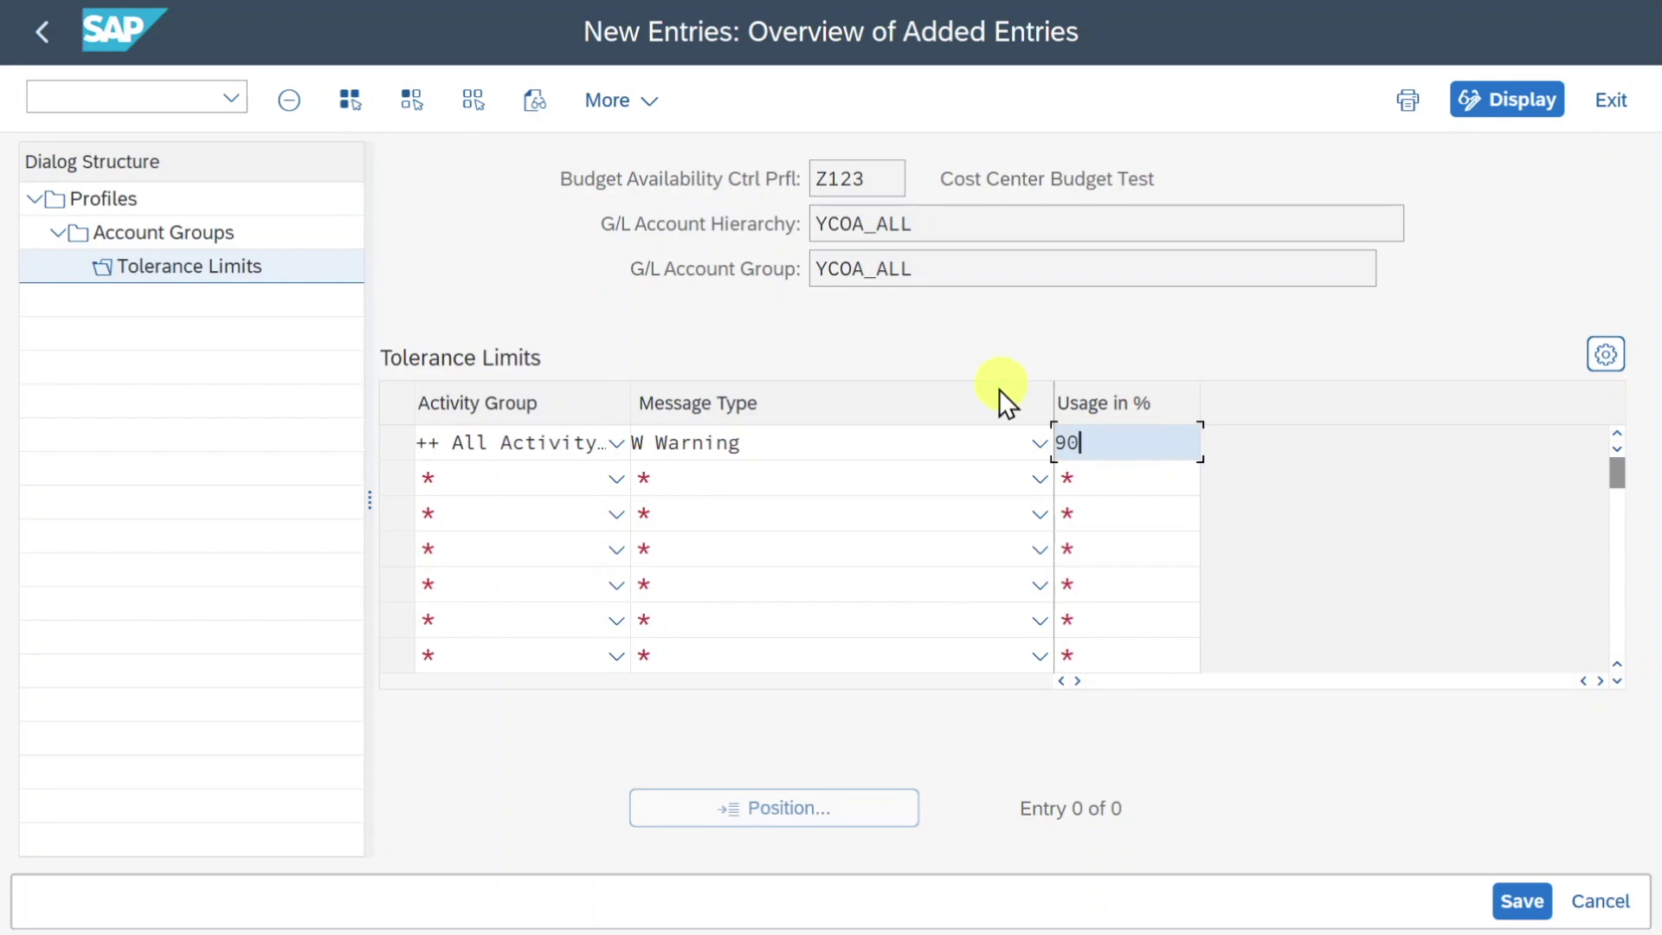
# - Add a second tolerance limit for all activity groups with message type E Error at 100% usage, and save the entries
pyautogui.press('Tab')
pyautogui.click(594, 477)
pyautogui.click(529, 519)
pyautogui.click(762, 481)
pyautogui.click(736, 524)
pyautogui.press('Tab')
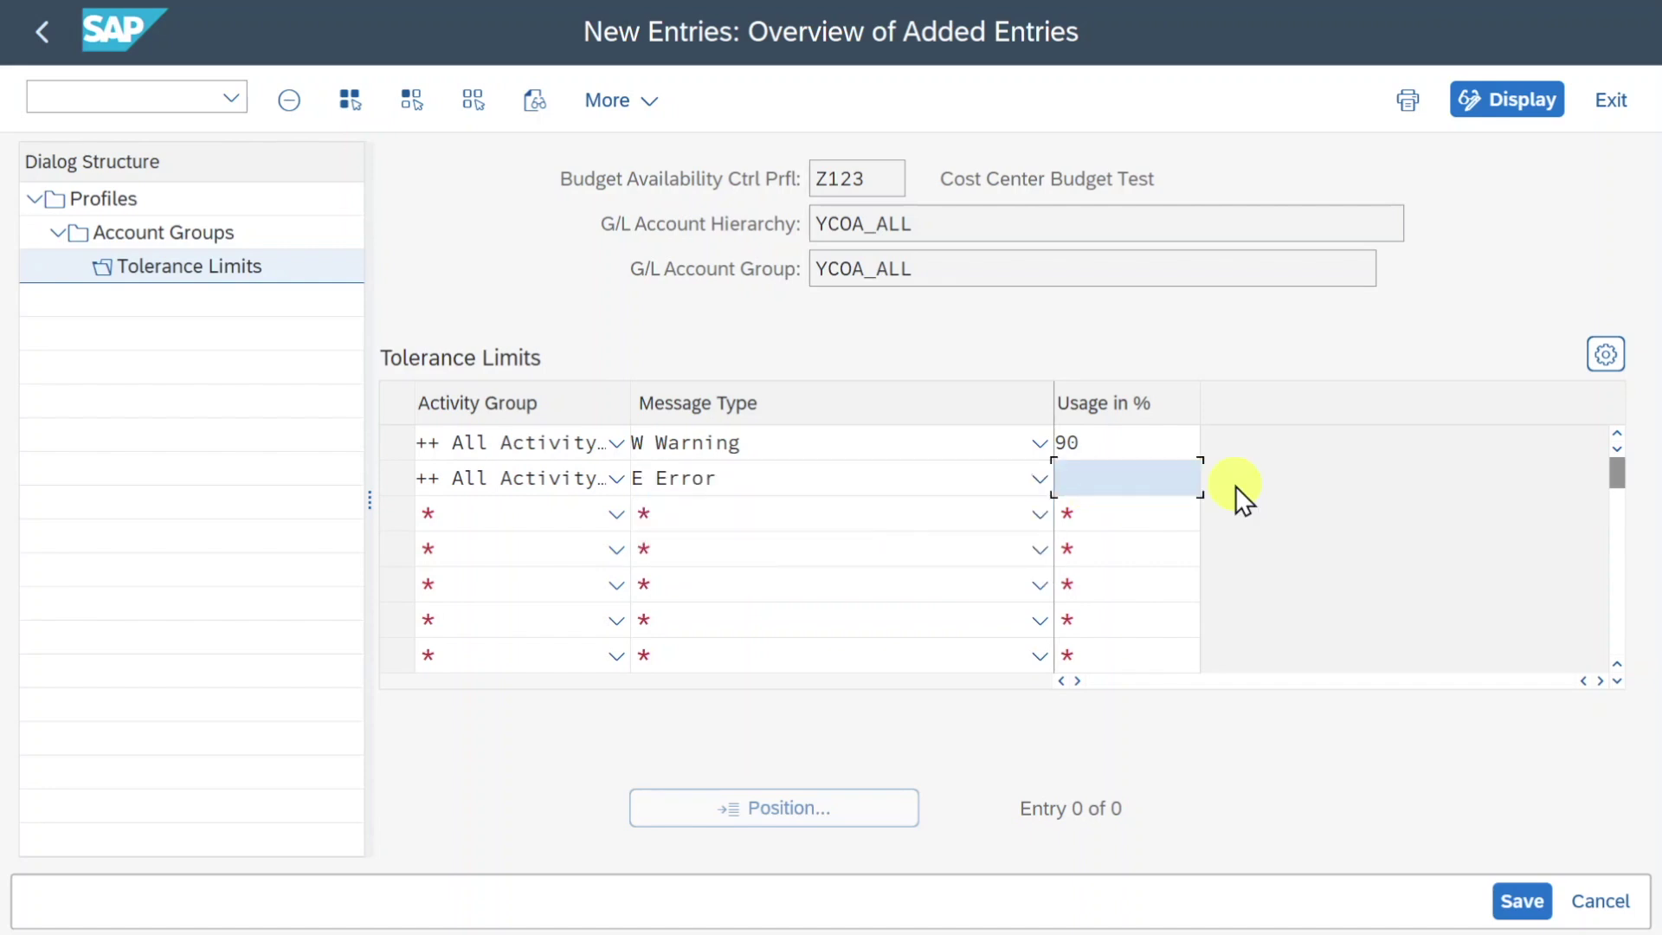
pyautogui.write('100')
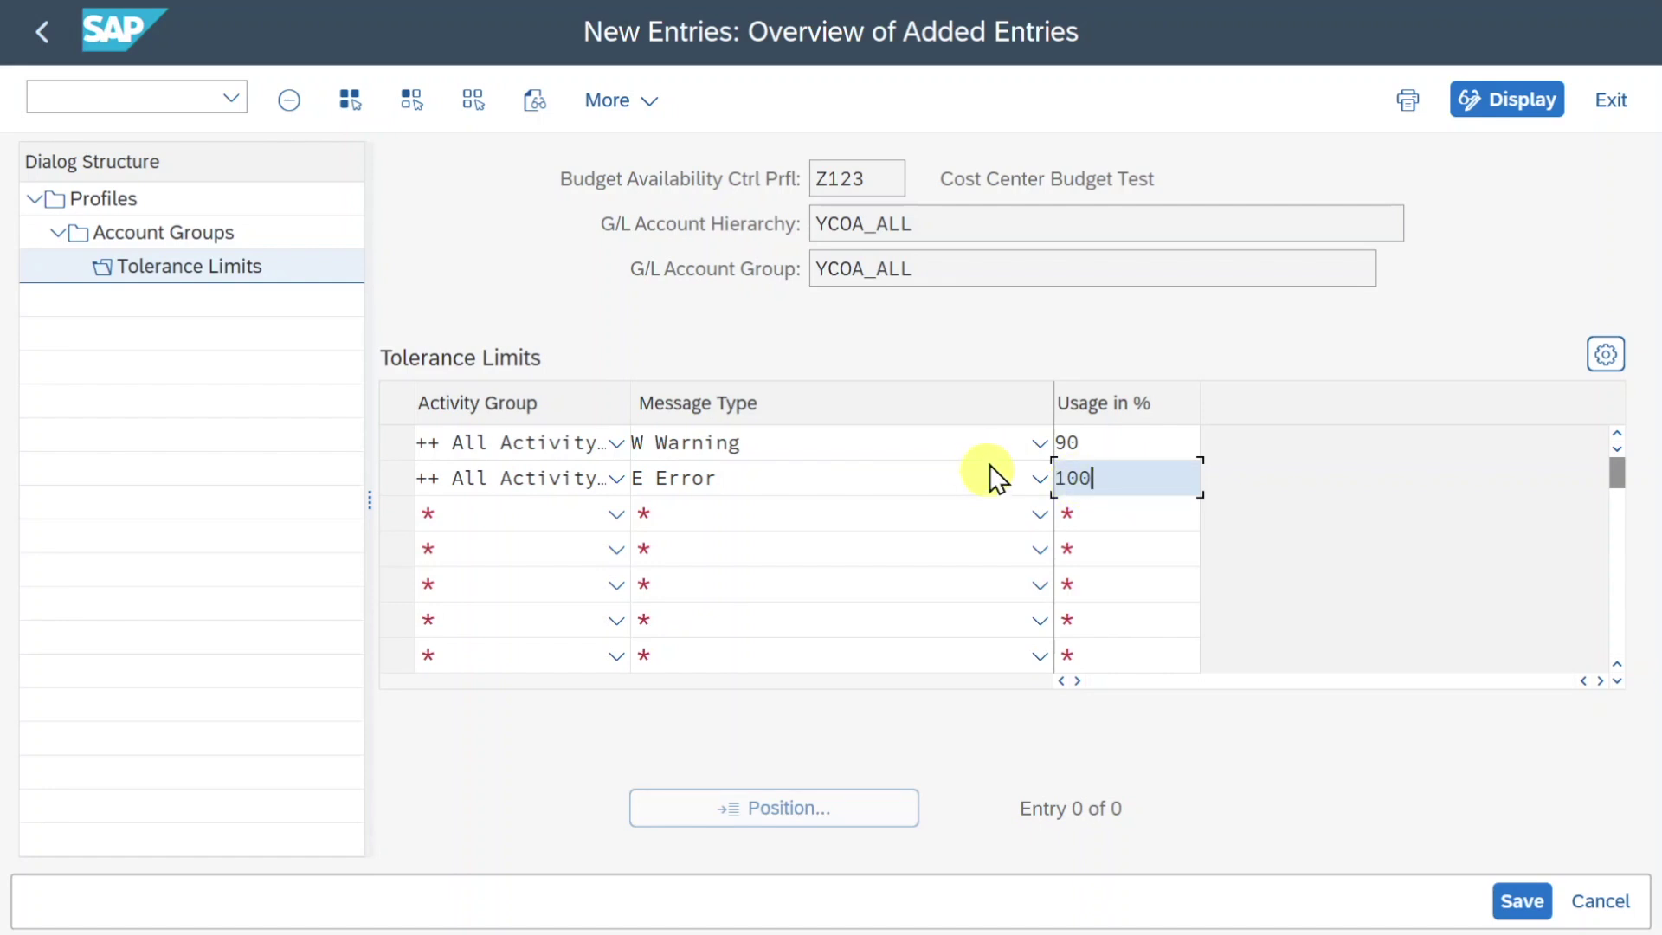
pyautogui.click(1521, 904)
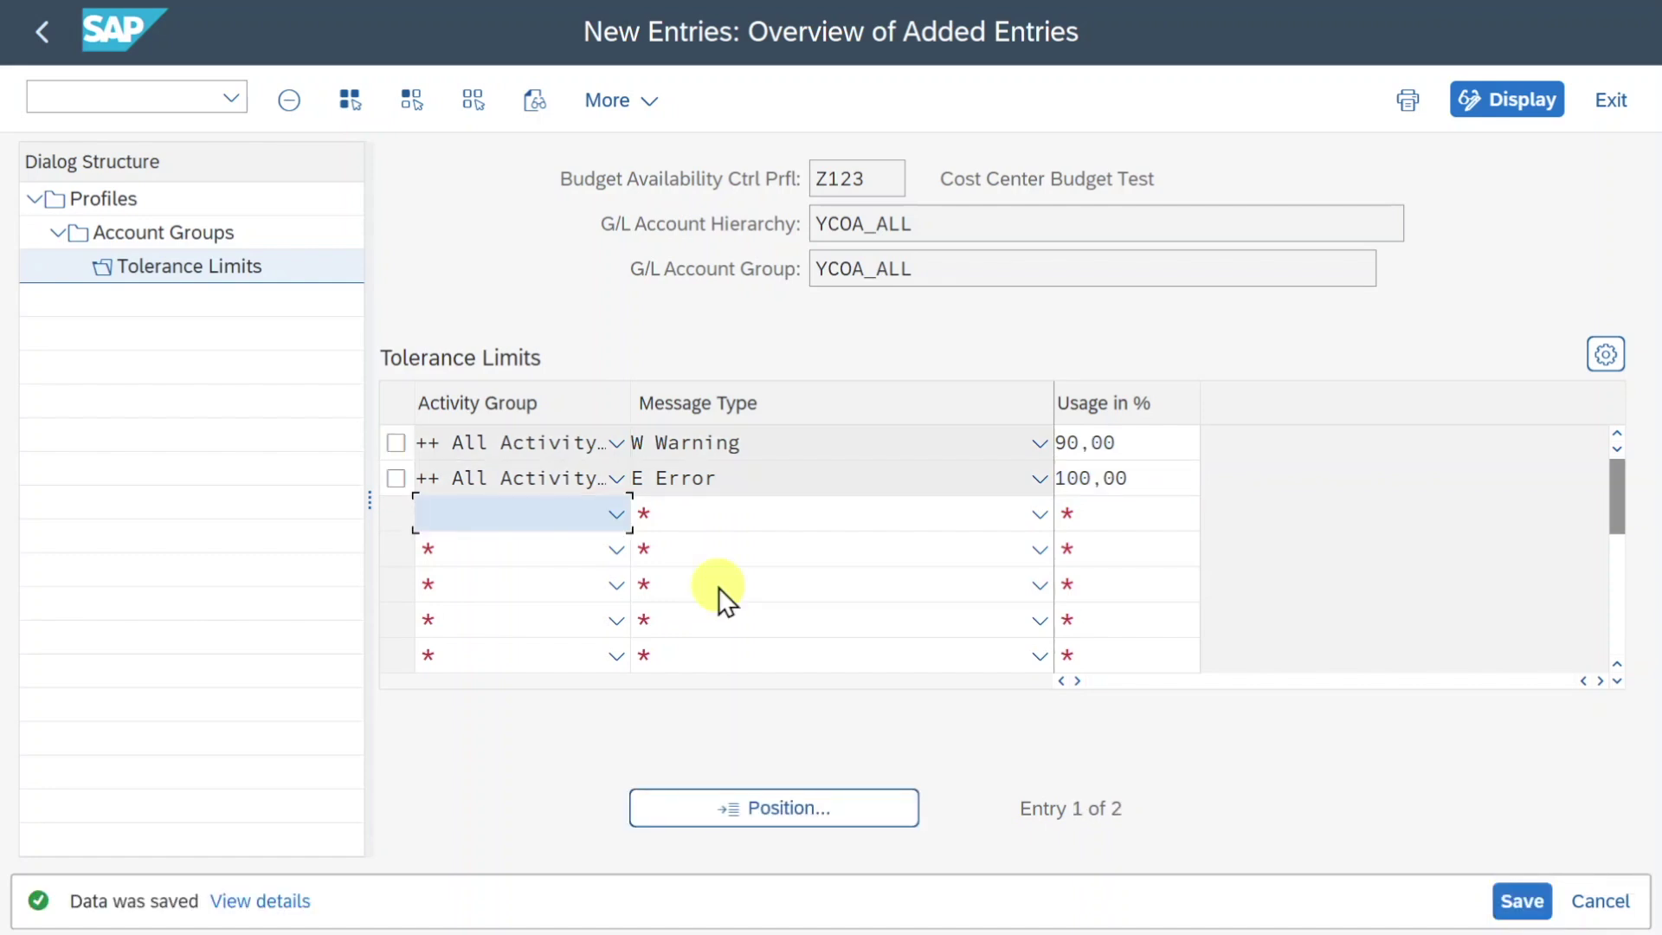
# - Return to the IMG structure and open Maintain Category for Planning under Budget Availability Control for Cost Centers
pyautogui.click(49, 28)
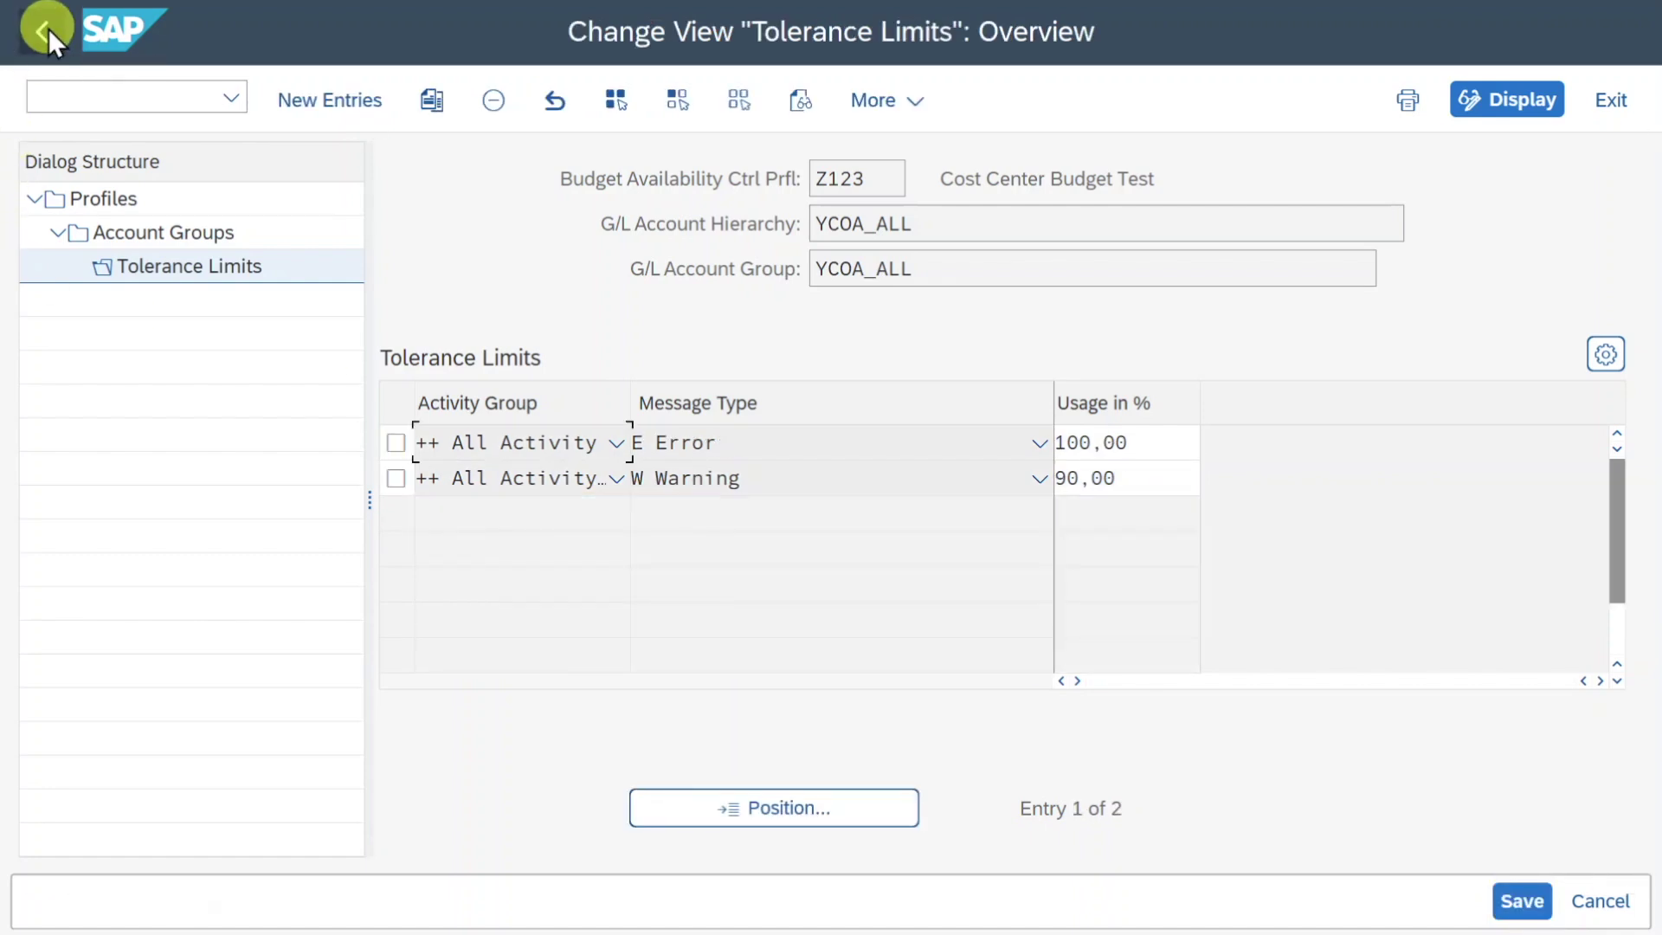
pyautogui.click(48, 29)
pyautogui.click(49, 29)
pyautogui.click(49, 28)
pyautogui.click(381, 634)
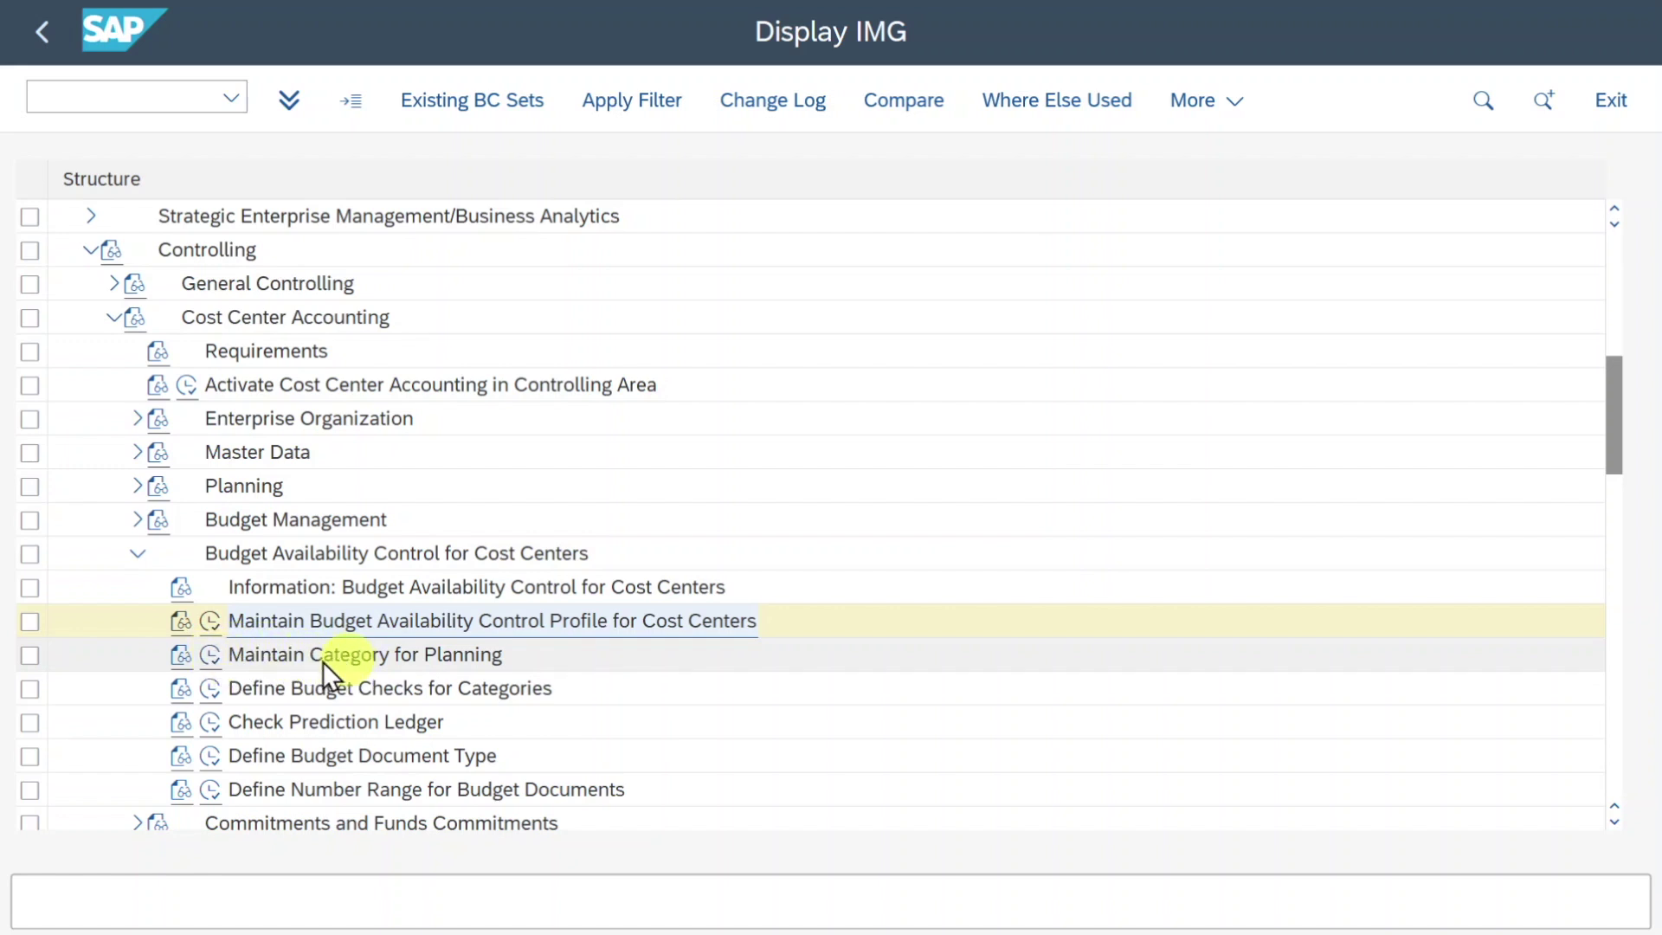
pyautogui.click(213, 656)
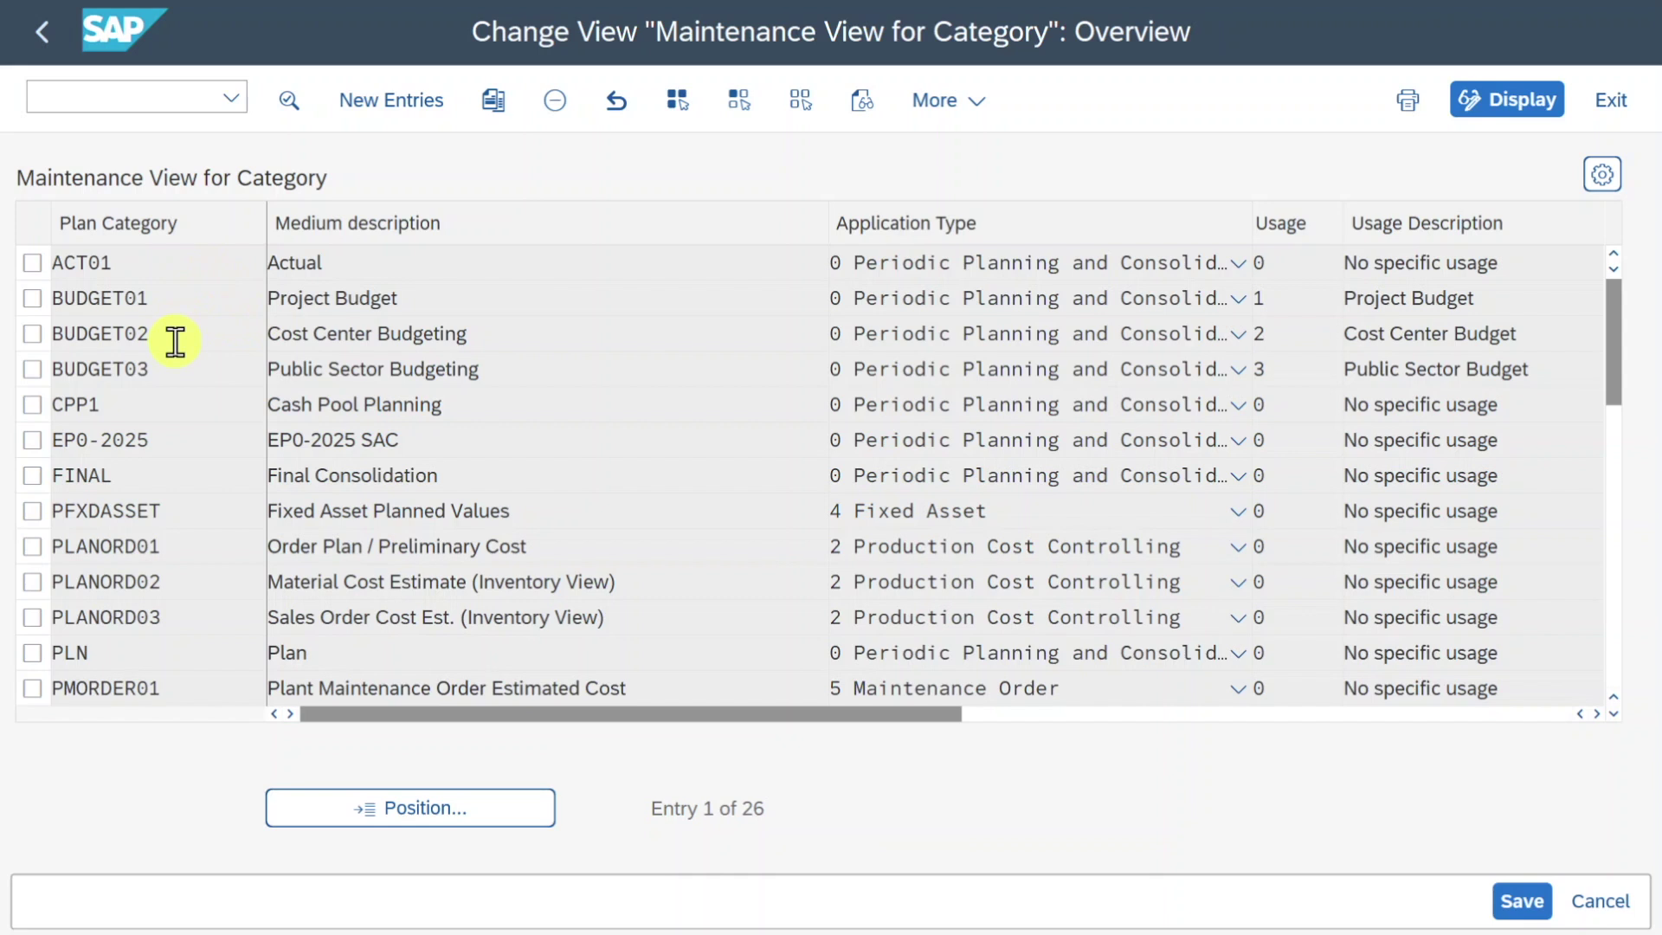
# - Open the details of plan category BUDGET02 and review its description, application type options, exchange rate type and usage
pyautogui.moveTo(268, 298); pyautogui.dragTo(264, 332)
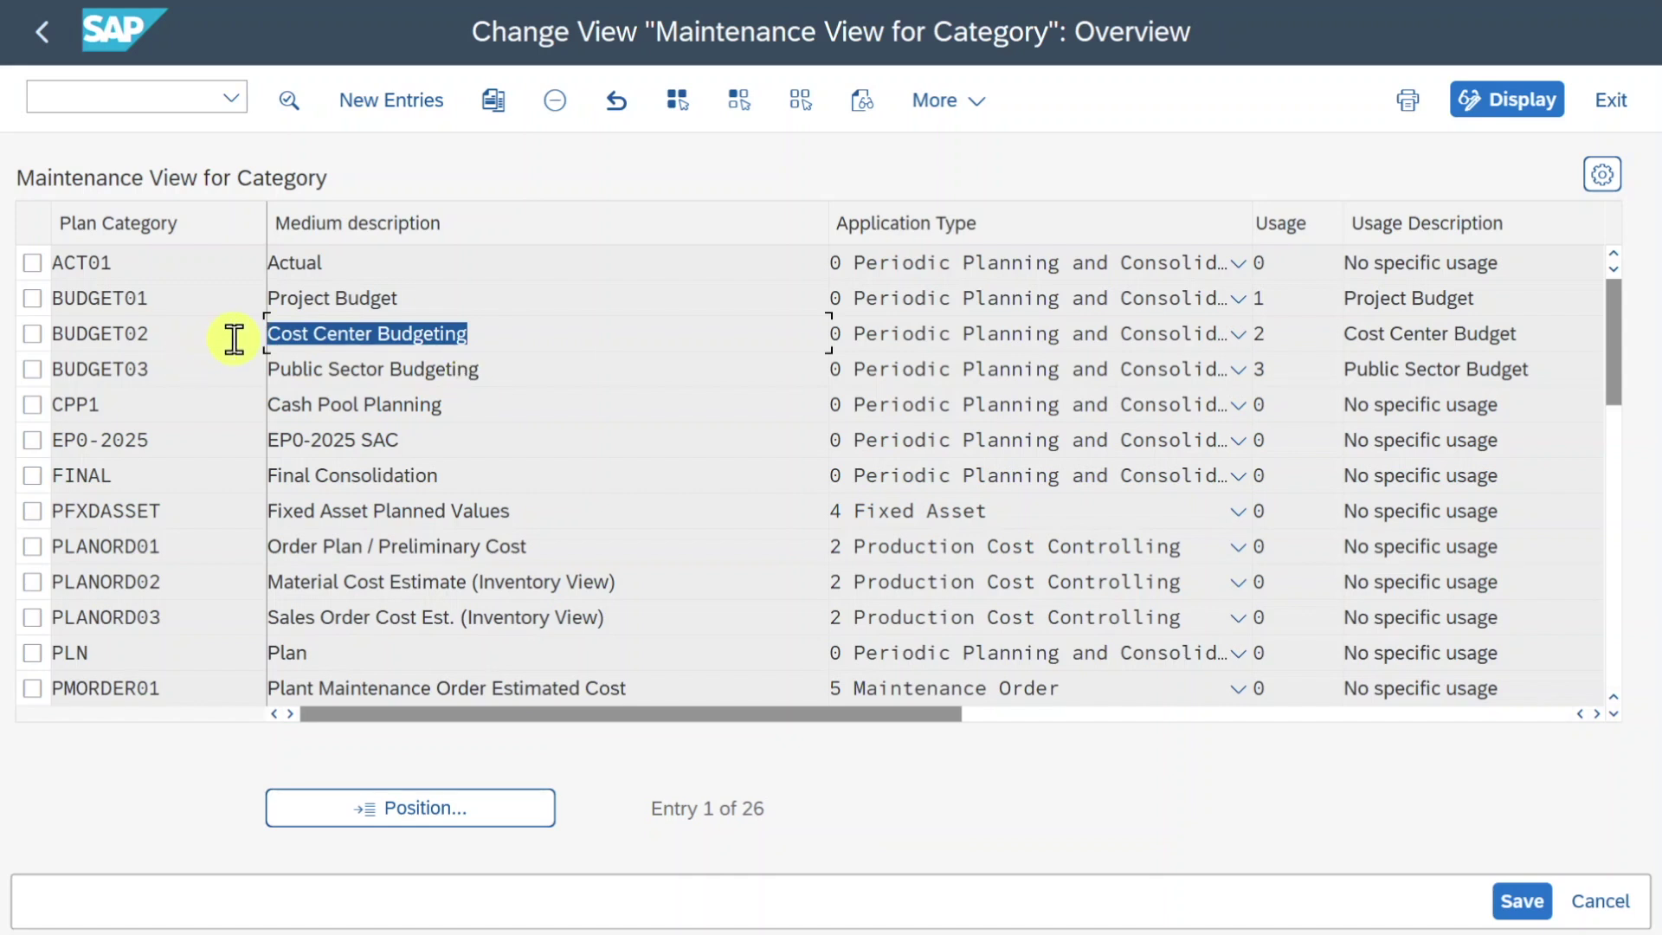
pyautogui.moveTo(382, 334); pyautogui.dragTo(192, 334)
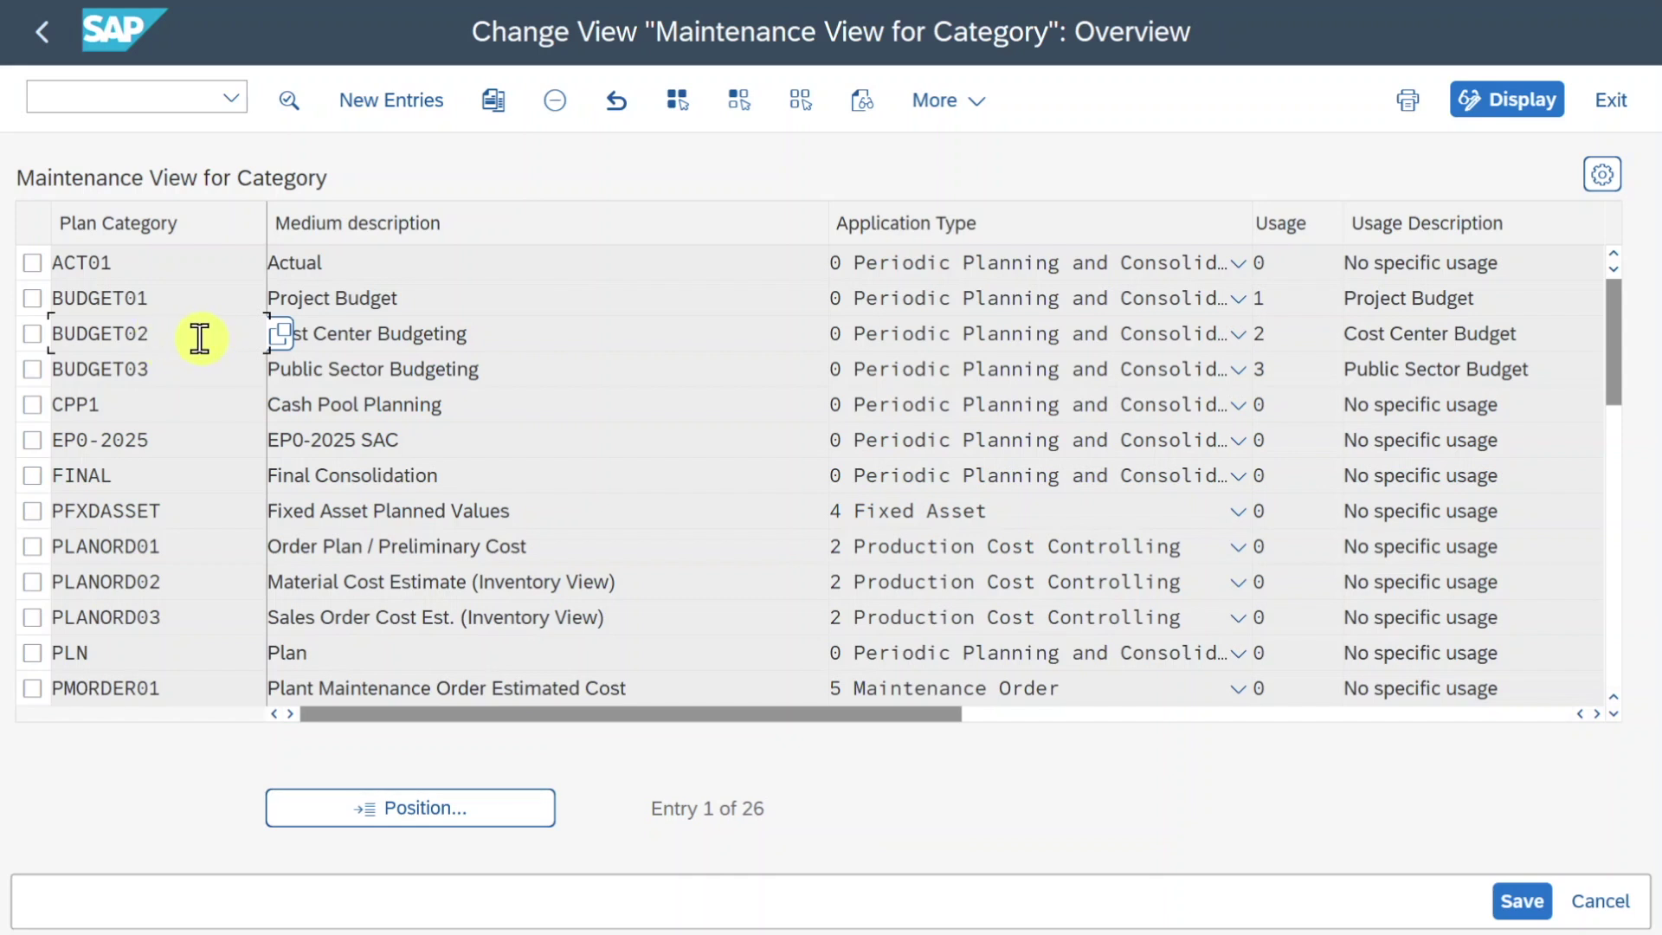
pyautogui.doubleClick(180, 336)
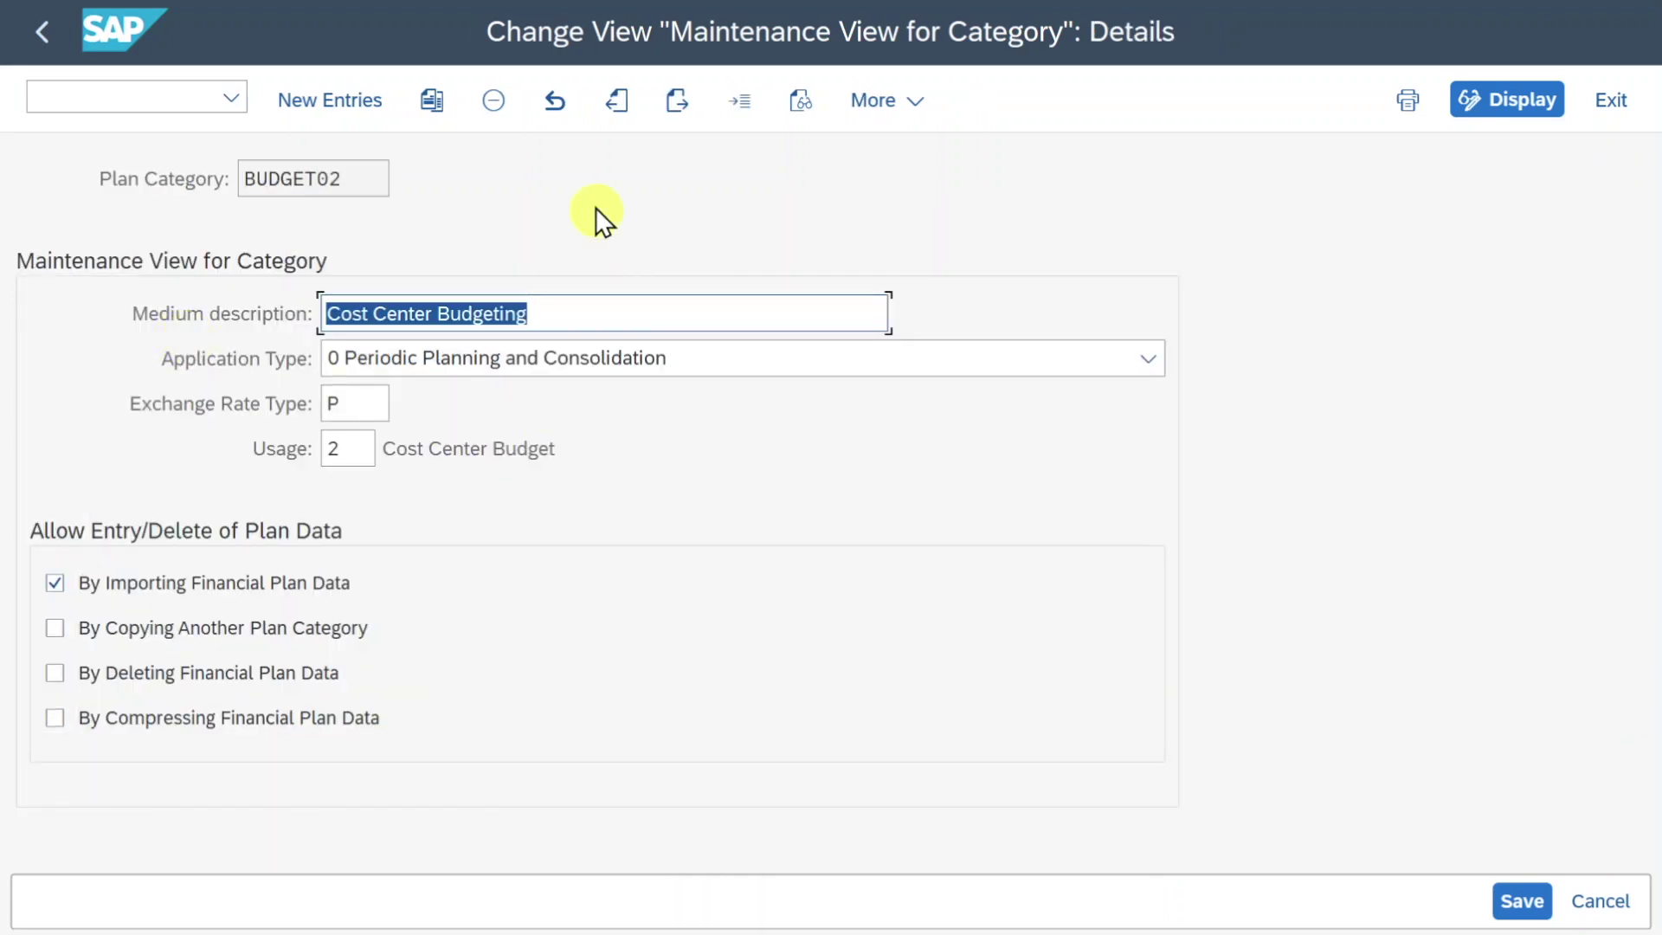
pyautogui.click(580, 313)
pyautogui.click(596, 367)
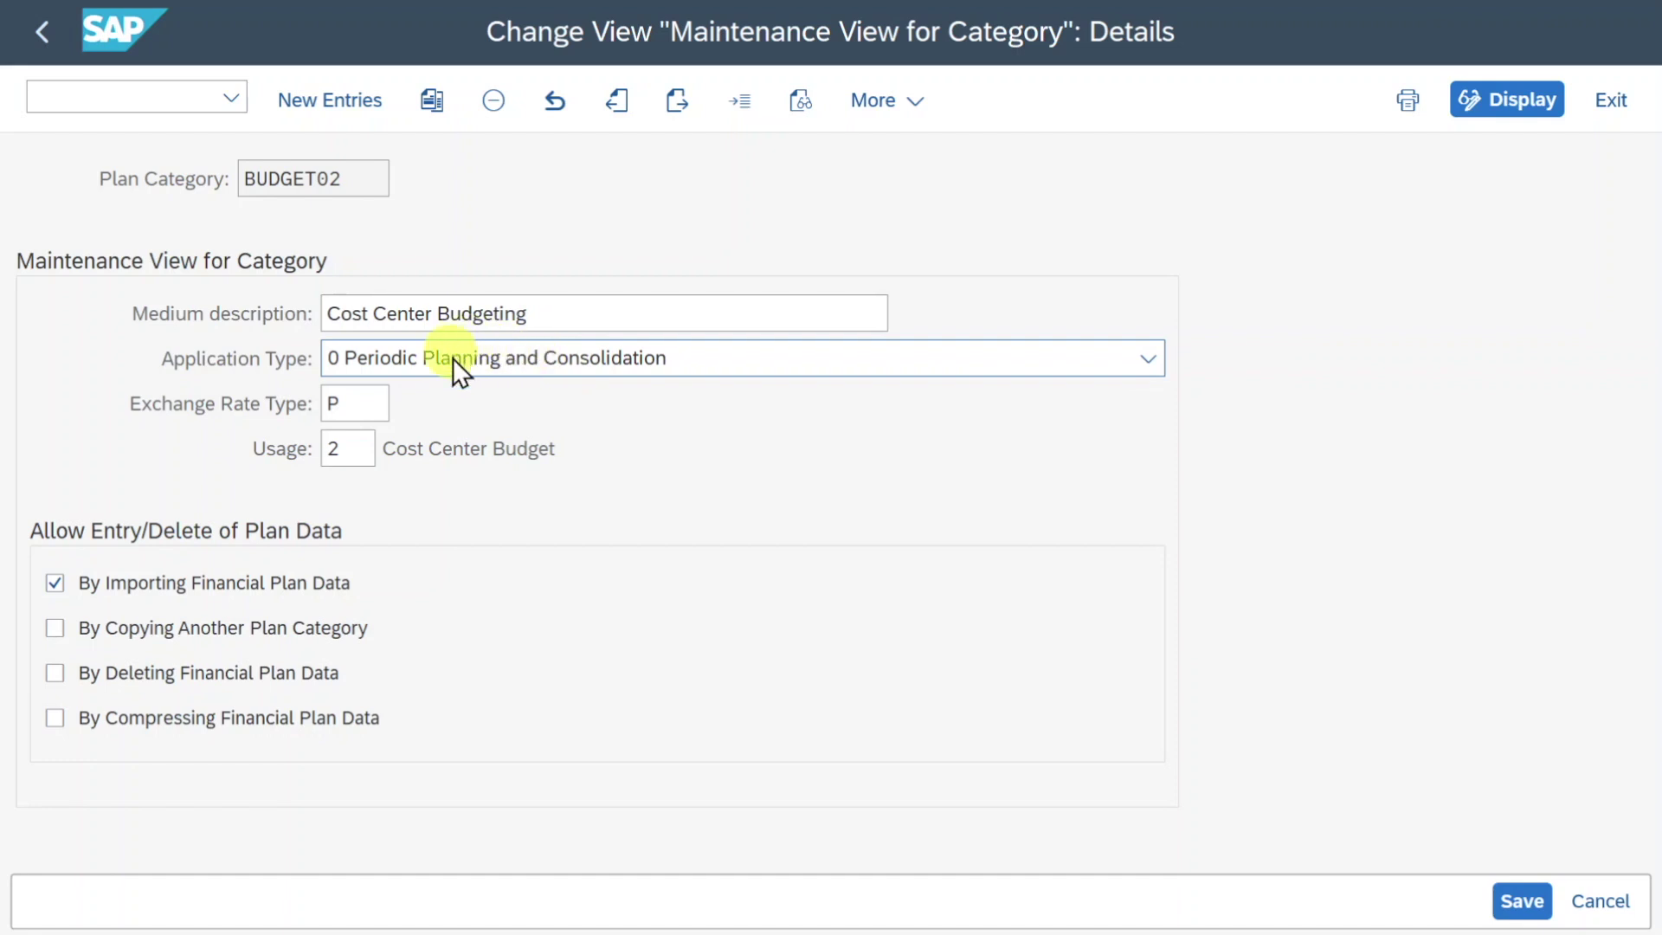
pyautogui.click(518, 358)
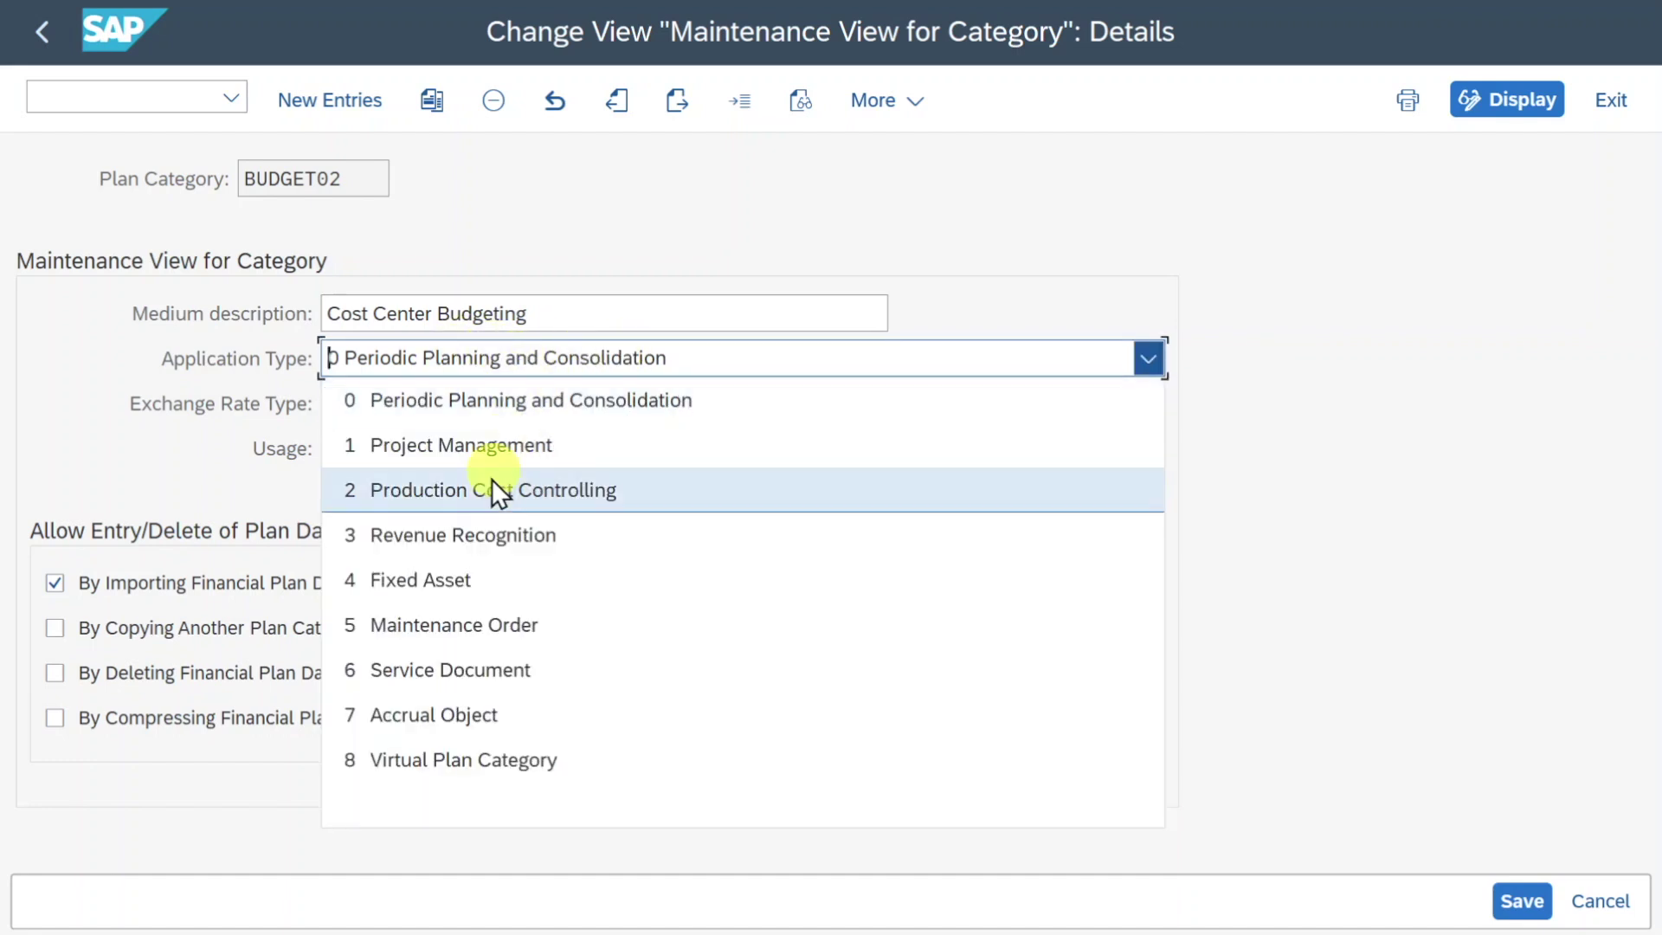
pyautogui.click(379, 407)
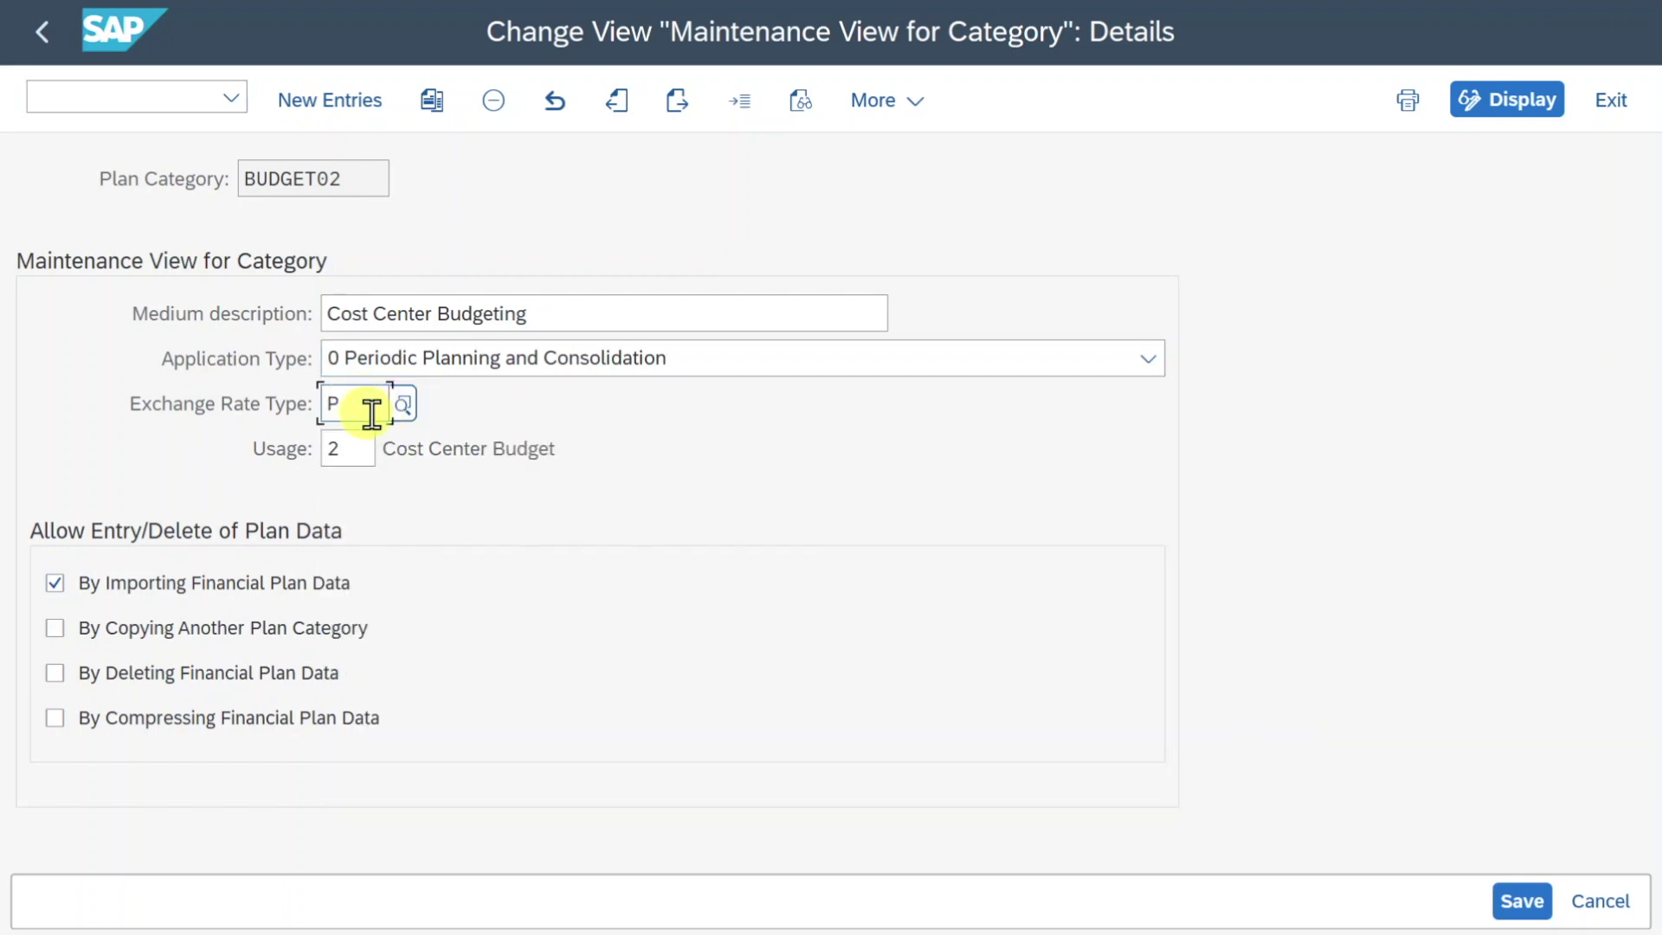
pyautogui.click(351, 450)
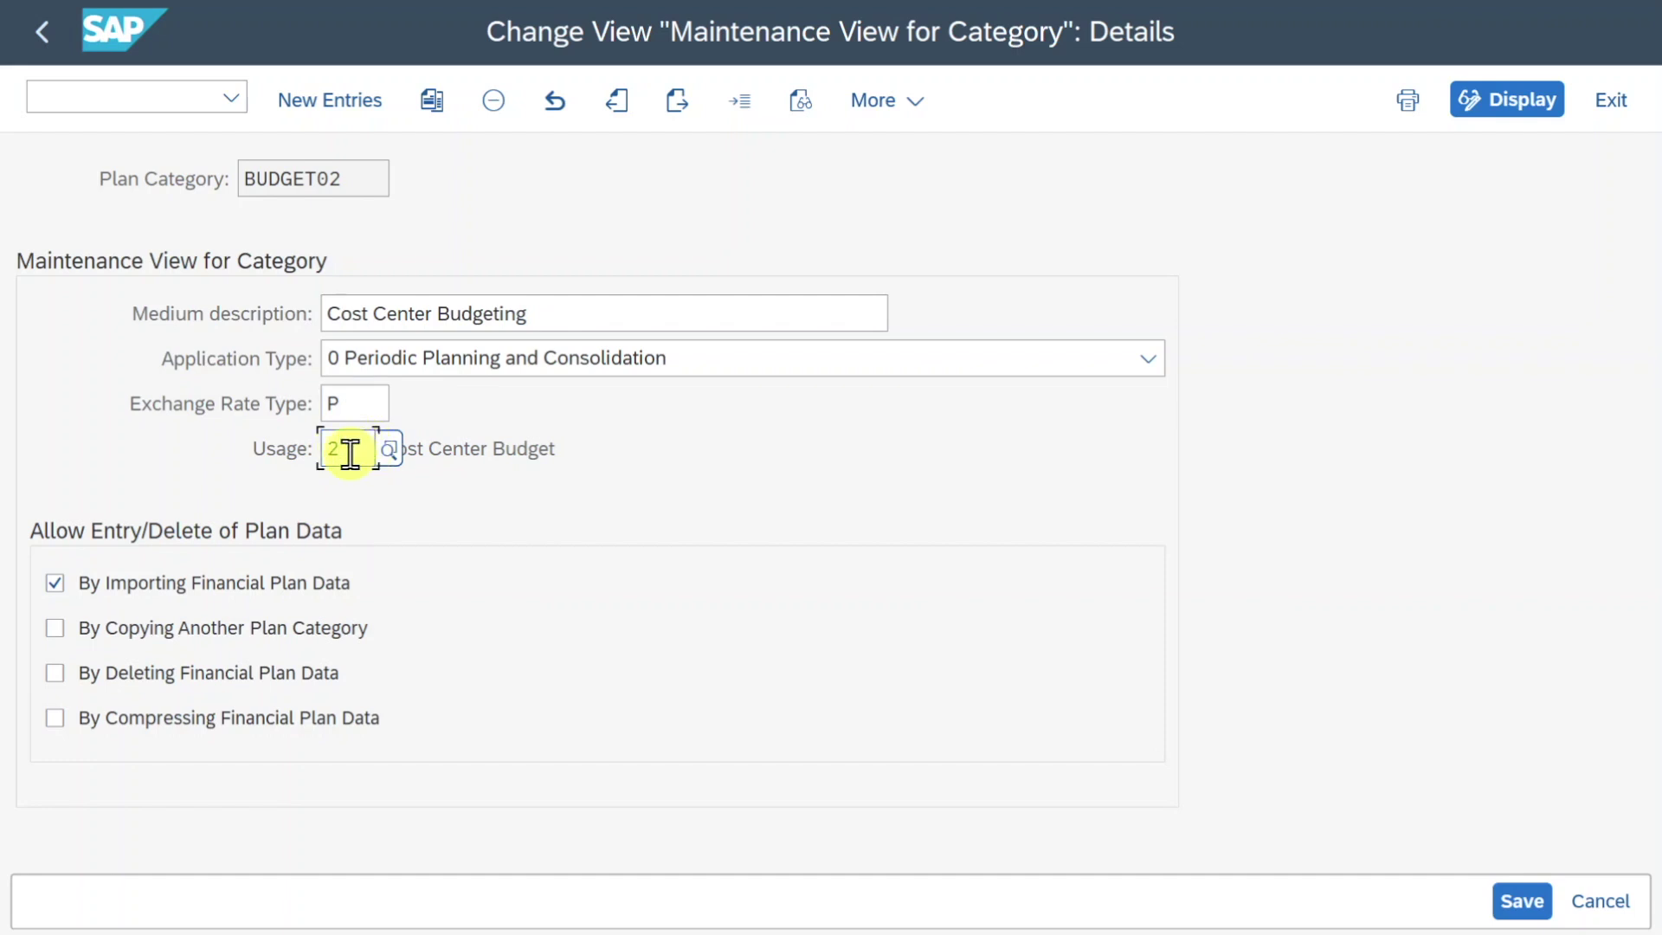
# - Choose usage 002 Cost Center Budget from the value list for plan category BUDGET02
pyautogui.moveTo(331, 179); pyautogui.dragTo(206, 184)
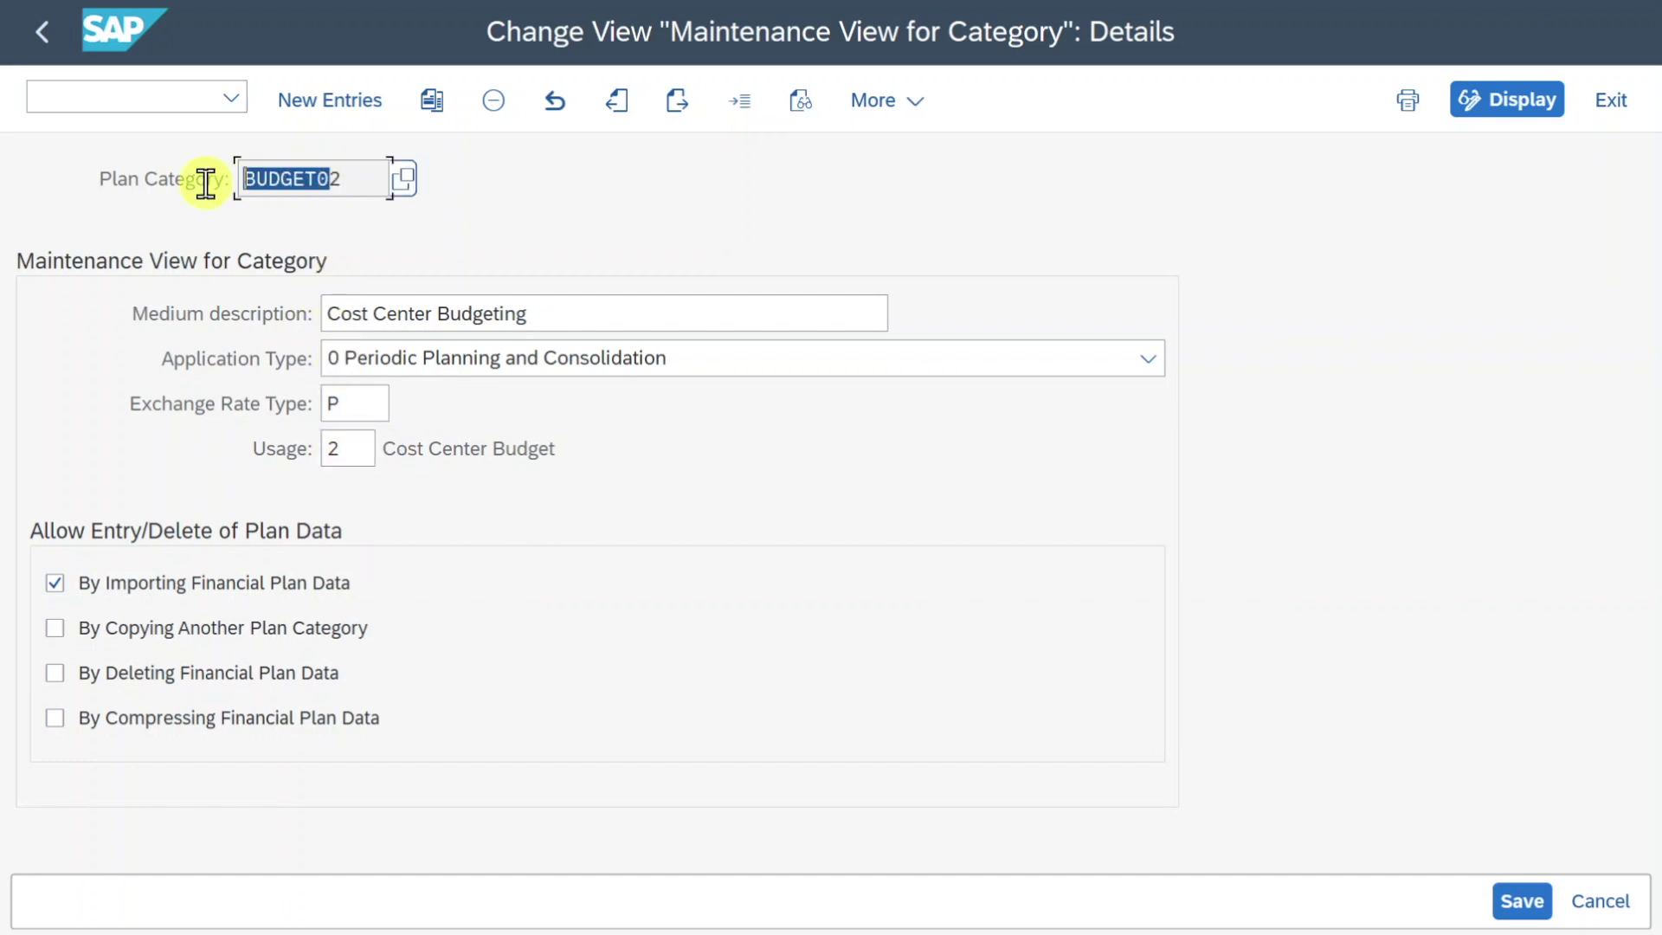
pyautogui.click(359, 452)
pyautogui.click(389, 448)
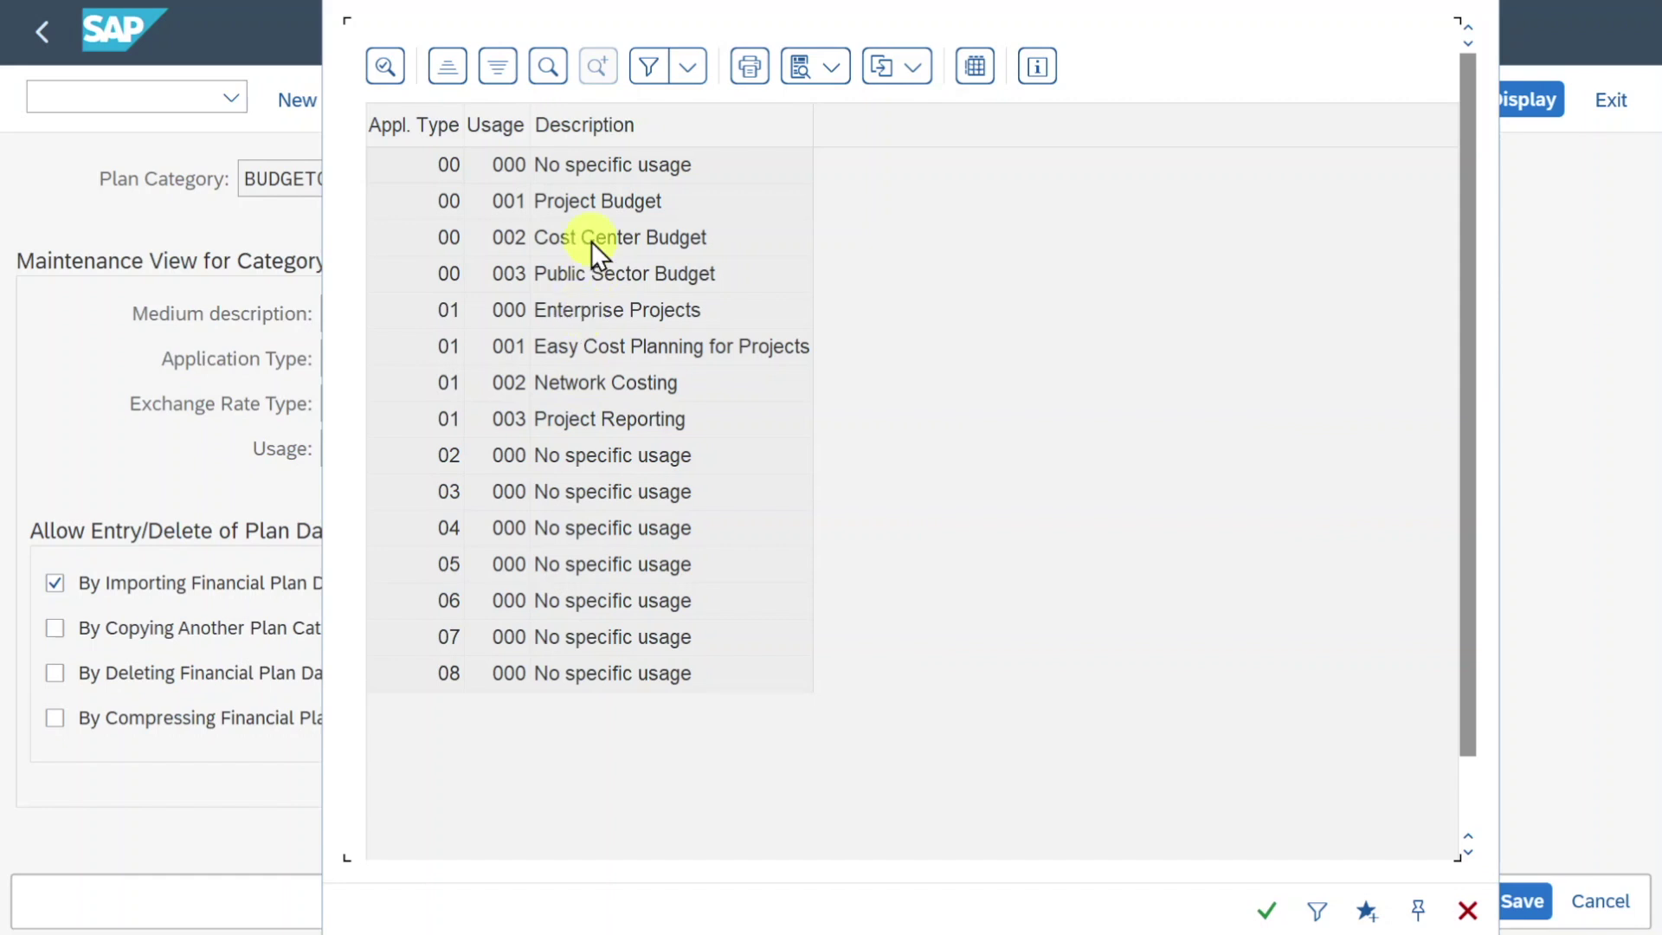
pyautogui.doubleClick(606, 238)
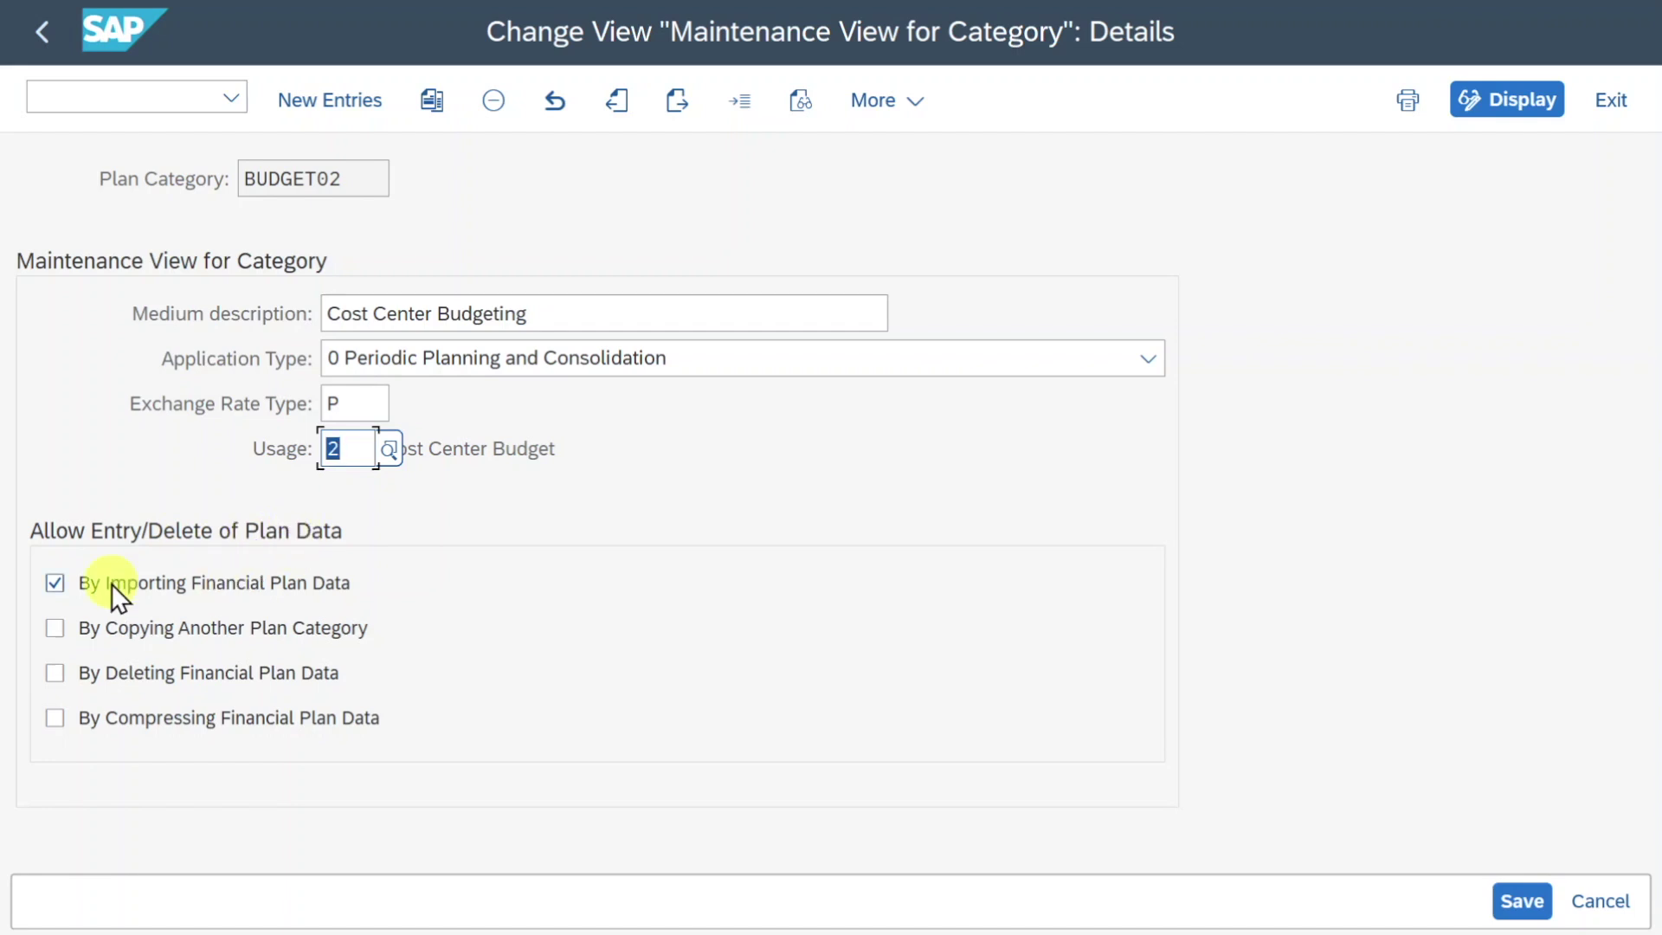
# - Toggle the By Importing Financial Plan Data permission for plan category BUDGET02
pyautogui.moveTo(352, 179); pyautogui.dragTo(226, 189)
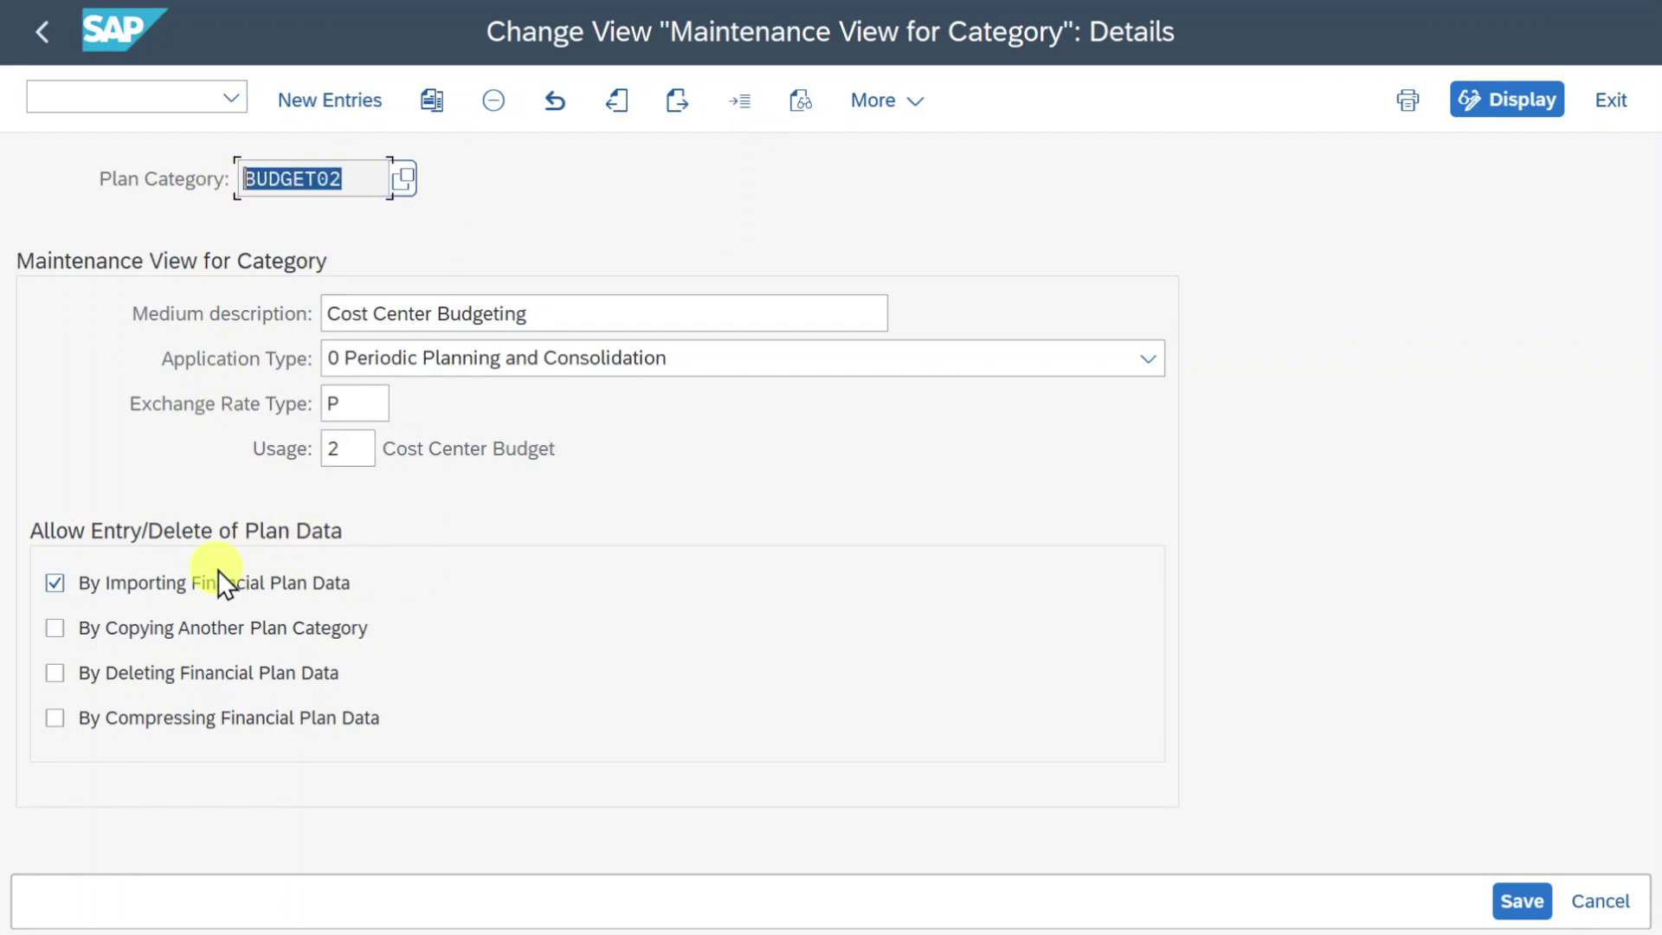
pyautogui.click(247, 580)
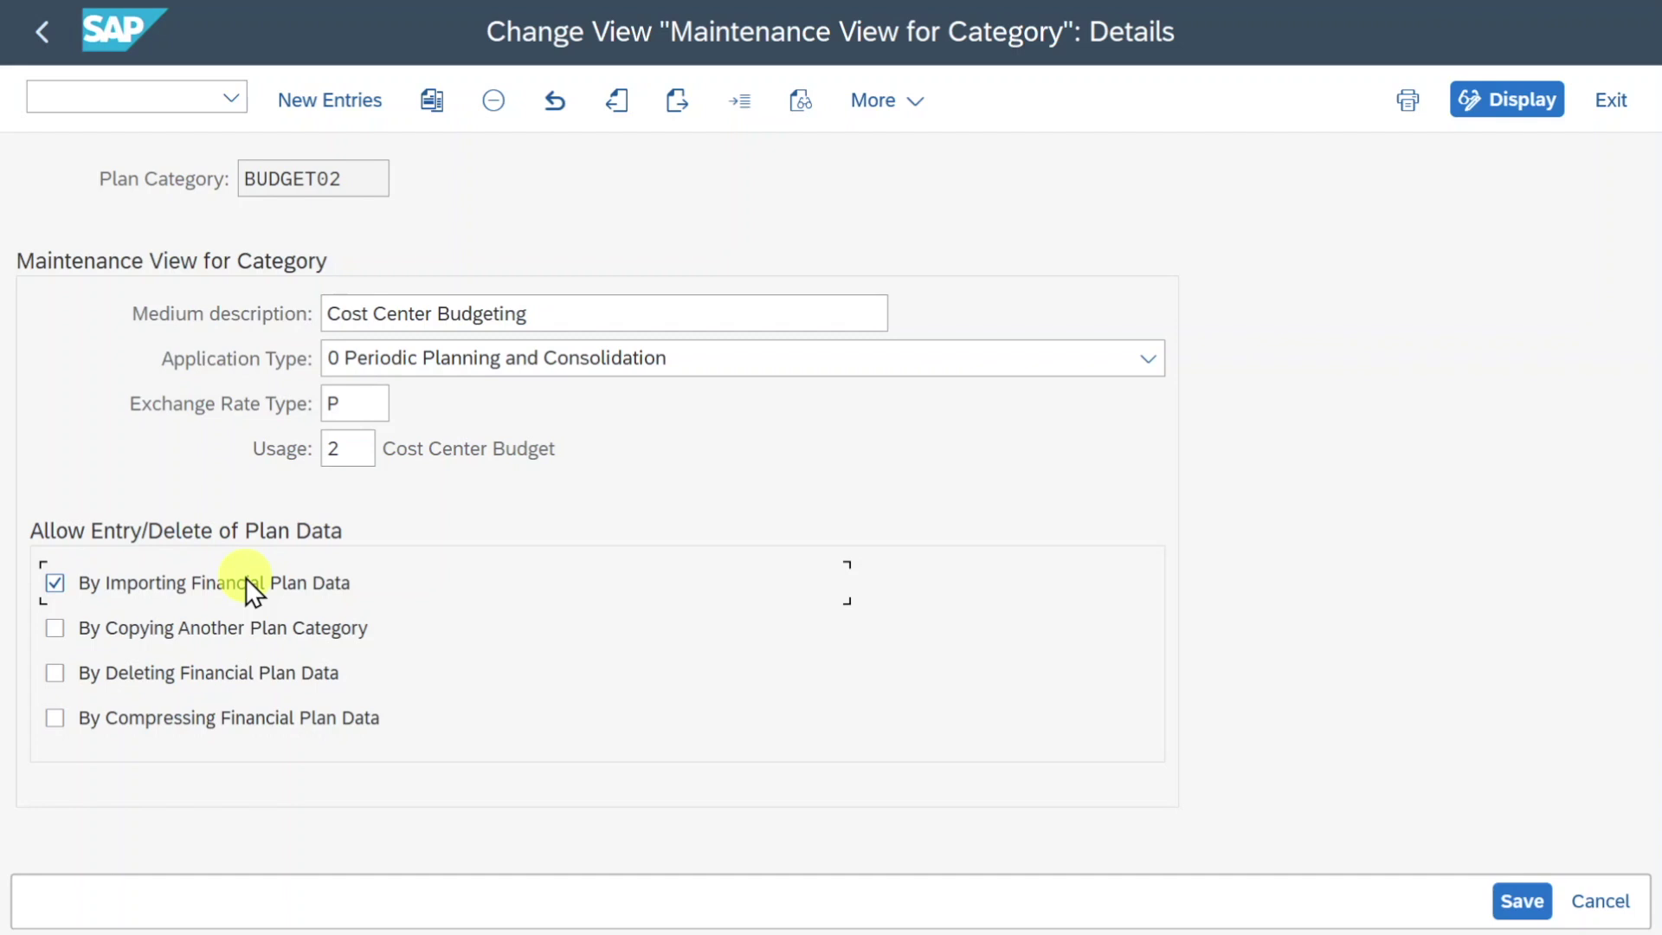
pyautogui.doubleClick(246, 578)
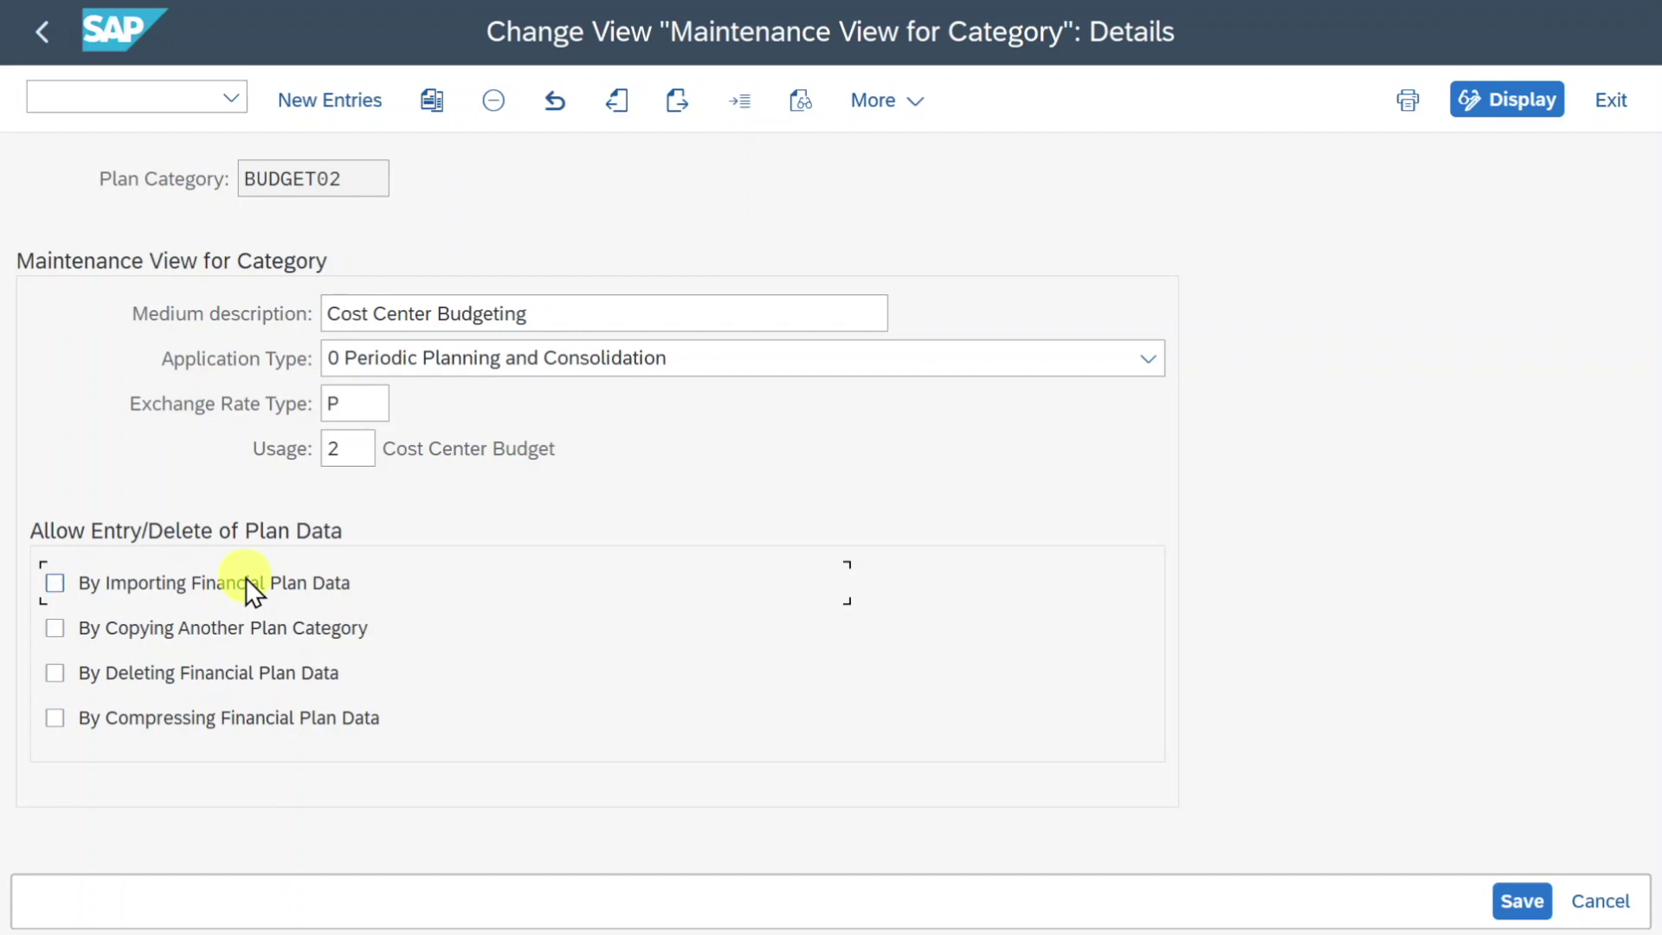
# - Return to the IMG structure, open Define Budget Checks for Categories, and examine the availability control and budget consistency check settings of BUDGET02
pyautogui.click(41, 33)
pyautogui.click(42, 33)
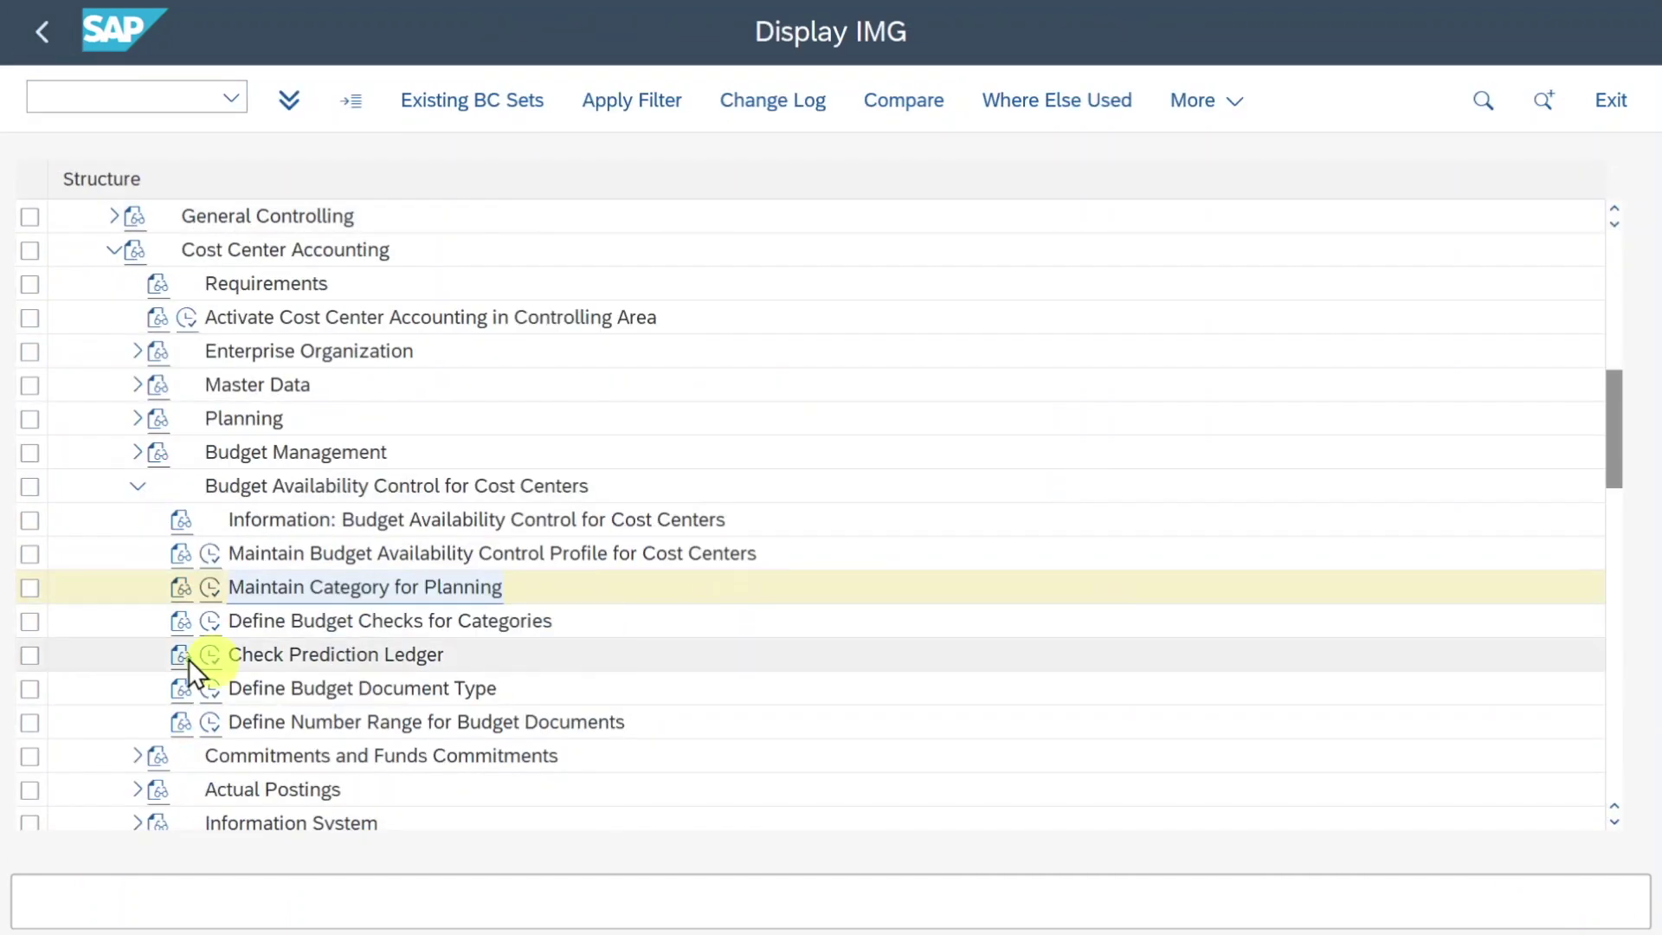
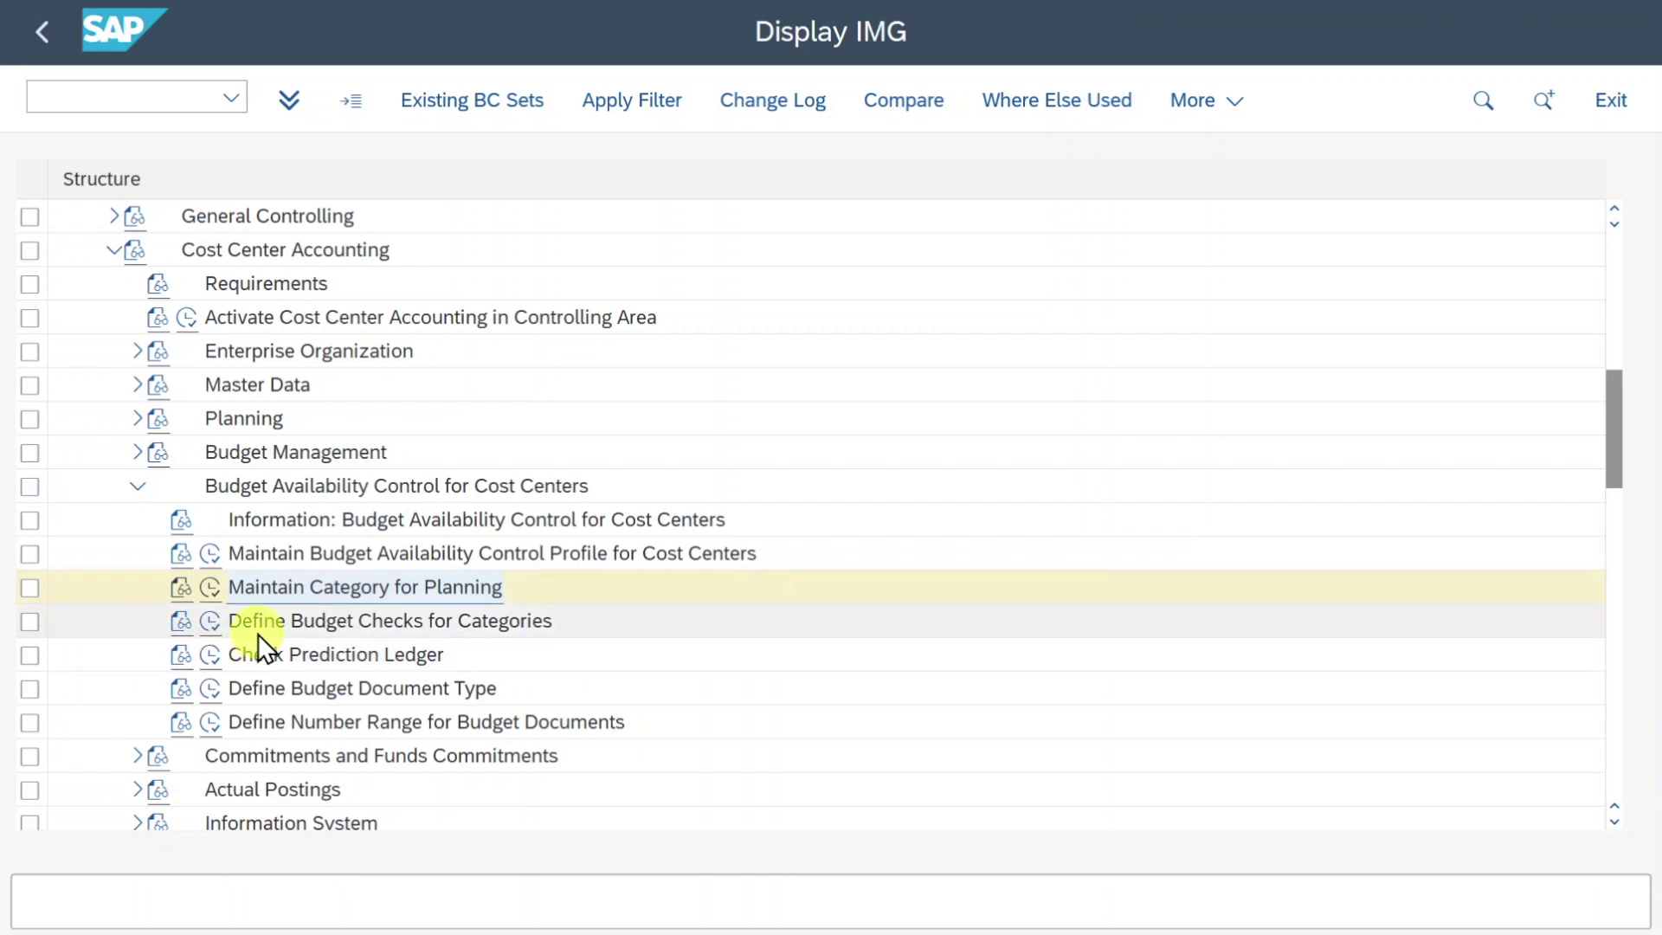
pyautogui.click(208, 626)
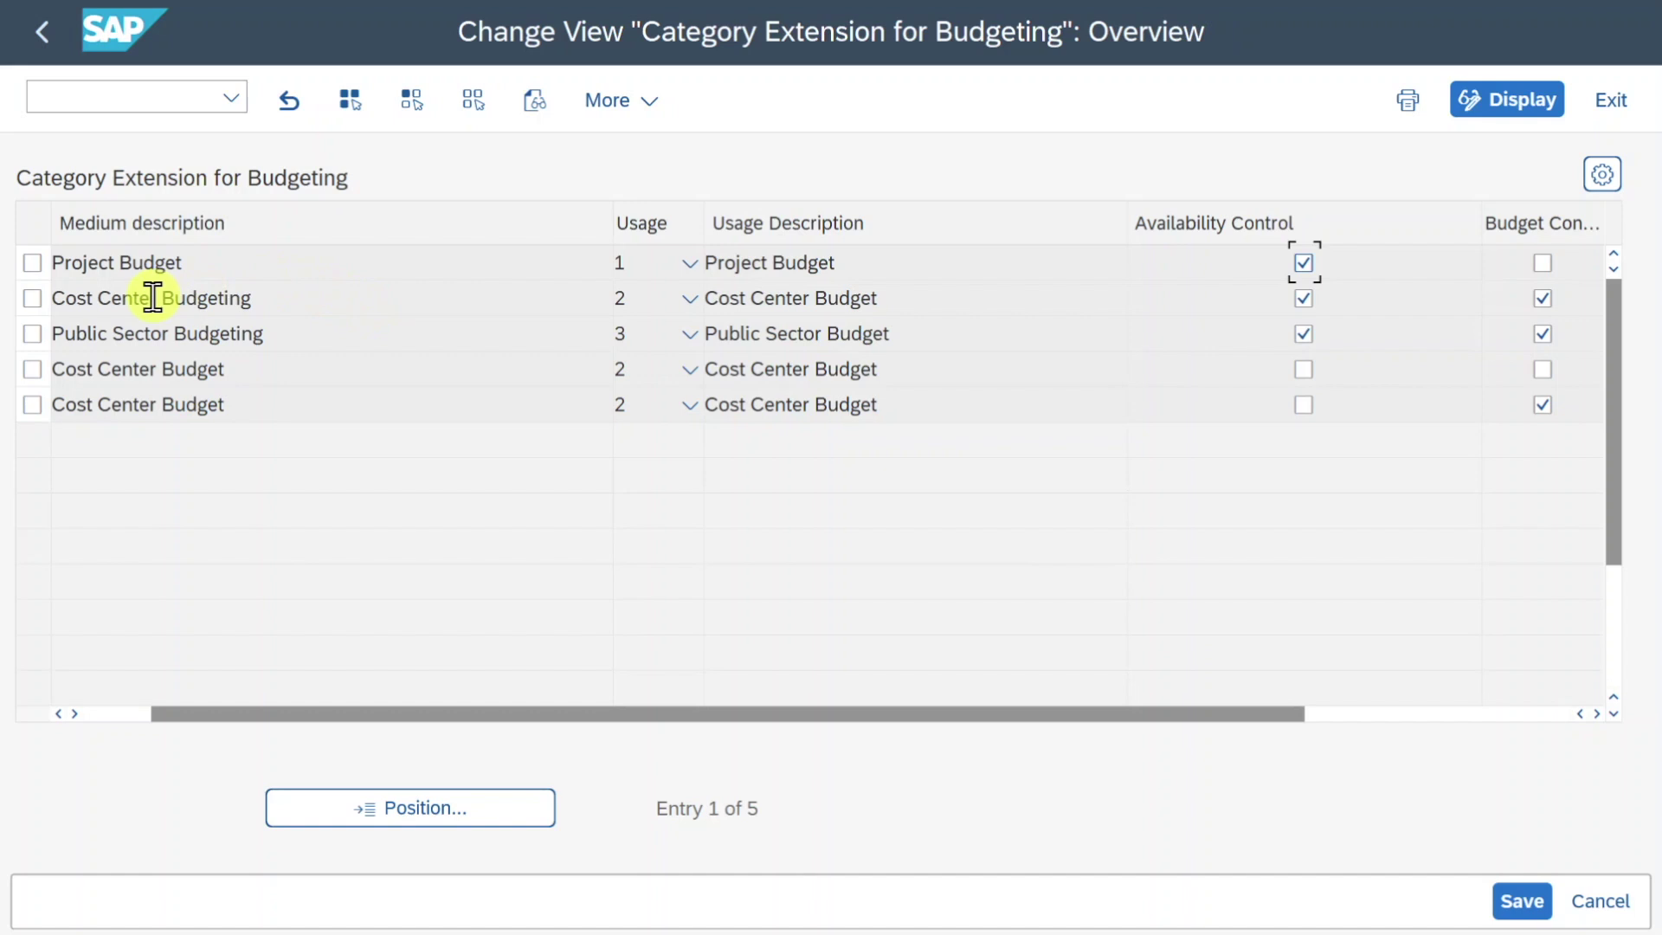
pyautogui.click(35, 302)
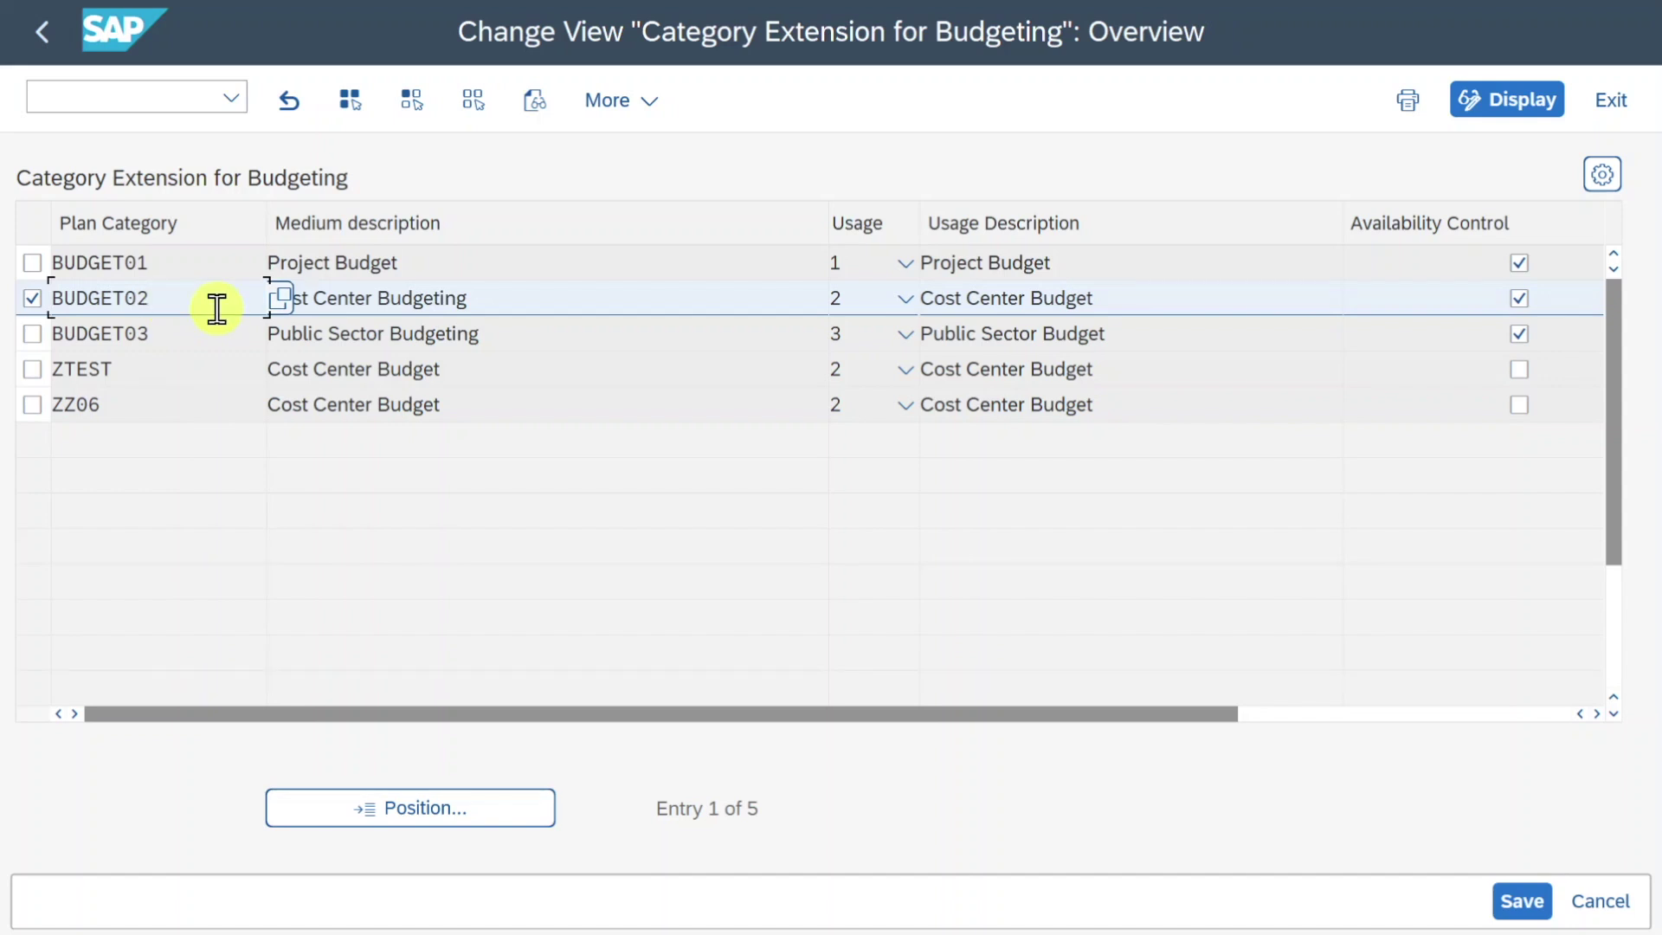
pyautogui.moveTo(197, 298); pyautogui.dragTo(30, 299)
pyautogui.click(185, 297)
pyautogui.moveTo(1026, 708); pyautogui.dragTo(1242, 708)
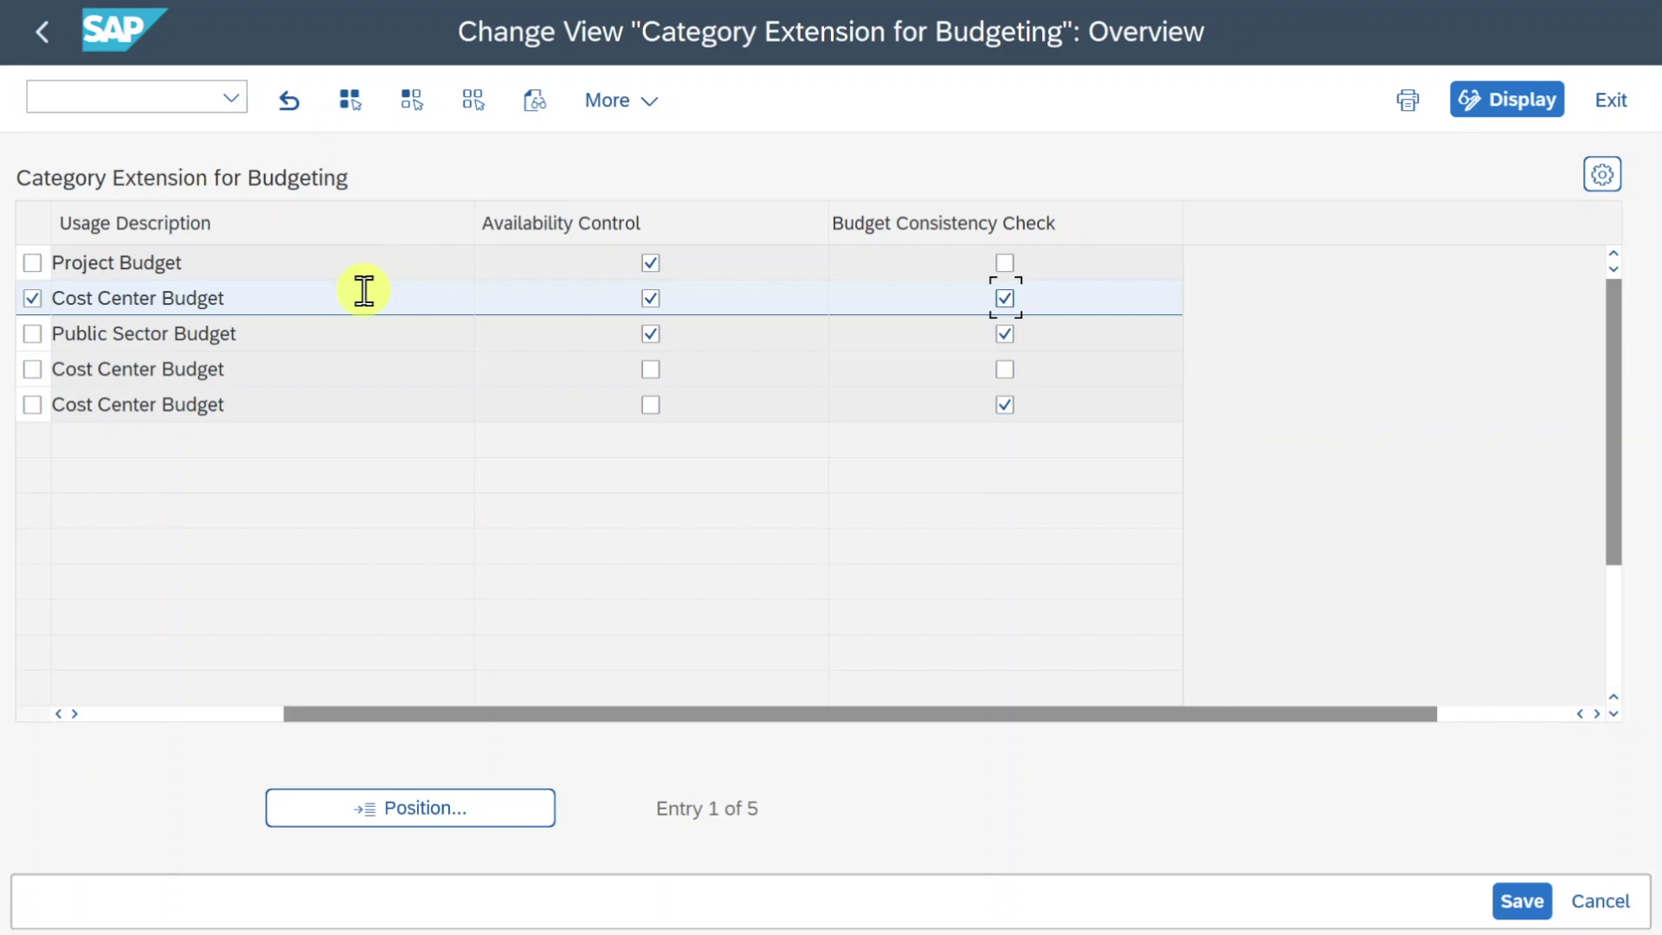
# - Leave the budget checks for categories and open Check Prediction Ledger from the IMG structure
pyautogui.click(38, 30)
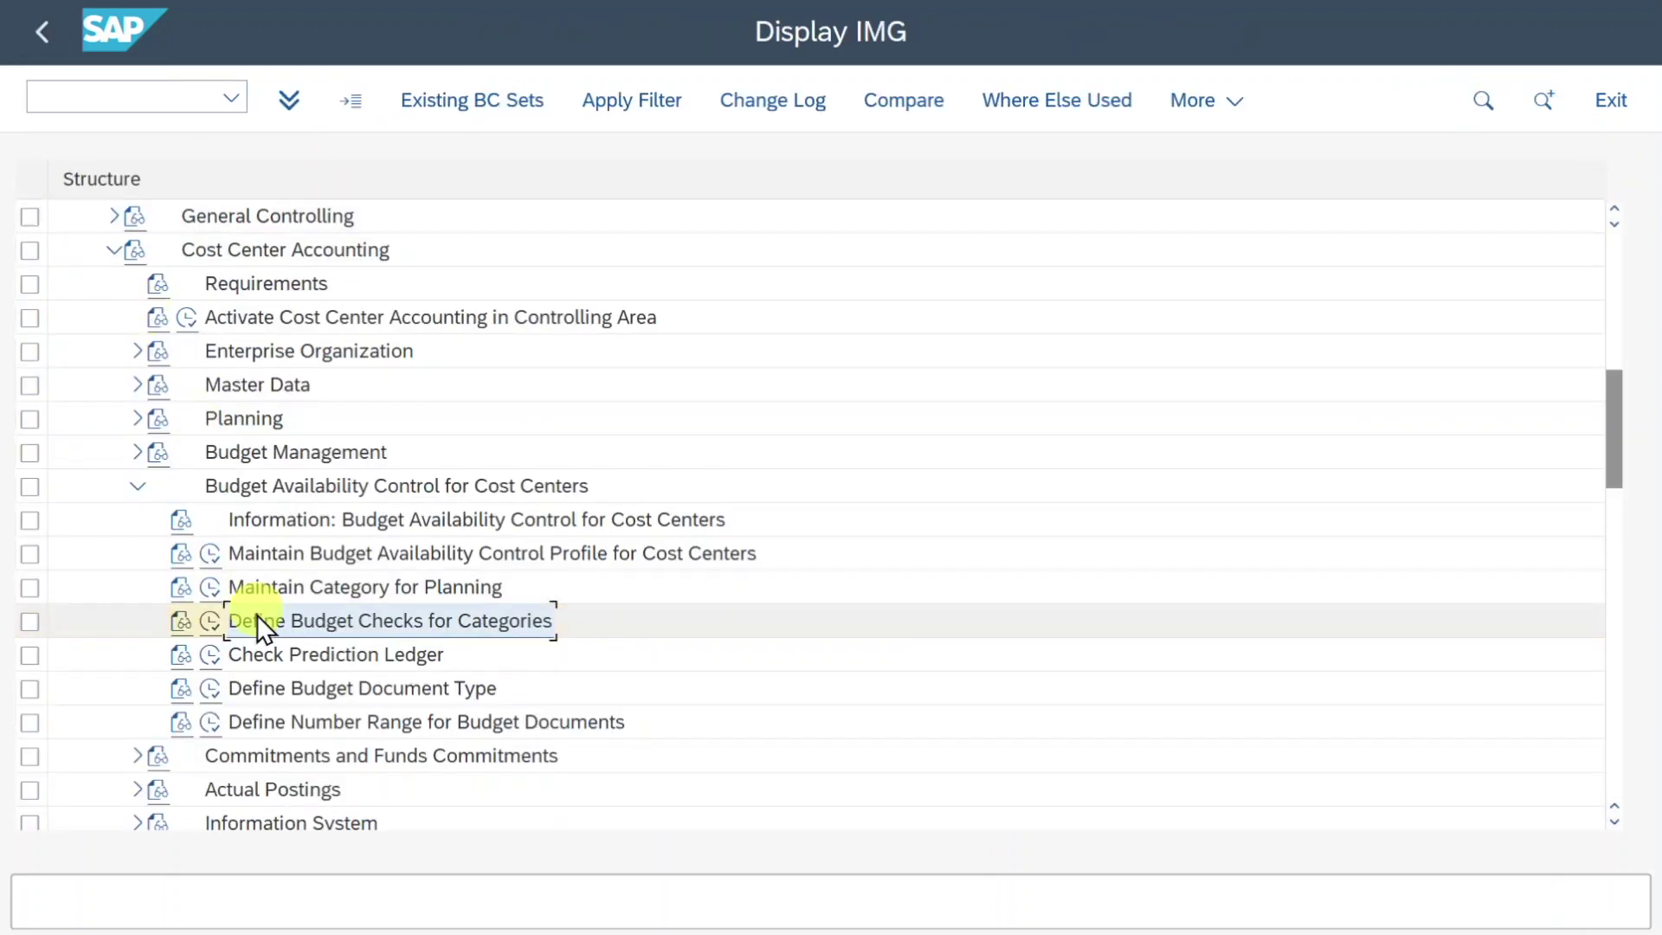
pyautogui.scroll(-2, 260, 618)
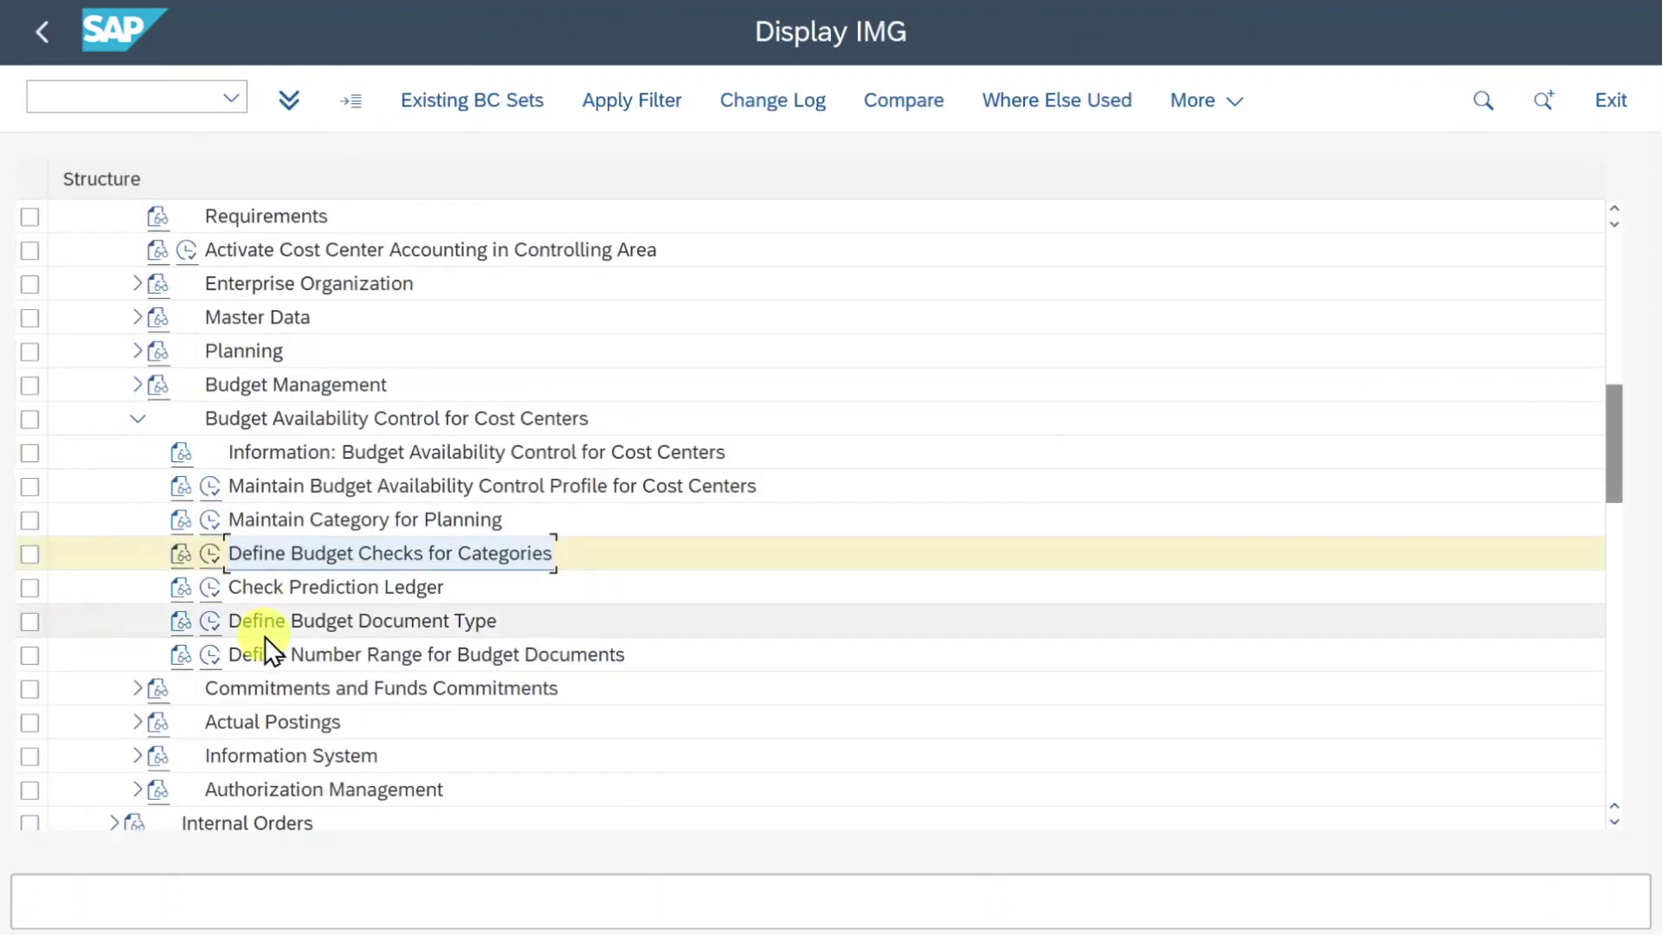
pyautogui.click(210, 589)
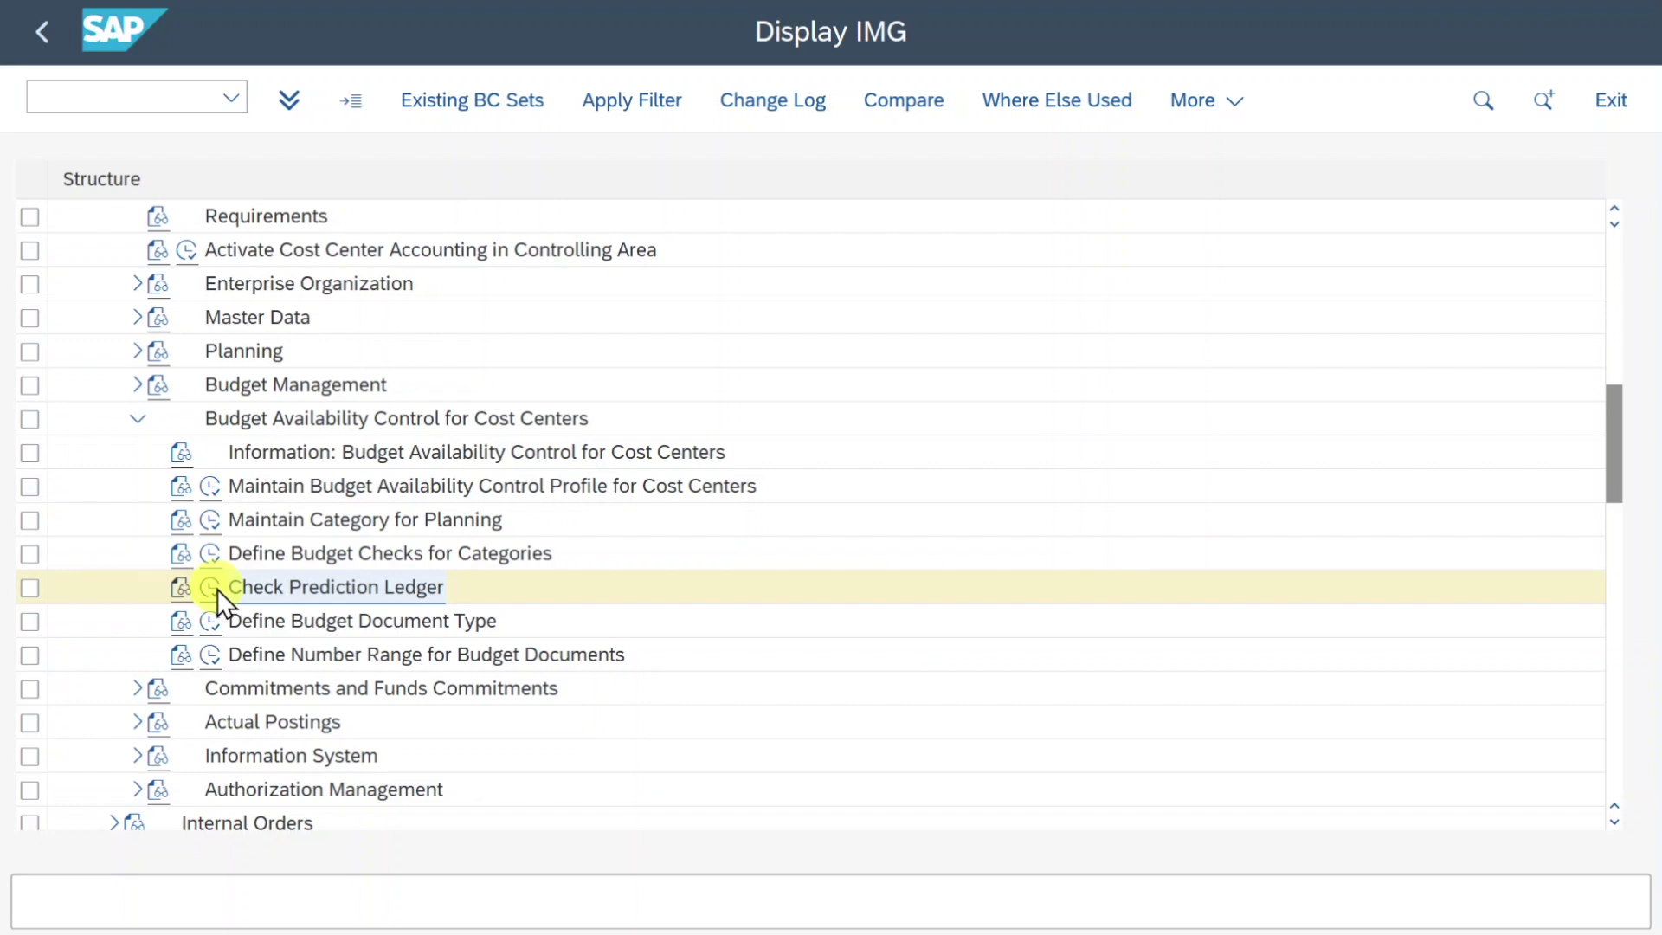
pyautogui.click(210, 587)
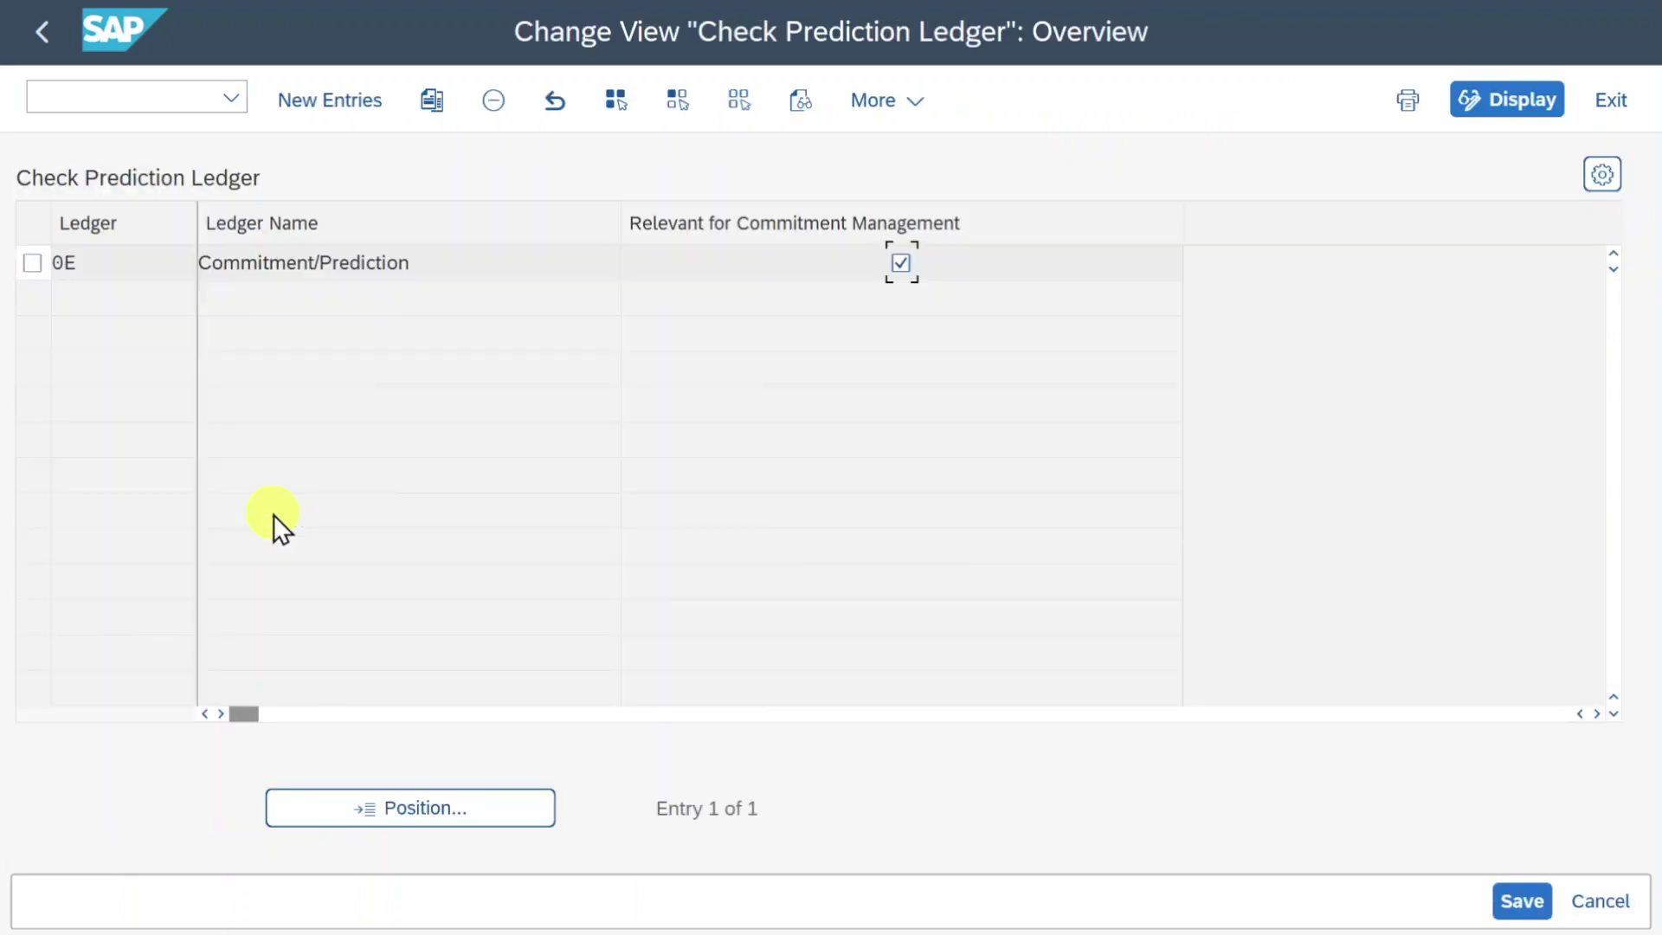
# - Examine the name and commitment management relevance of prediction ledger 0E, and return to the IMG structure
pyautogui.doubleClick(60, 259)
pyautogui.moveTo(502, 271); pyautogui.dragTo(198, 271)
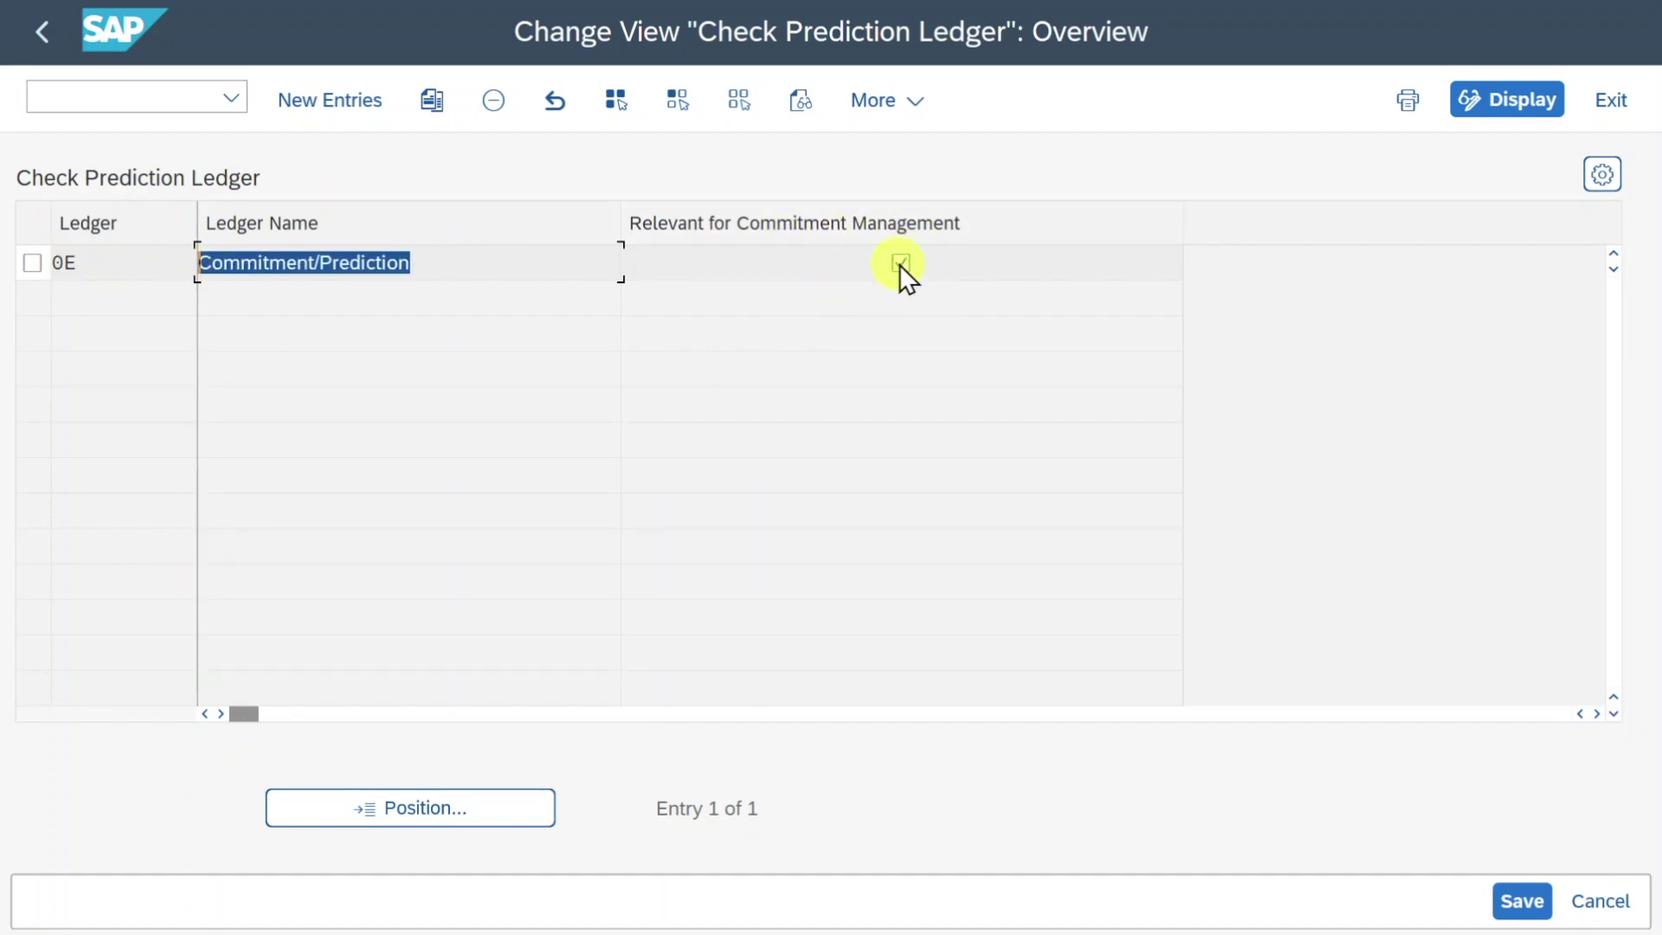
pyautogui.press('F3')
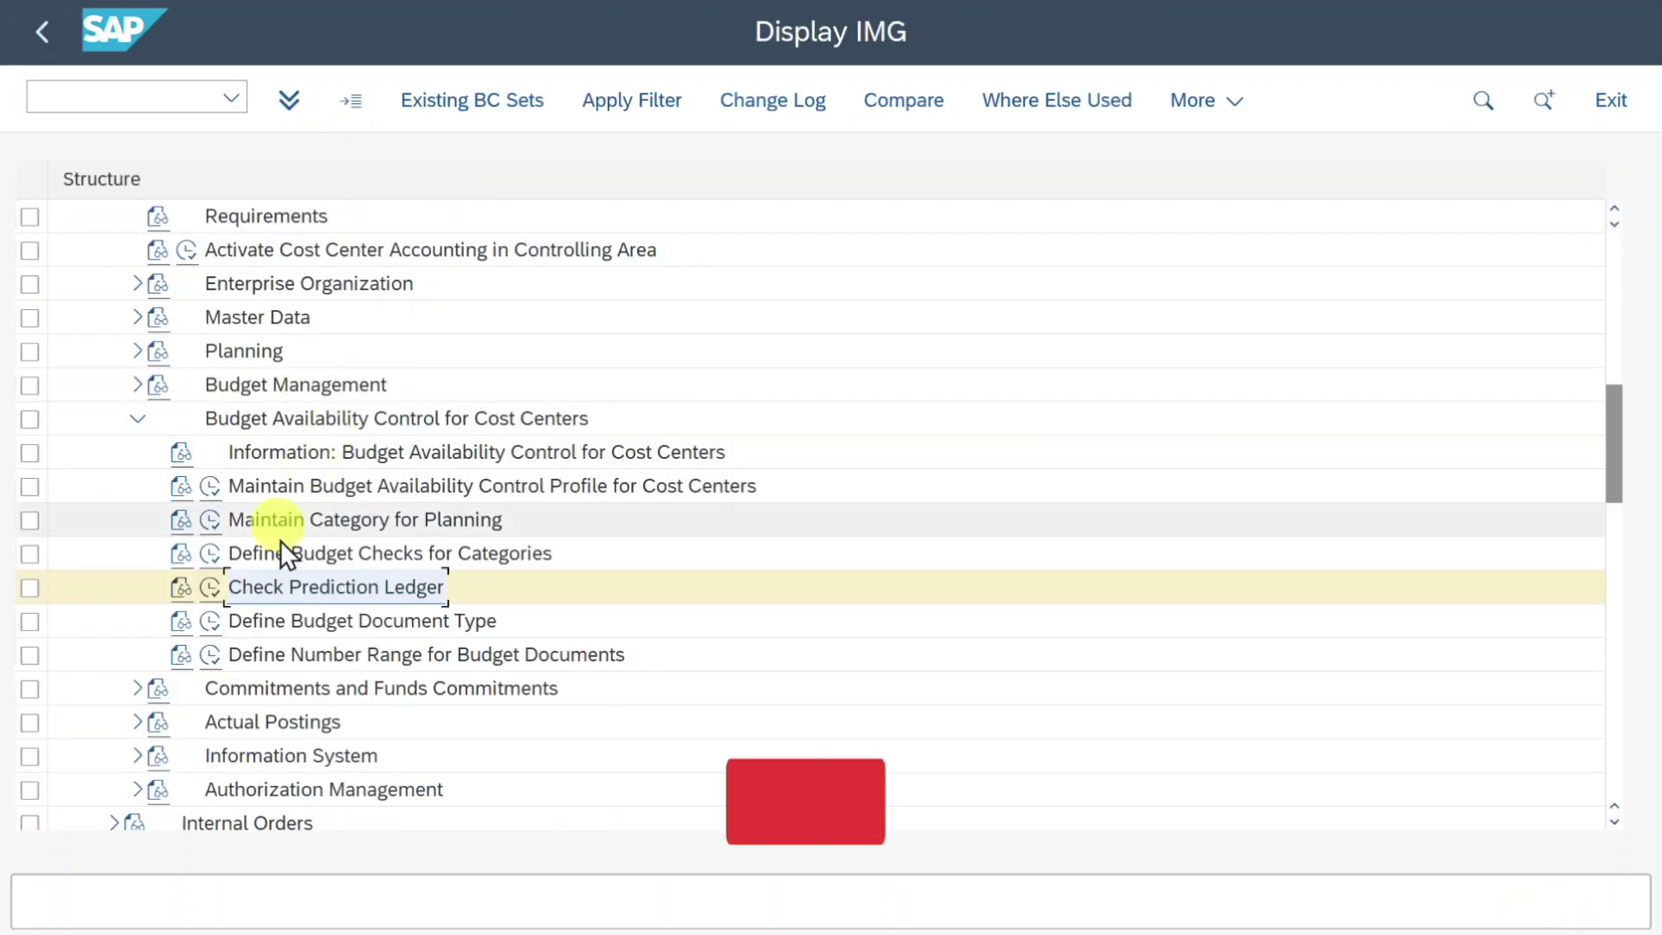
# - Open Define Budget Document Type and examine the number range assigned to document type S_BT
pyautogui.click(211, 620)
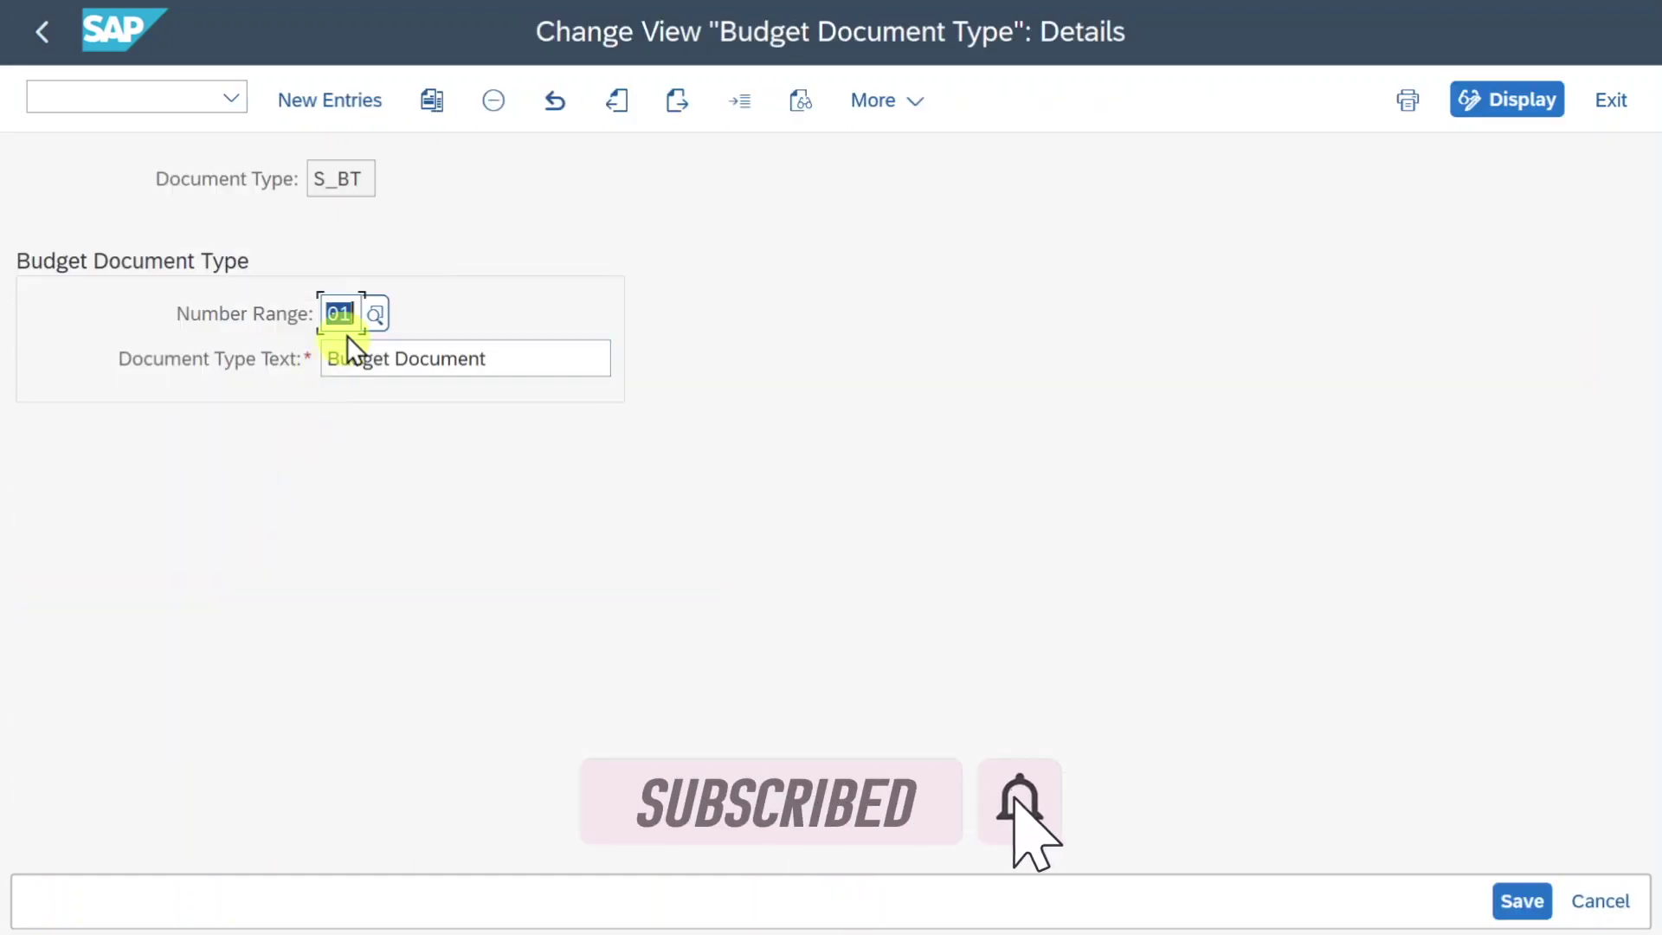
pyautogui.click(367, 173)
pyautogui.moveTo(367, 174); pyautogui.dragTo(286, 193)
pyautogui.click(375, 178)
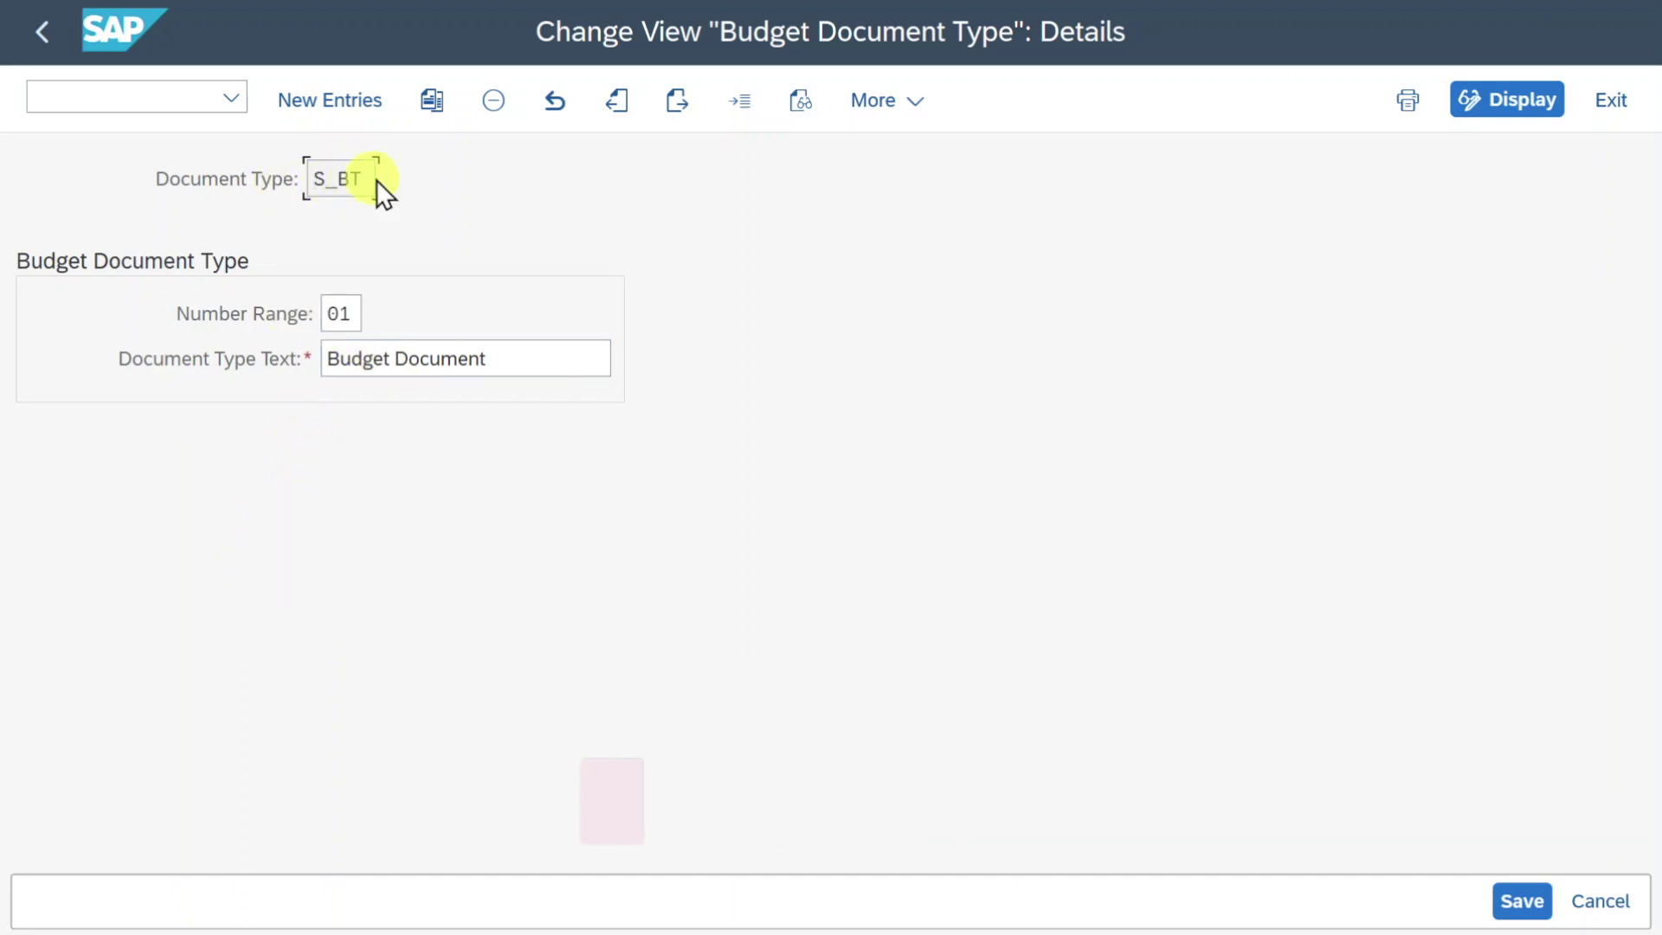
pyautogui.press('F3')
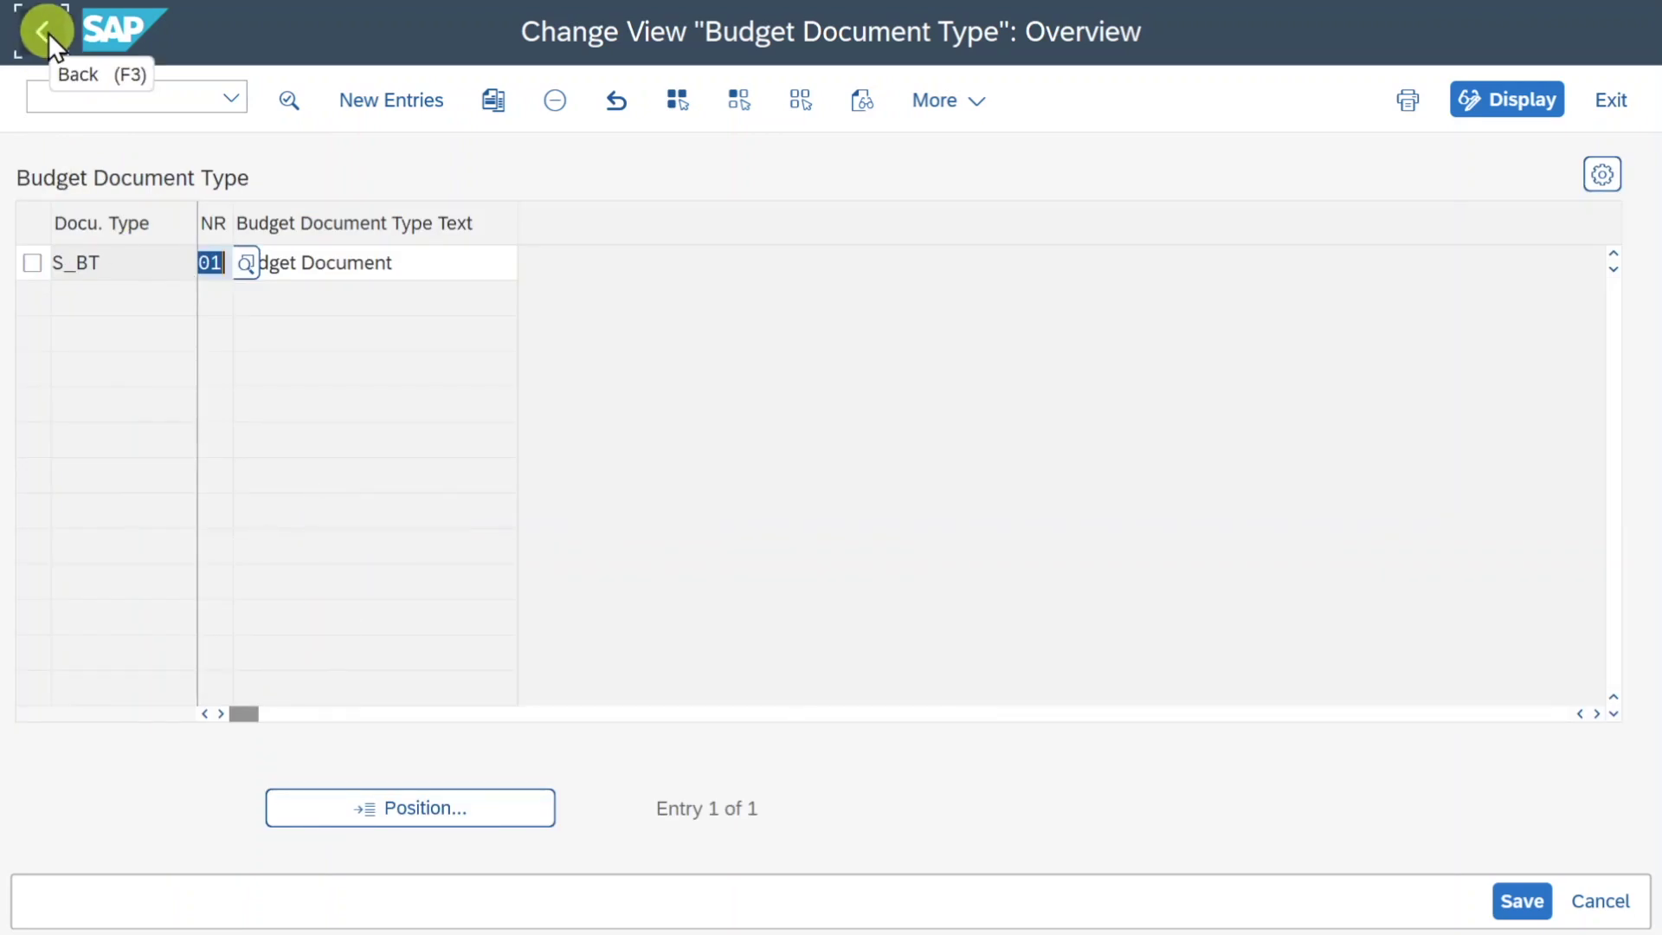
# - Open Define Number Range for Budget Documents from the IMG structure and display the intervals for CO area A000
pyautogui.click(45, 33)
pyautogui.click(216, 657)
pyautogui.write('a000')
pyautogui.moveTo(367, 225); pyautogui.dragTo(263, 281)
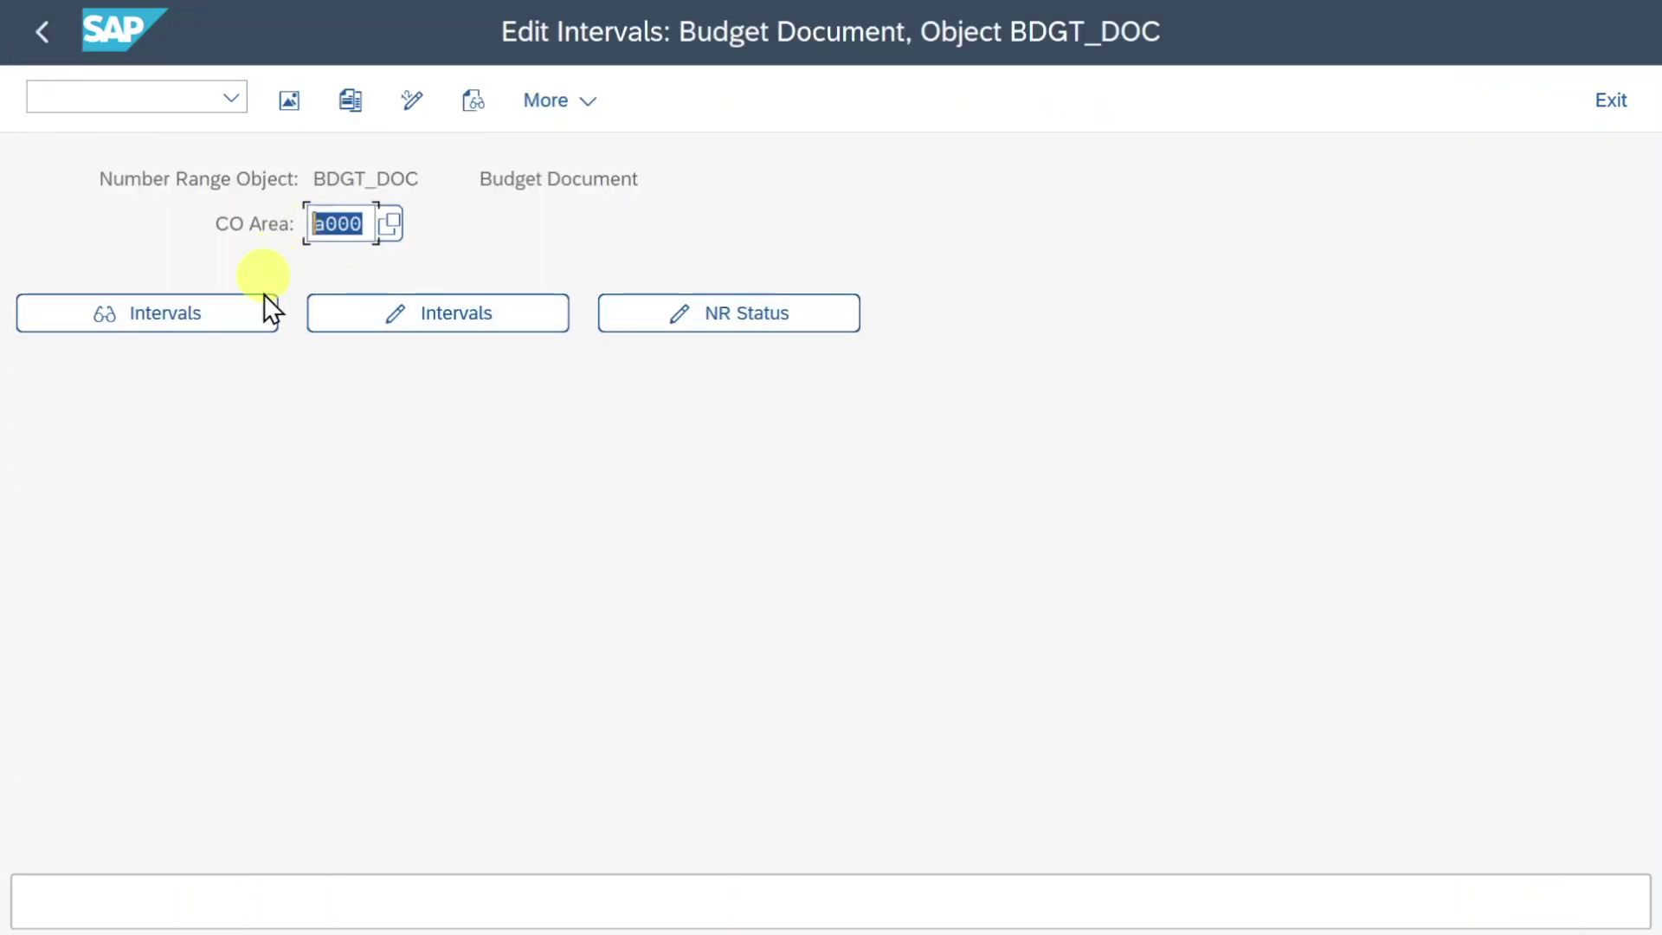
pyautogui.click(246, 322)
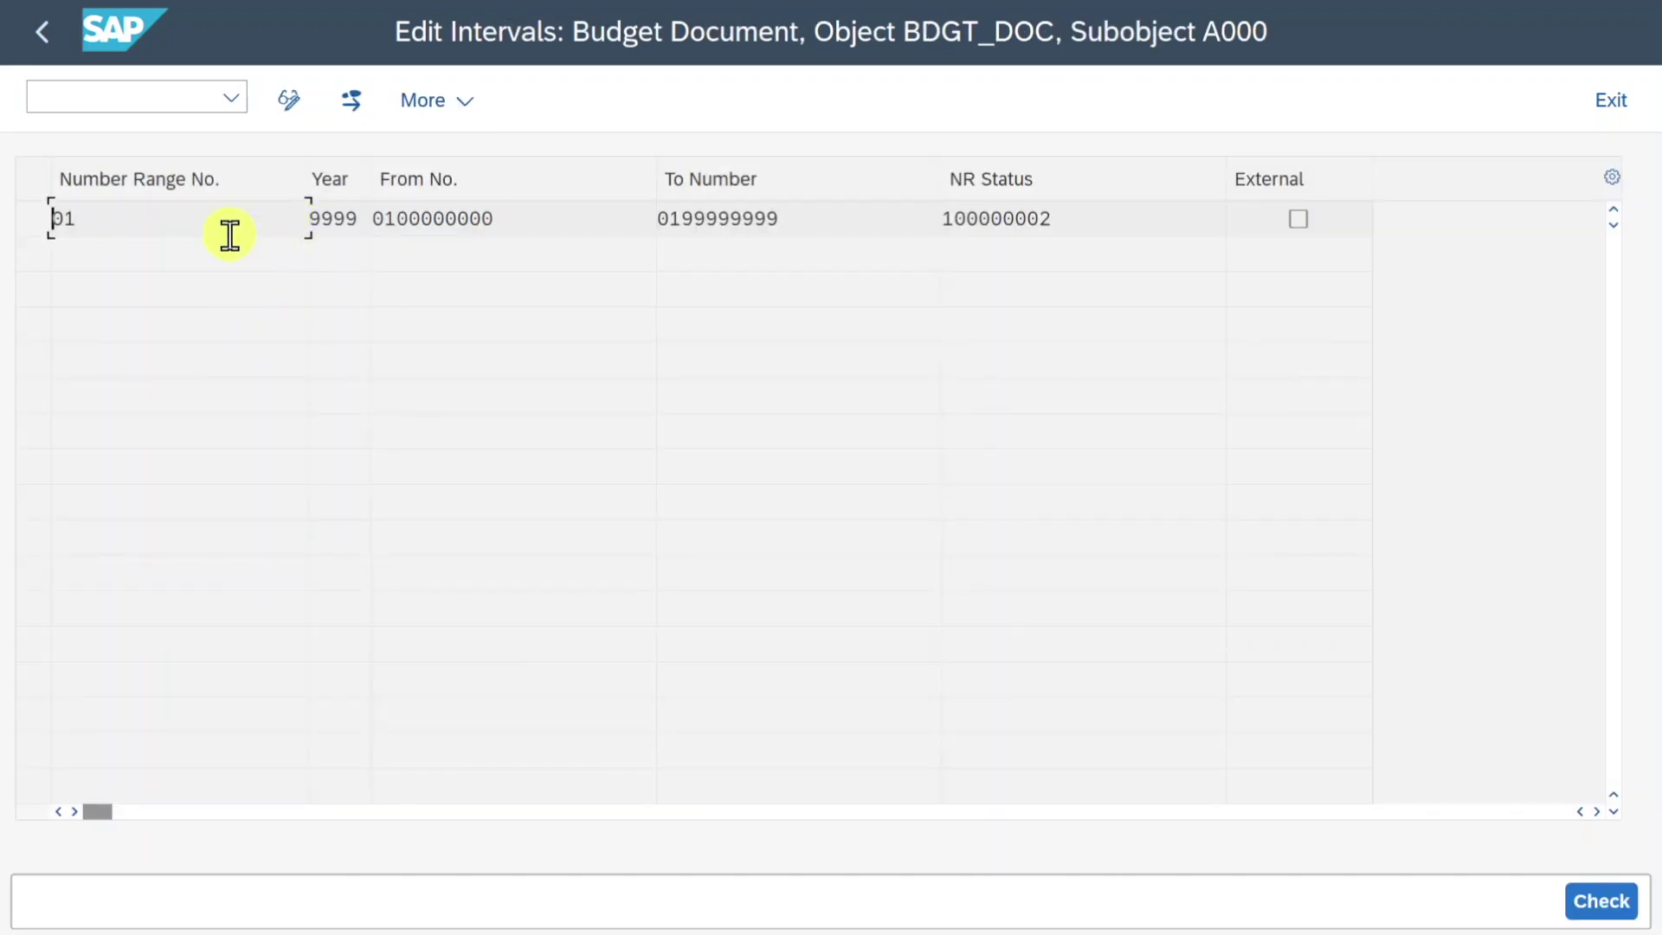
pyautogui.doubleClick(108, 226)
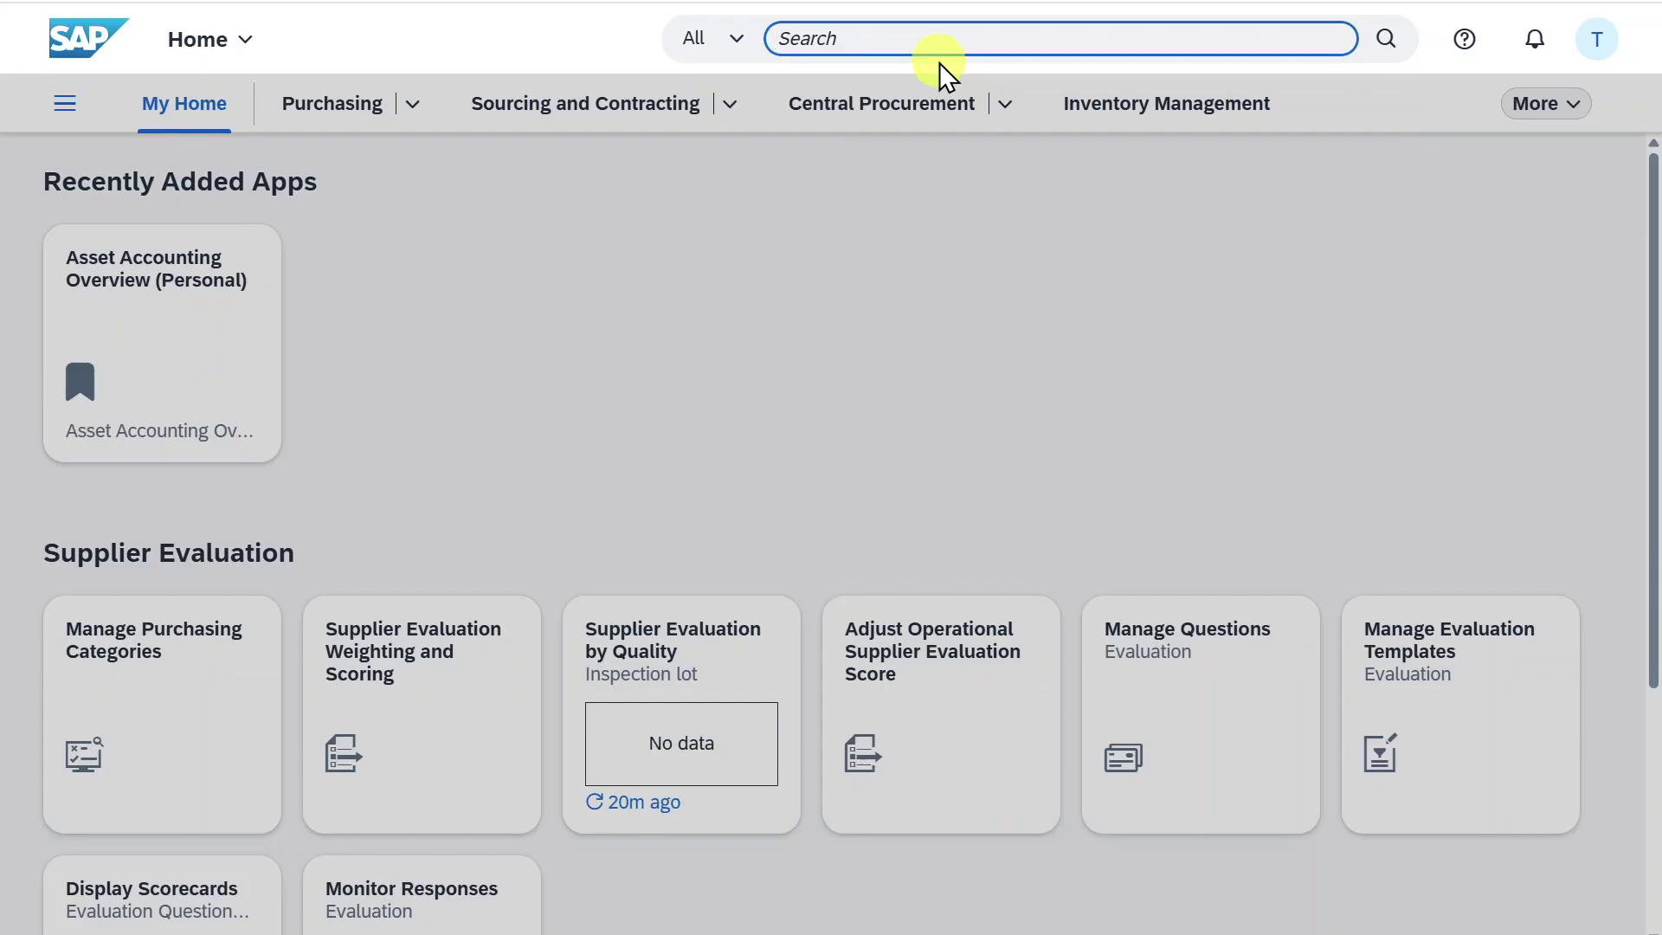
# - Open the Manage Cost Centers app and start a new cost center with the ID 1010_TEST
pyautogui.write('manage cost centers')
pyautogui.click(965, 160)
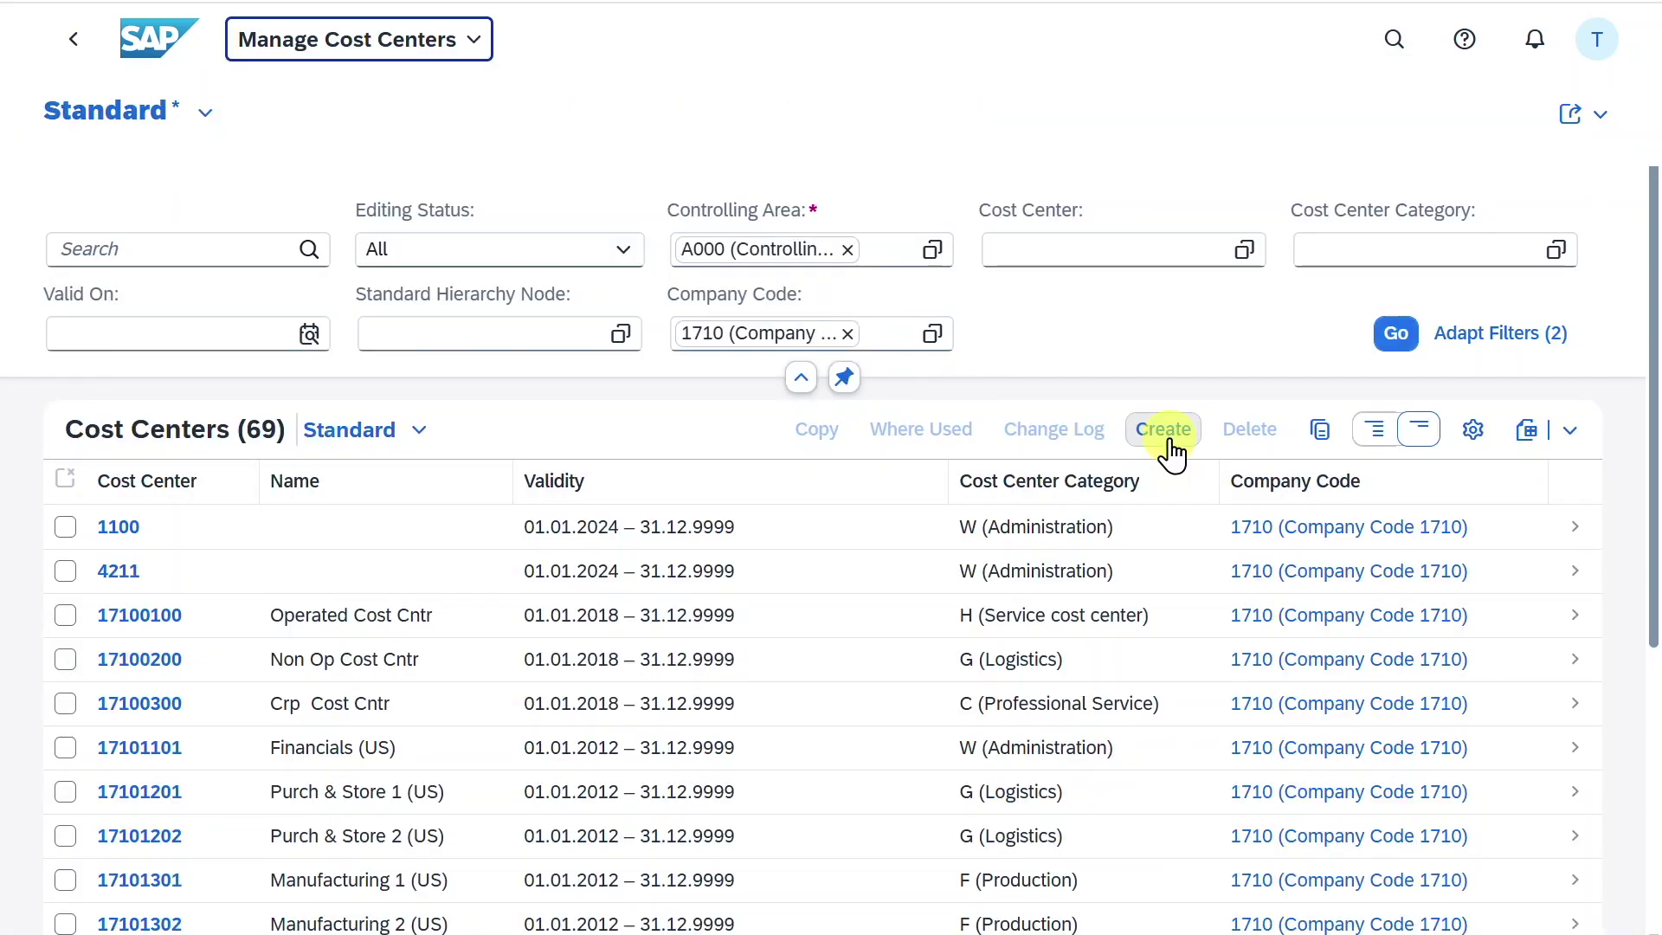
pyautogui.click(1160, 430)
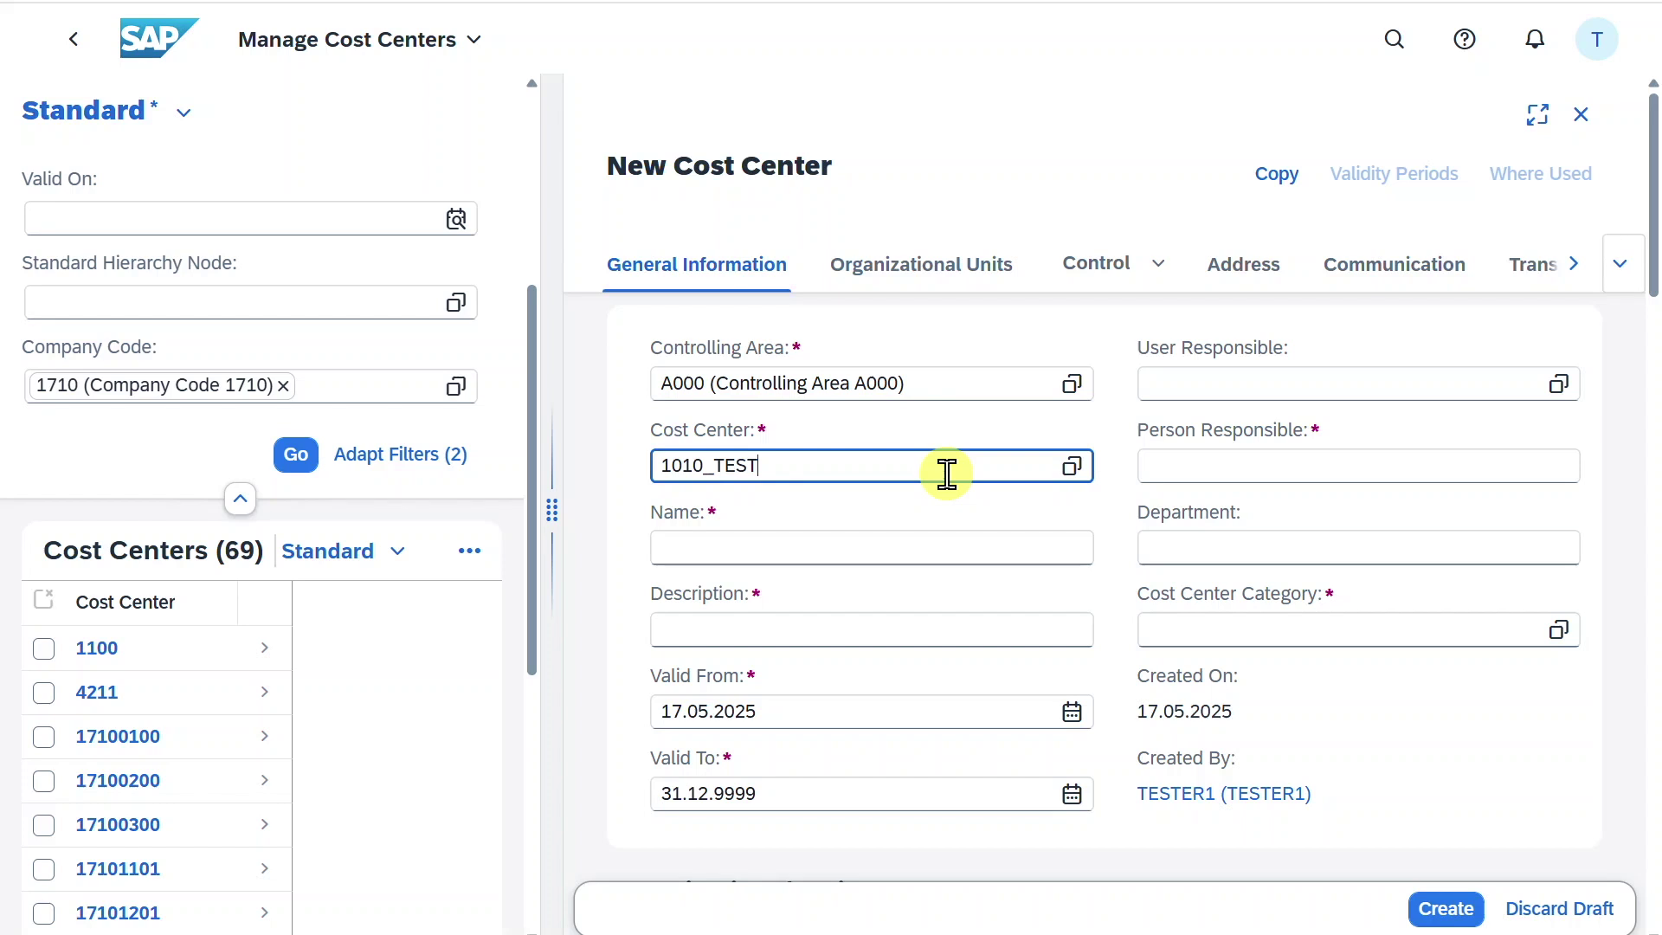
# - Enter Test as the person responsible, name and description of cost center 1010_TEST
pyautogui.press('Tab')
pyautogui.write('Test')
pyautogui.click(970, 554)
pyautogui.write('Test')
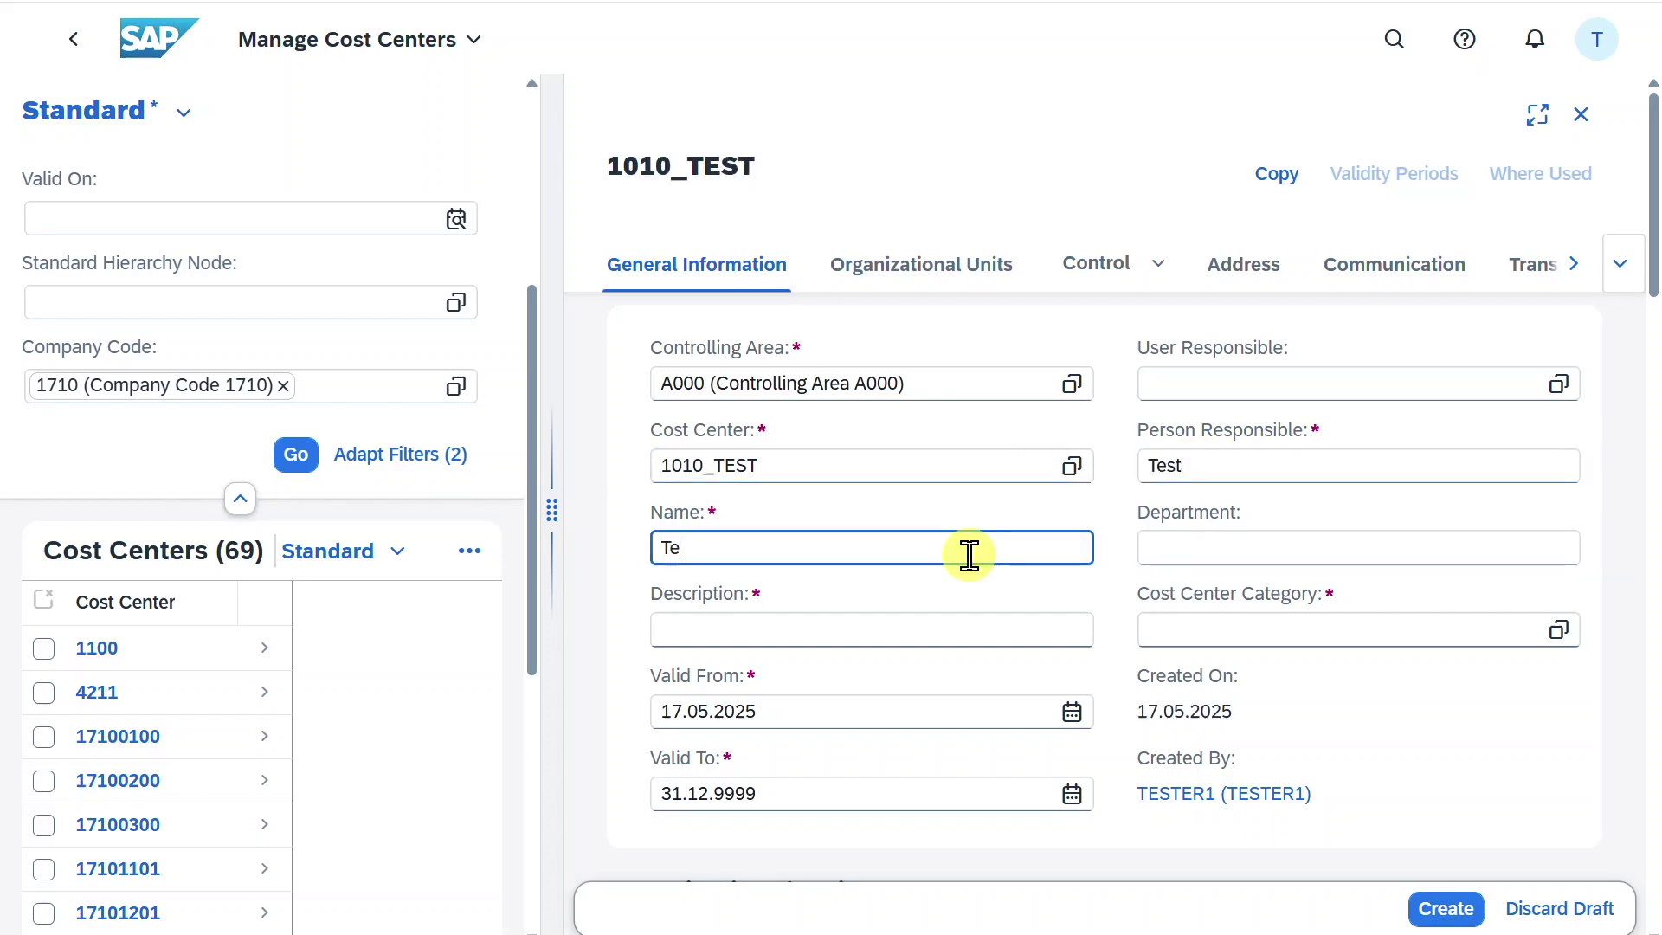
pyautogui.click(875, 634)
pyautogui.write('Test')
# - Assign cost center category 9 (Marketing) to the new cost center from the value list
pyautogui.click(1276, 632)
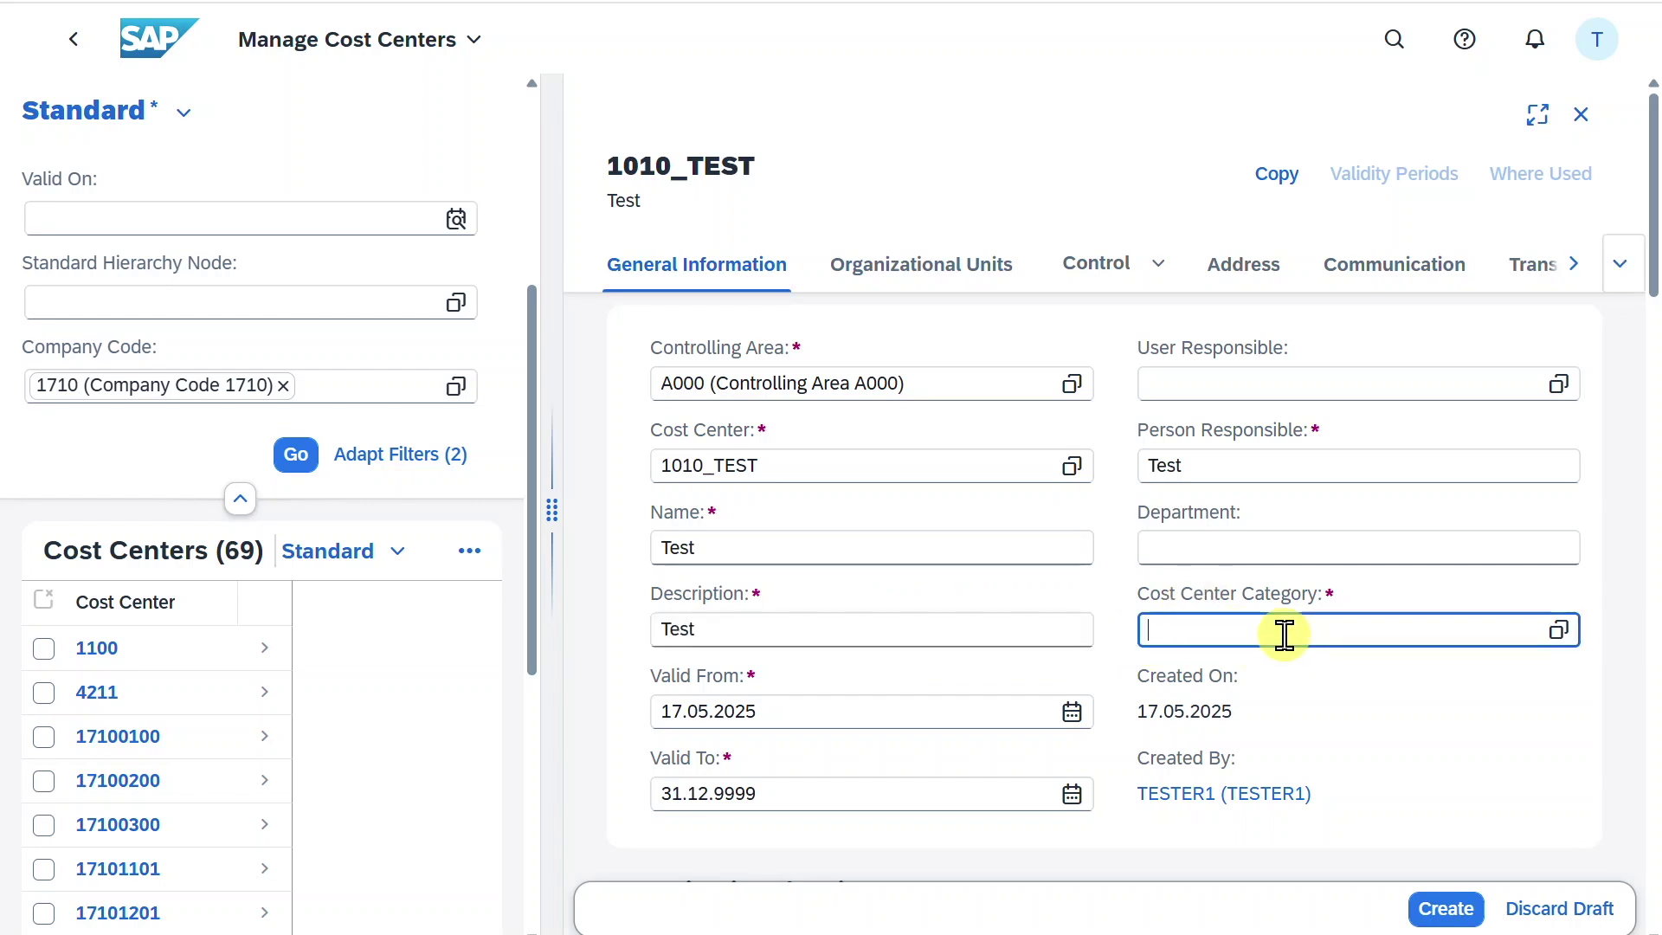
pyautogui.click(1558, 631)
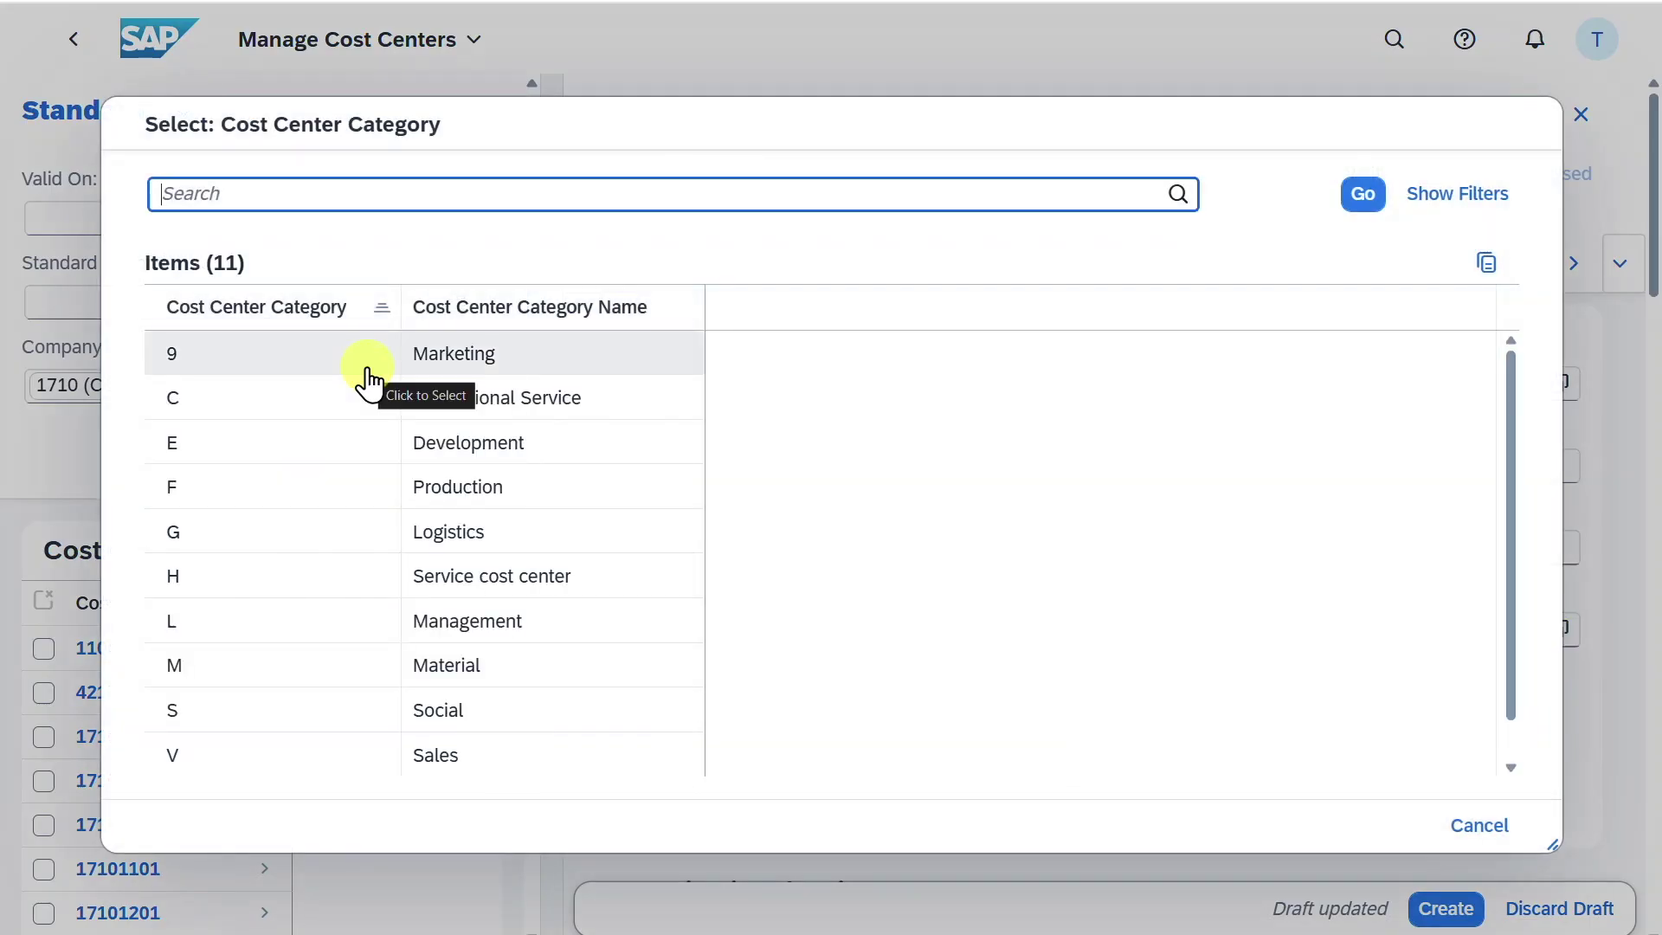
pyautogui.click(368, 381)
# - Set the organizational units of the new cost center to standard hierarchy node 0001 and company code 1010
pyautogui.scroll(-1, 857, 604)
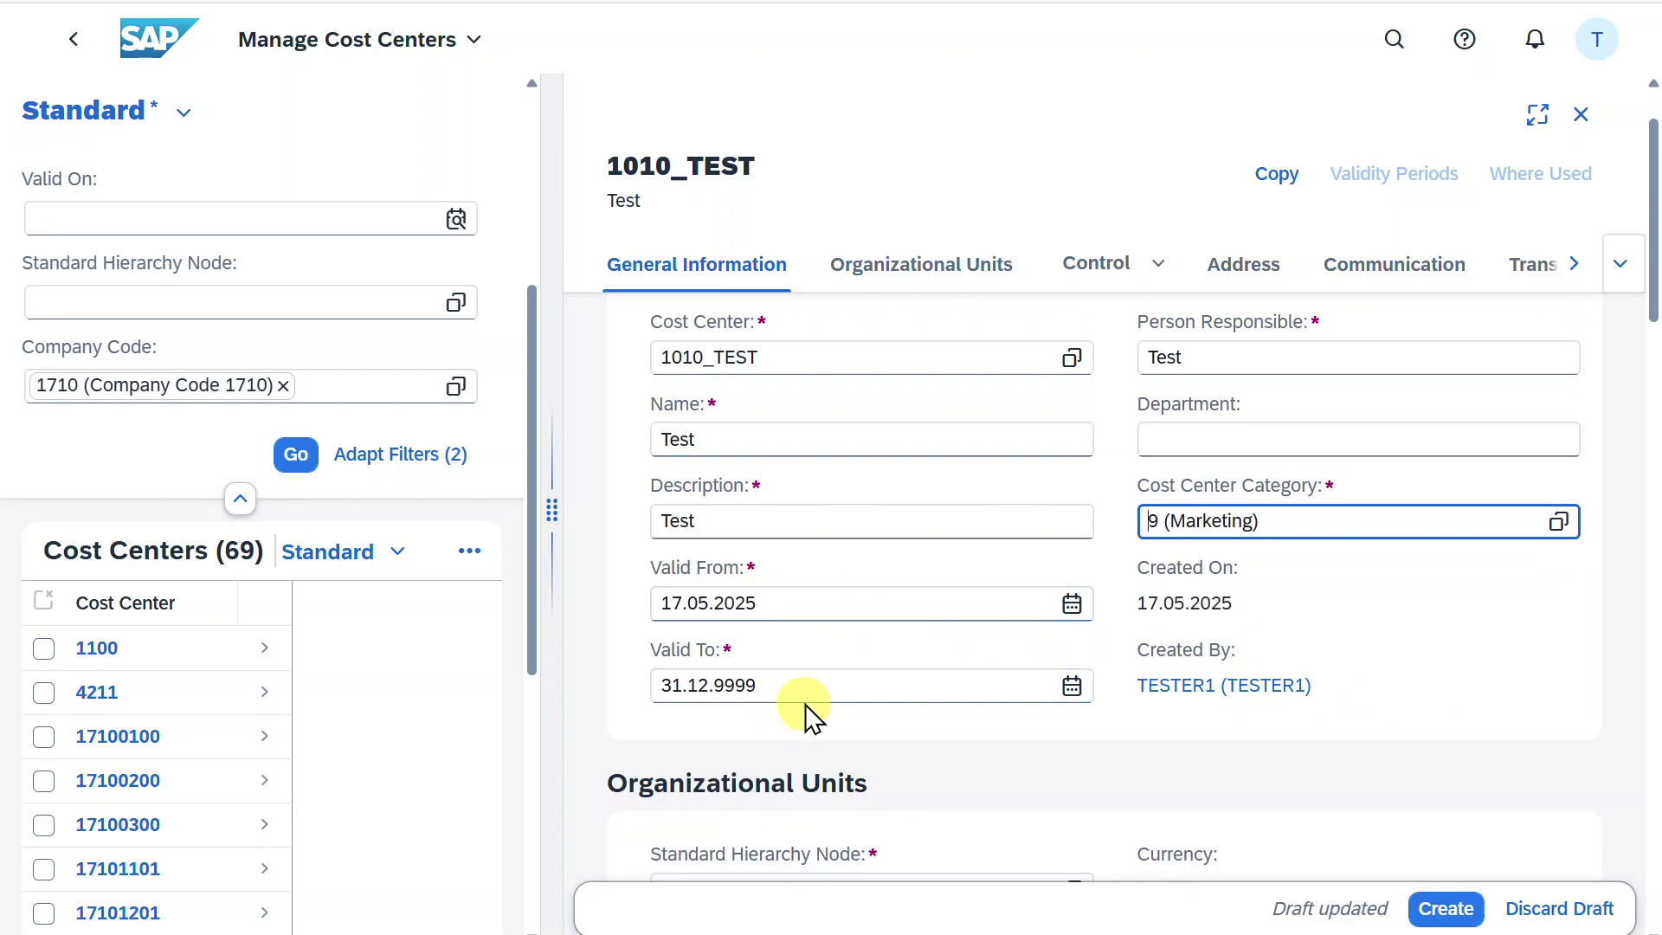
pyautogui.scroll(-1, 952, 658)
pyautogui.scroll(-2, 1246, 598)
pyautogui.click(991, 567)
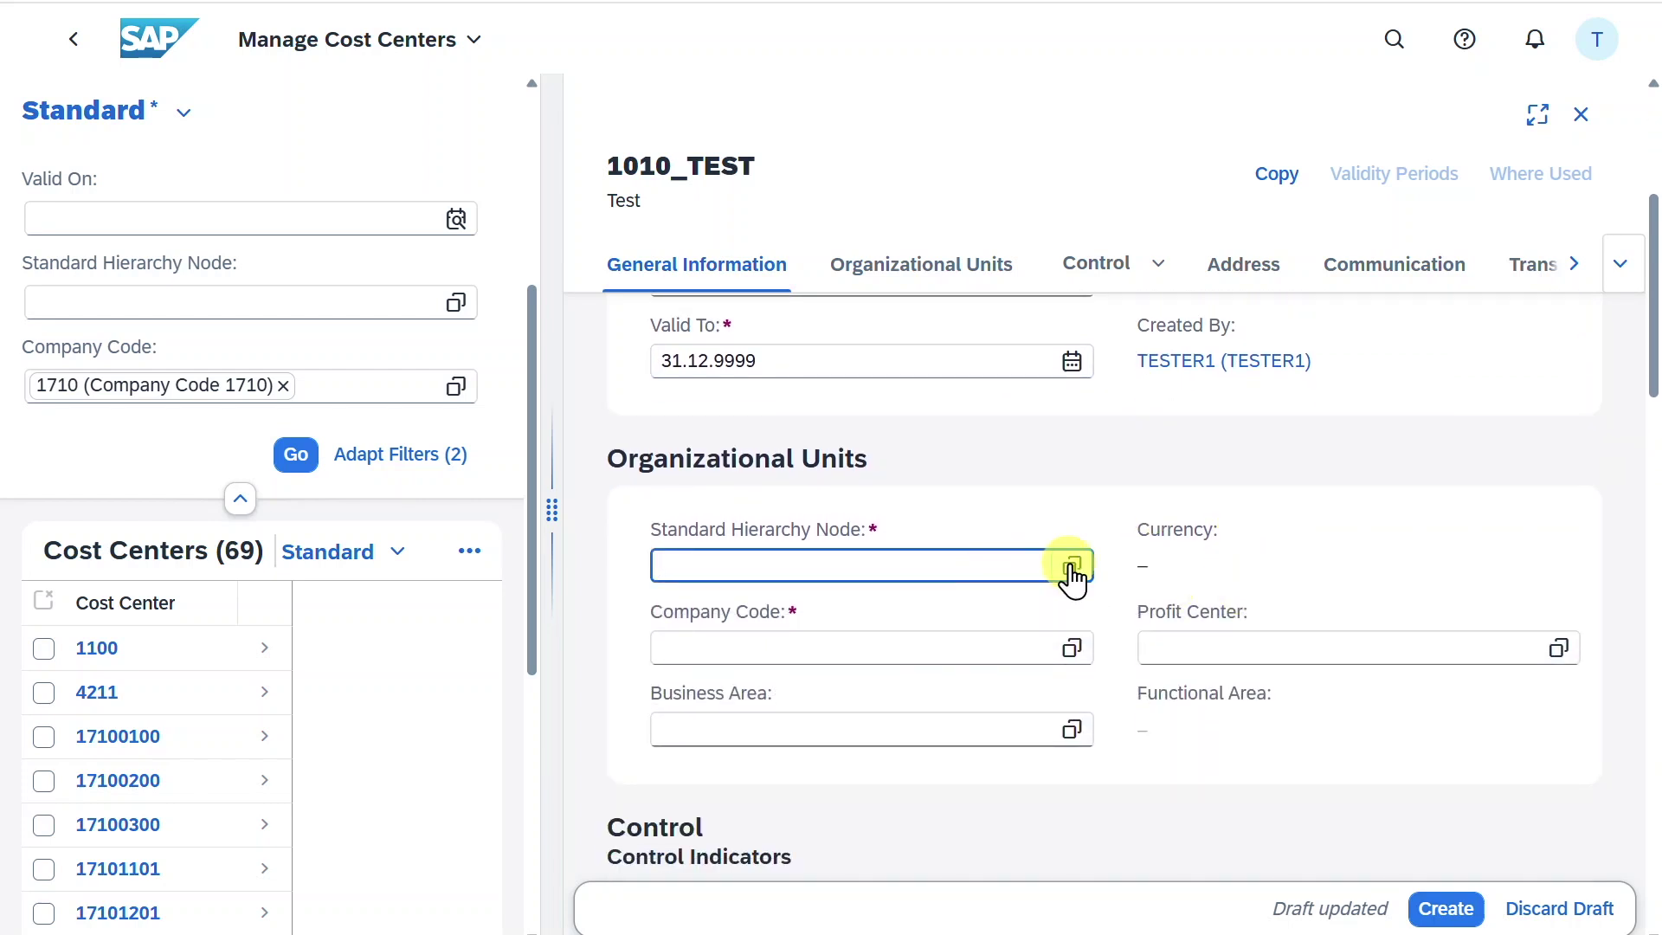
pyautogui.click(994, 645)
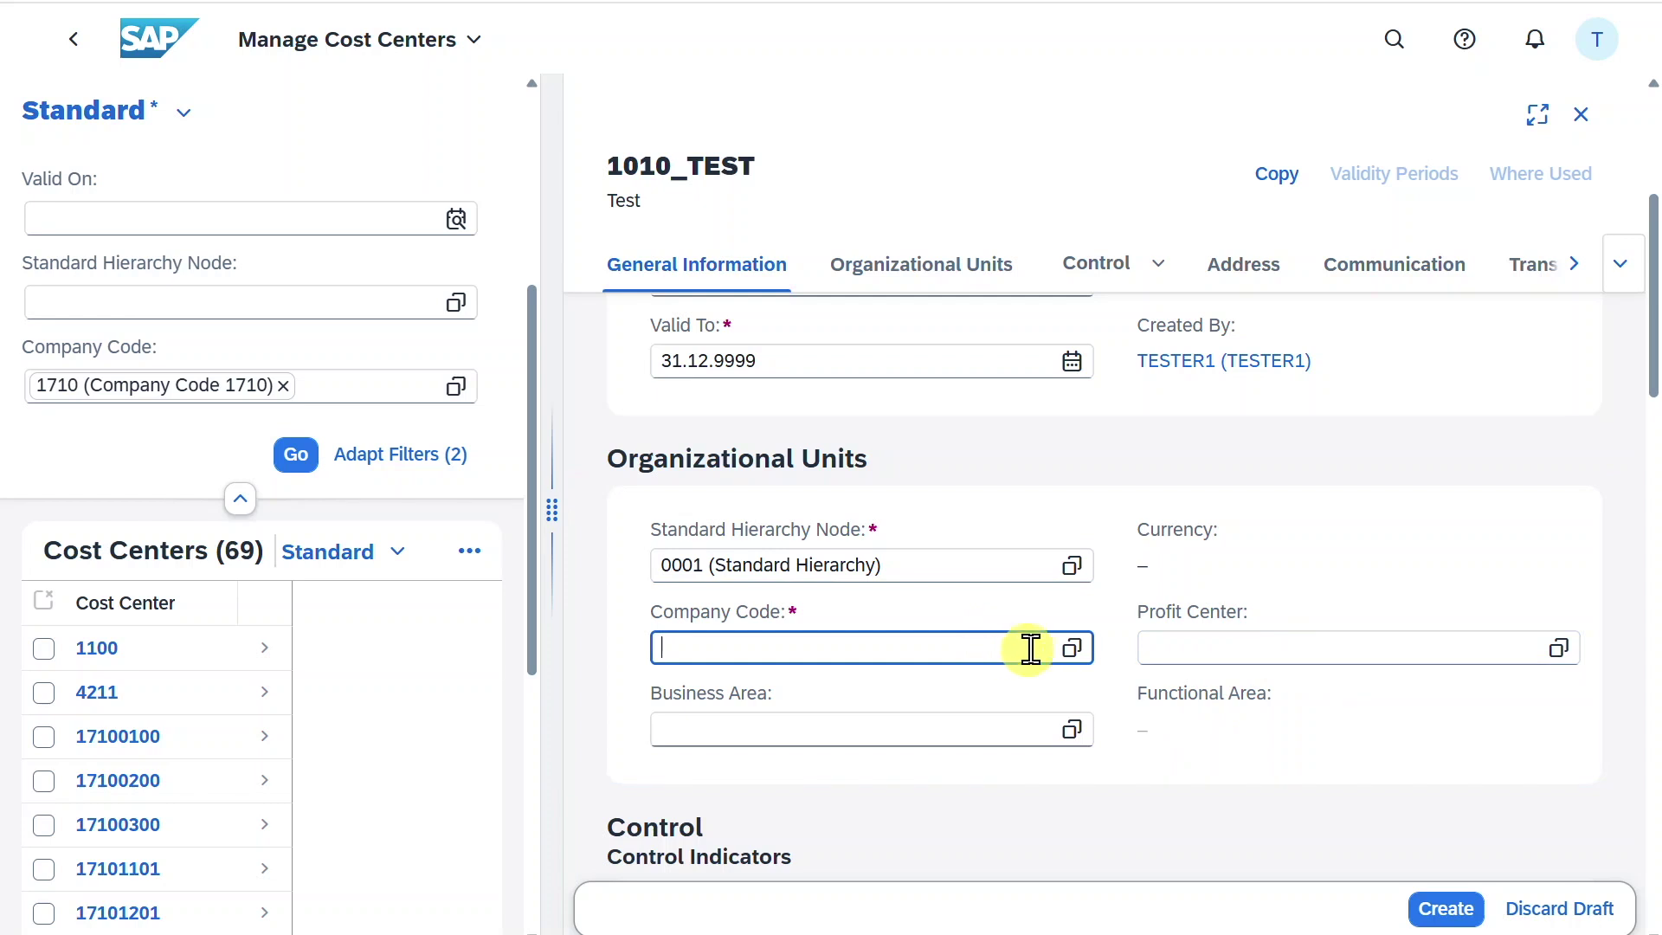
pyautogui.click(1072, 647)
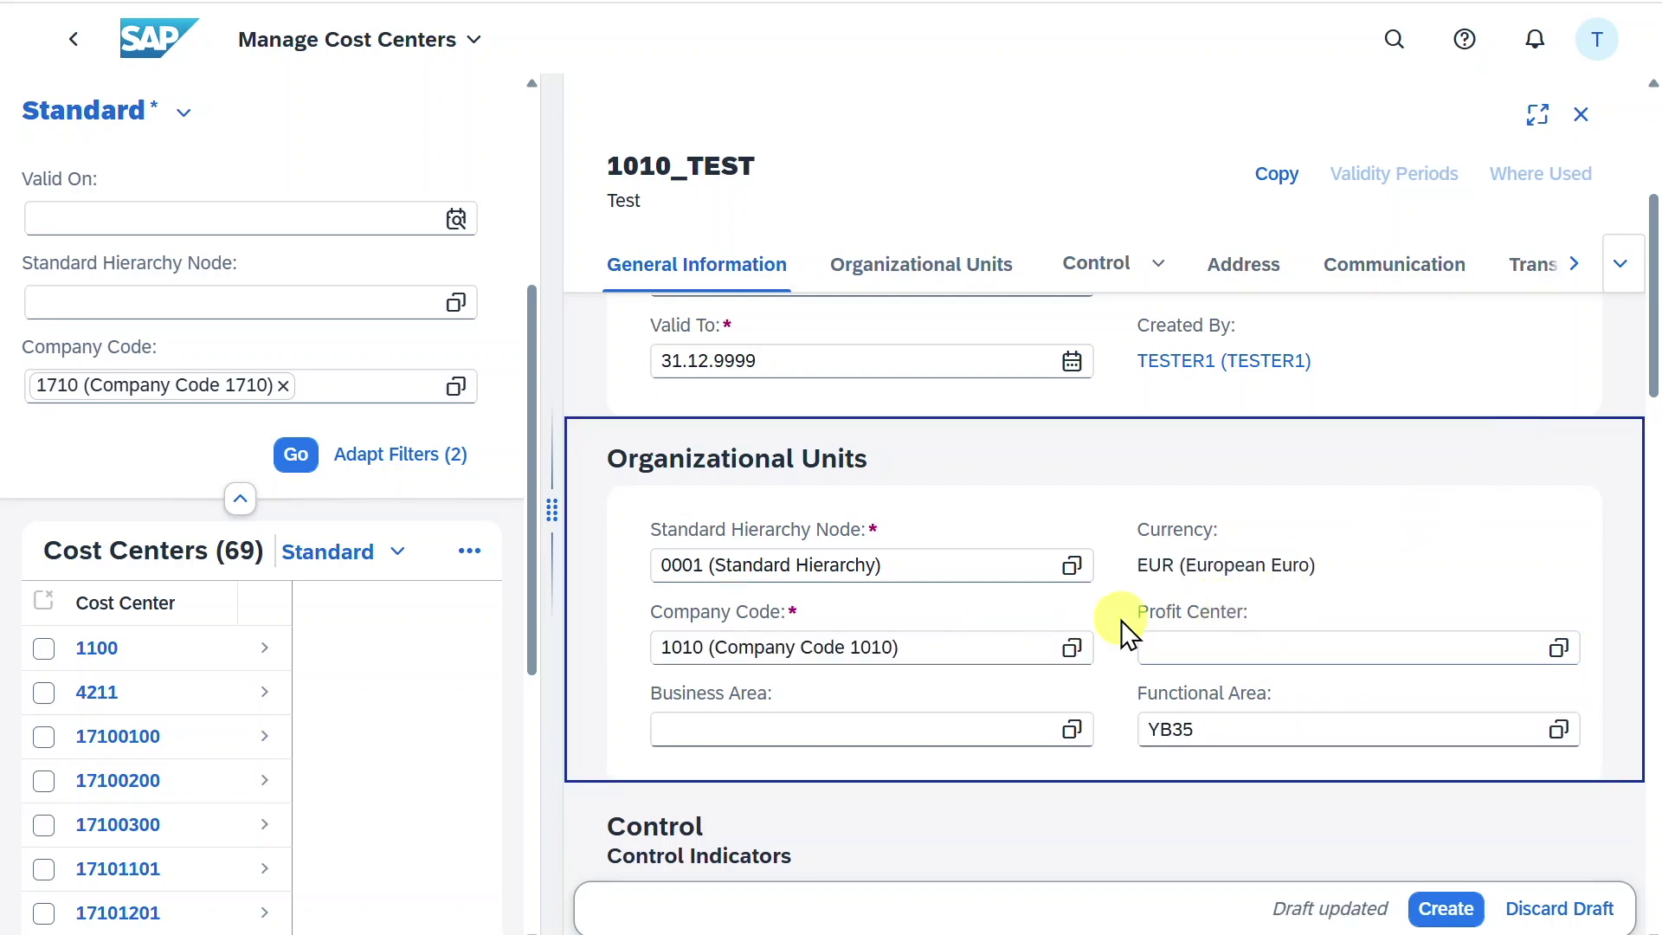
# - Set the budget-carrying cost center to 1010_TEST and the budget availability control profile to Z123
pyautogui.scroll(1, 959, 554)
pyautogui.scroll(-8, 959, 554)
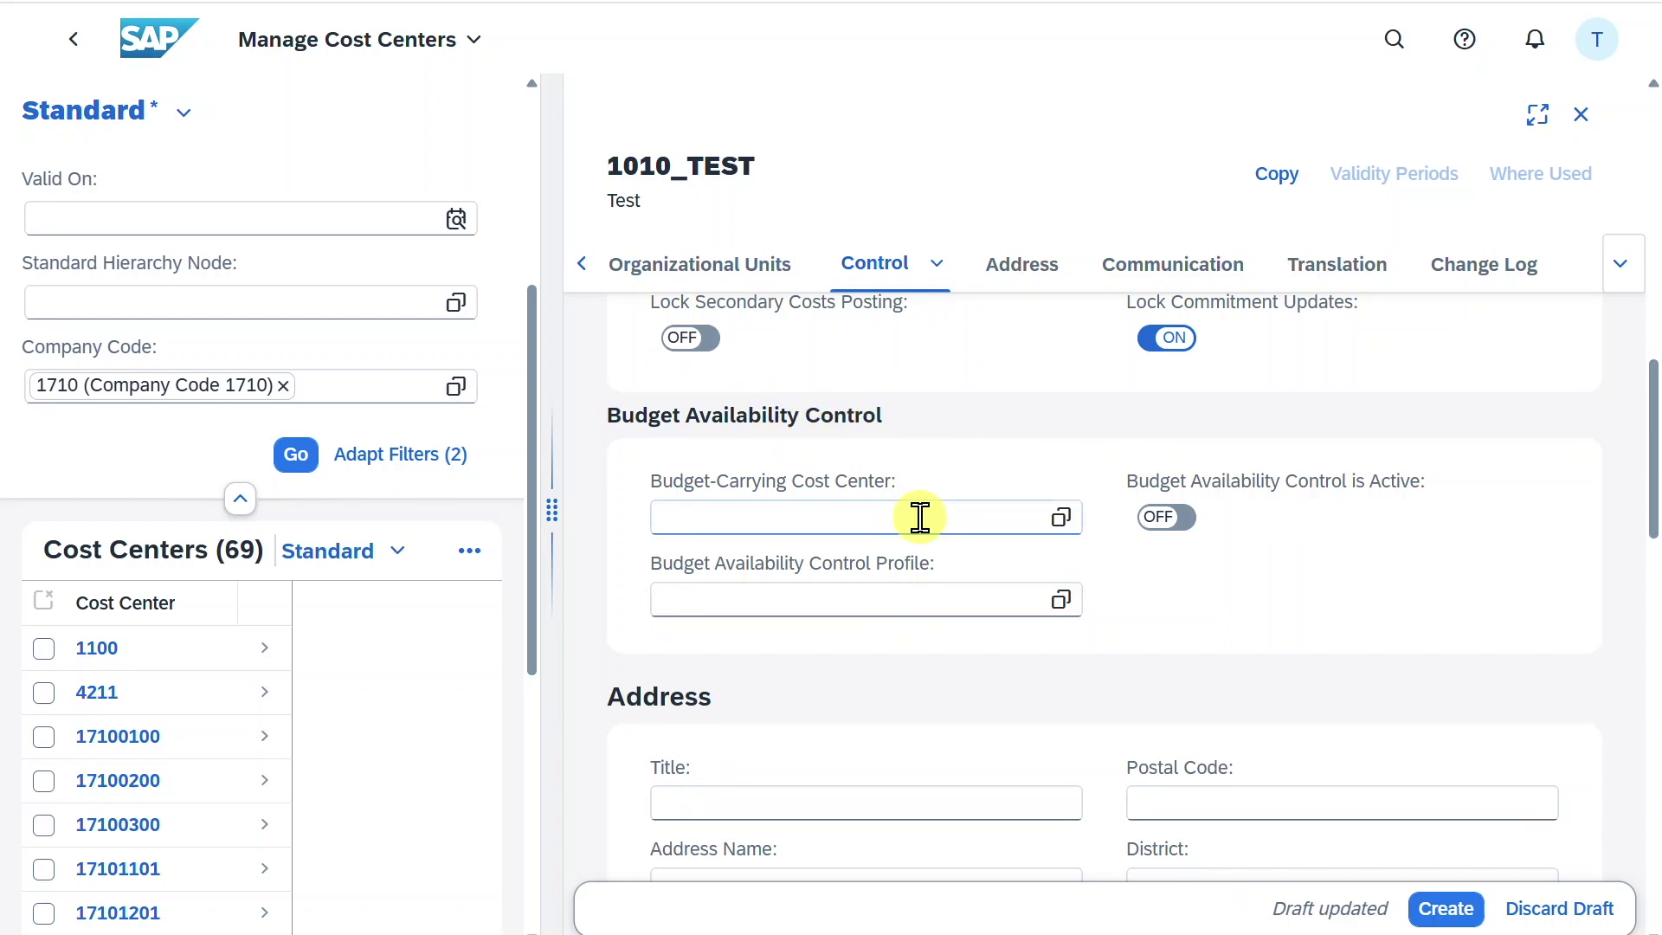
pyautogui.click(773, 514)
pyautogui.write('1010_TEST')
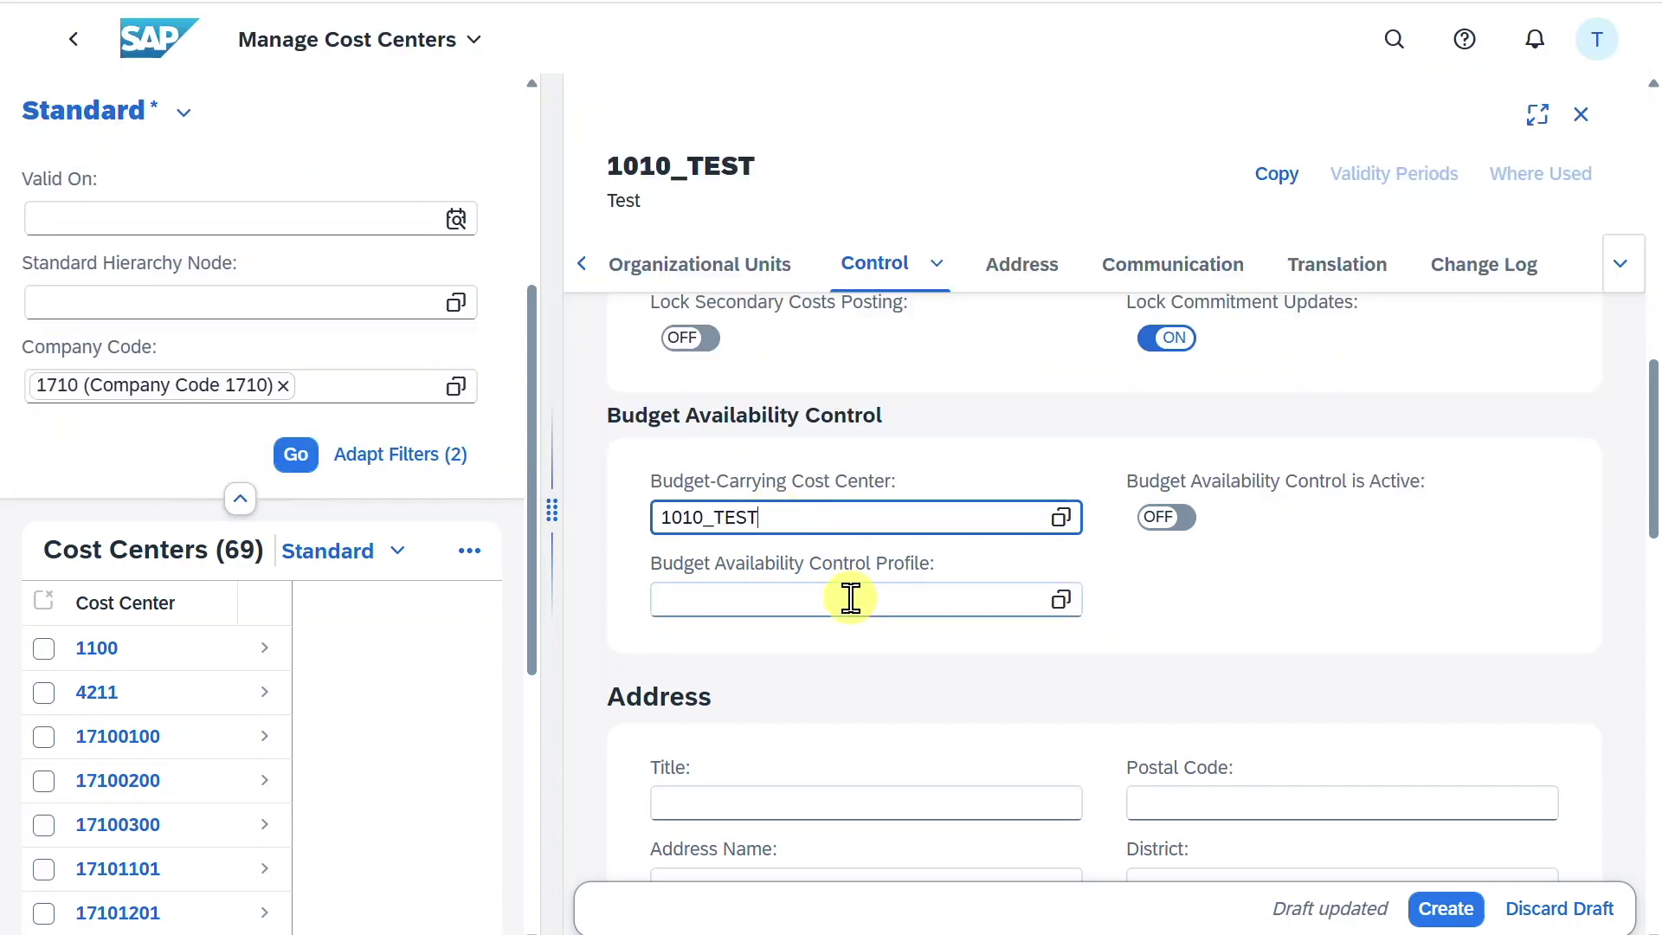
pyautogui.click(866, 599)
pyautogui.click(1057, 608)
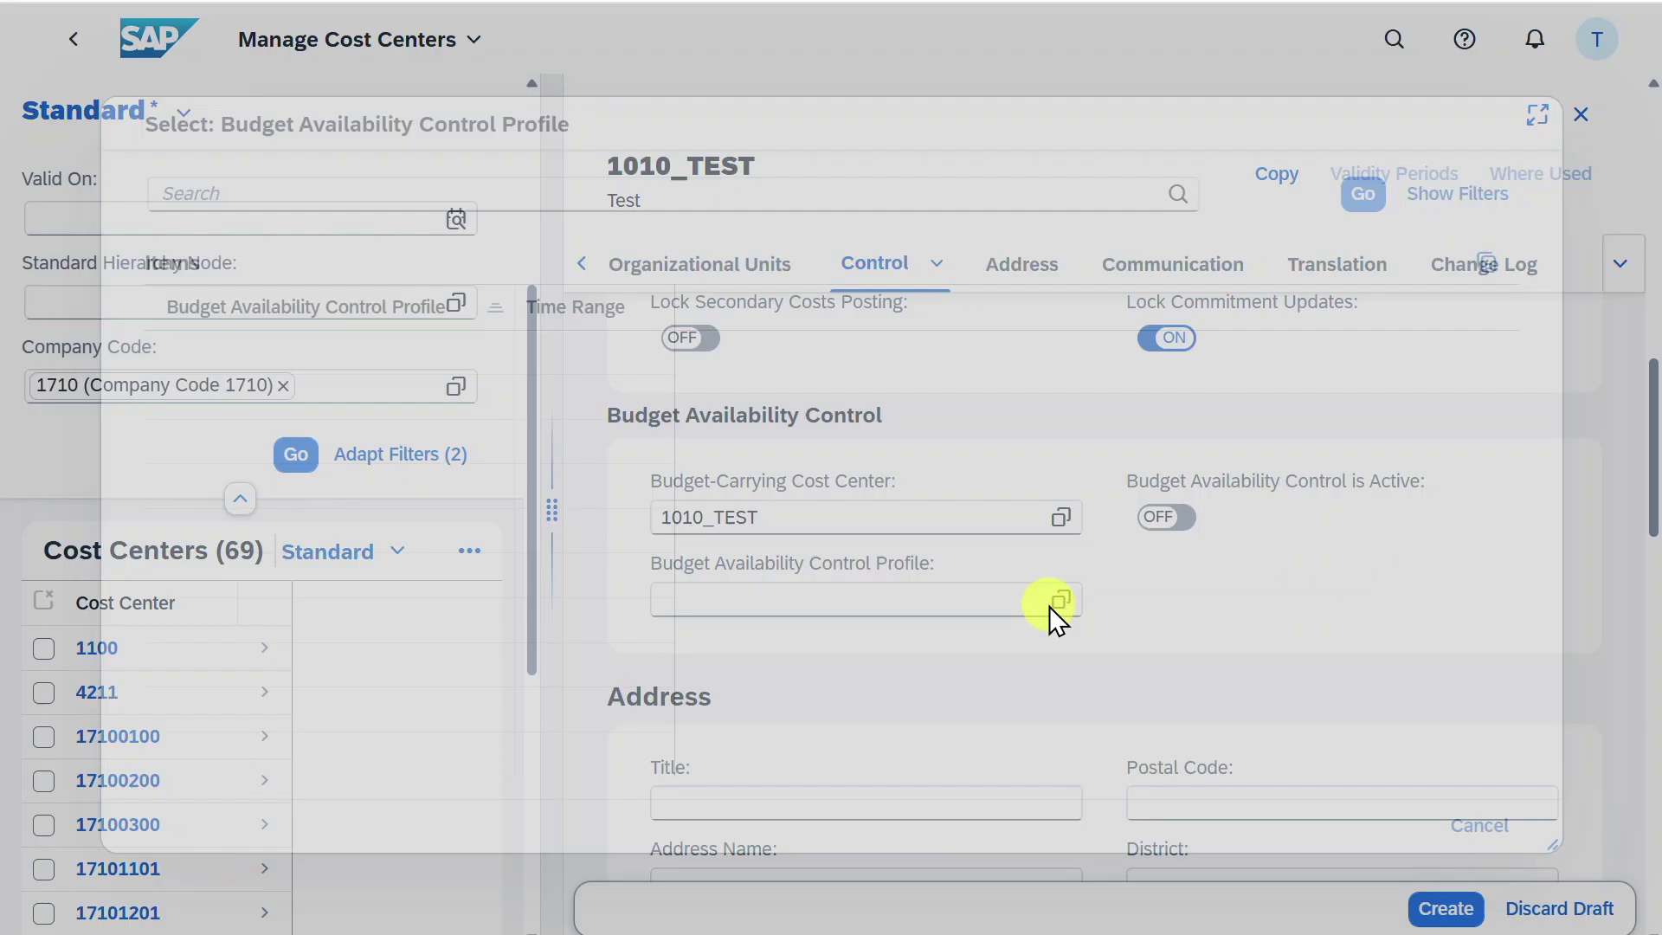
pyautogui.click(305, 413)
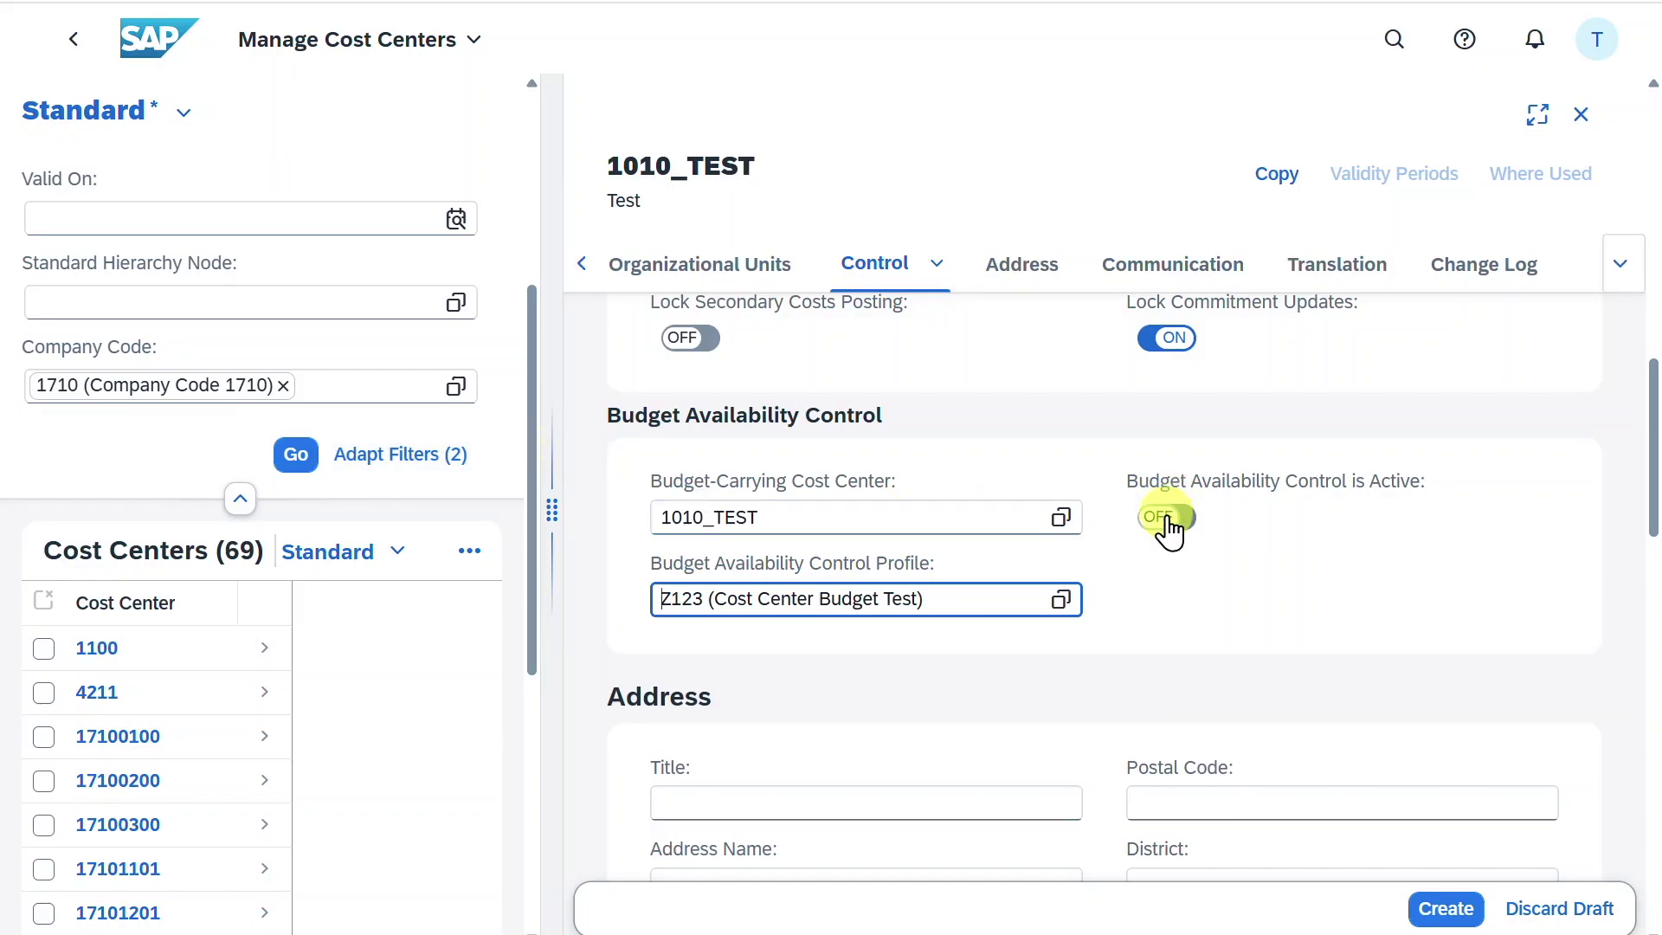
# - Activate budget availability control for 1010_TEST, switch its Lock Commitment Updates indicator, and save the cost center
pyautogui.click(1179, 530)
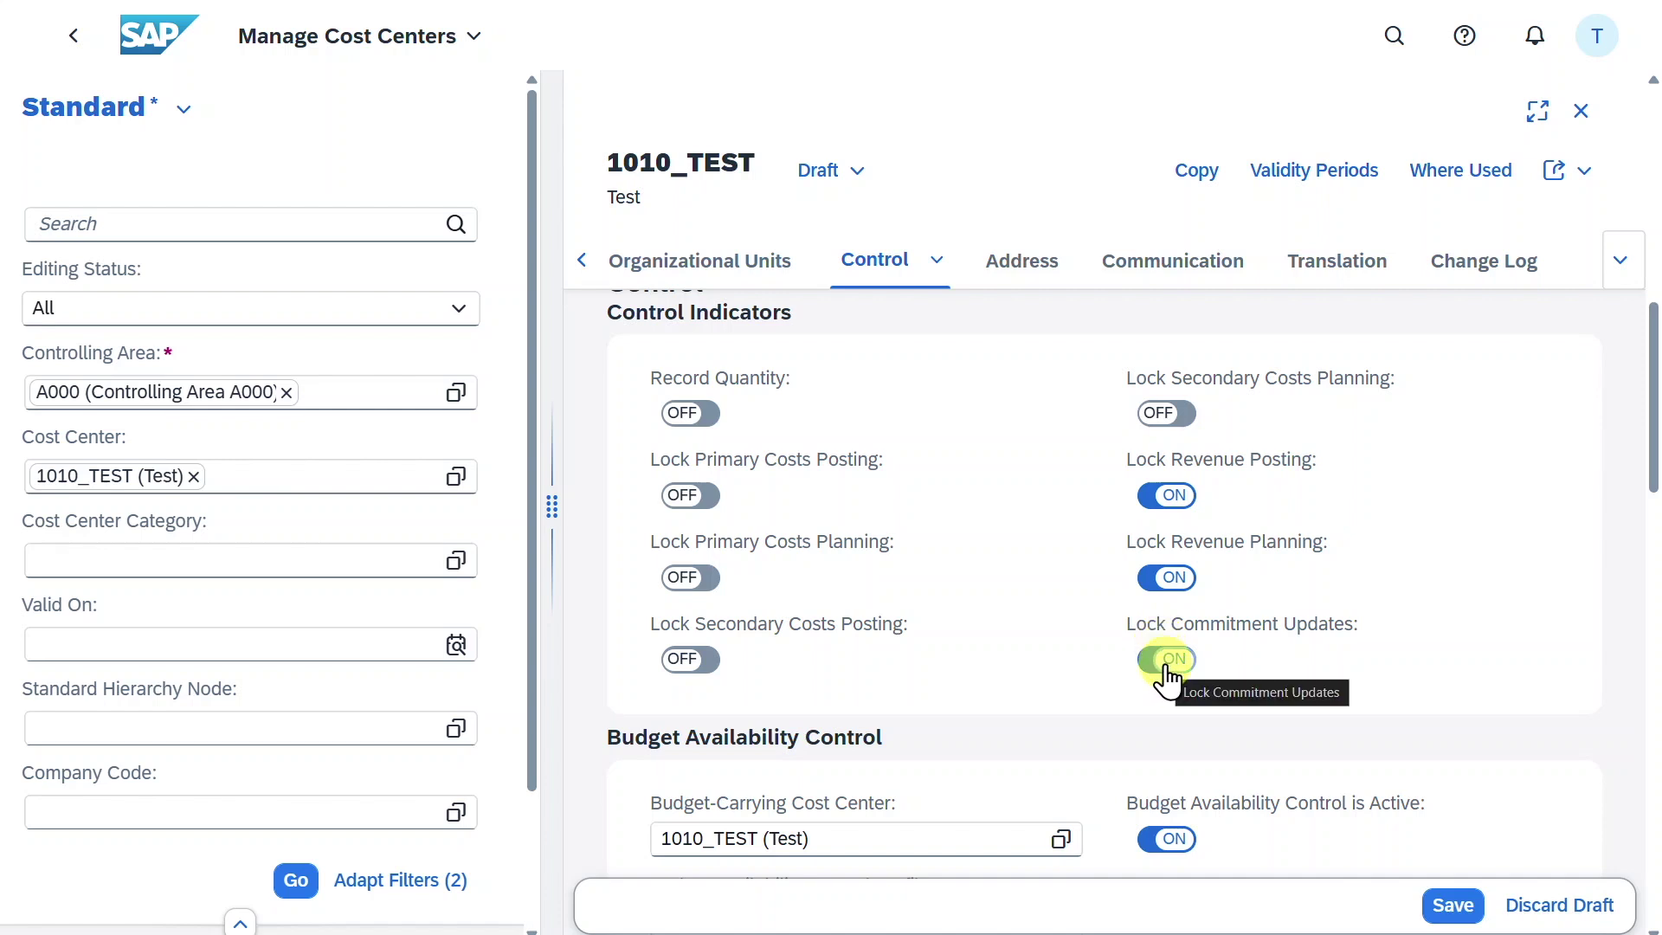
pyautogui.click(1164, 663)
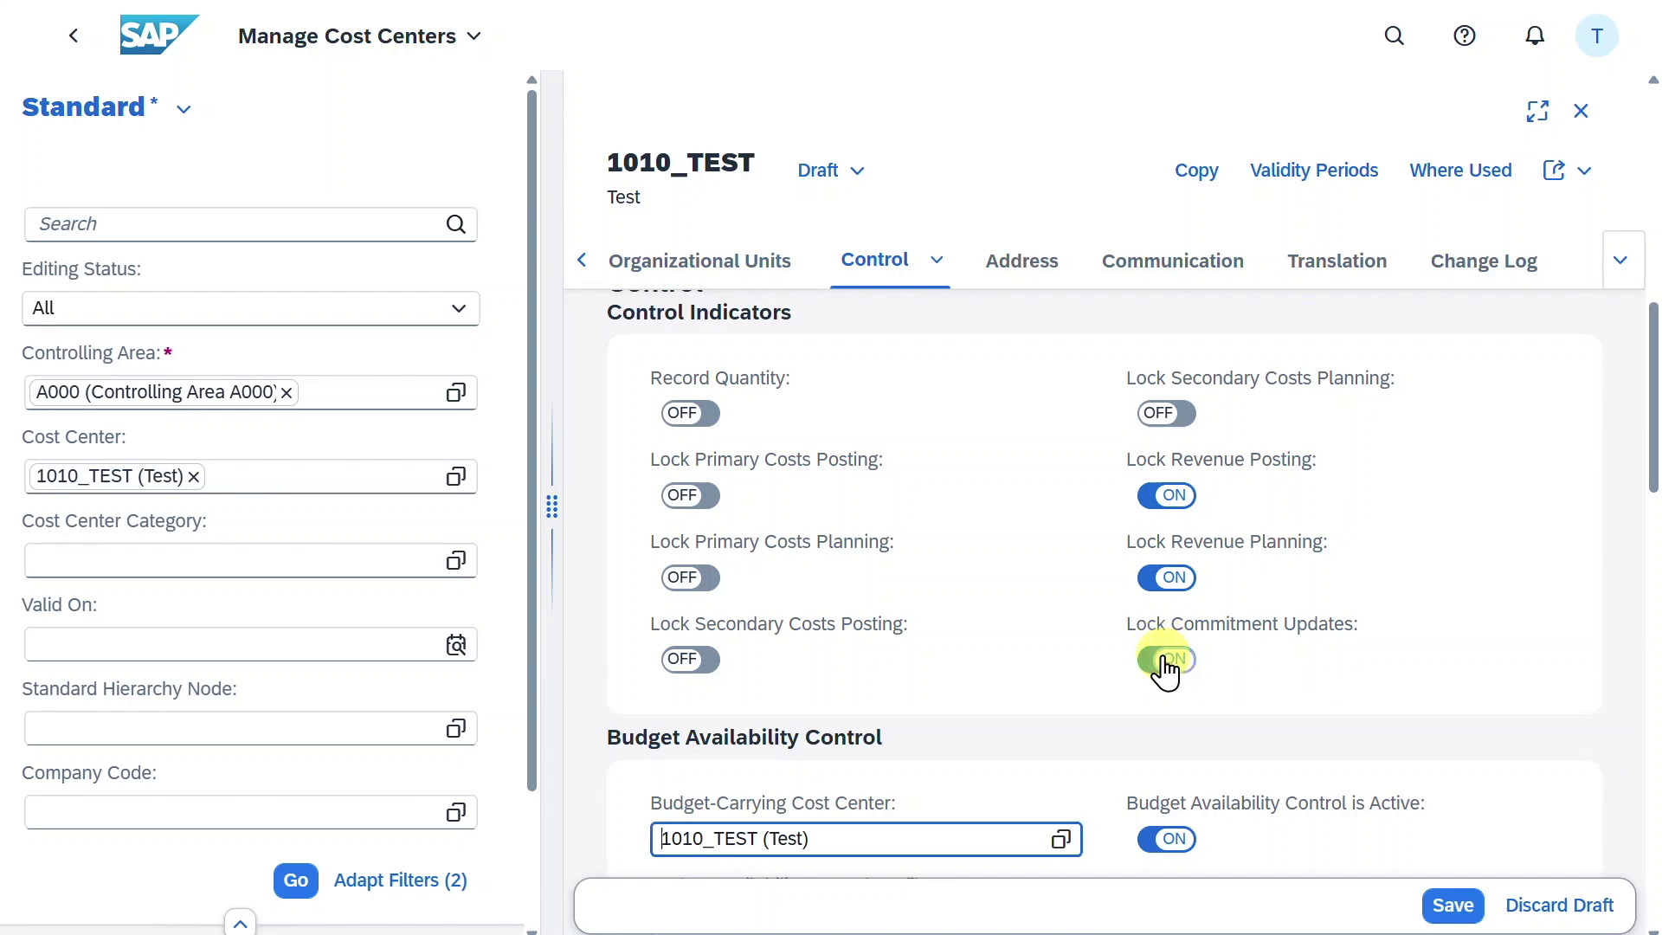
pyautogui.click(1451, 904)
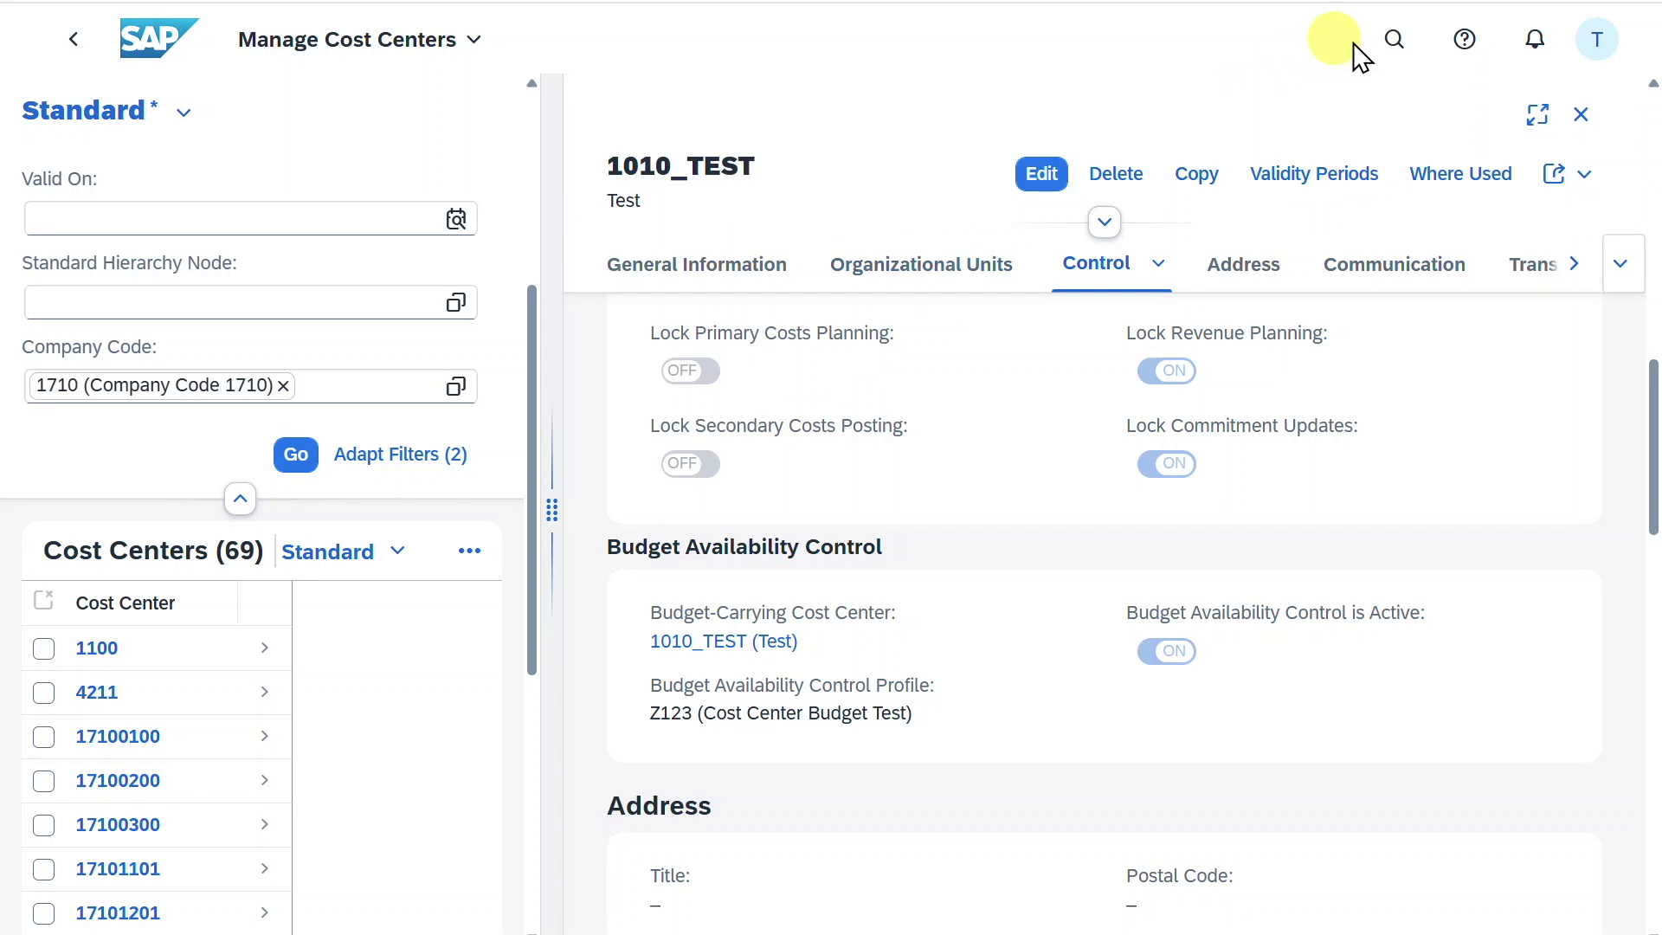
# - Search for and open the Import Financial Plan Data app
pyautogui.click(1387, 42)
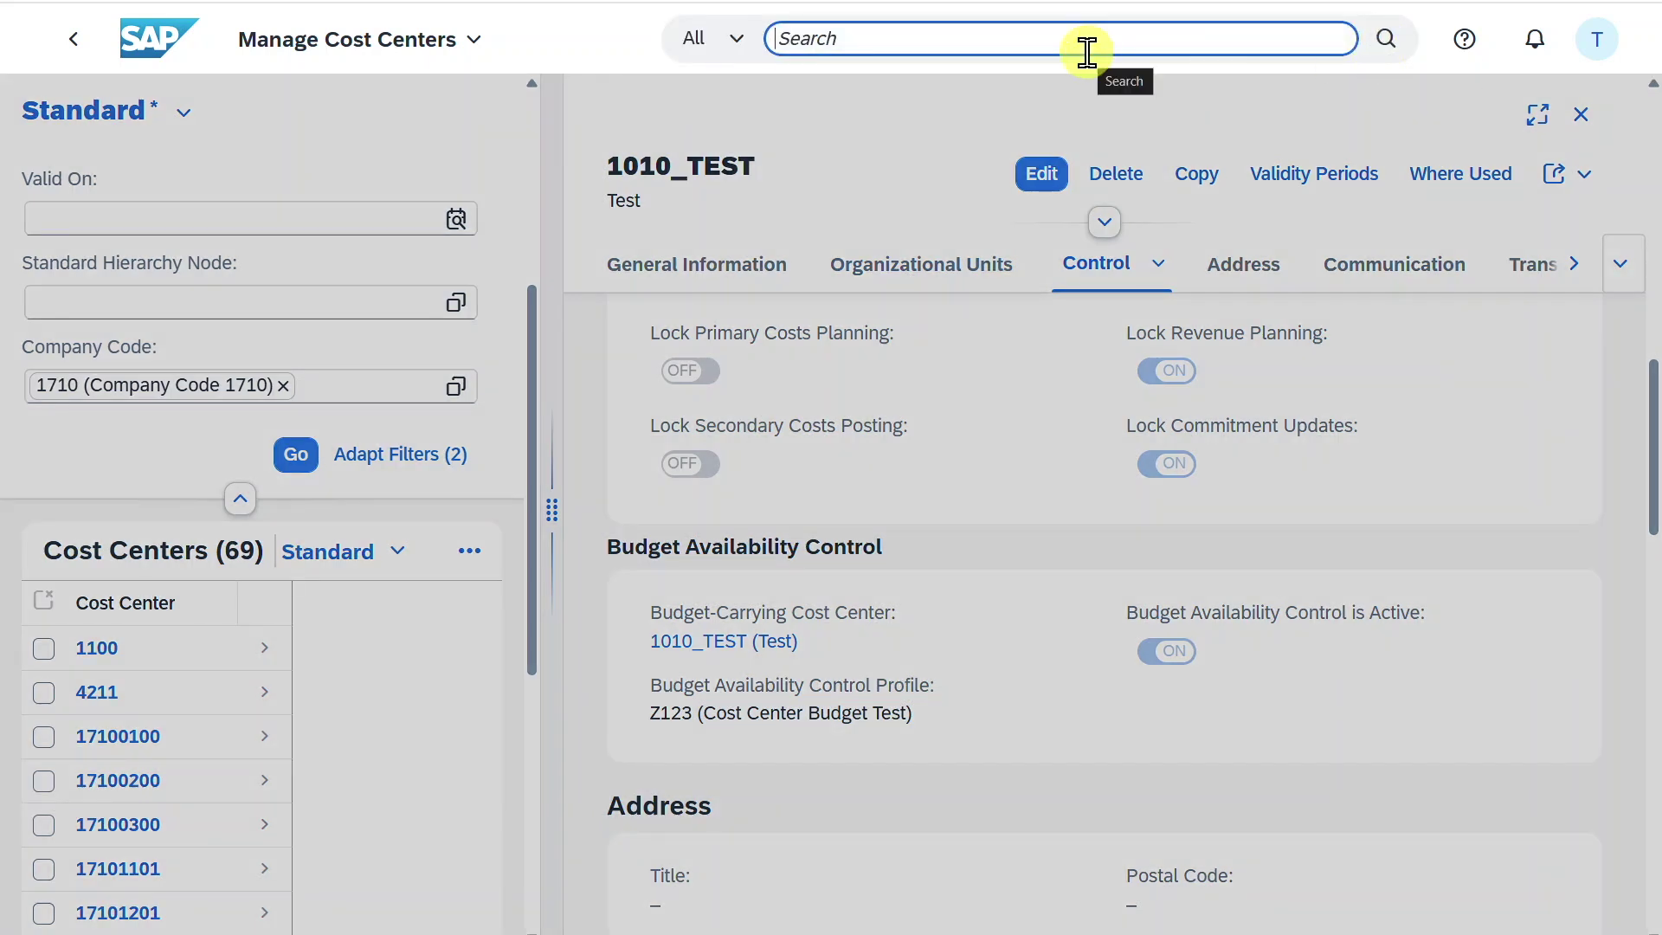
pyautogui.write('import financ')
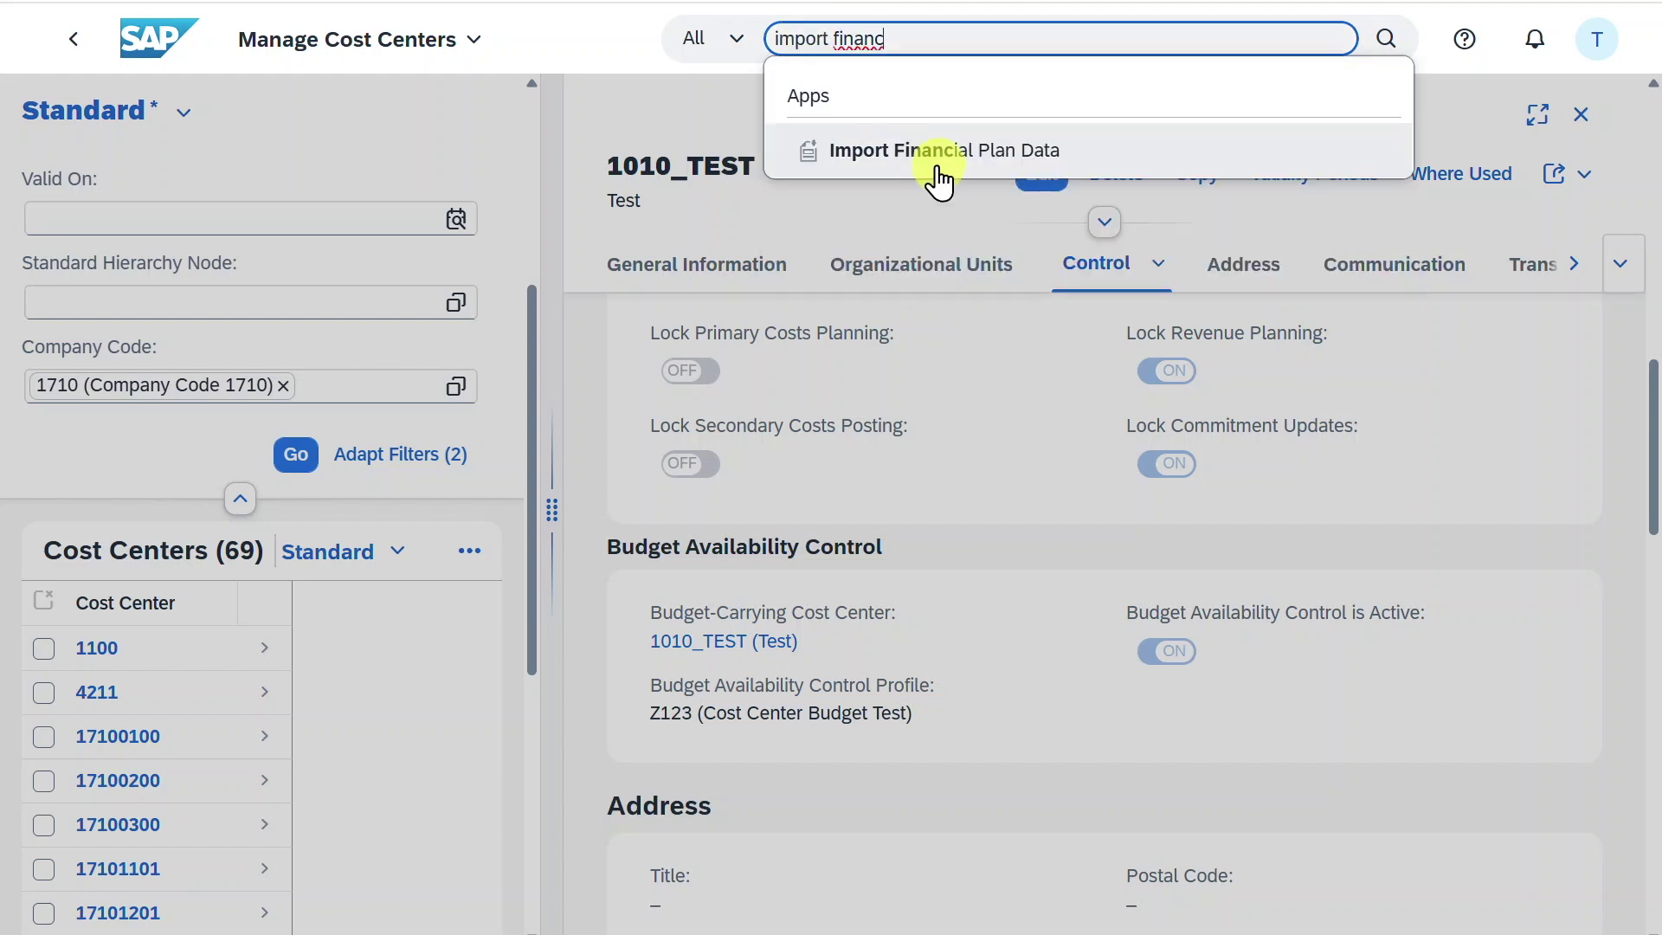
pyautogui.click(911, 169)
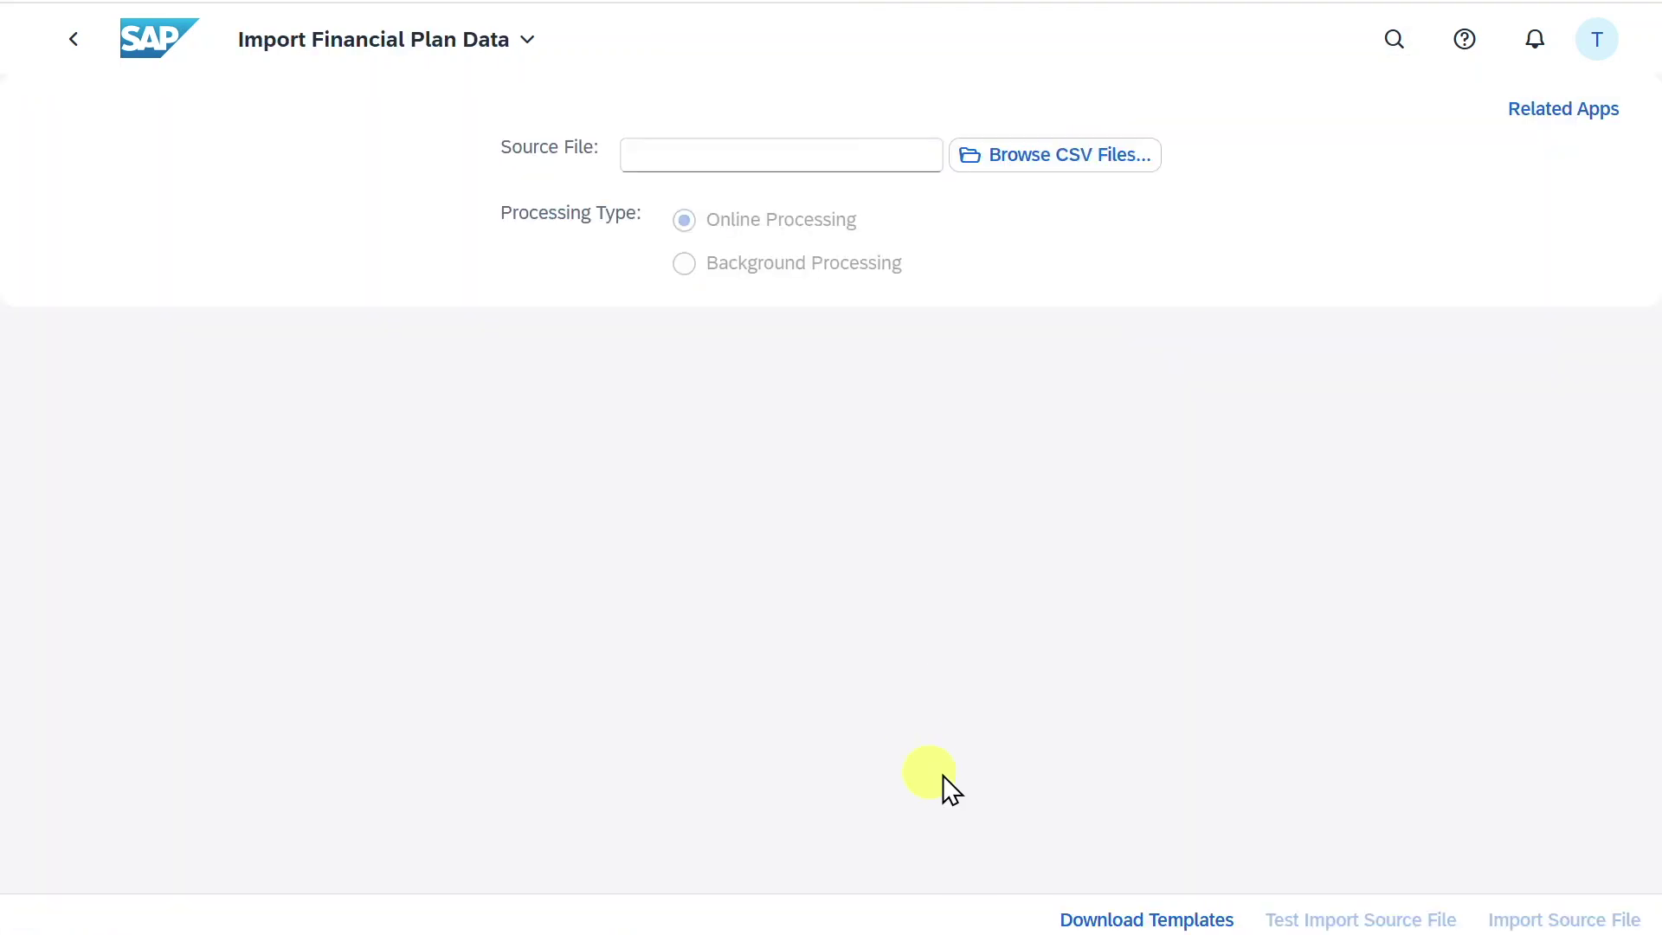
# - Download the Cost Center Budgeting template and open the CSV file in Excel
pyautogui.click(1164, 923)
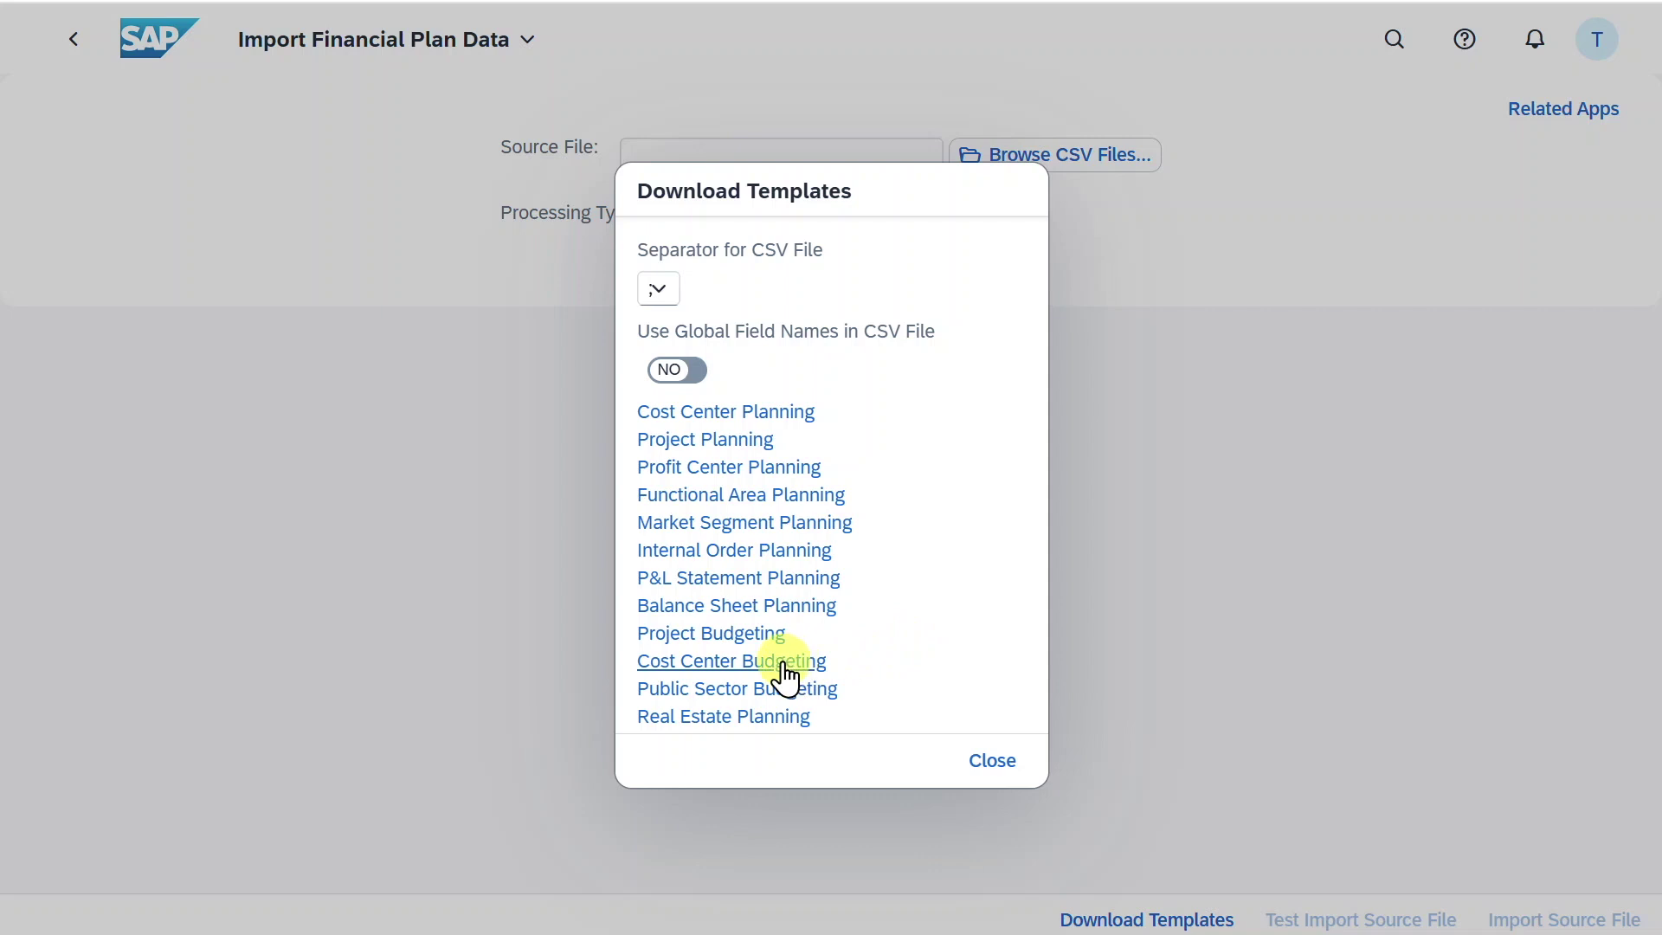
pyautogui.click(786, 663)
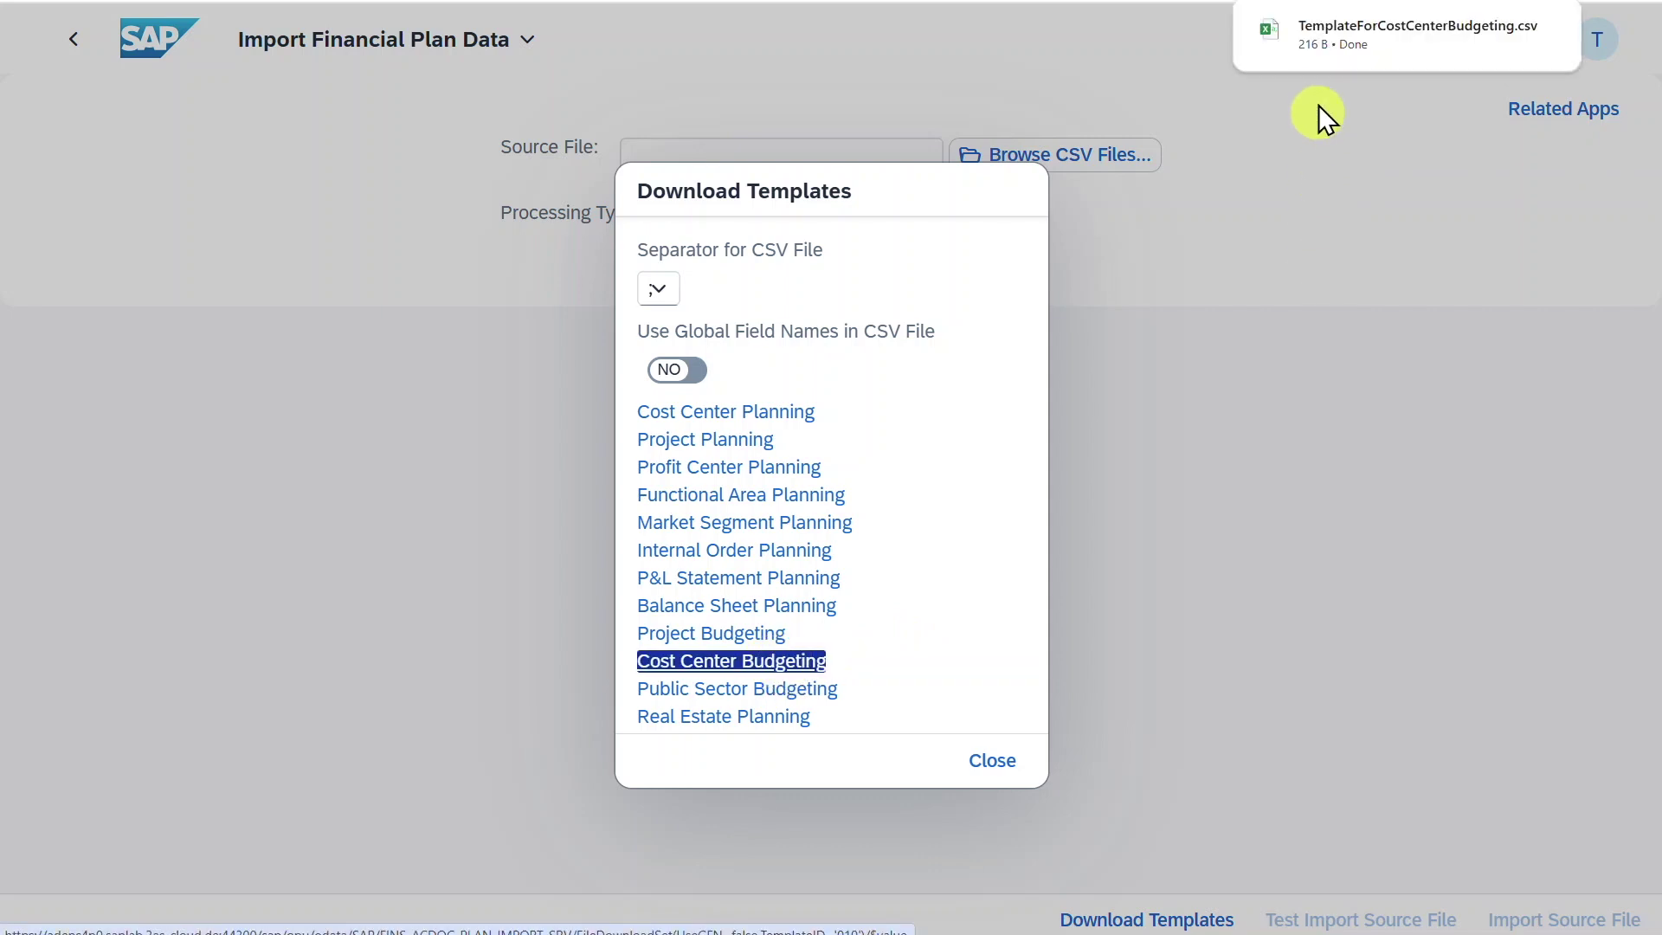
pyautogui.click(1302, 31)
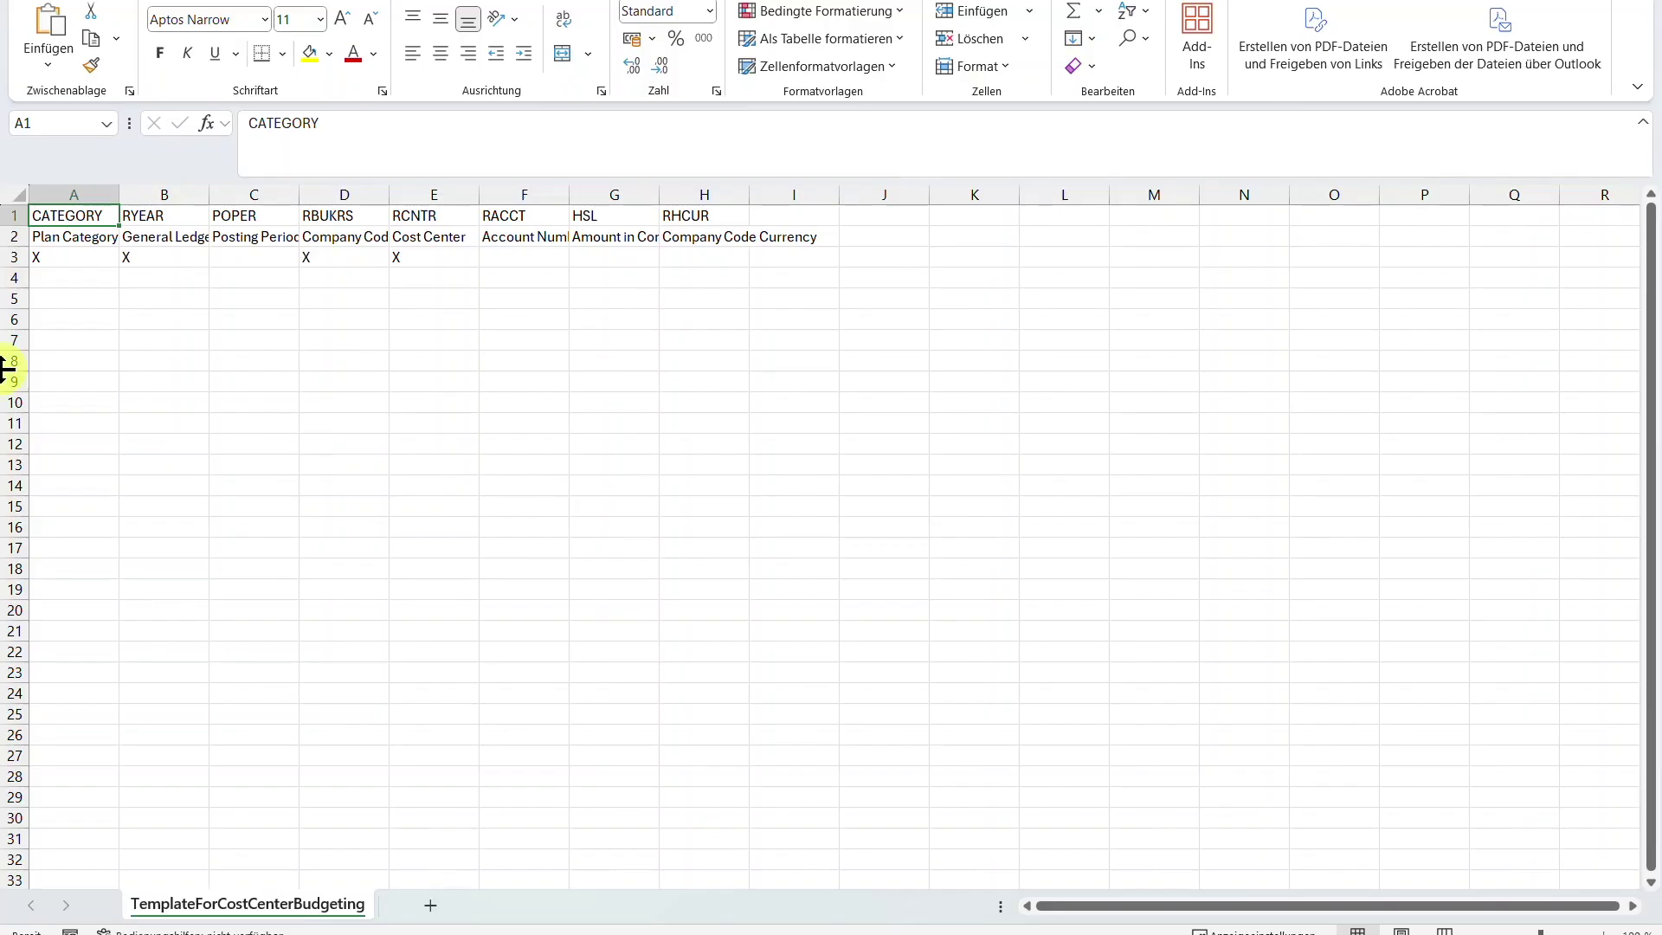
# - Enter plan category BUDGET02 and fiscal year 2025 in row 4 of the budgeting template
pyautogui.click(67, 279)
pyautogui.write('BUDGET02')
pyautogui.press('Tab')
pyautogui.write('202')
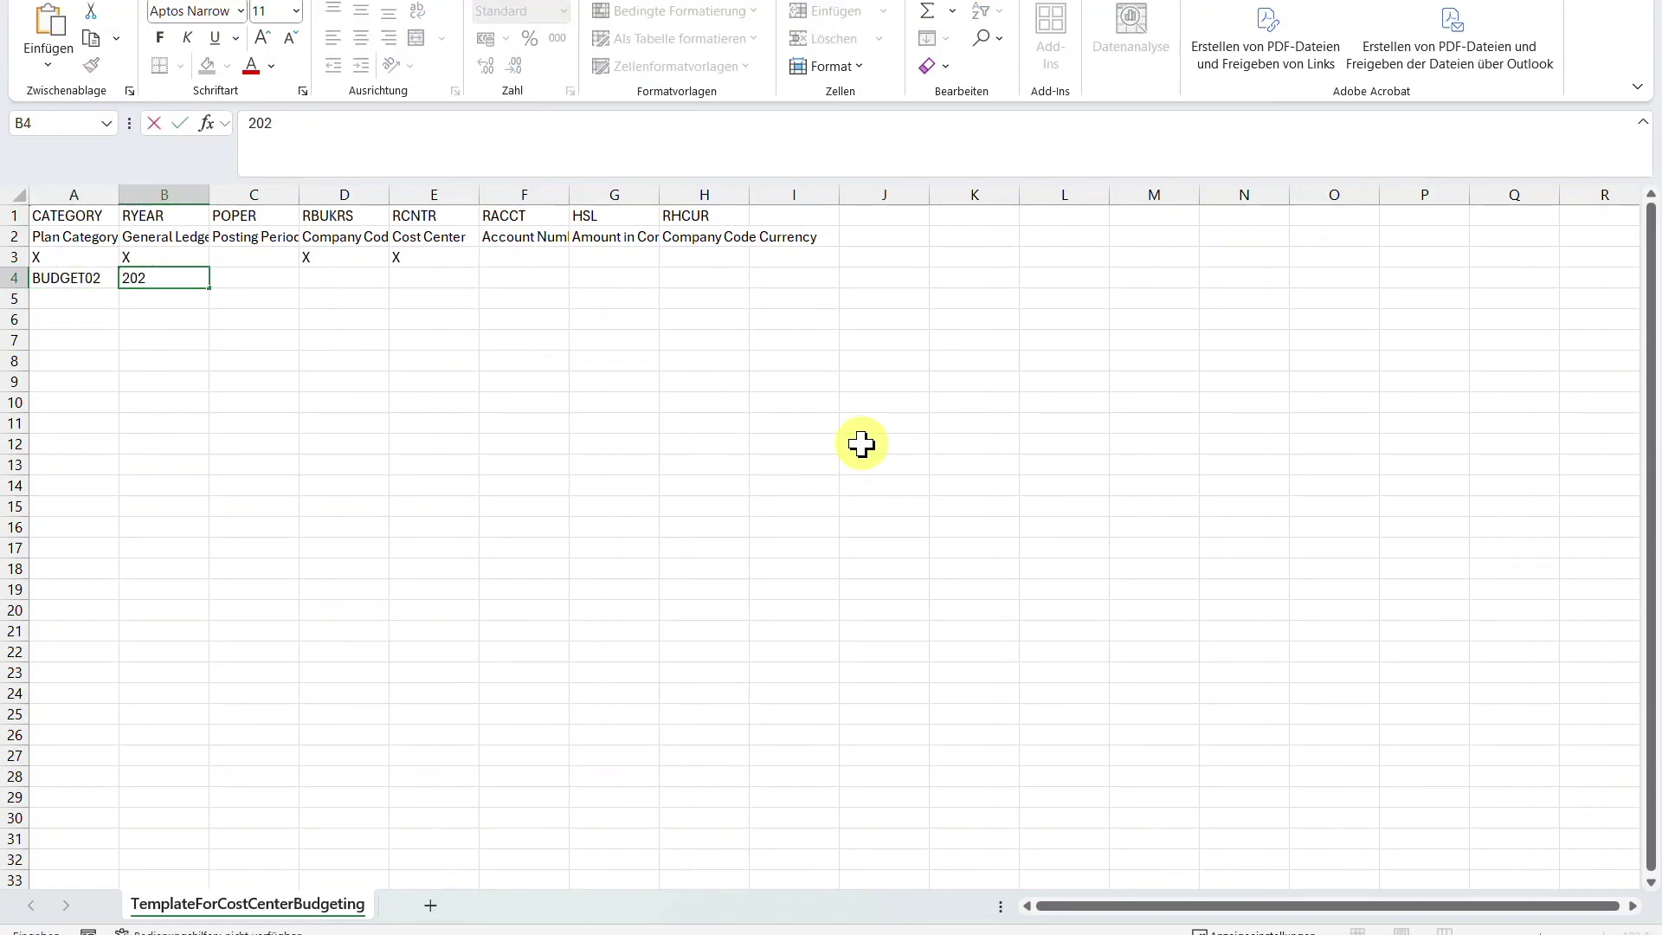
pyautogui.write('5')
pyautogui.press('Tab')
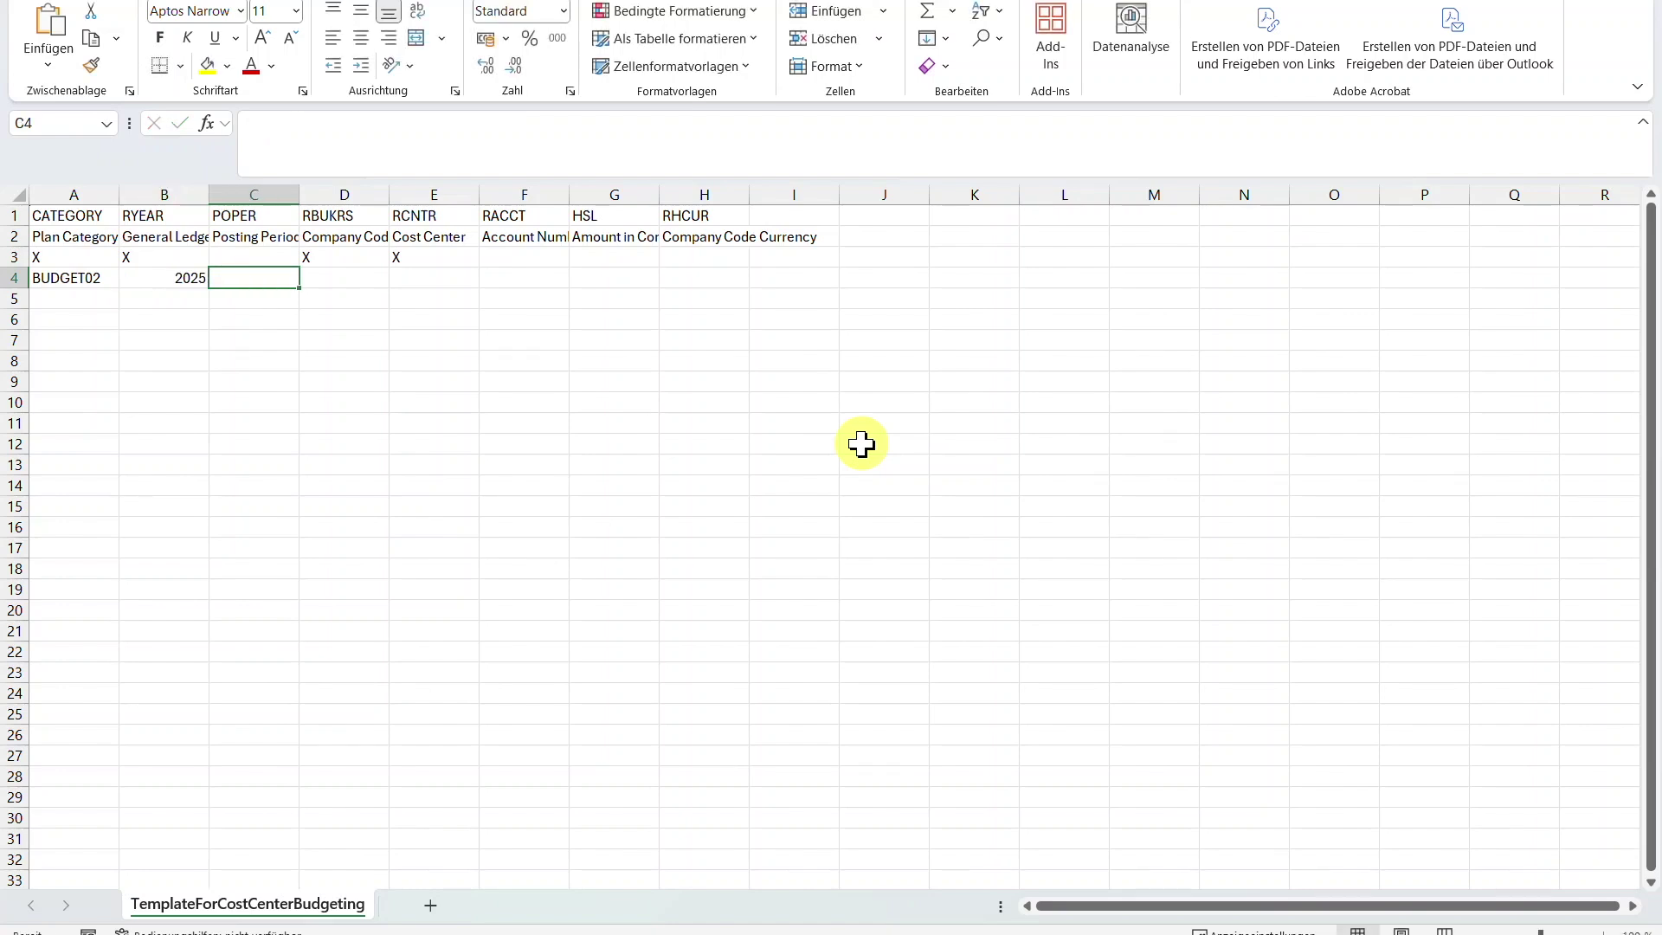
# - Fill row 4 of the budgeting template with posting period 5, company code 1010, cost center 1010_TEST and G/L account 65301000
pyautogui.write('5')
pyautogui.press('Tab')
pyautogui.write('1010')
pyautogui.press('Tab')
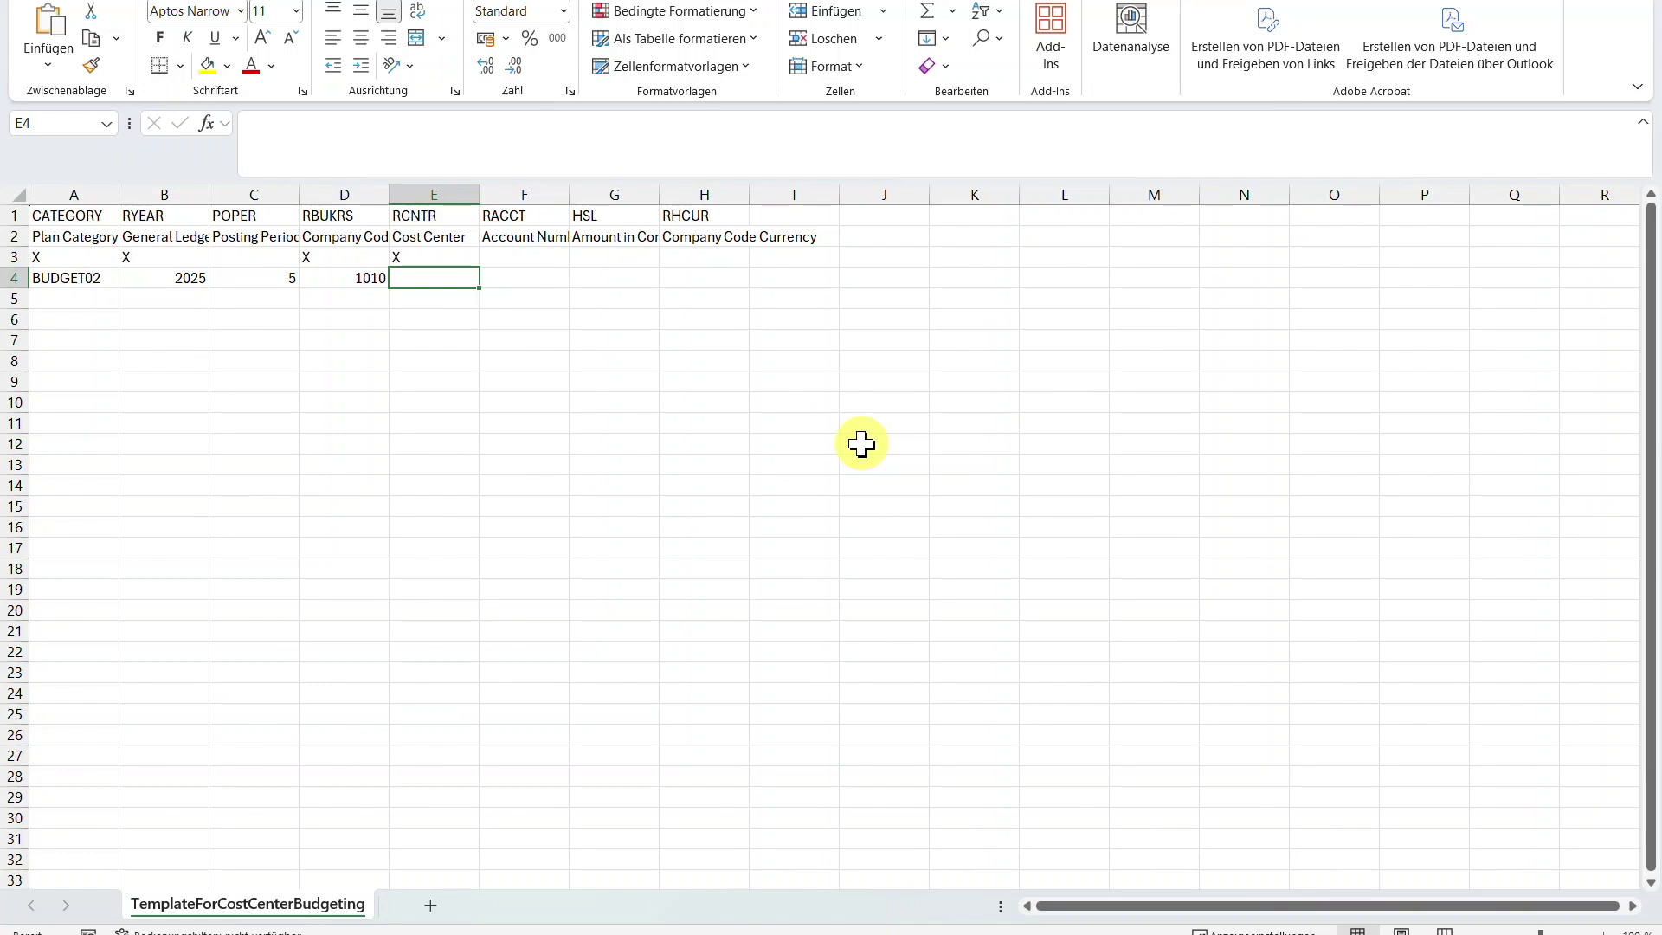
pyautogui.write('1010_TEST\t65301000')
pyautogui.click(520, 278)
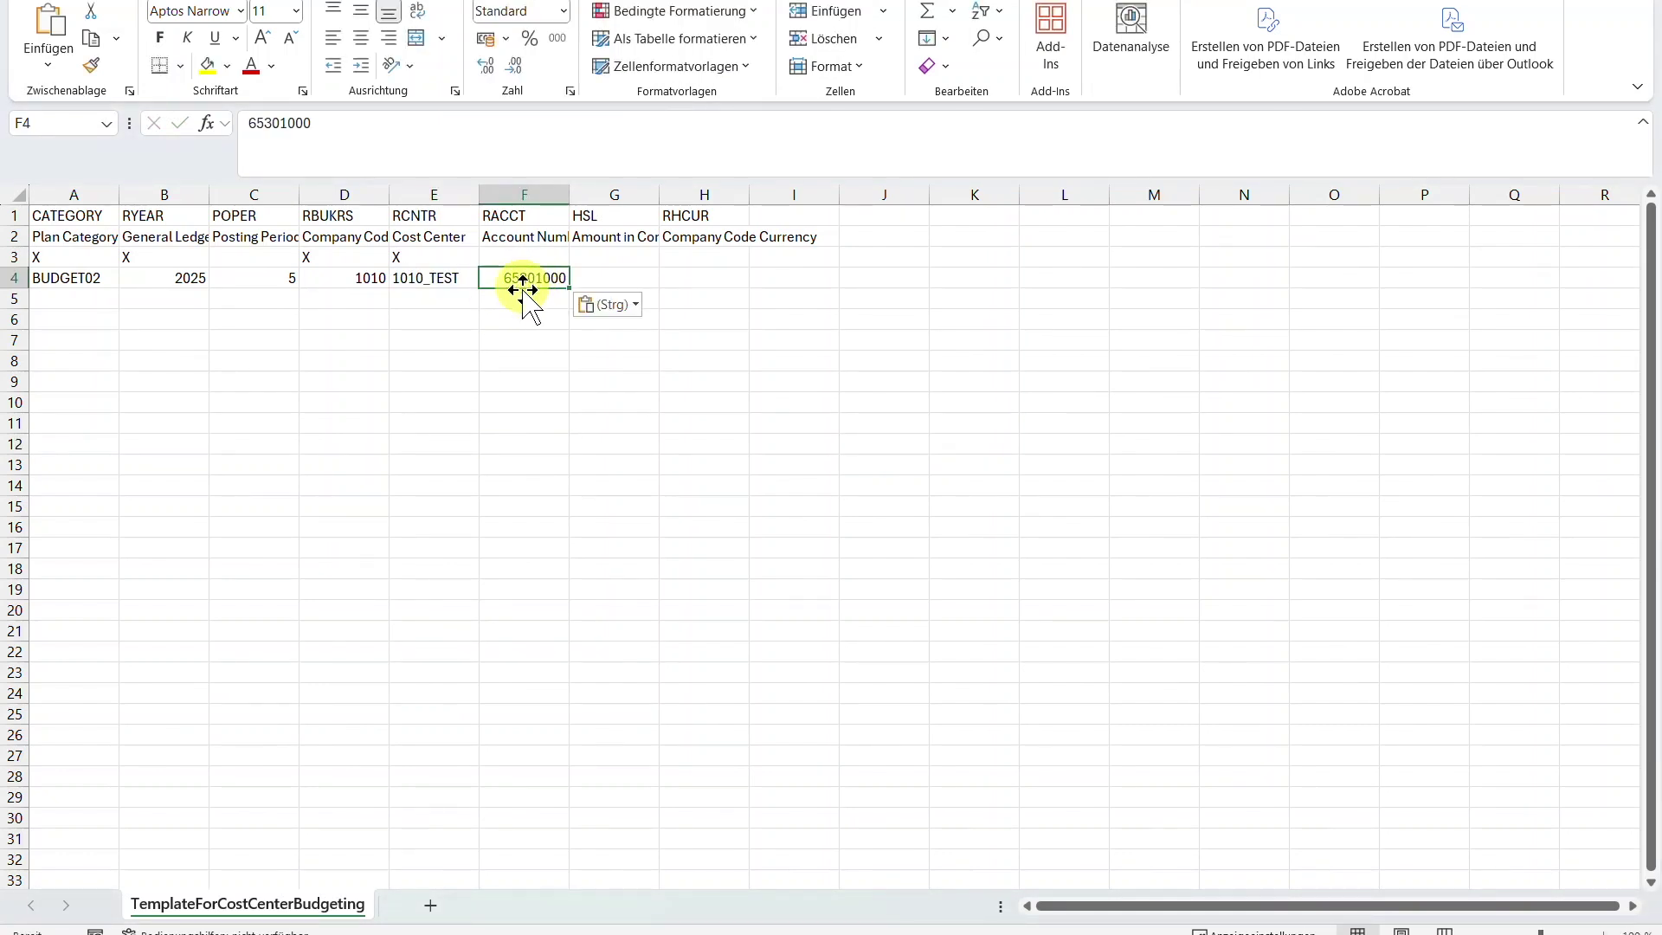
# - Enter the budget amount 10000 and company code currency EUR in row 4 of the template
pyautogui.click(631, 278)
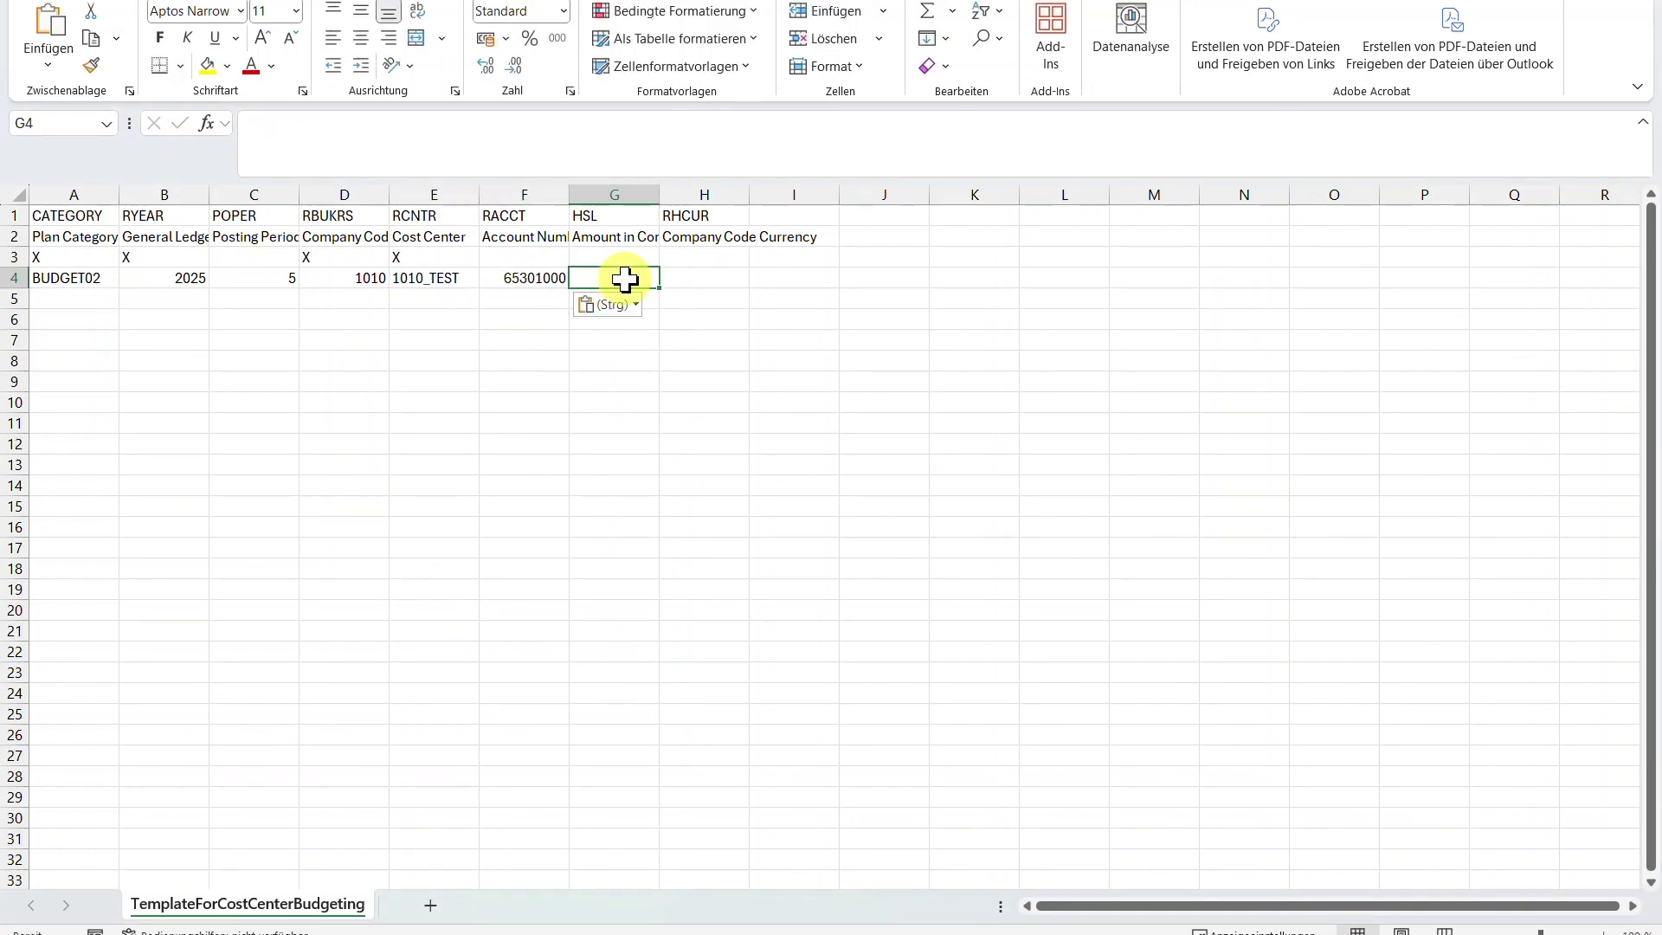
pyautogui.write('10000')
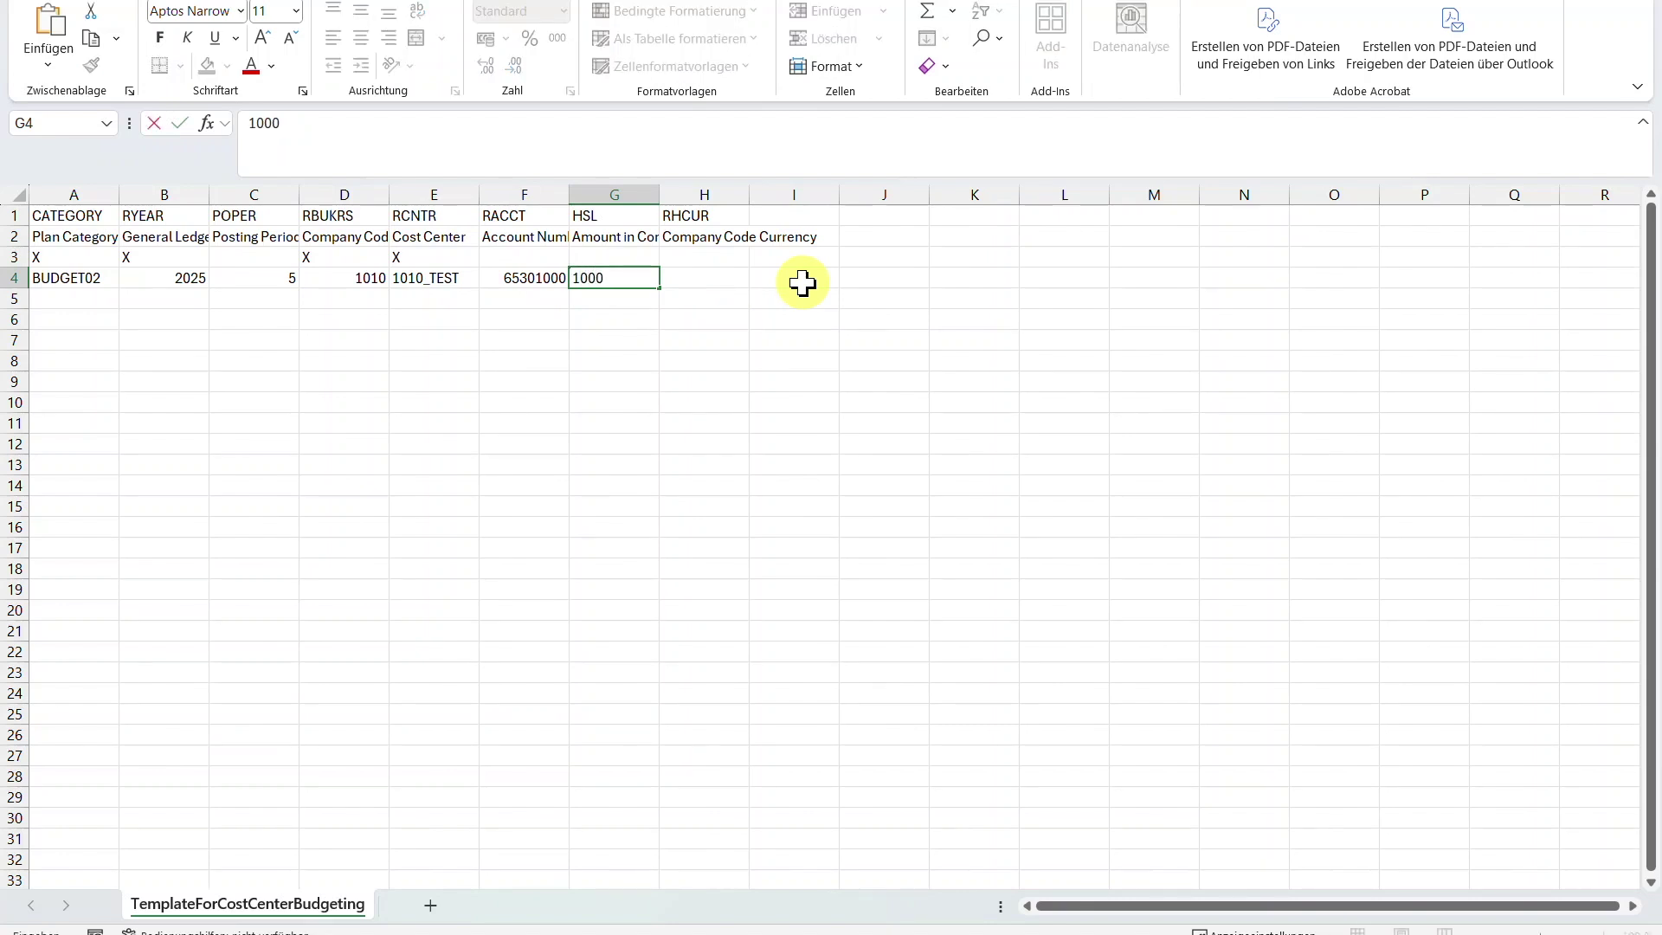
pyautogui.press('Tab')
pyautogui.write('EUR')
pyautogui.click(755, 363)
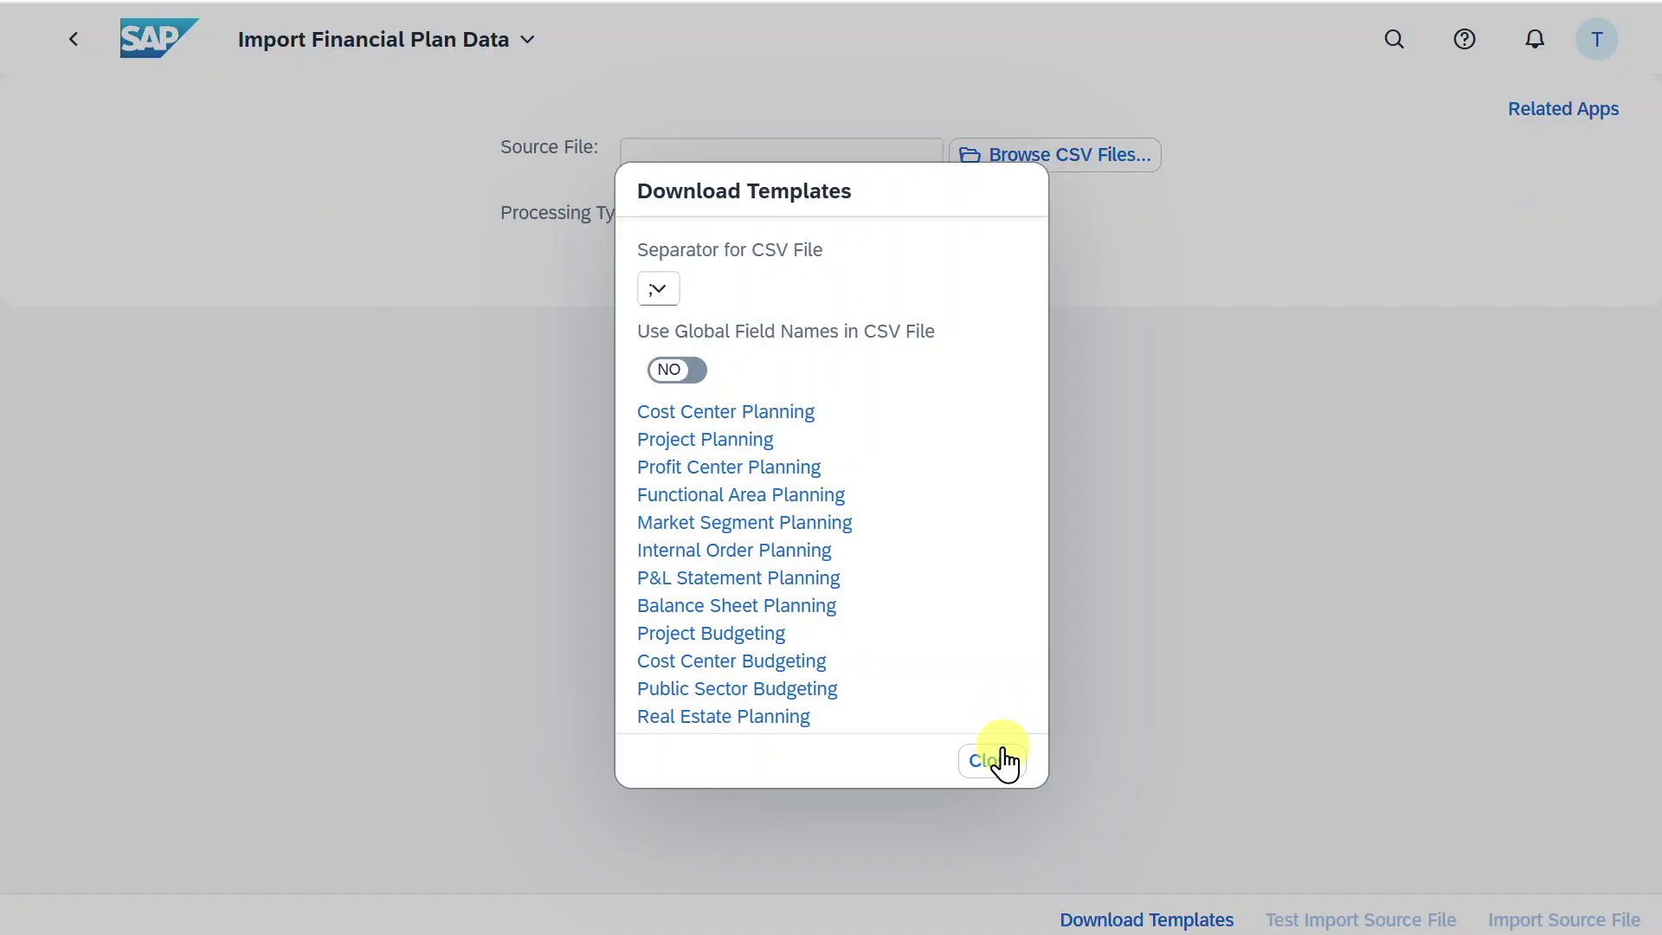
# - Close the template download dialog and load the TemplateForCostCenterBudgeting CSV as the source file in Import Financial Plan Data
pyautogui.click(1004, 761)
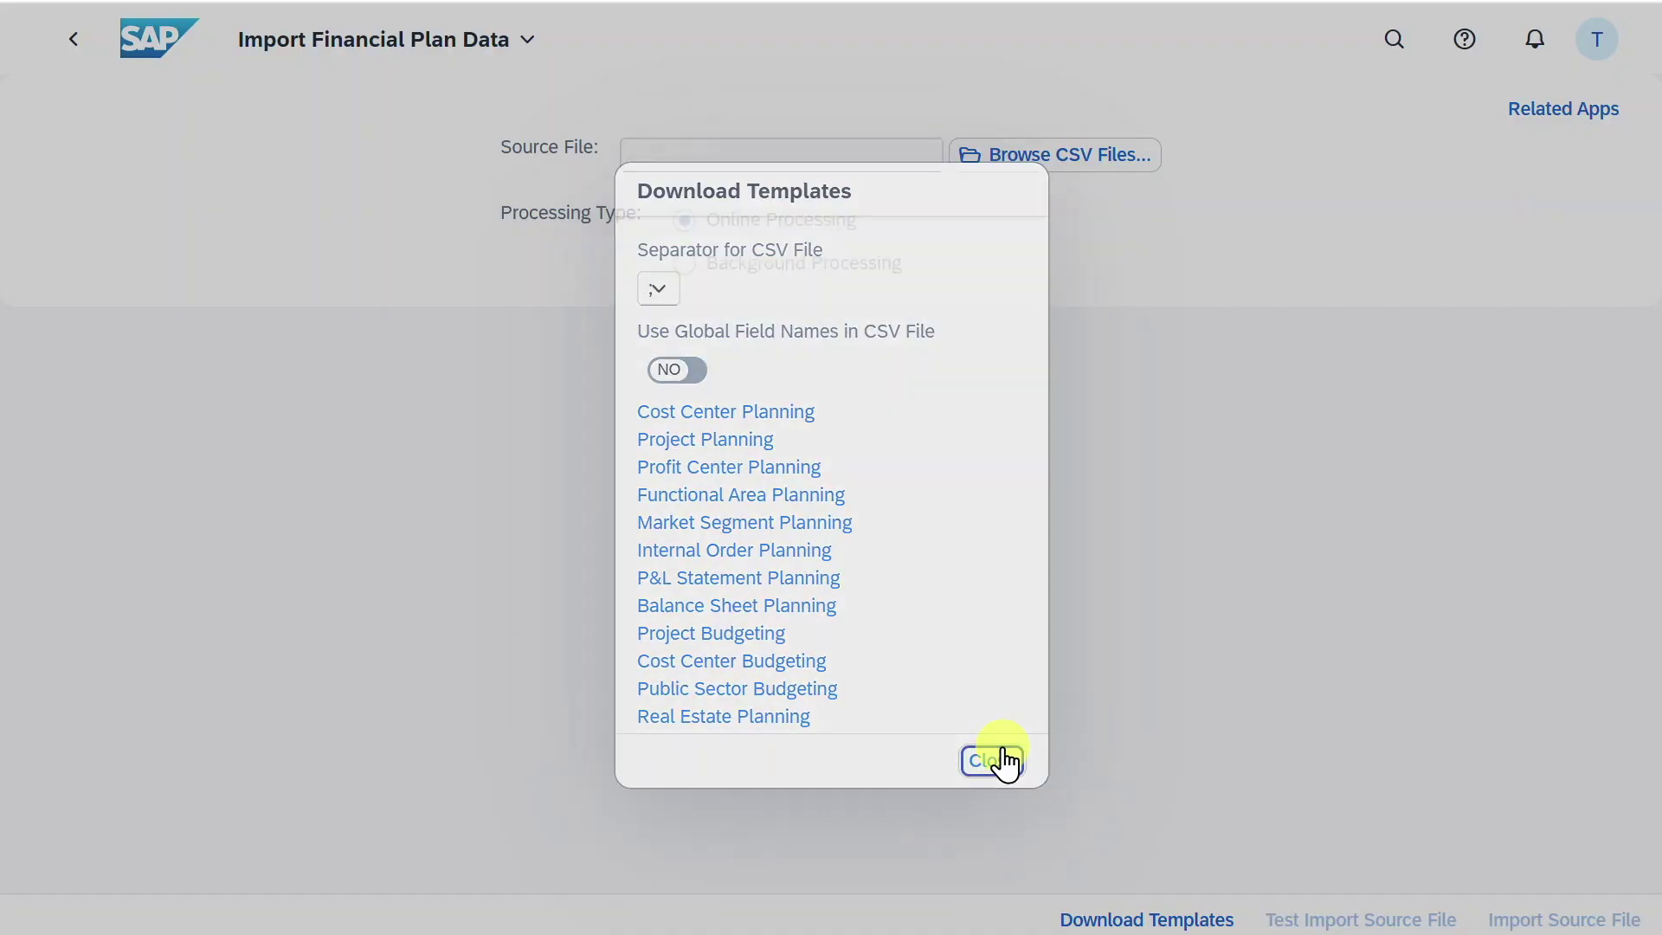
pyautogui.click(1027, 163)
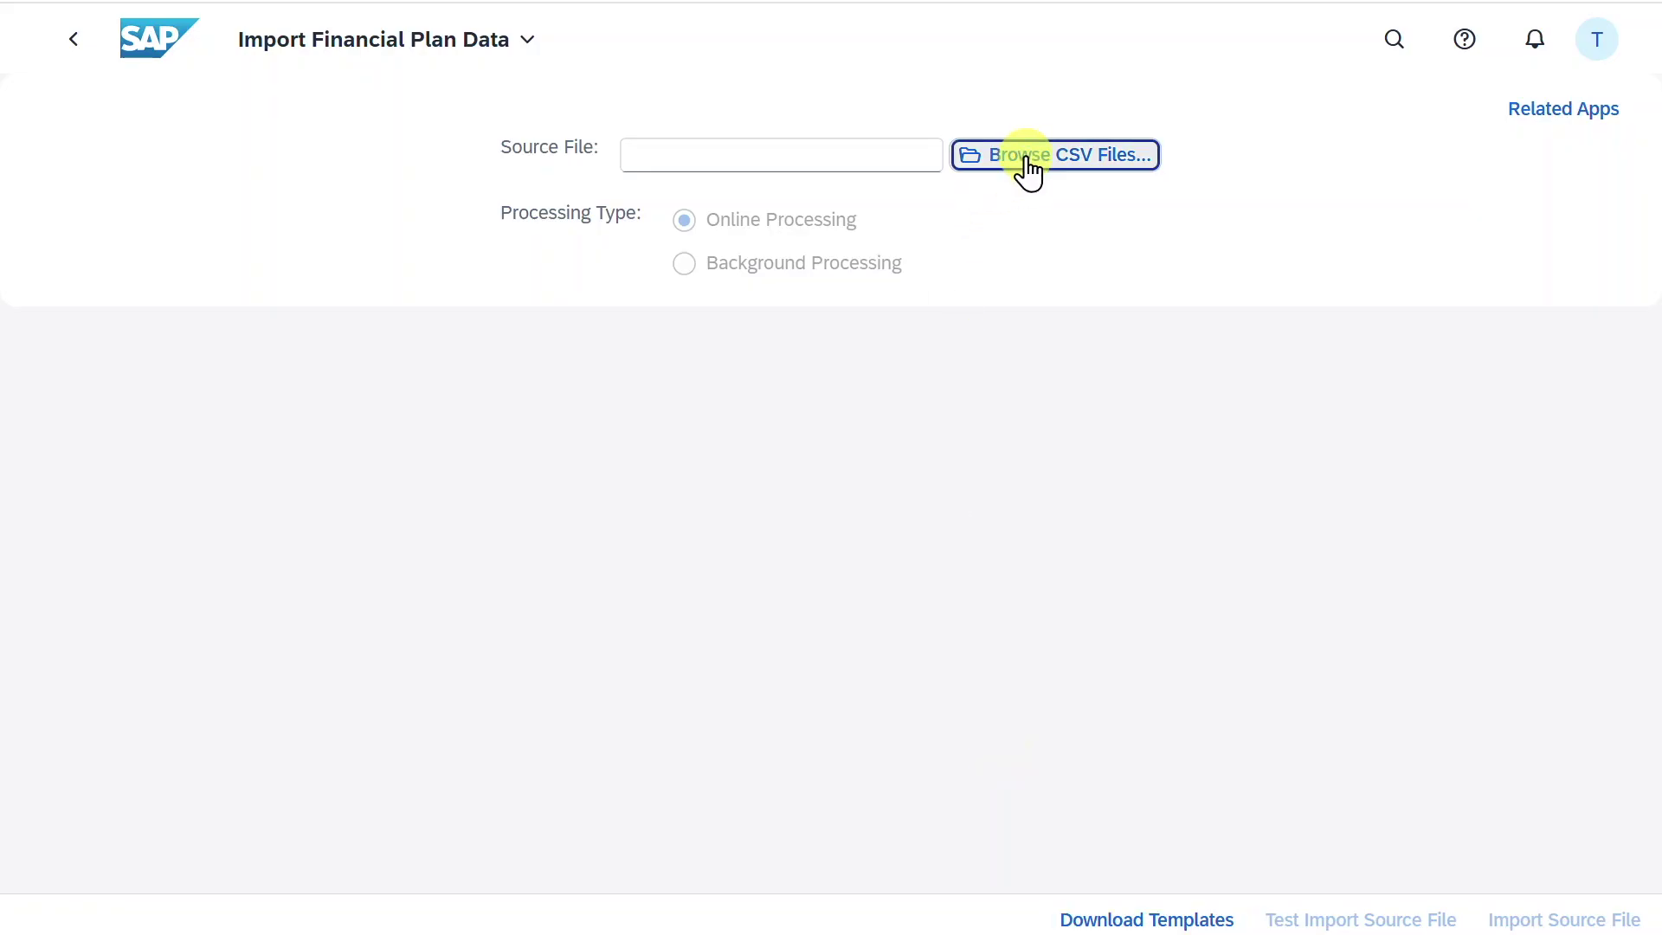
pyautogui.click(352, 130)
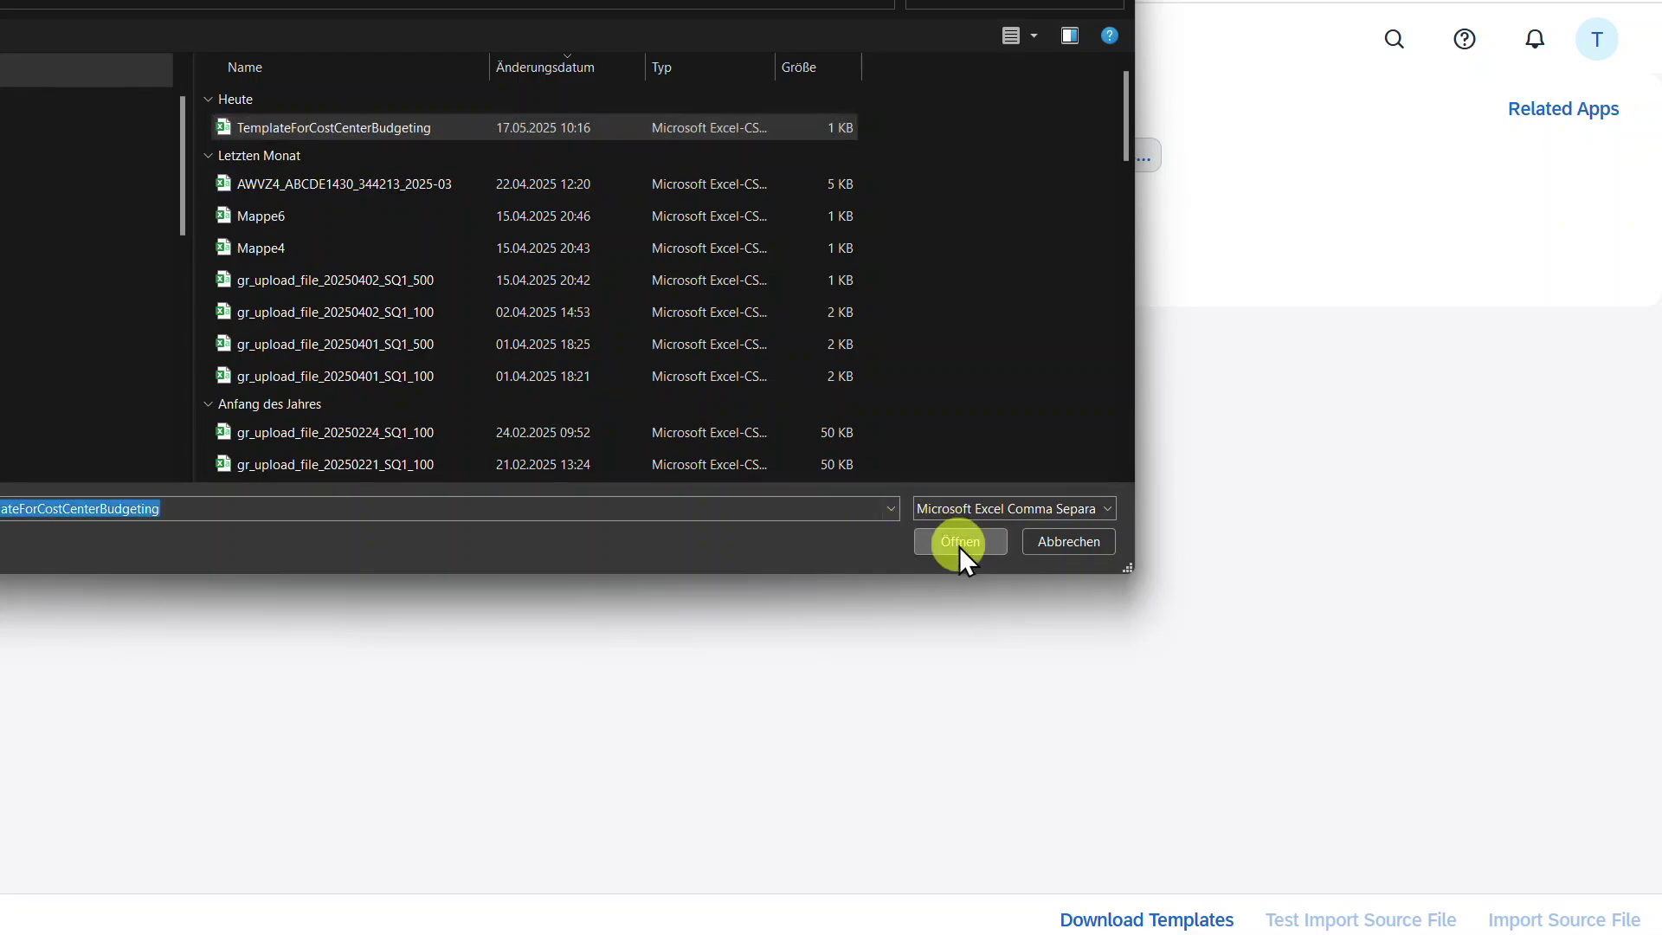
pyautogui.click(959, 547)
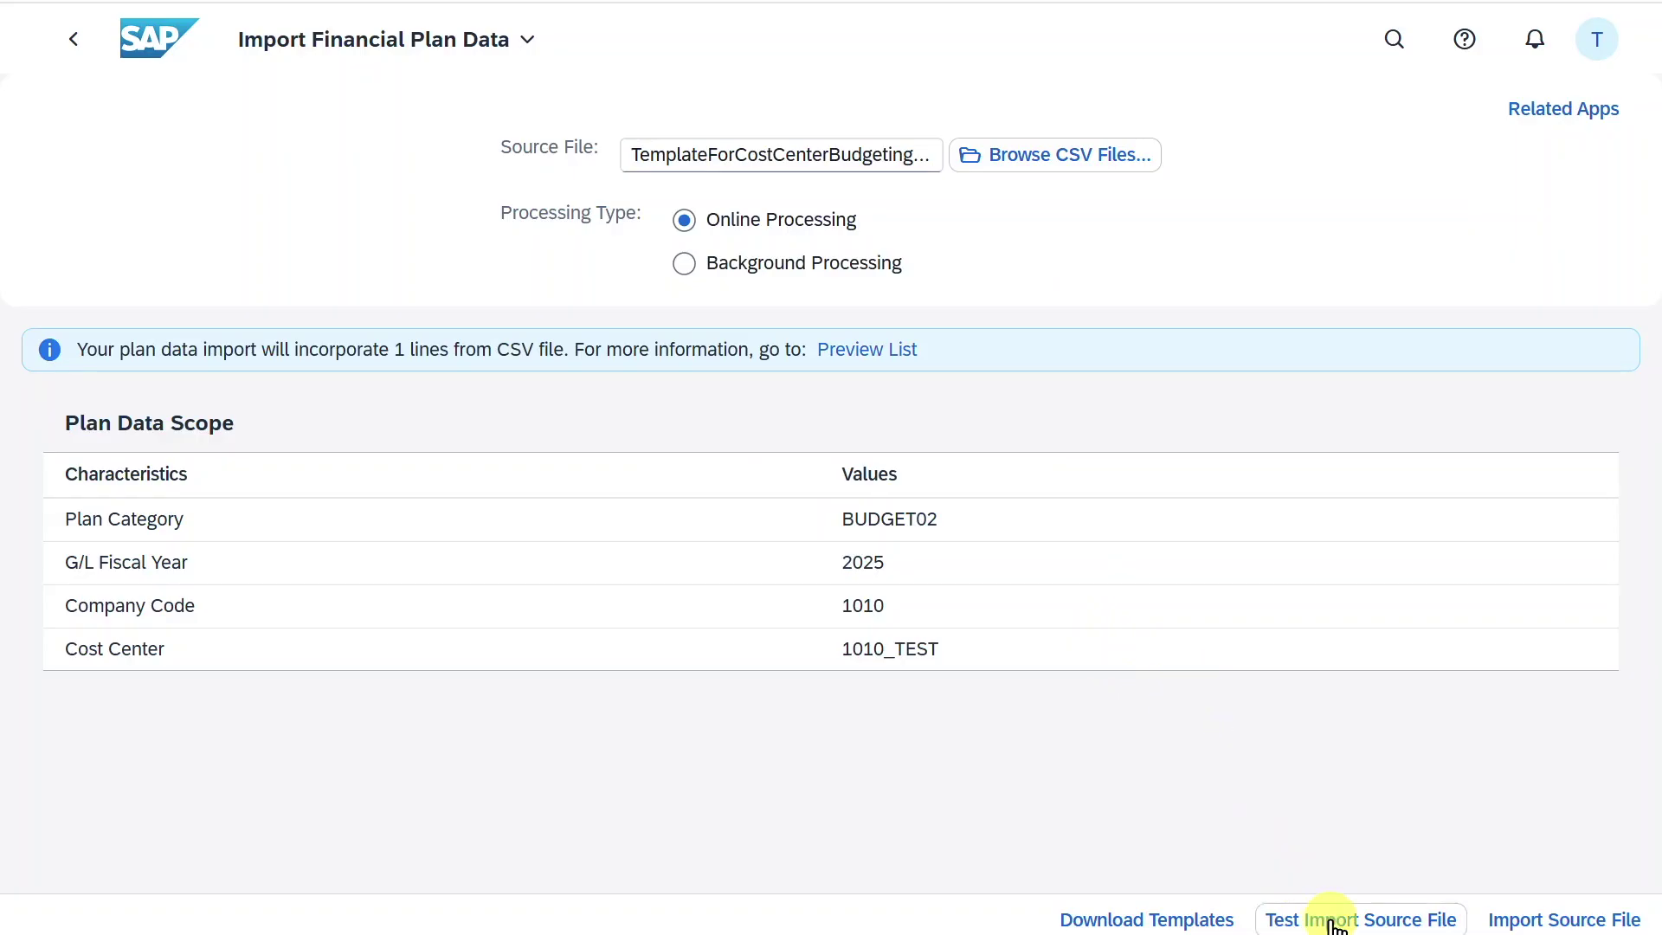
# - Run a test import of the source file and import the plan data
pyautogui.click(1334, 921)
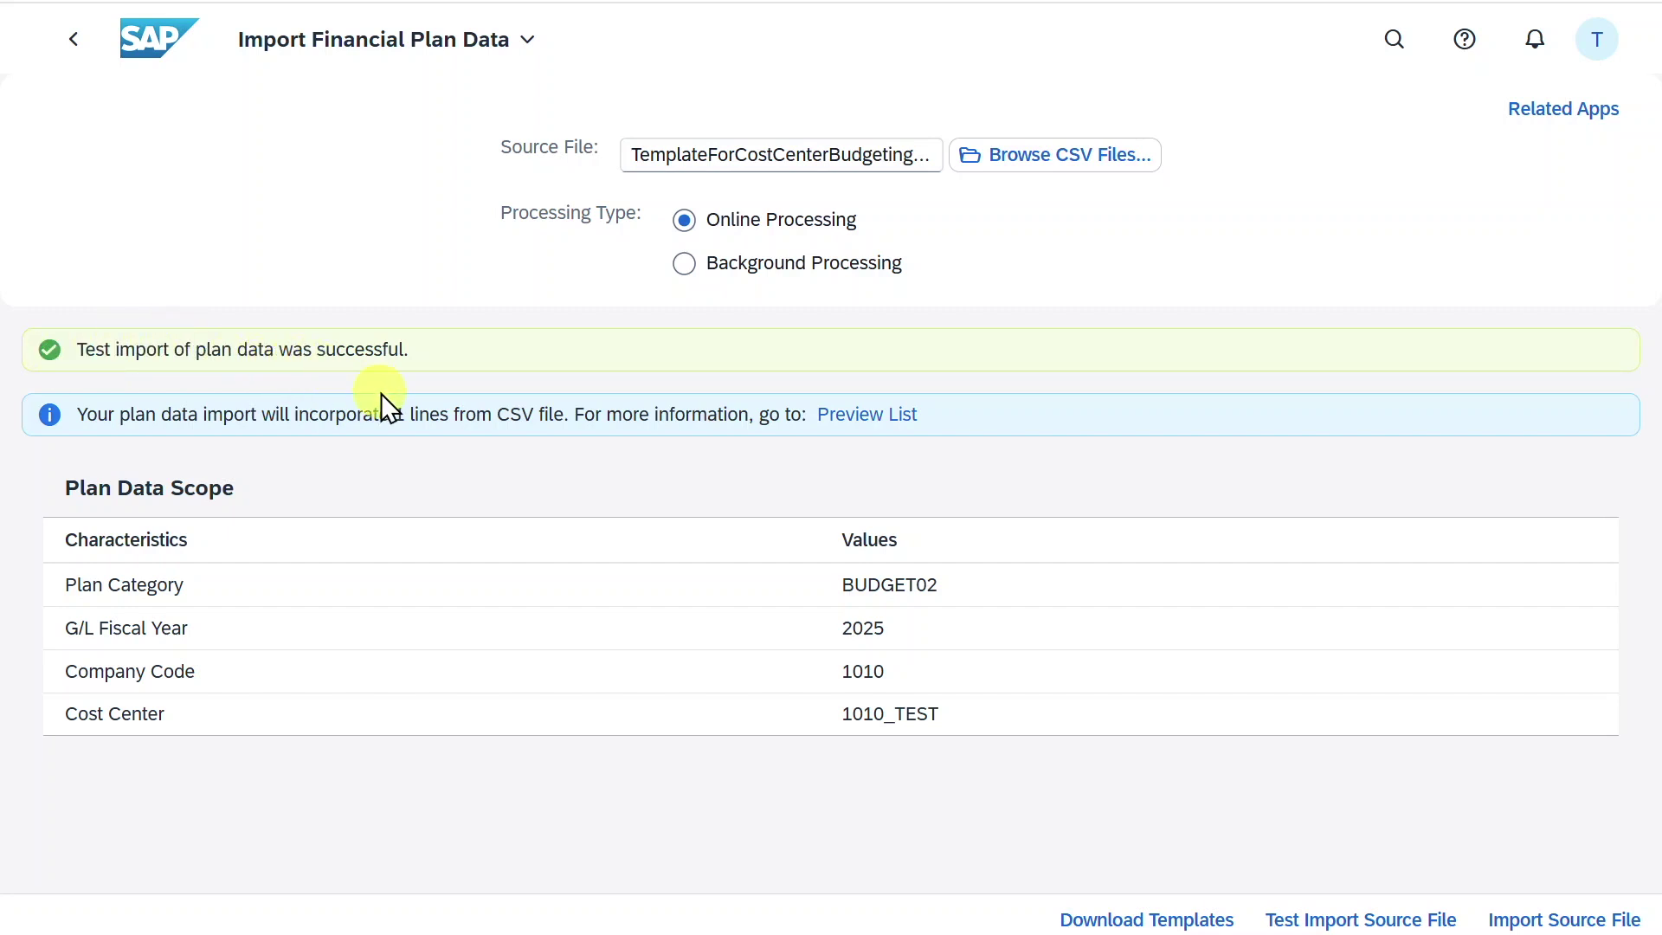
pyautogui.click(1558, 921)
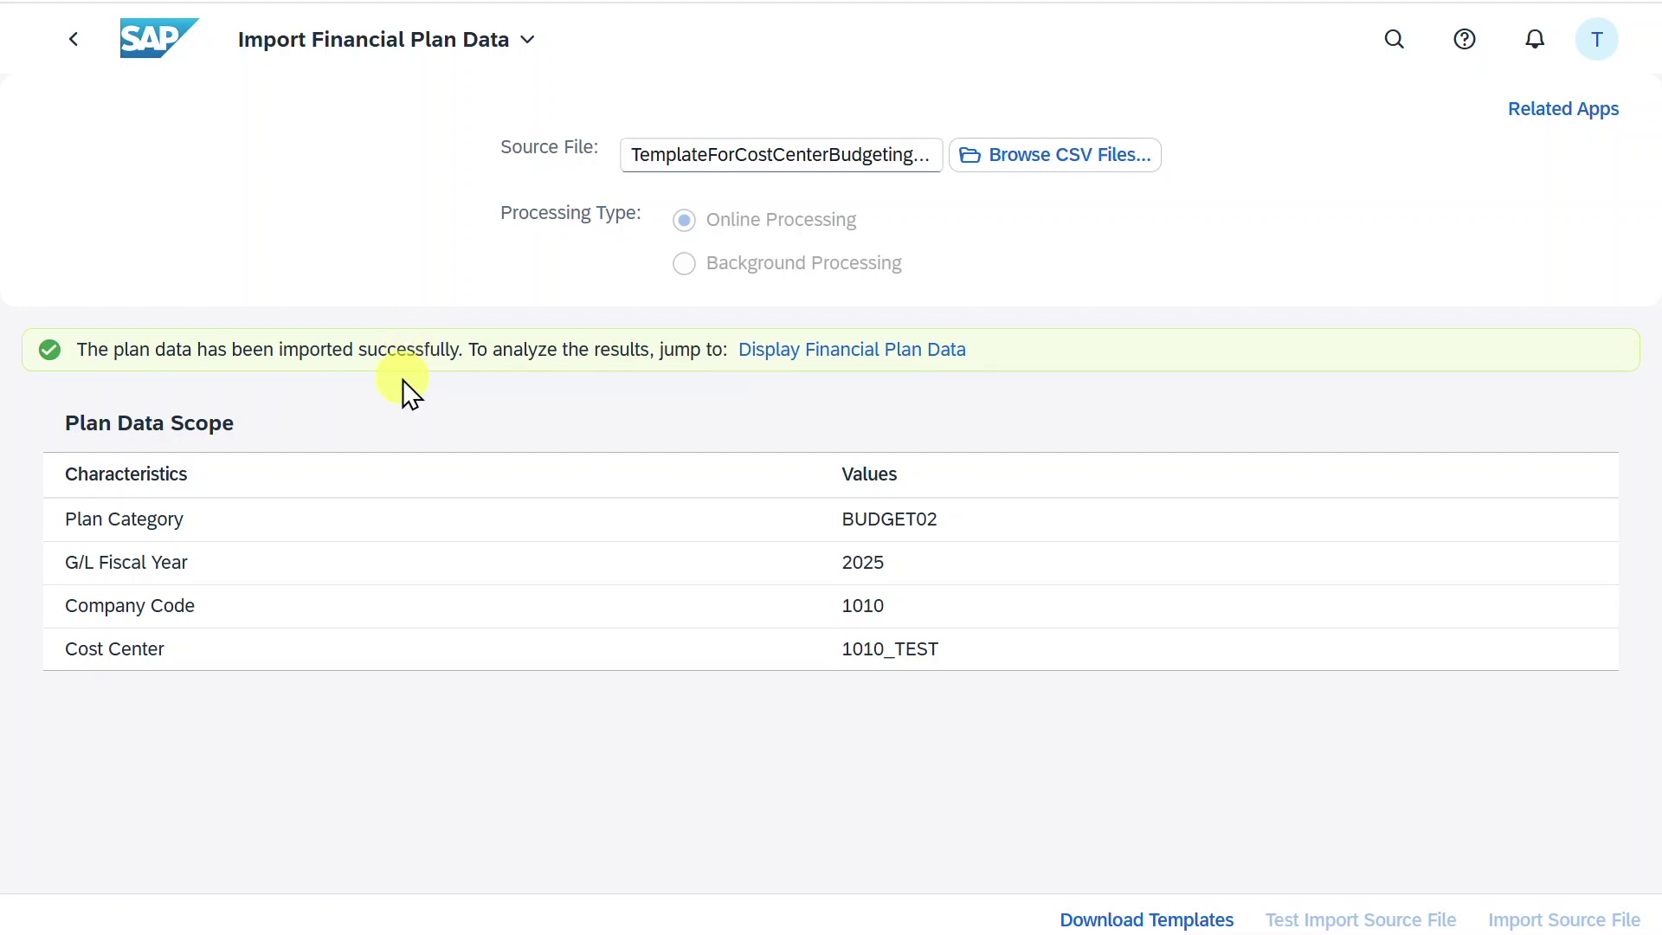
# - Search for and open the Cost Center Budget Report app
pyautogui.click(1384, 47)
pyautogui.write('cost center bu')
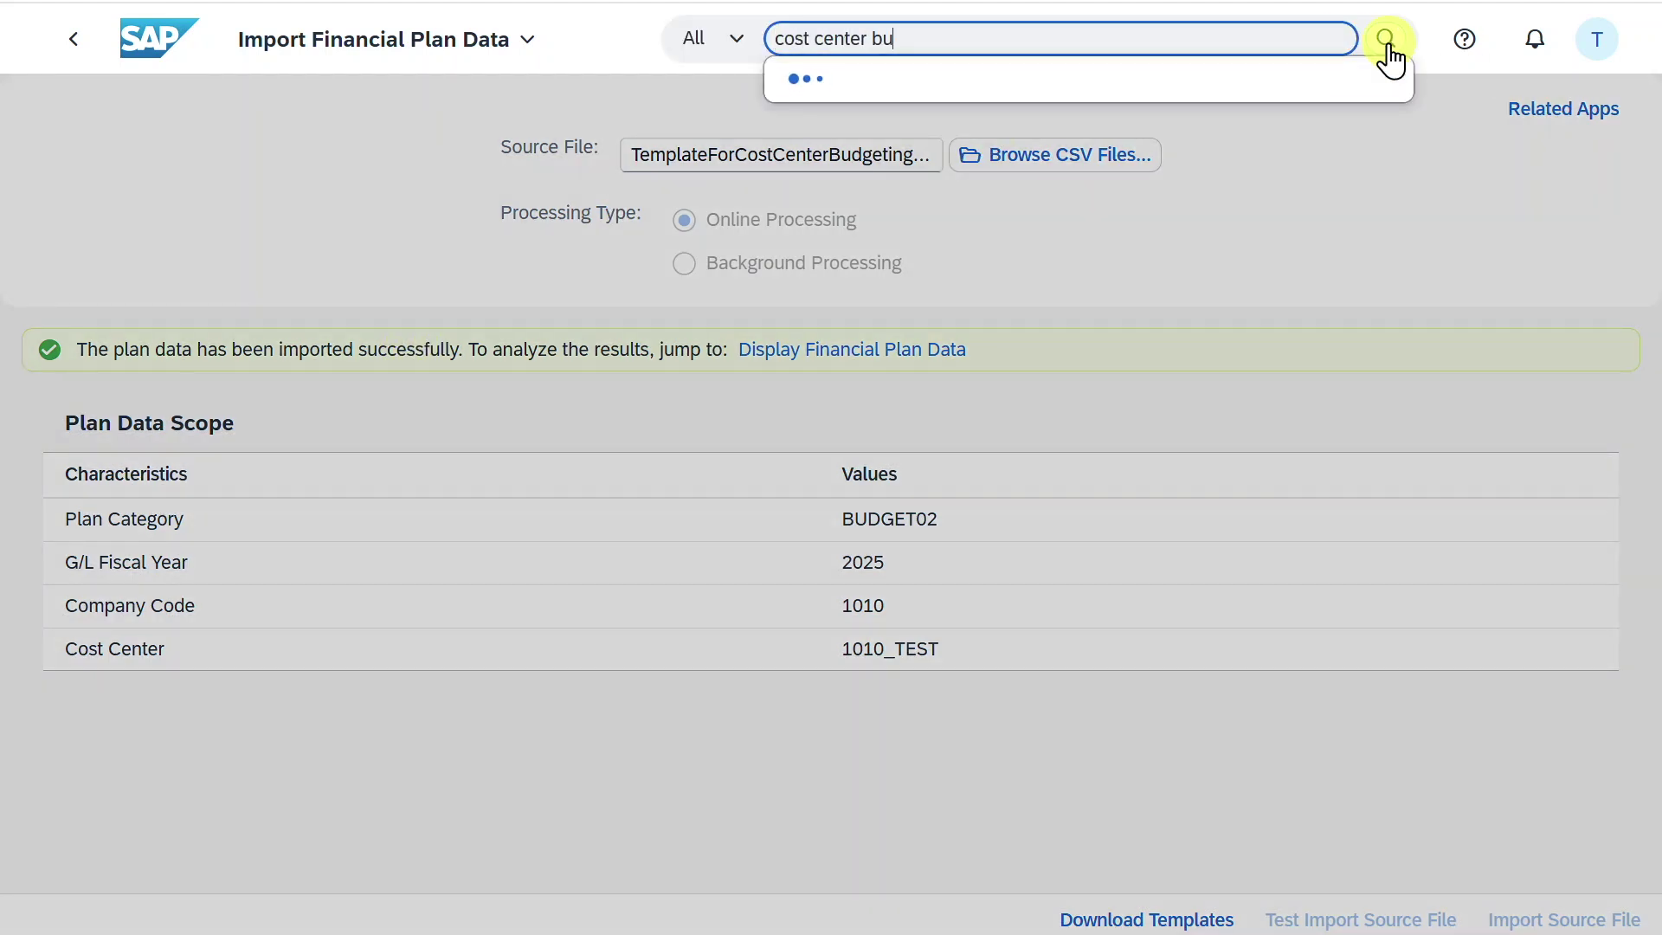
pyautogui.click(1037, 177)
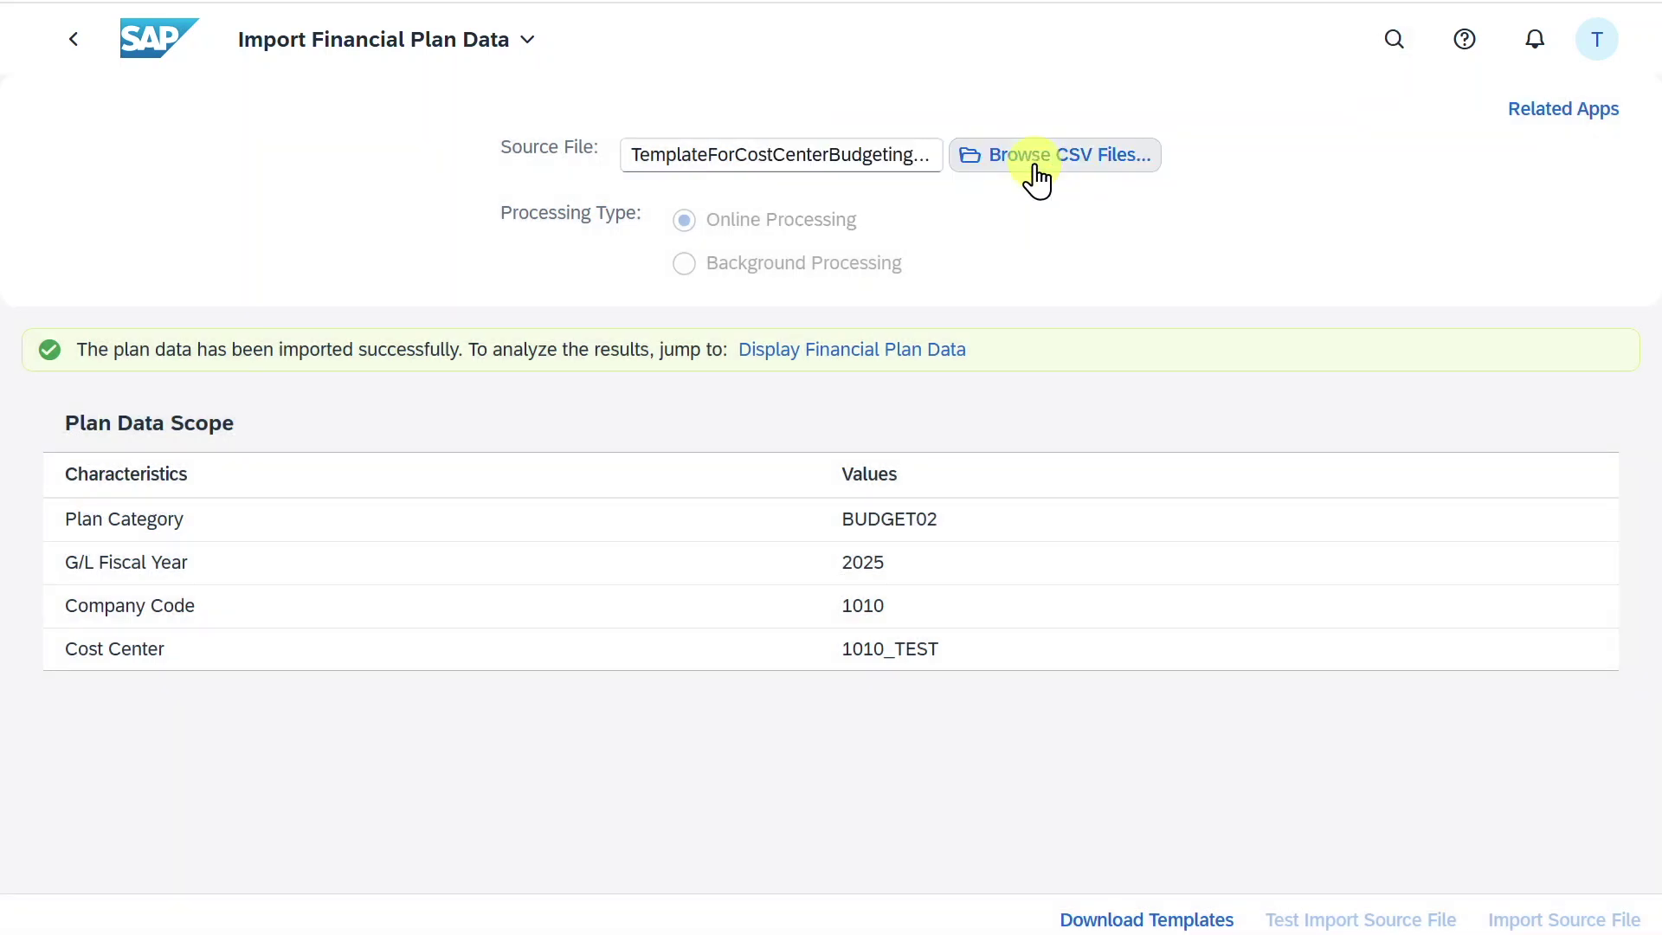
# - Run the budget report for company code 1010, fiscal year 2025 and budget-carrying cost center 1010_TEST
pyautogui.click(222, 303)
pyautogui.click(270, 416)
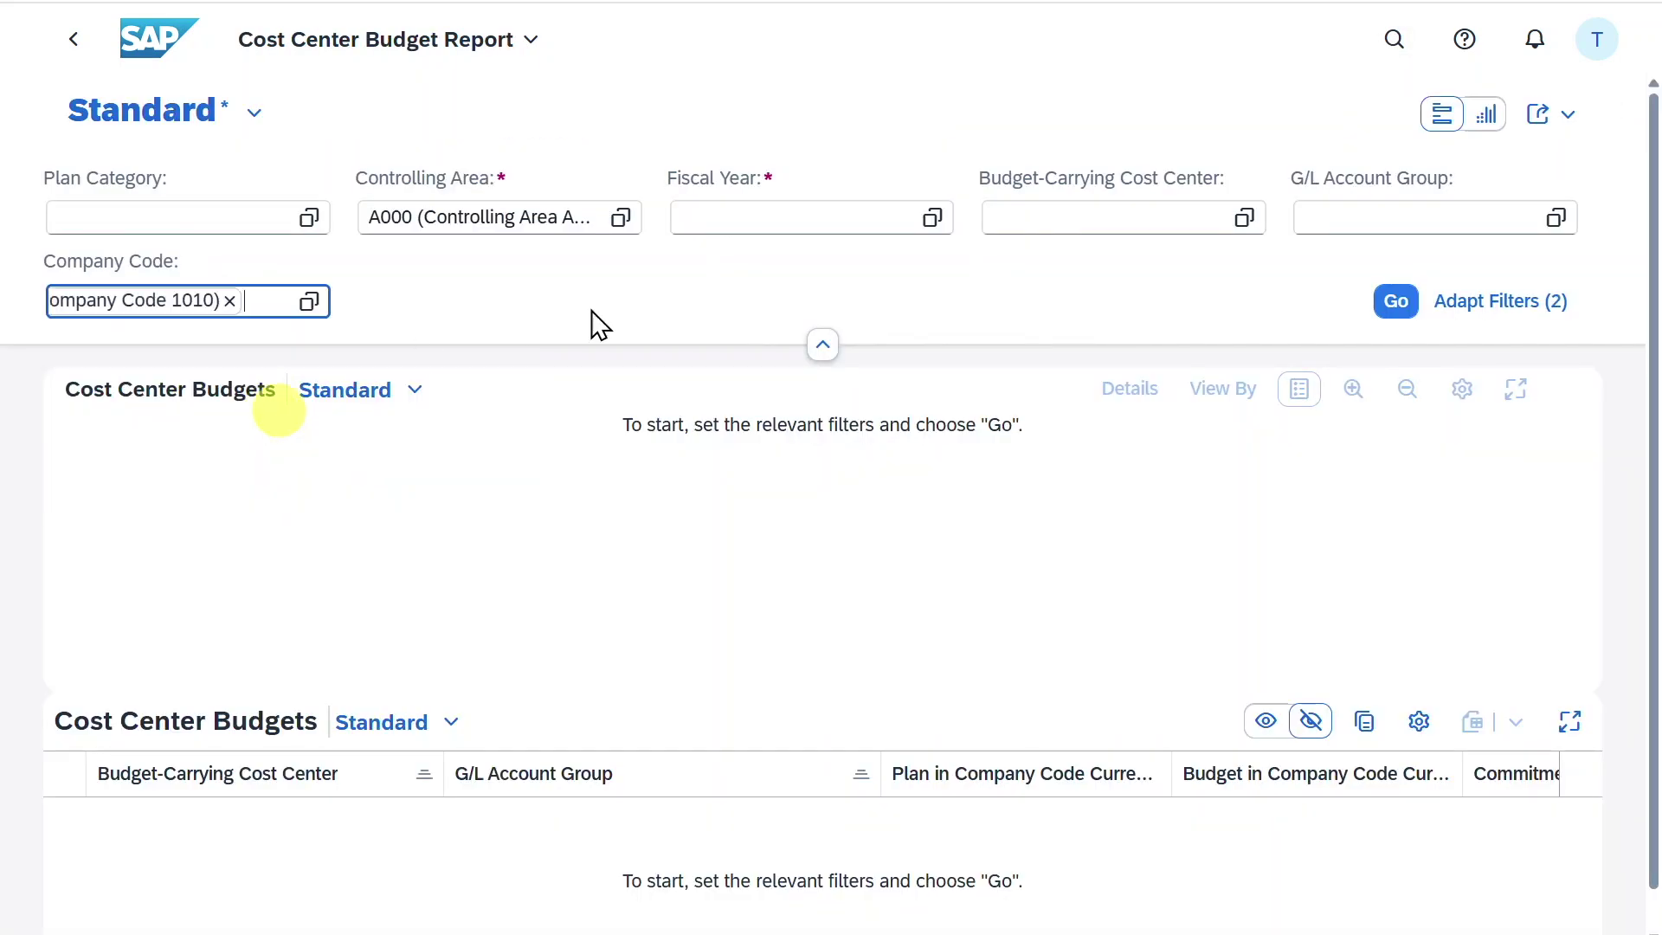
pyautogui.click(790, 212)
pyautogui.write('202')
pyautogui.click(1046, 226)
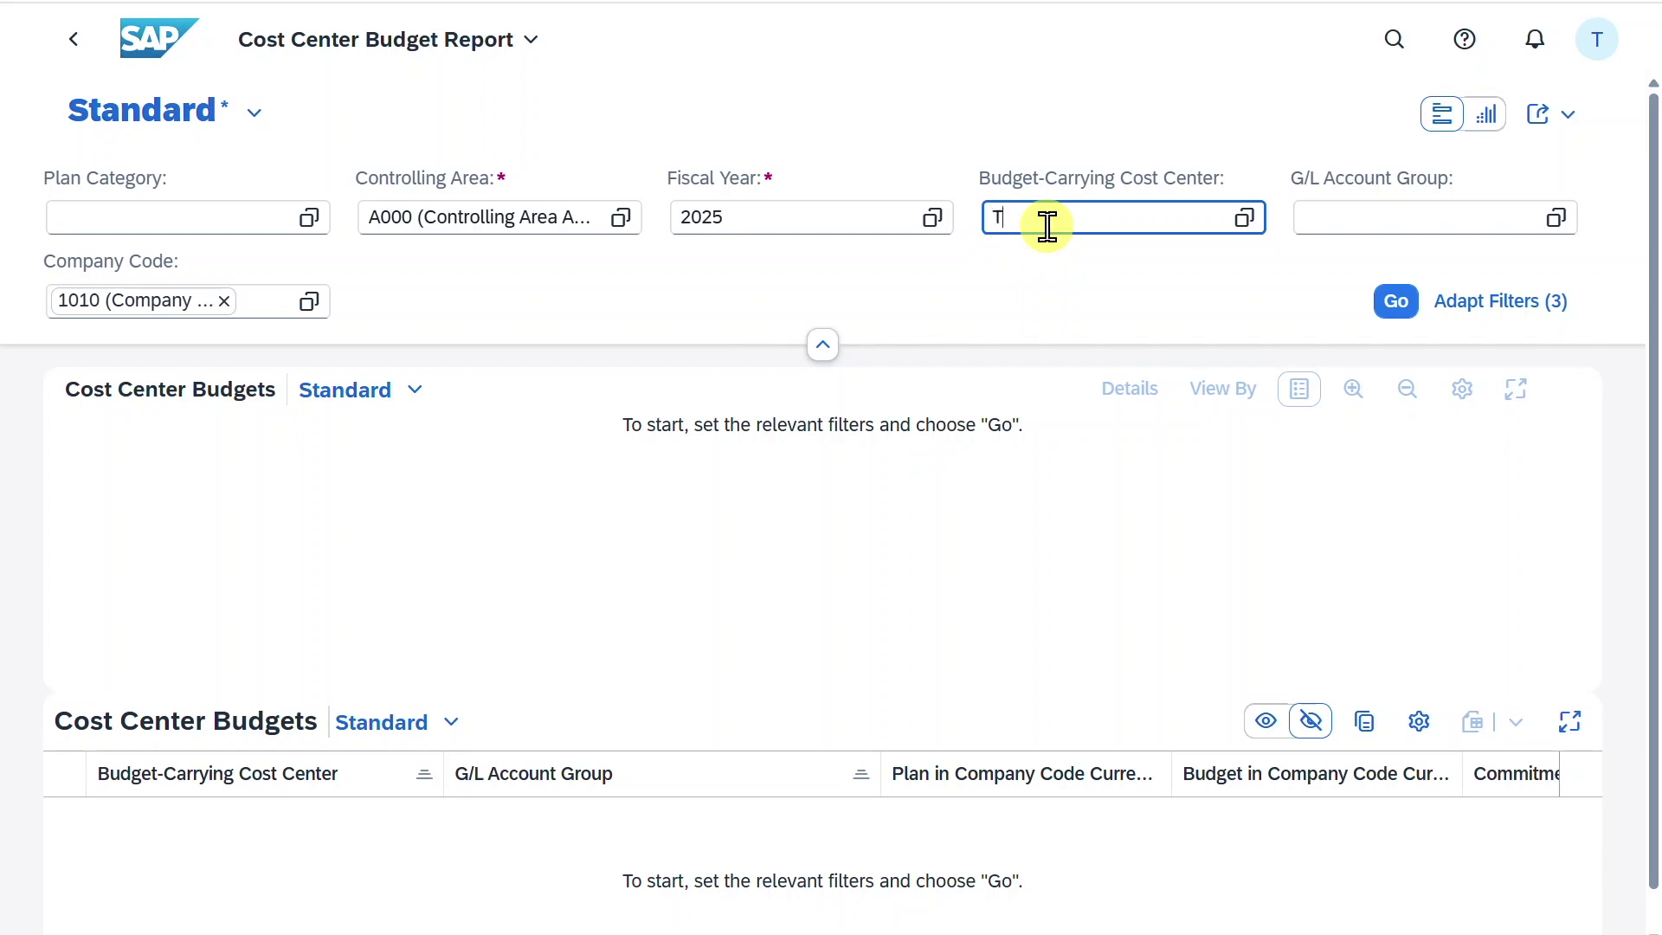
pyautogui.write('TES')
pyautogui.press('Return')
pyautogui.click(1396, 301)
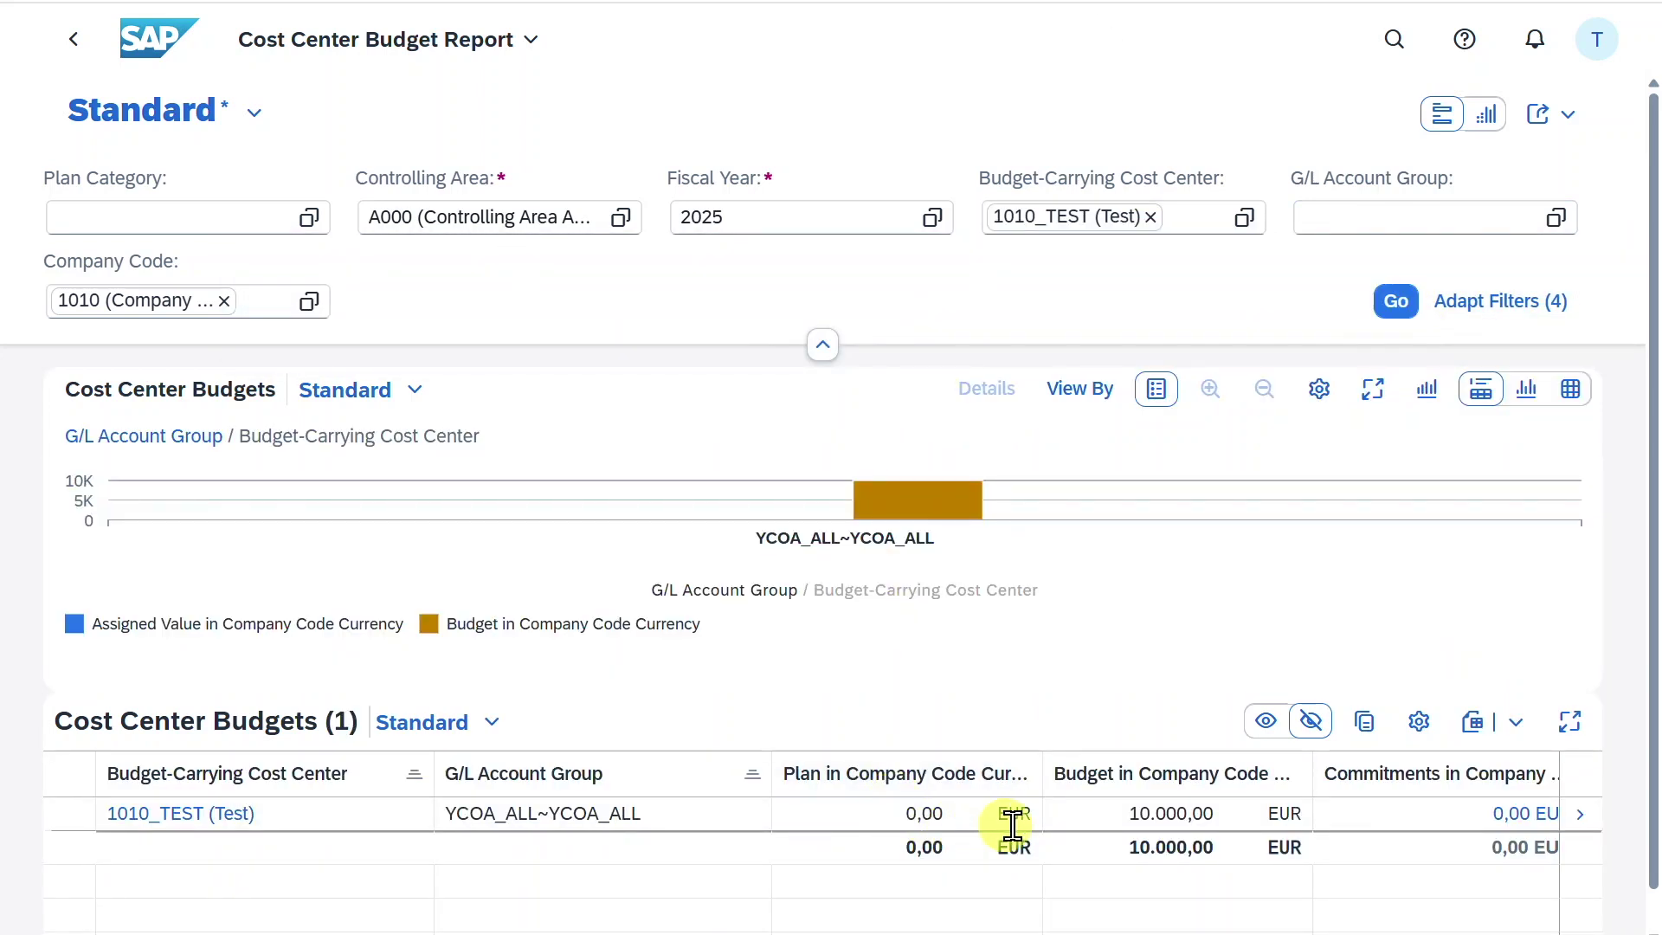
# - Check the budget in company code currency for cost center 1010_TEST in the report
pyautogui.click(1129, 814)
pyautogui.moveTo(1129, 813); pyautogui.dragTo(1223, 813)
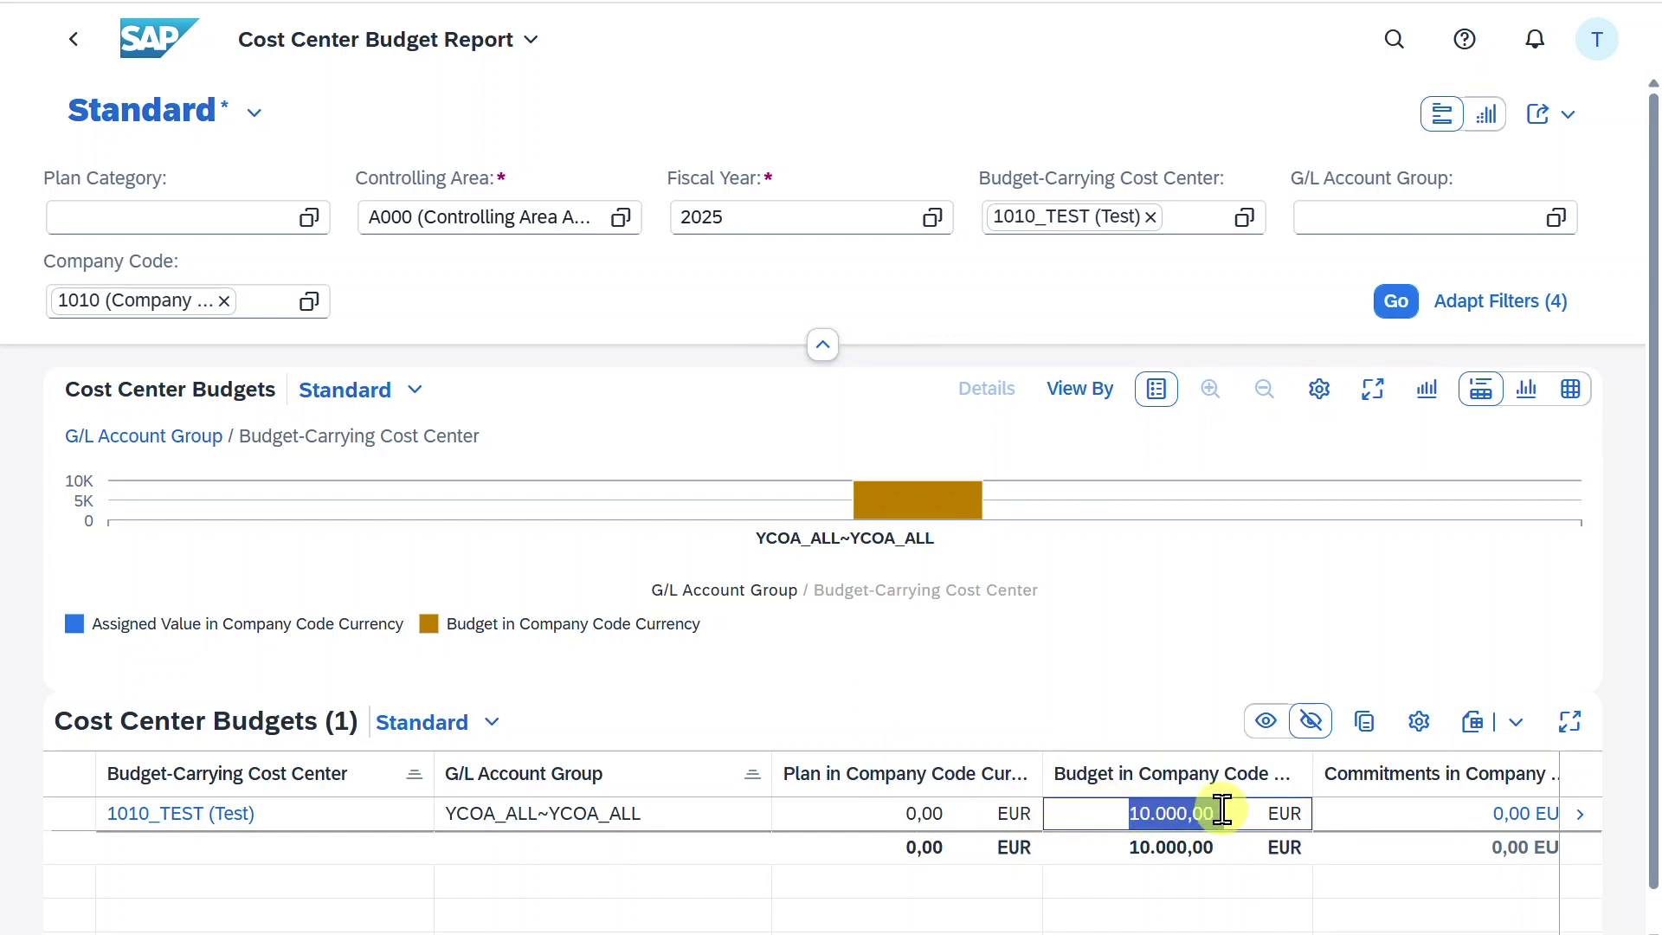
pyautogui.click(1298, 811)
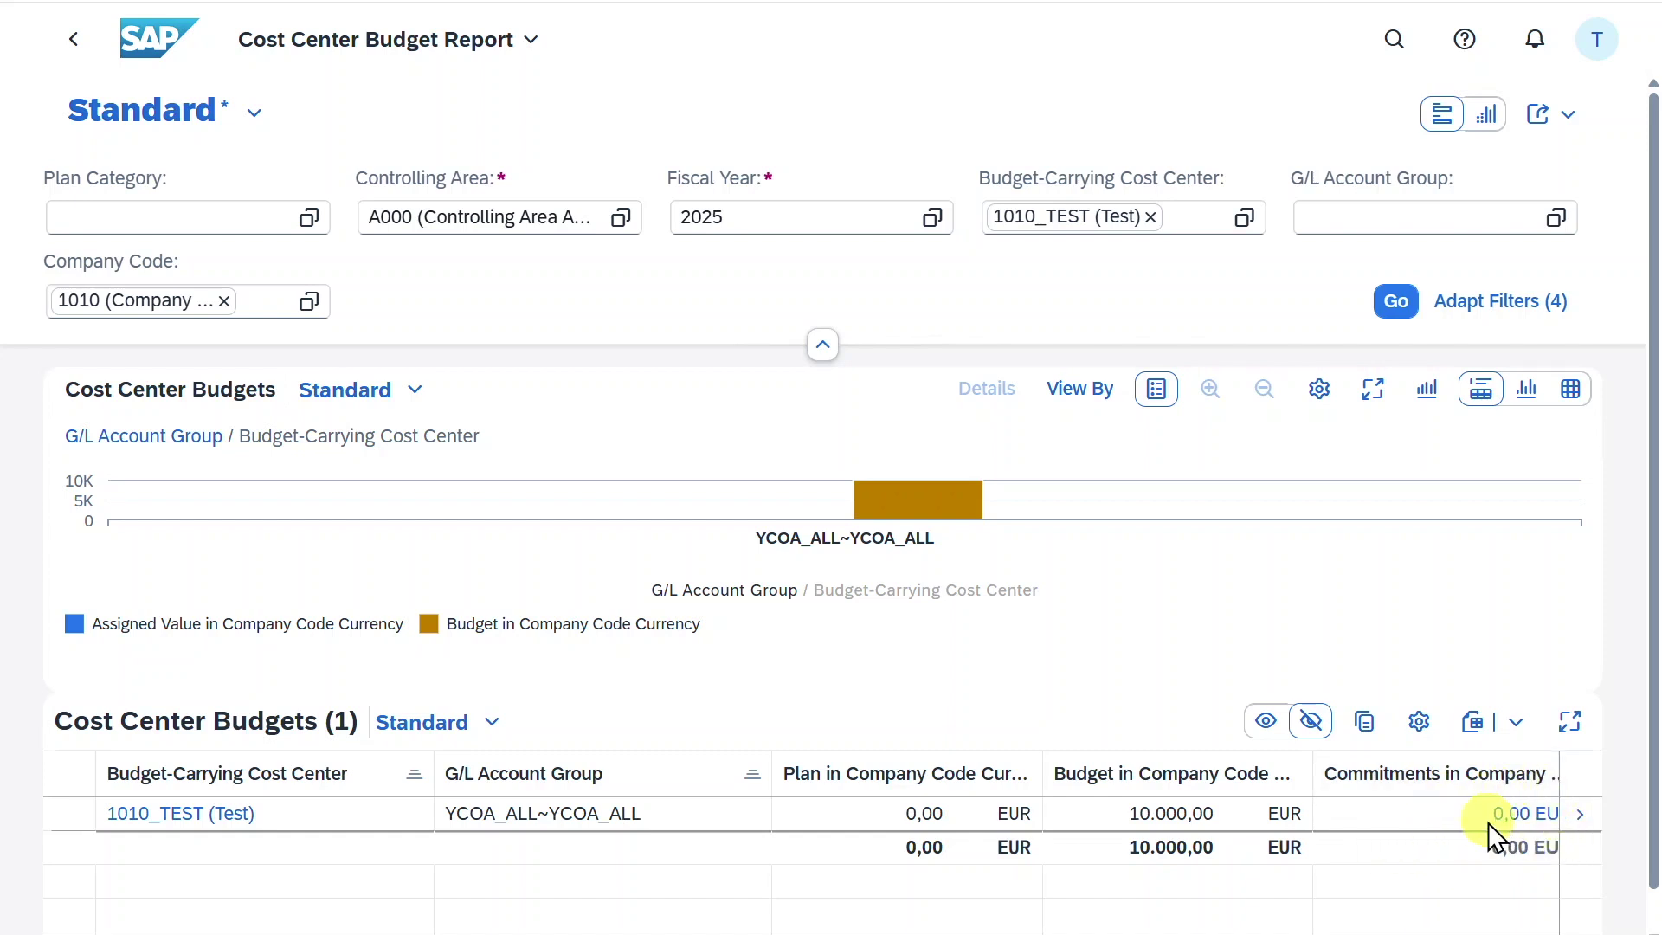
# - Search for and open the Manage Purchase Orders app and start a new purchase order
pyautogui.click(1392, 40)
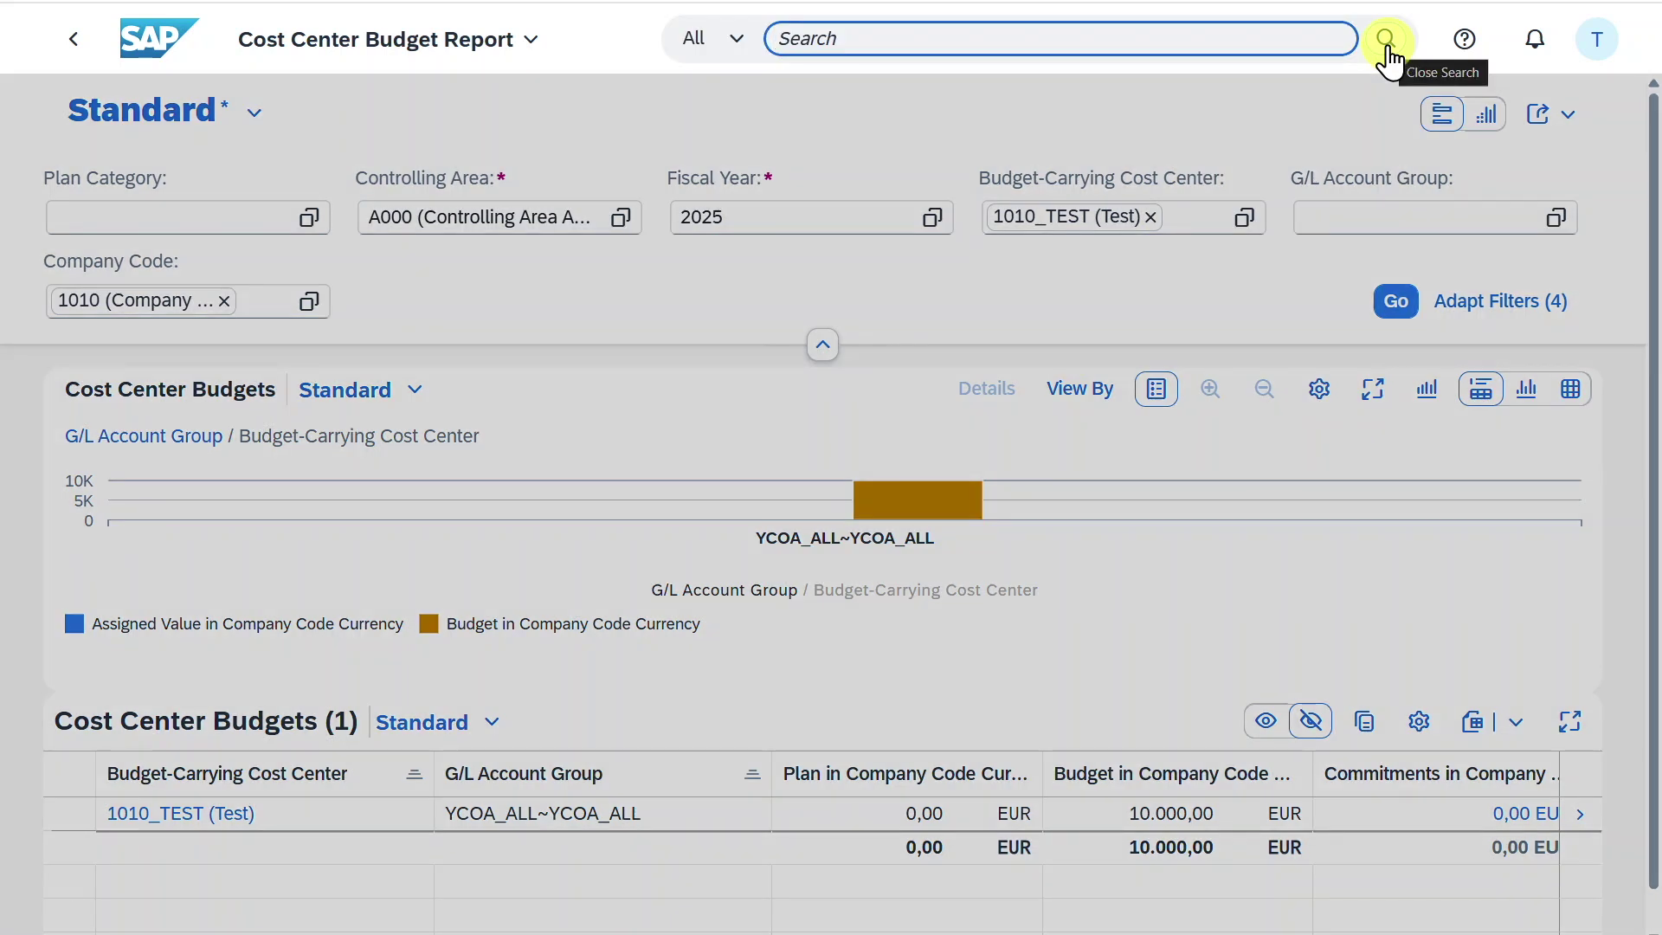
pyautogui.write('manage pur')
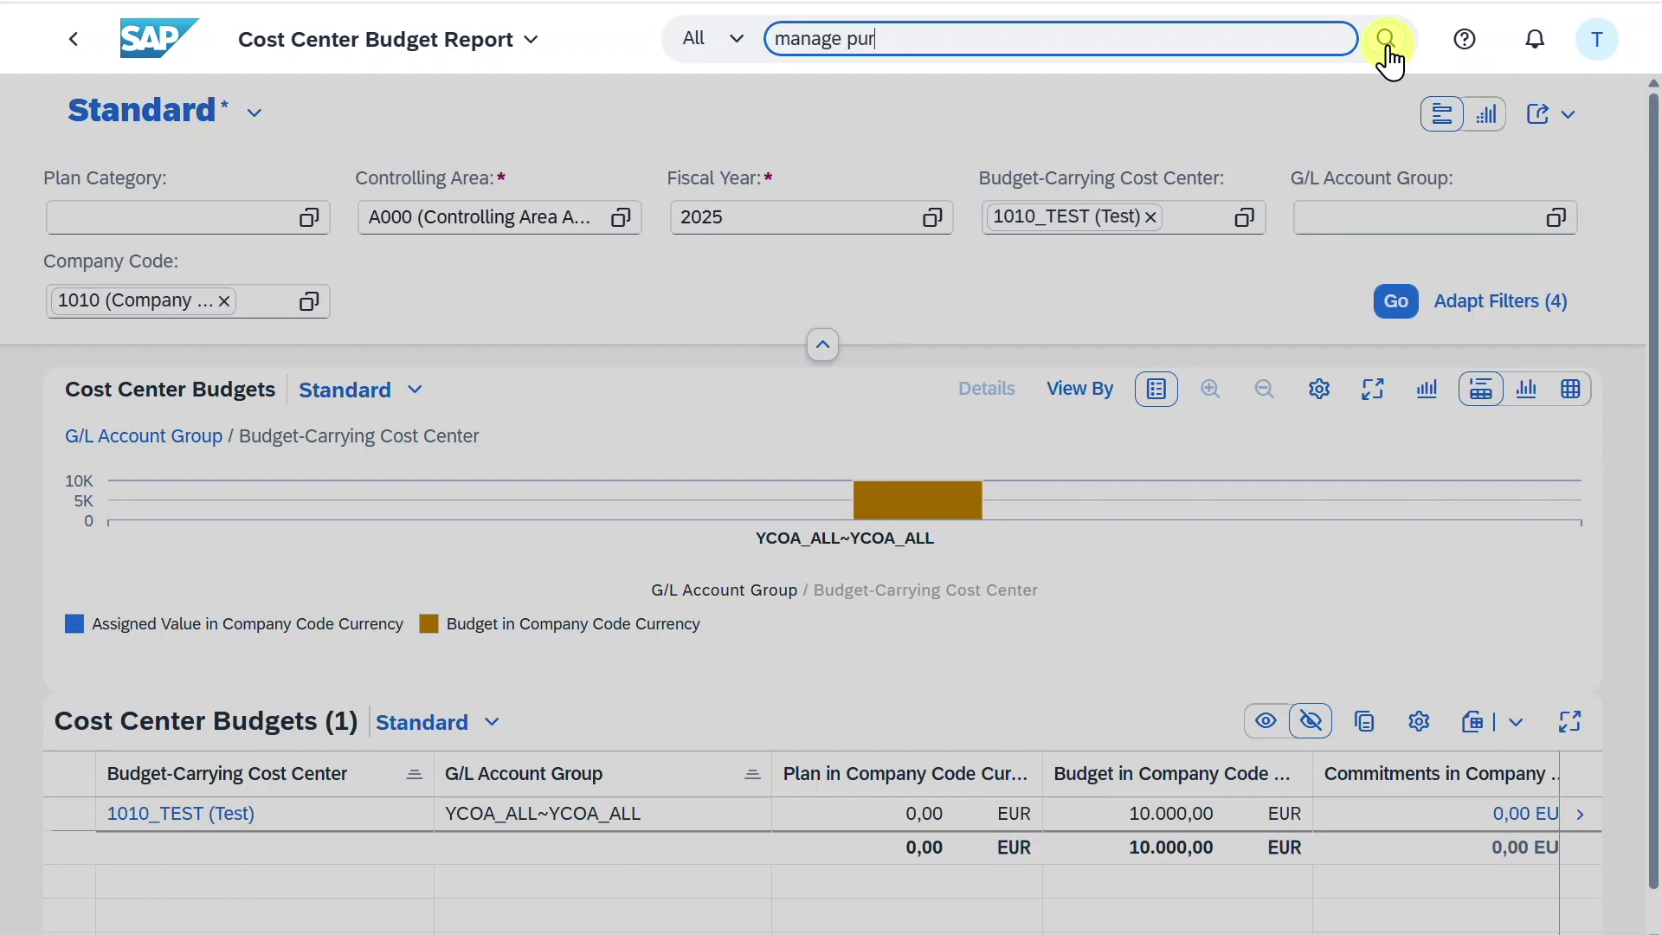
pyautogui.write('chase order')
pyautogui.click(938, 171)
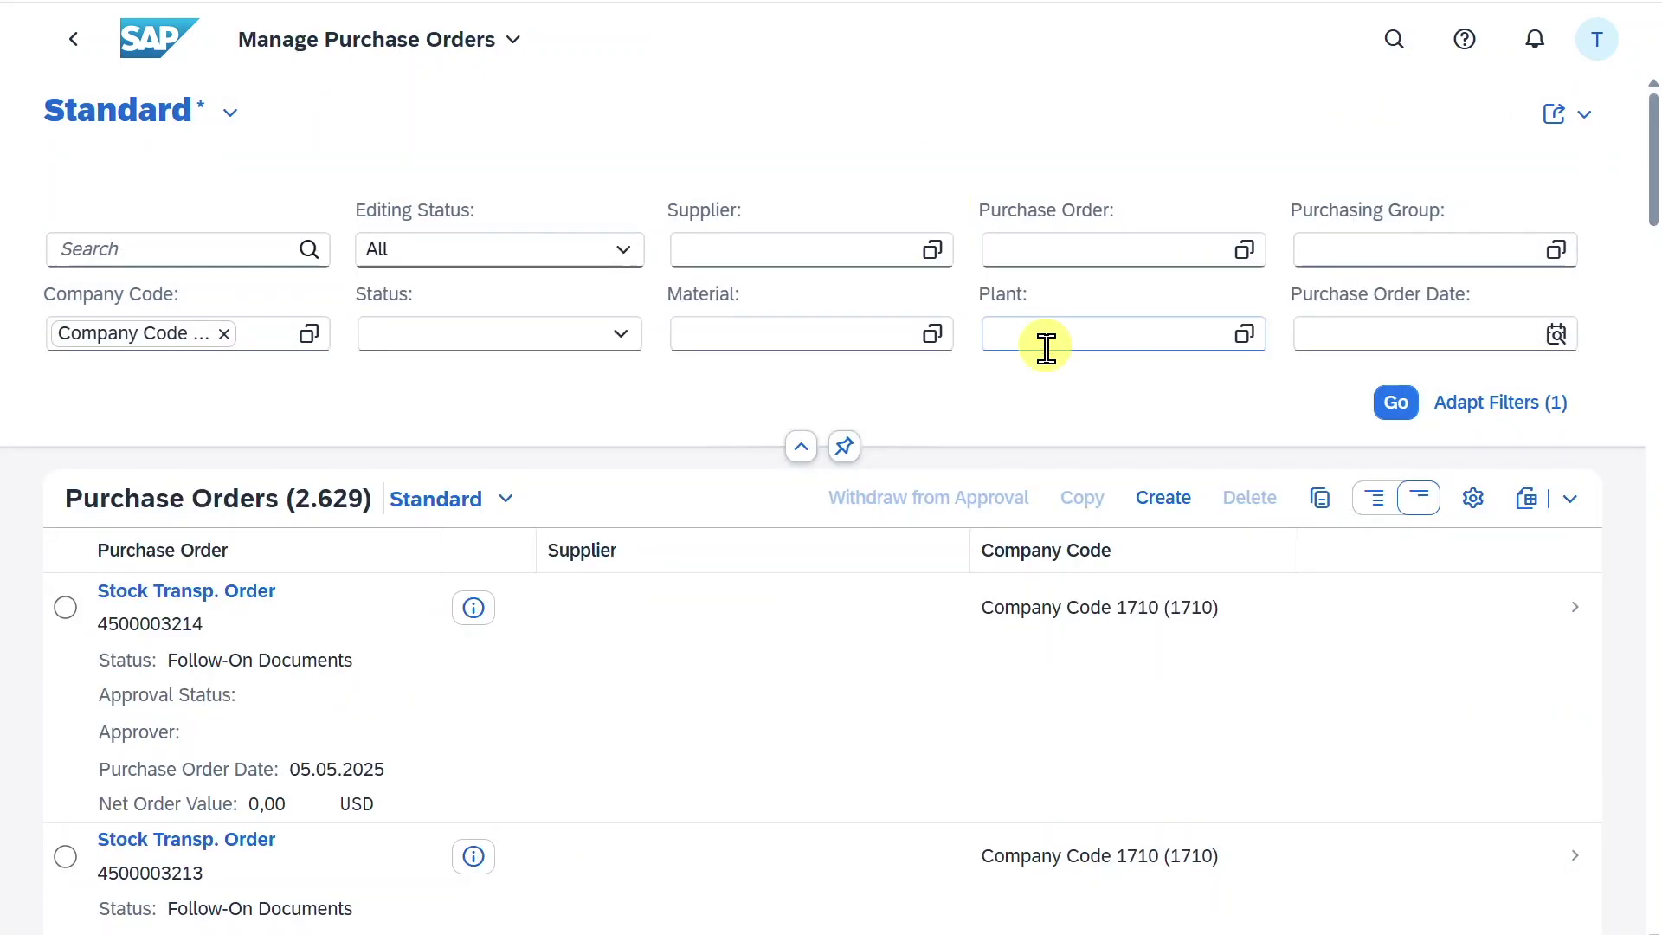
pyautogui.click(1164, 502)
# - Fill the purchase order header with currency EUR, purchasing group 001, purchasing organization 1010, company code 1010 and supplier Test Quota new
pyautogui.click(669, 424)
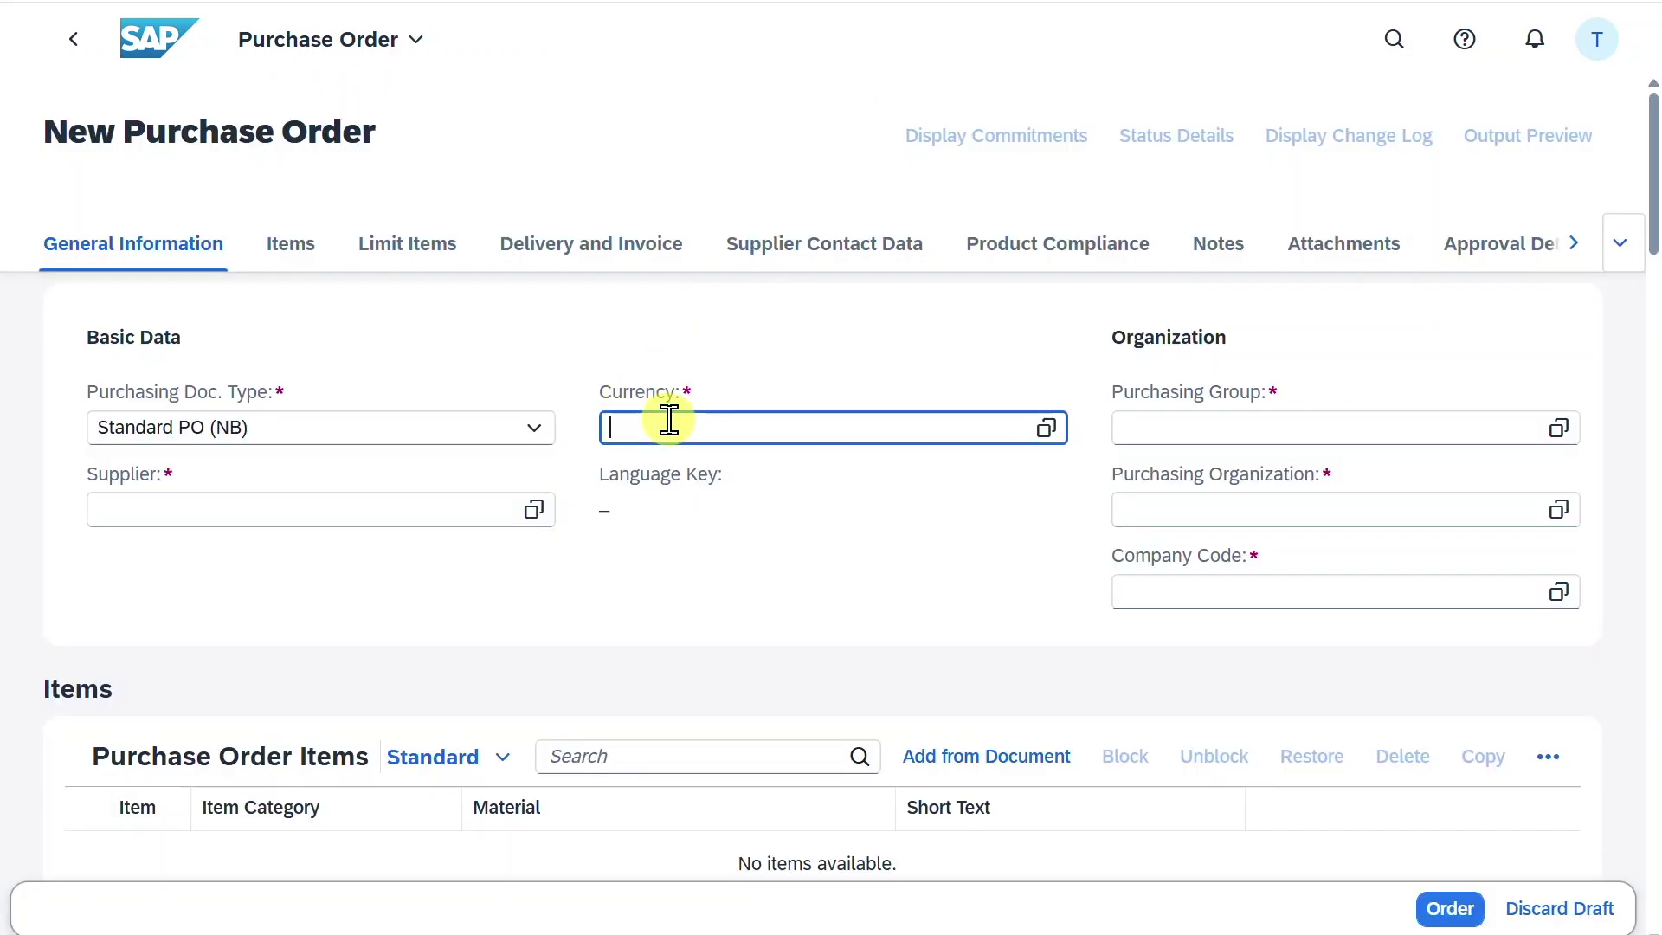
pyautogui.click(1556, 433)
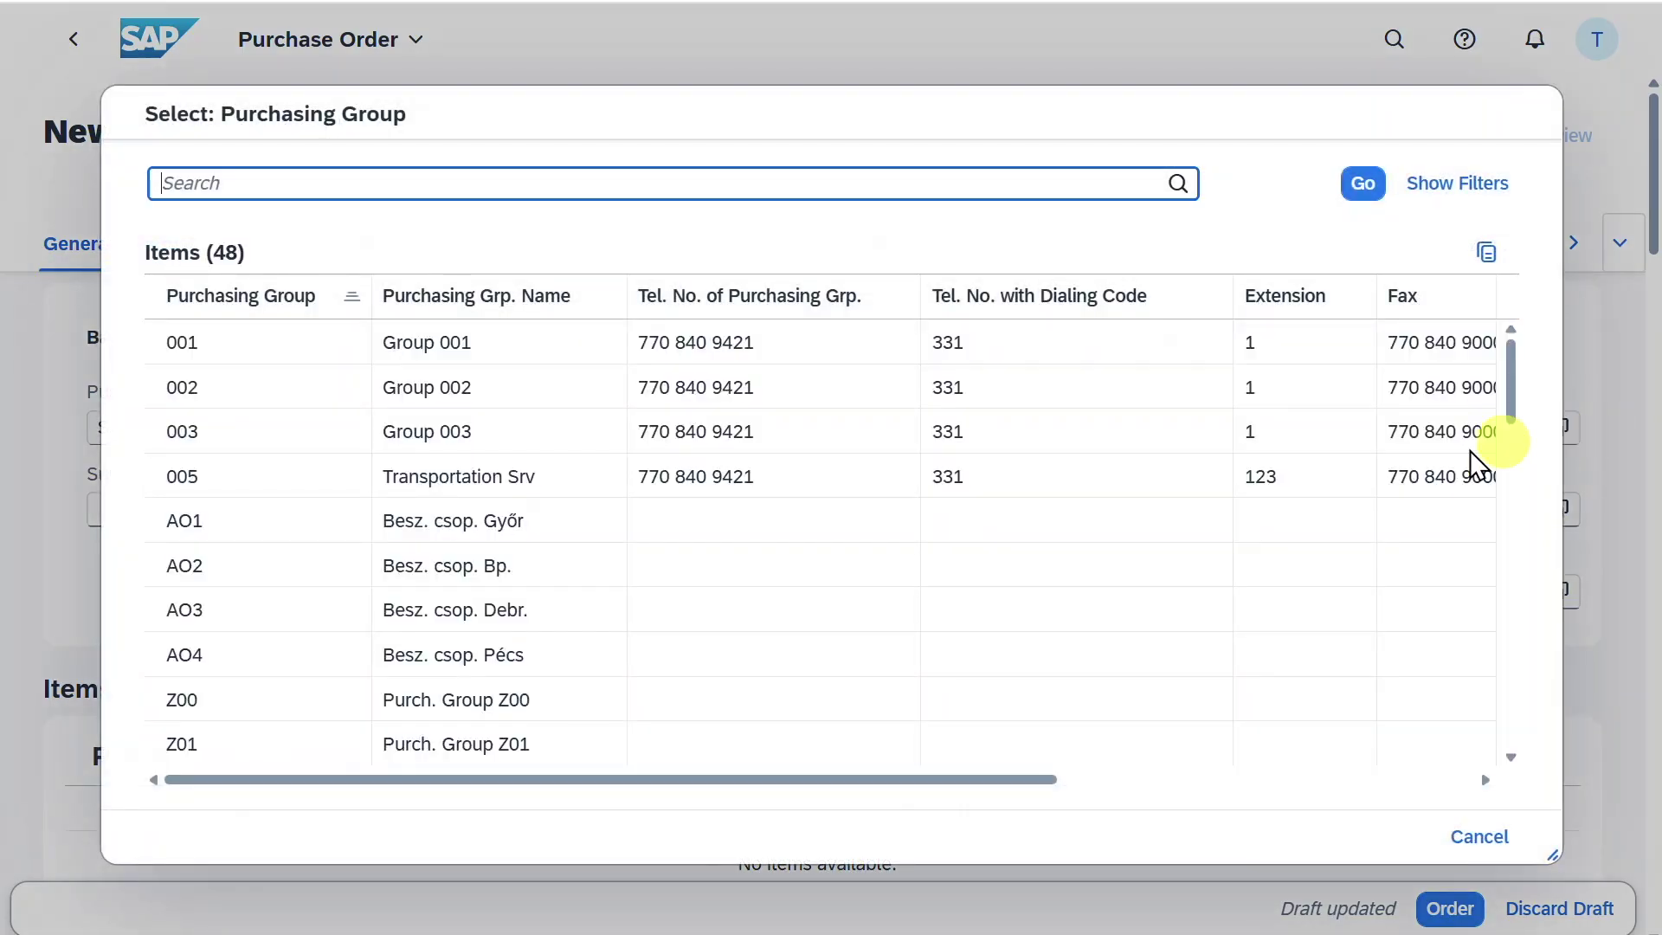
pyautogui.click(1472, 343)
pyautogui.click(1559, 509)
pyautogui.click(482, 372)
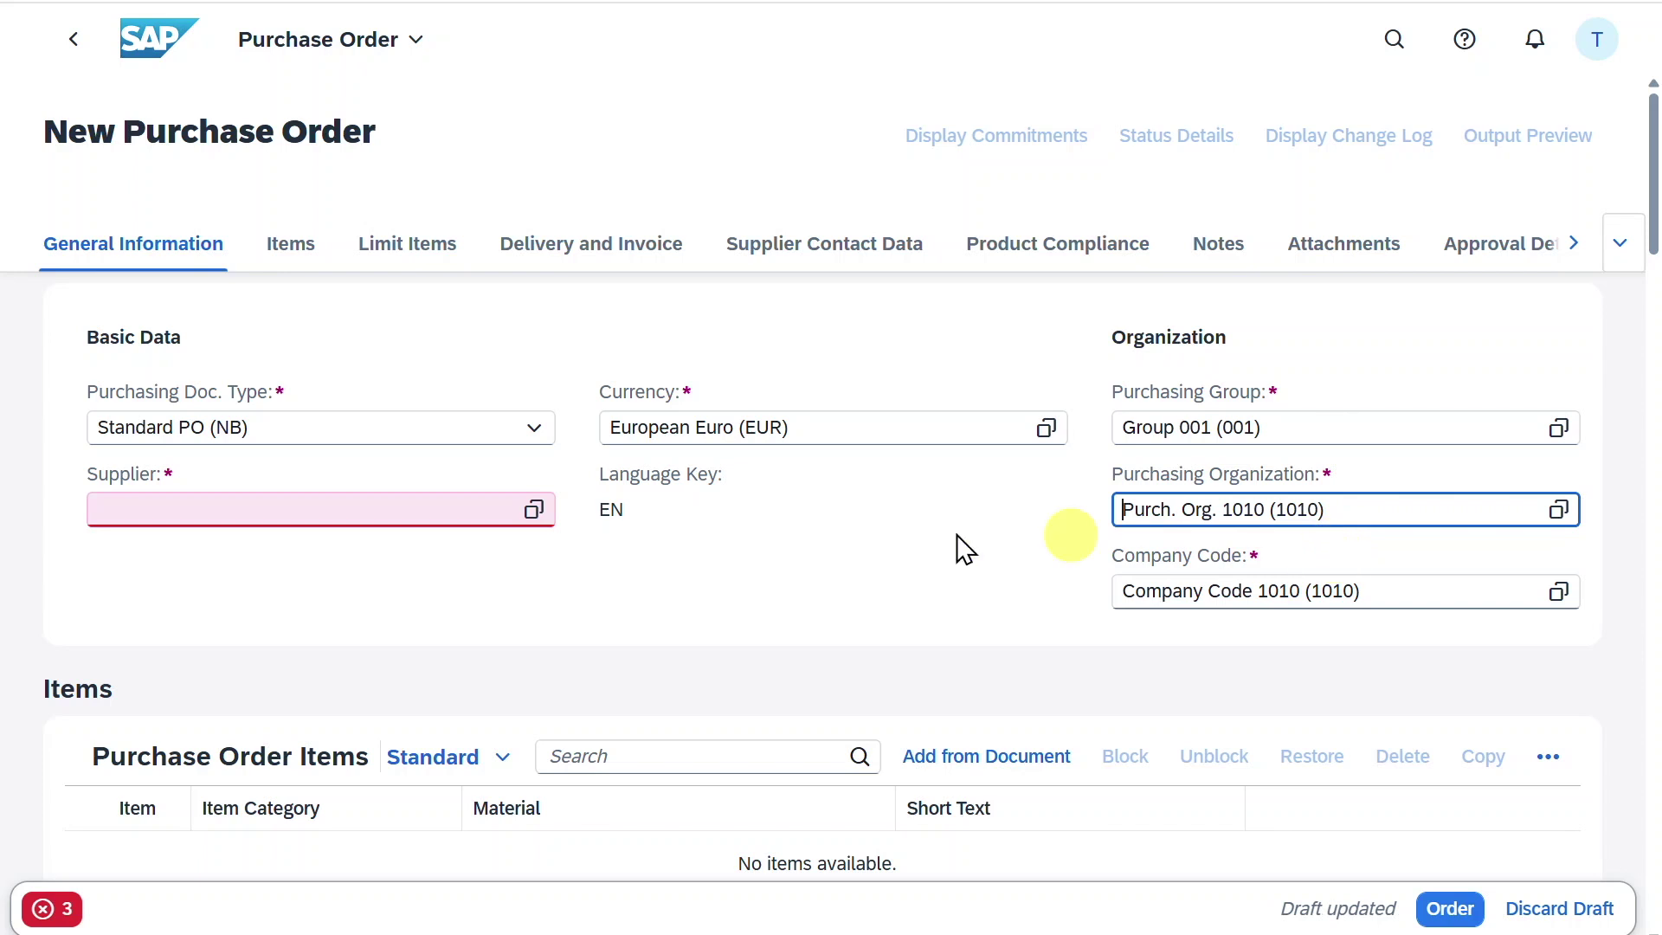
pyautogui.click(409, 514)
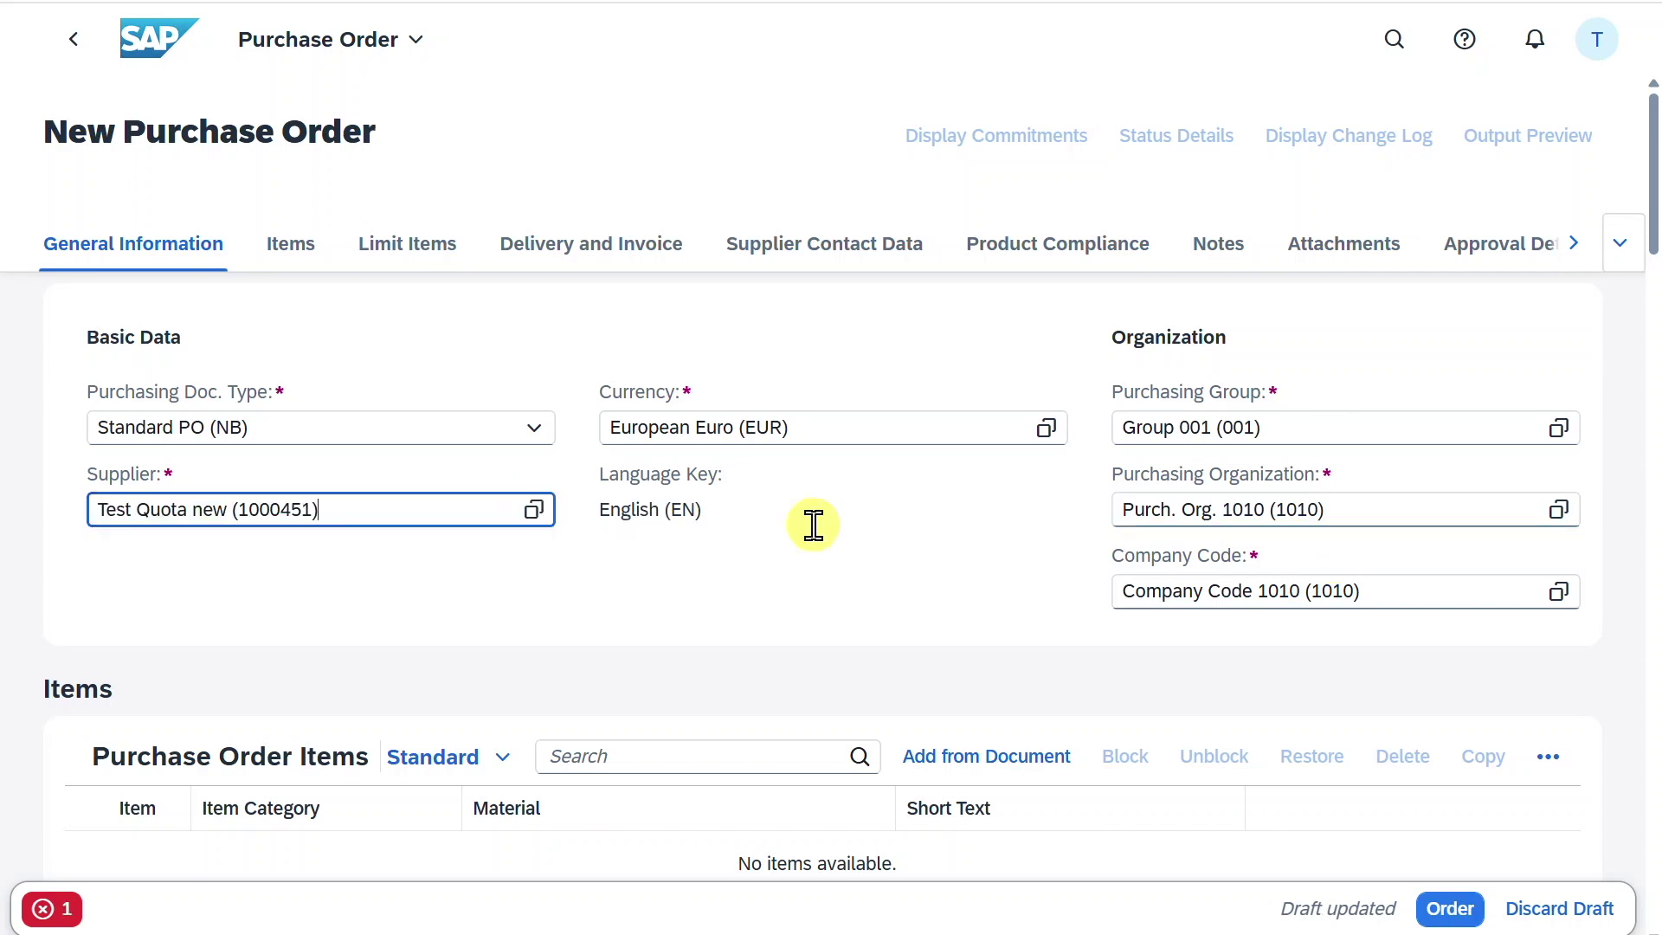
# - Create a standard purchase order item for material 25, High speed turbo pump, in plant 1010
pyautogui.scroll(-1, 854, 565)
pyautogui.scroll(-3, 855, 564)
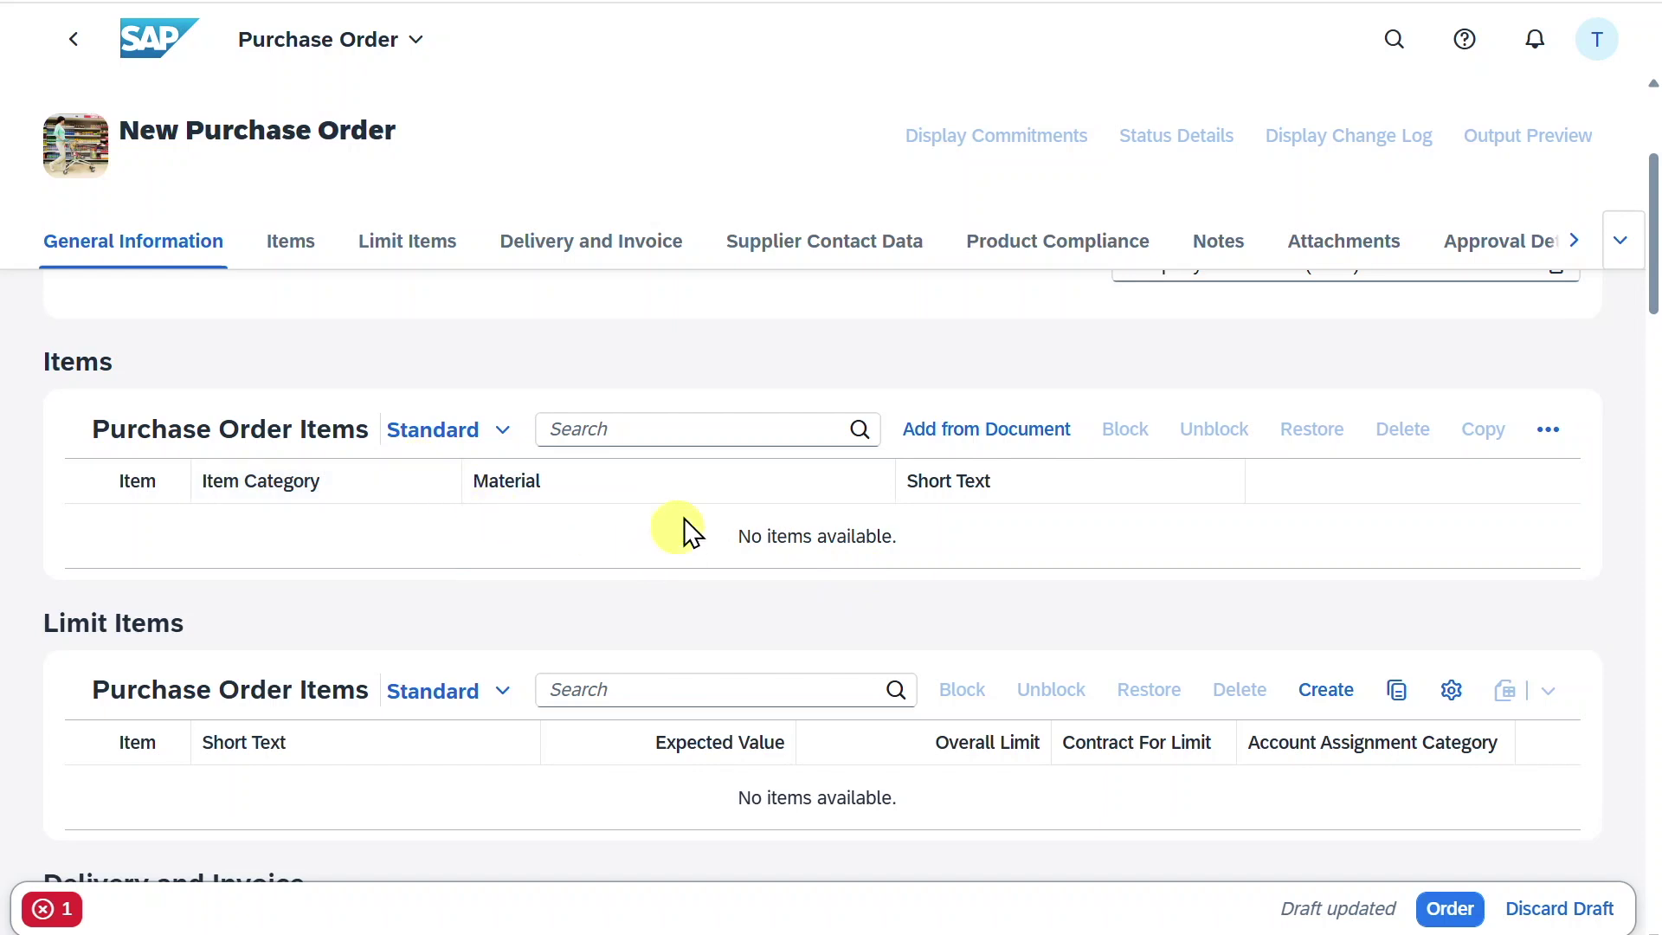
pyautogui.scroll(2, 684, 524)
pyautogui.click(1547, 645)
pyautogui.click(1500, 477)
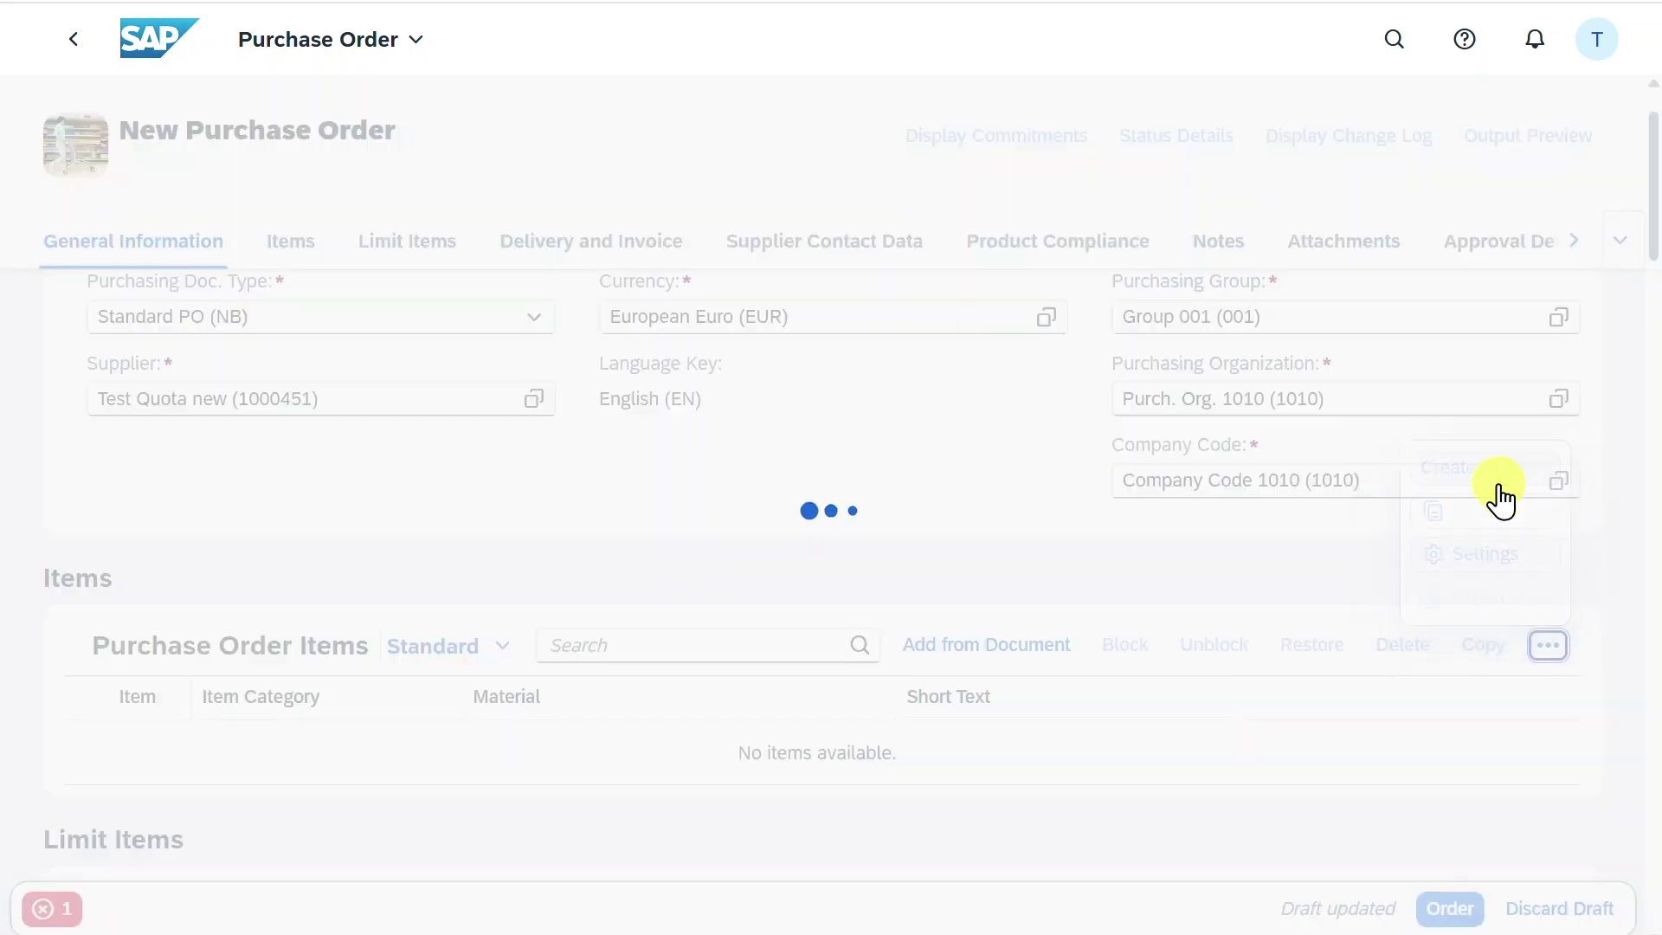
pyautogui.click(872, 488)
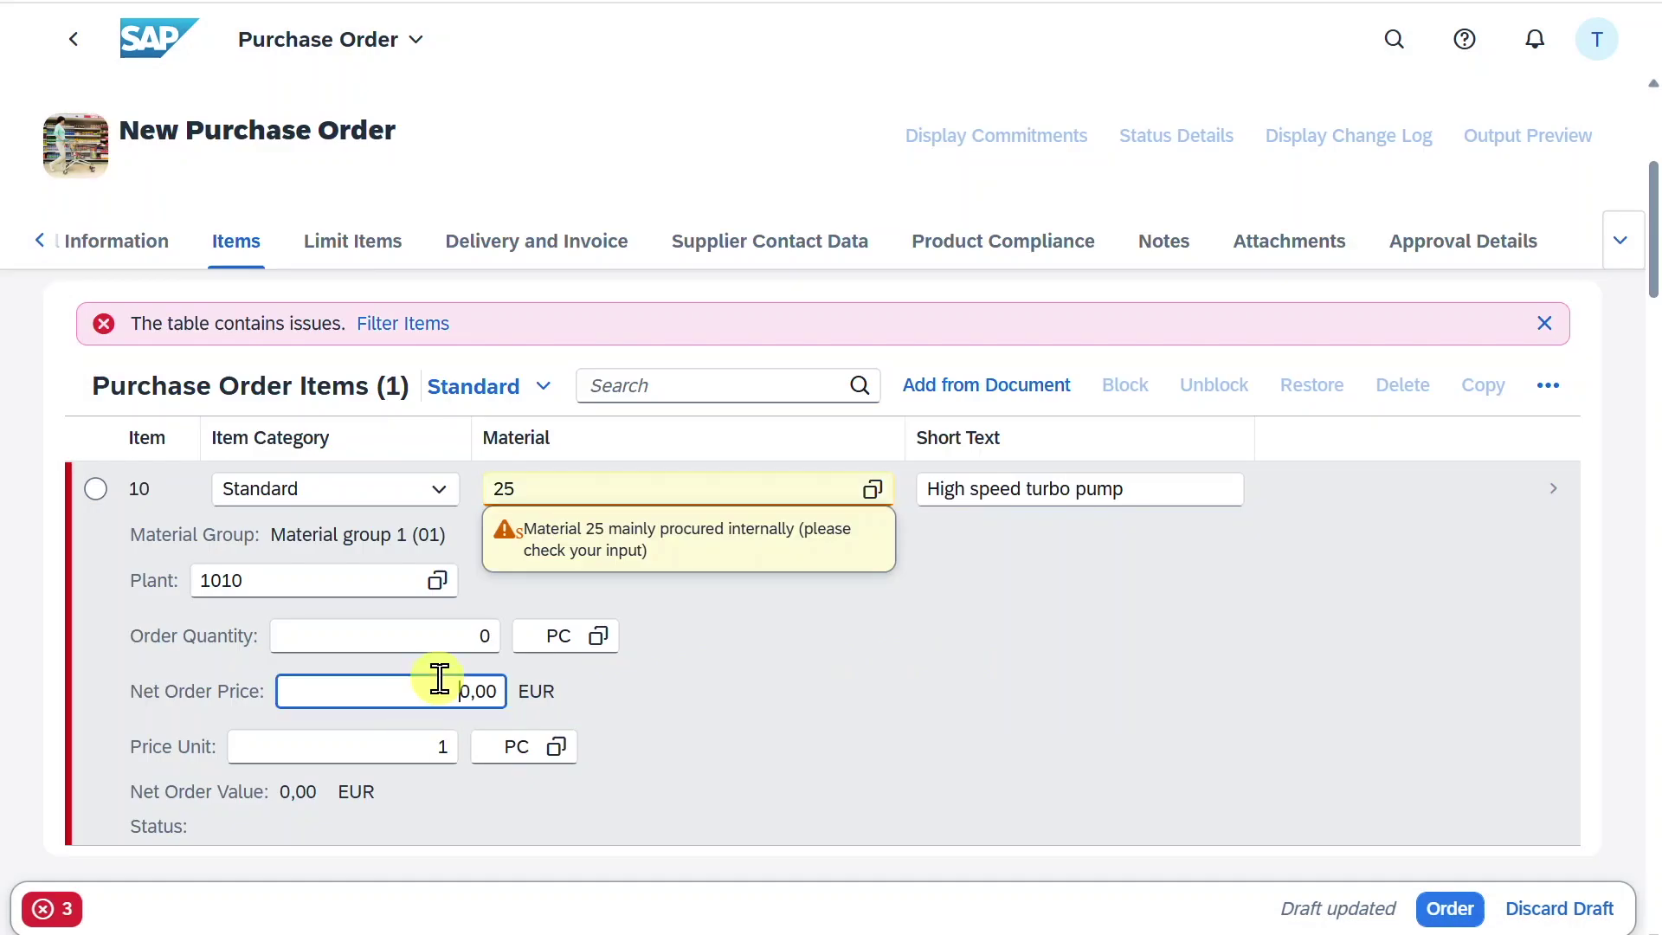
# - Set item 10's net order price to 9000 EUR and its order quantity to 1 PC
pyautogui.click(438, 684)
pyautogui.press('BackSpace')
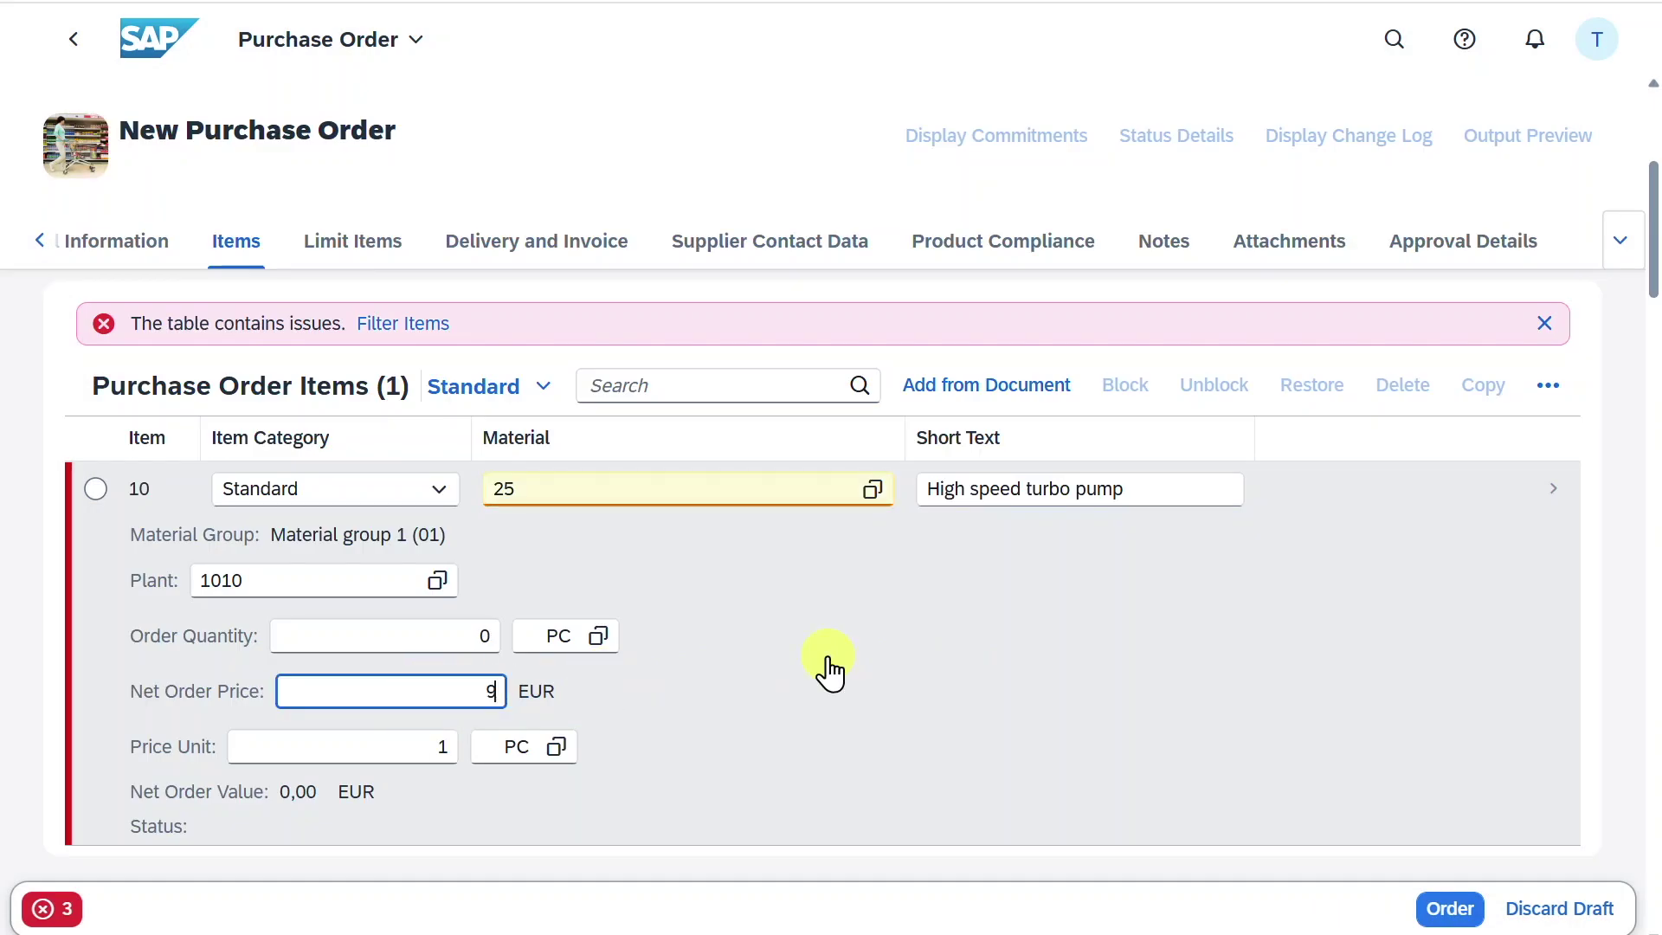
pyautogui.write('9000')
pyautogui.press('Return')
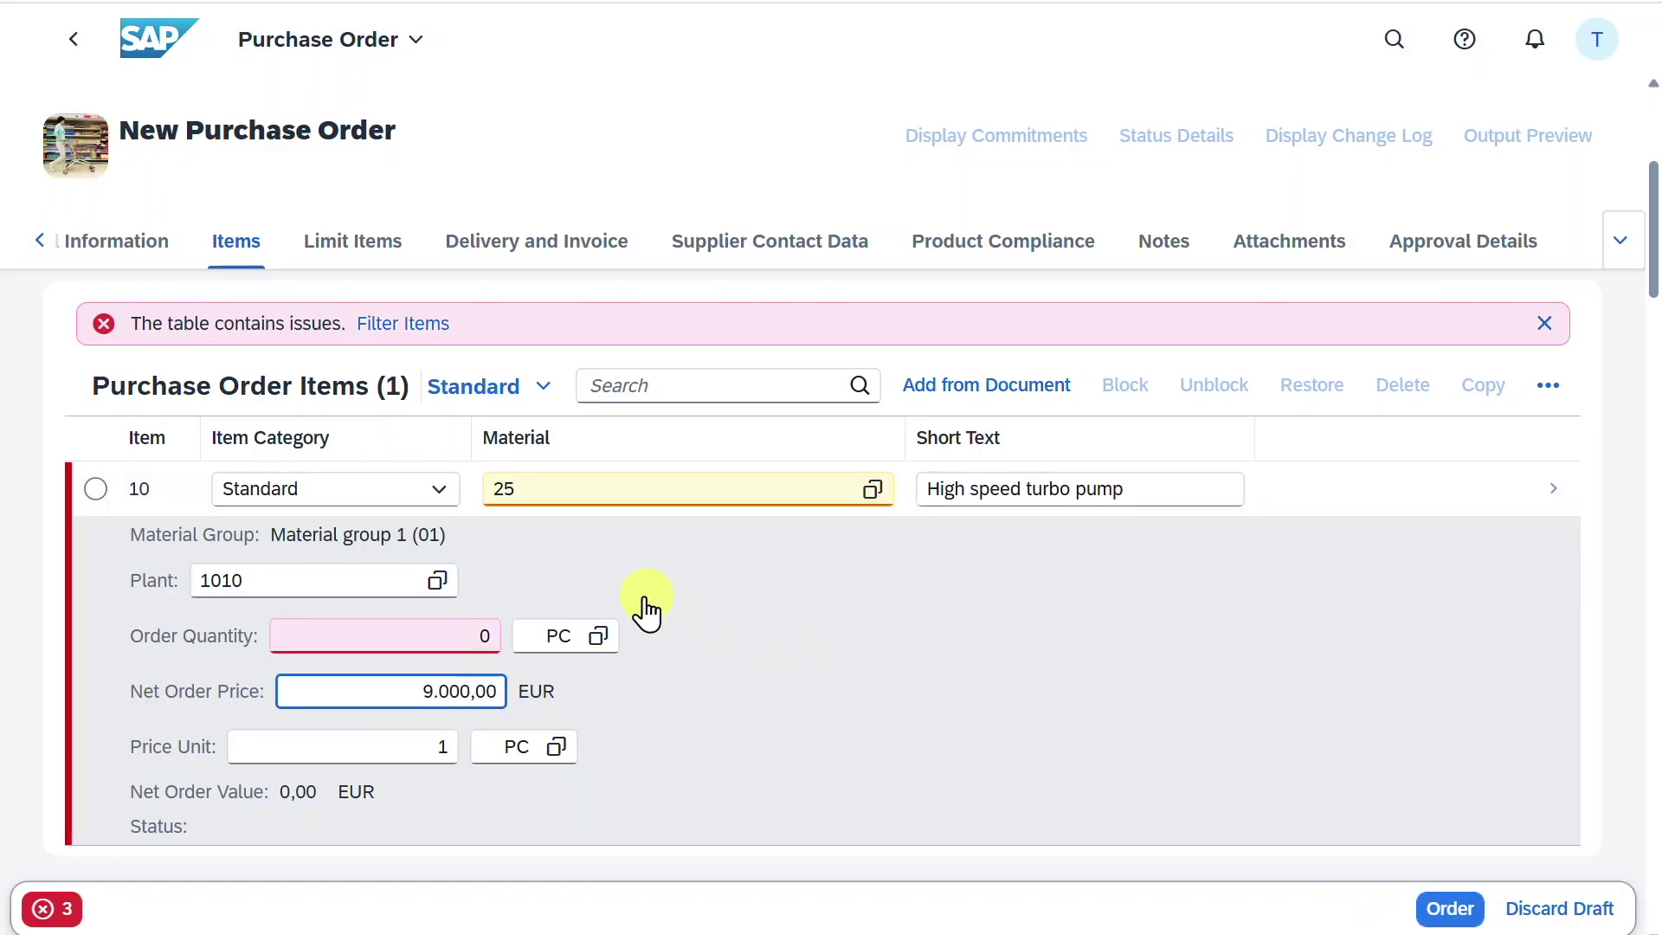
pyautogui.click(435, 629)
pyautogui.write('1')
pyautogui.press('Return')
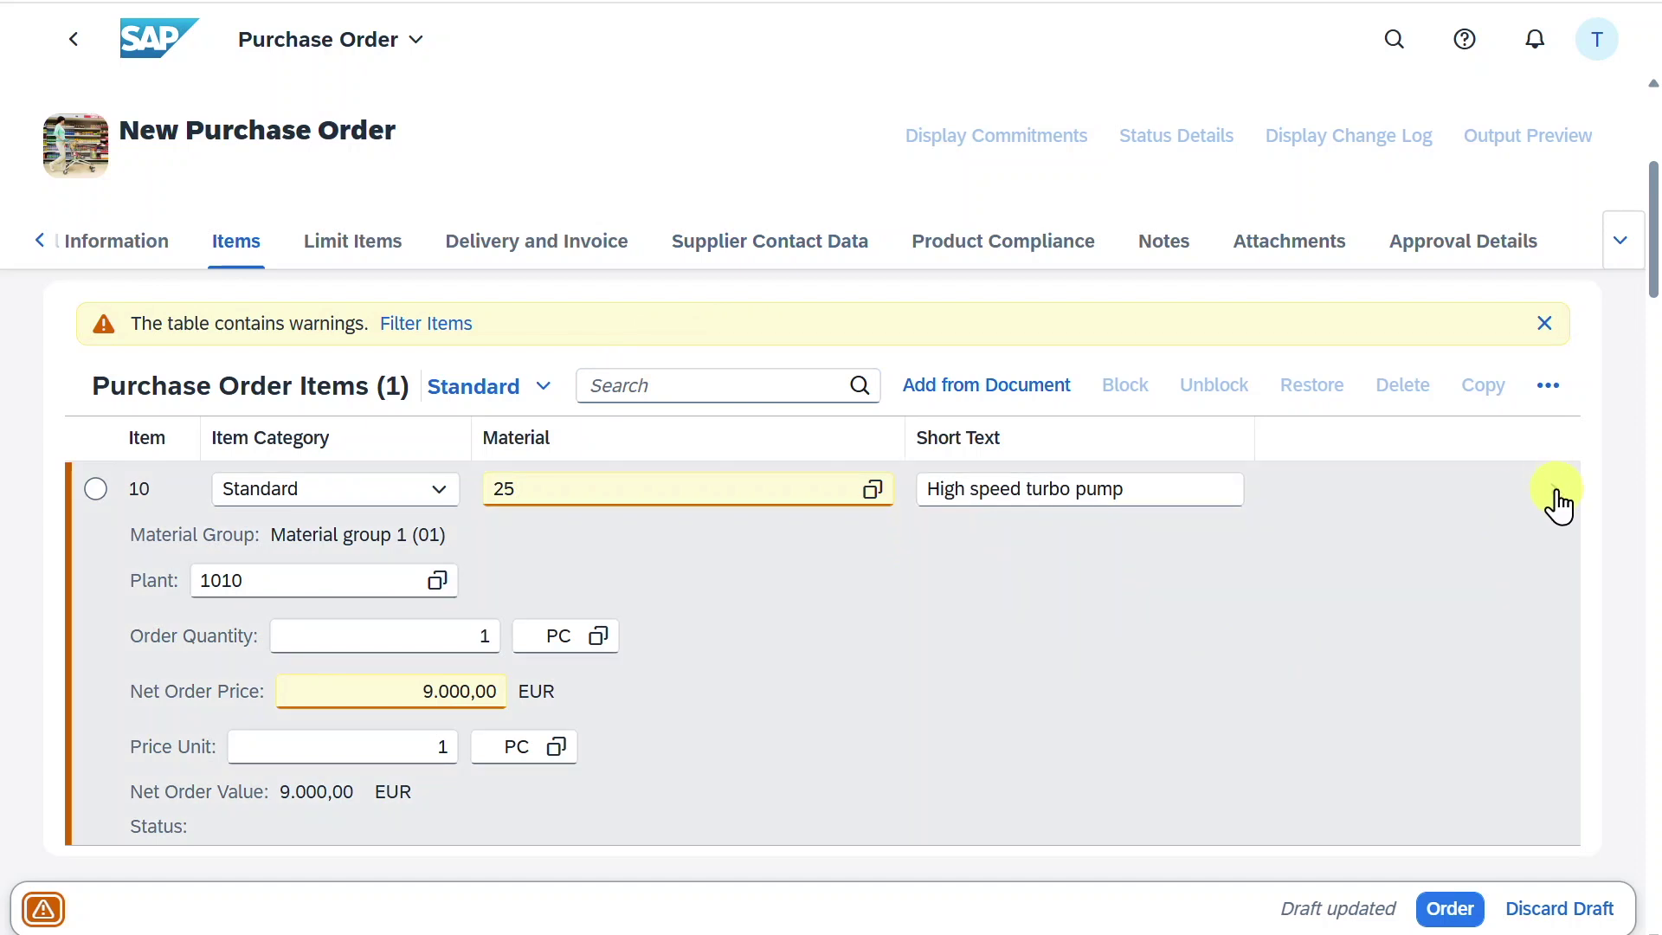
# - Open the details of item 10 and set its account assignment category to Cost center (K)
pyautogui.click(1558, 502)
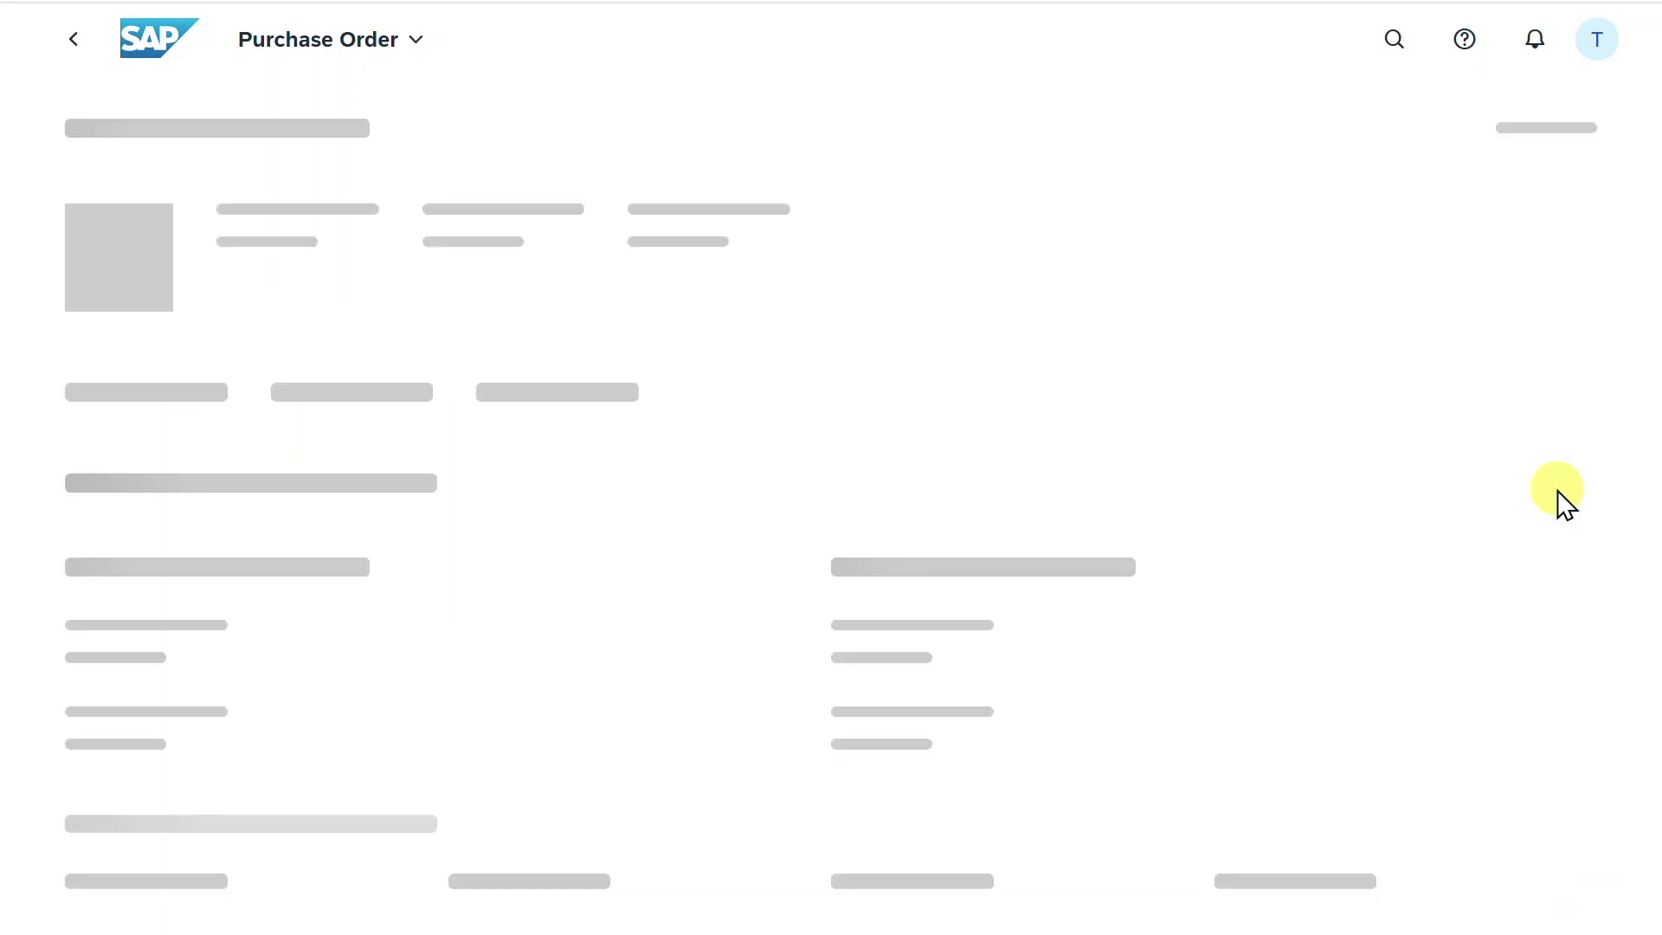
pyautogui.click(1558, 693)
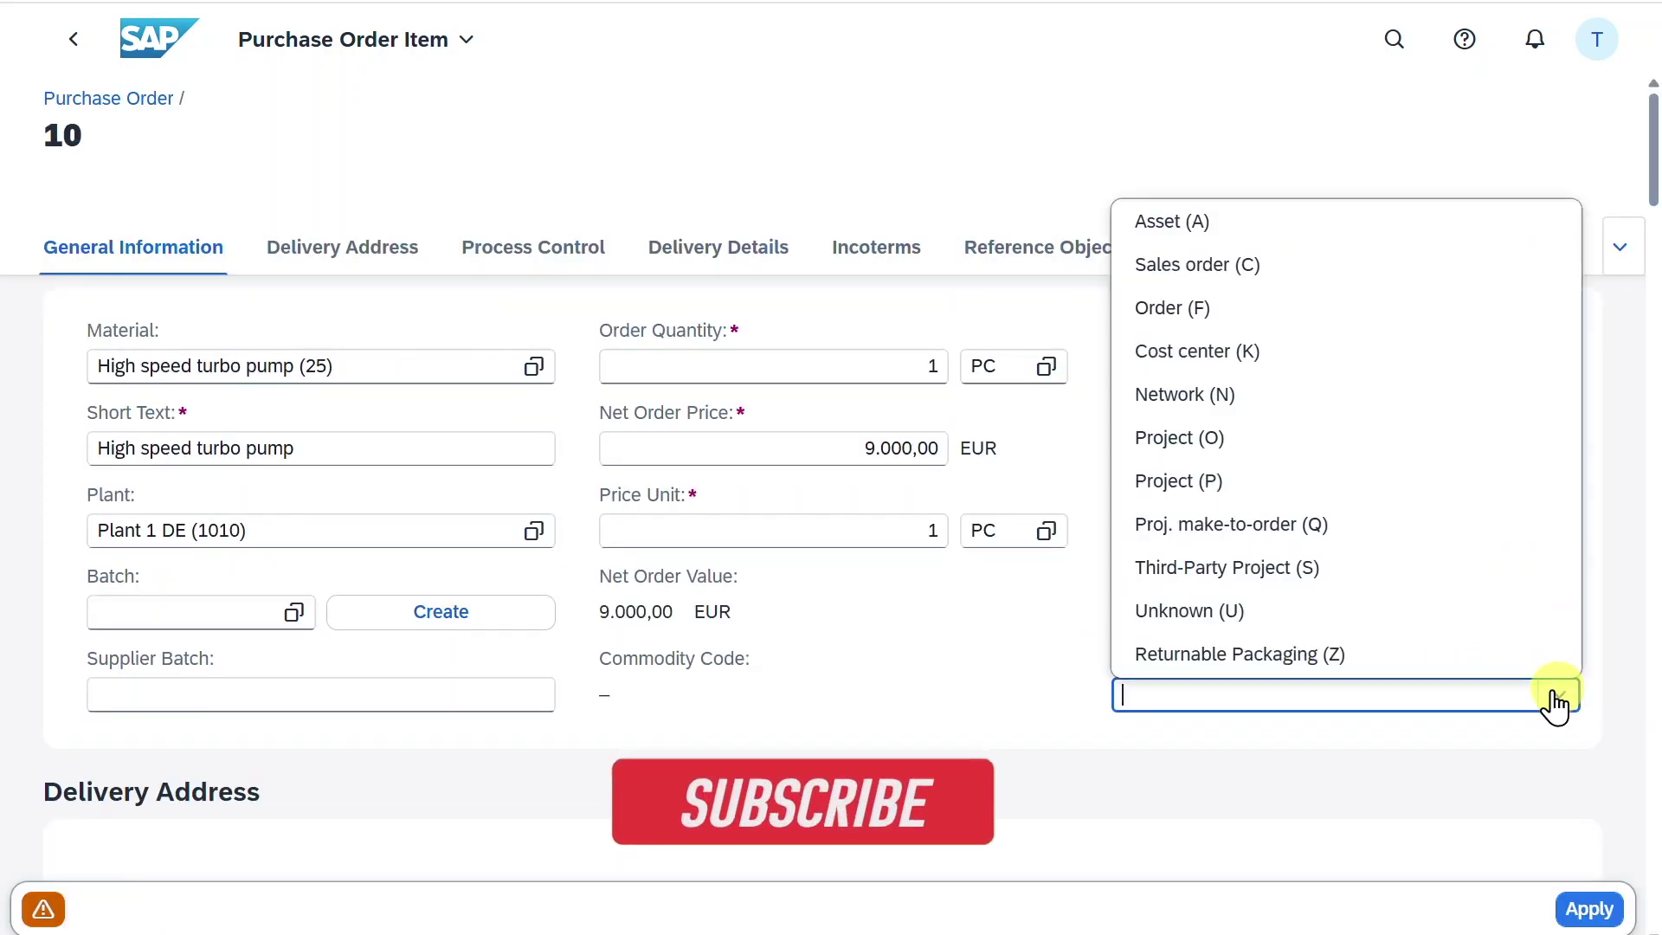
pyautogui.click(1216, 352)
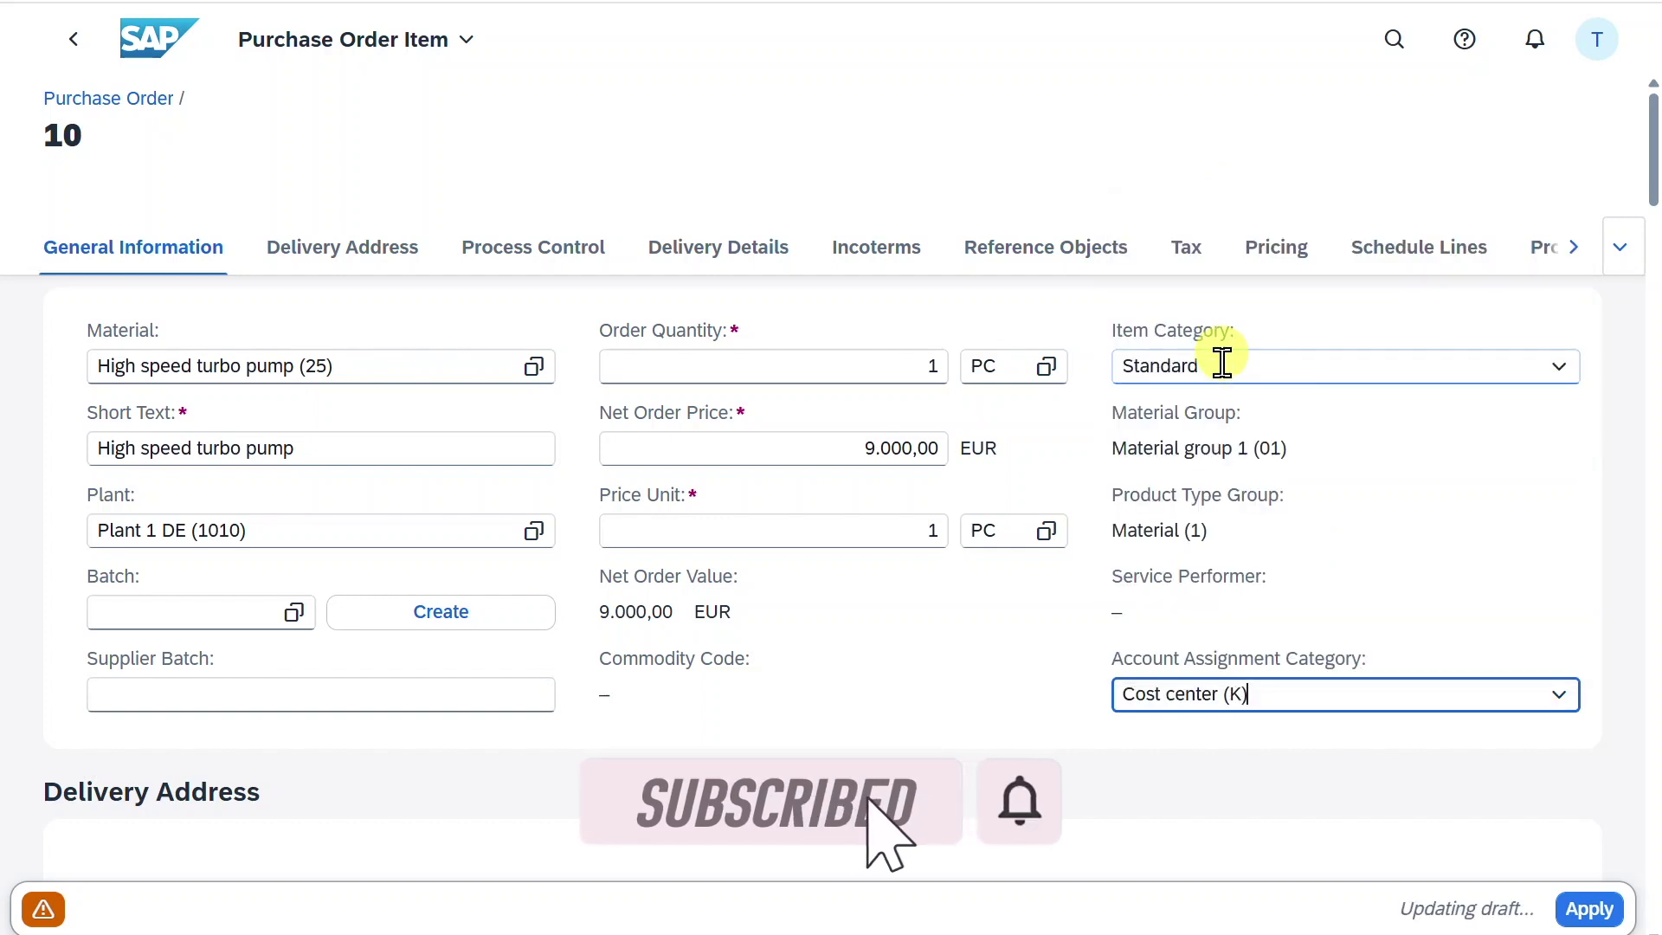
# - In item 10's account assignment, enter cost center 1010_TEST and G/L account 65301000
pyautogui.click(1575, 249)
pyautogui.click(1575, 249)
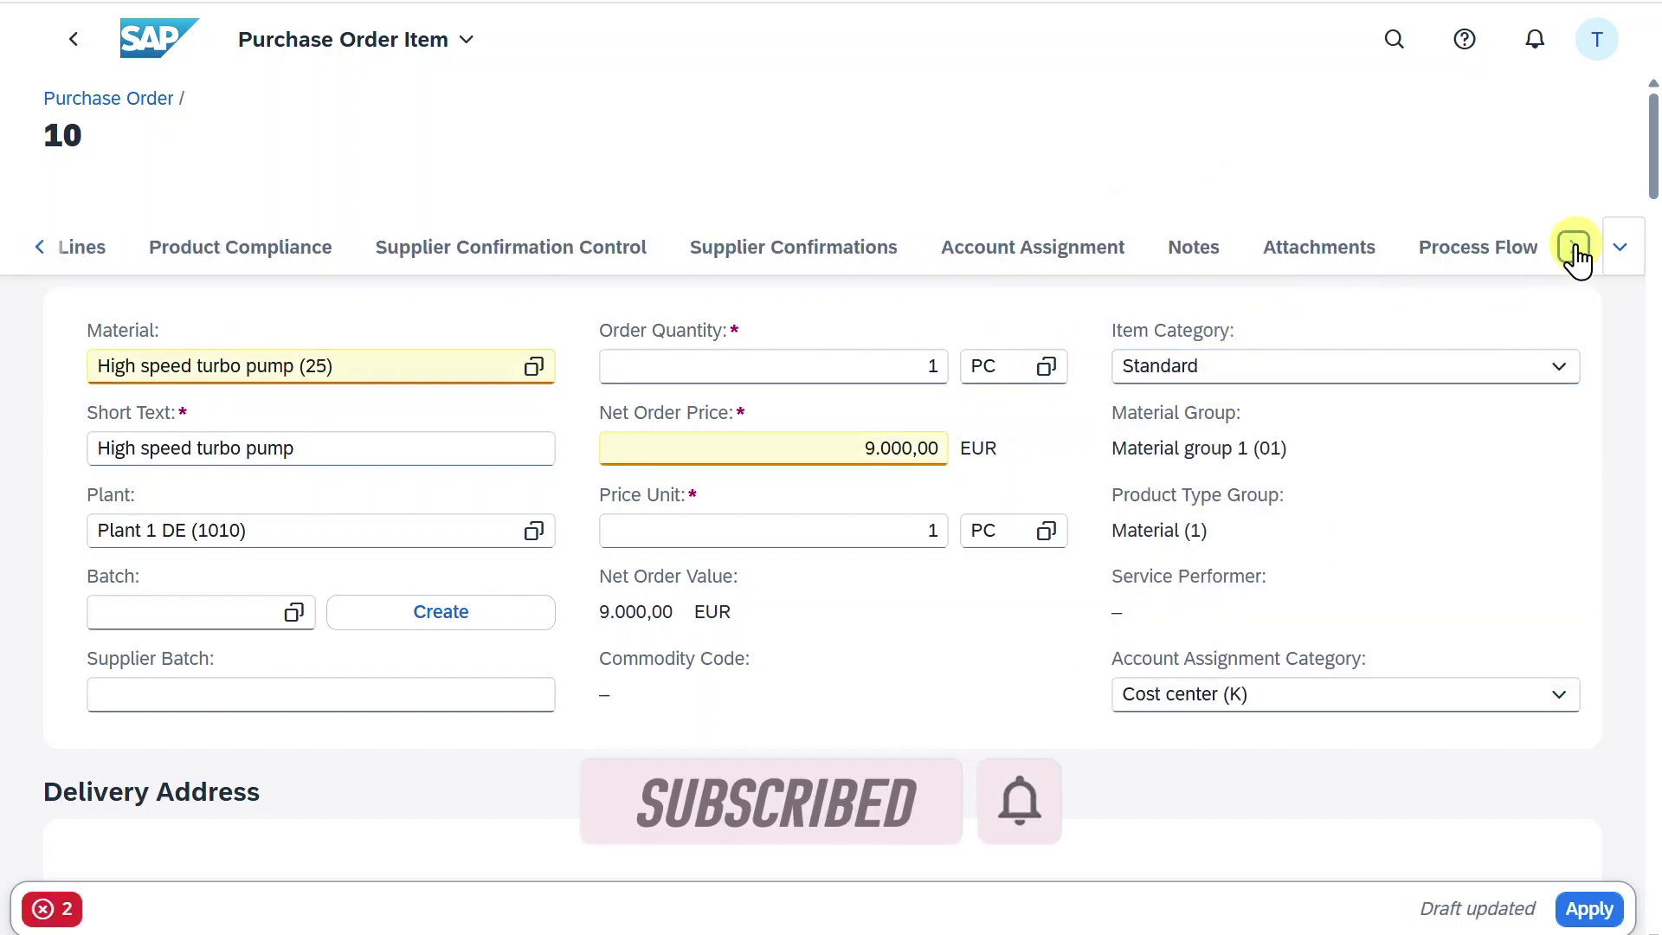
pyautogui.click(1052, 251)
pyautogui.click(484, 555)
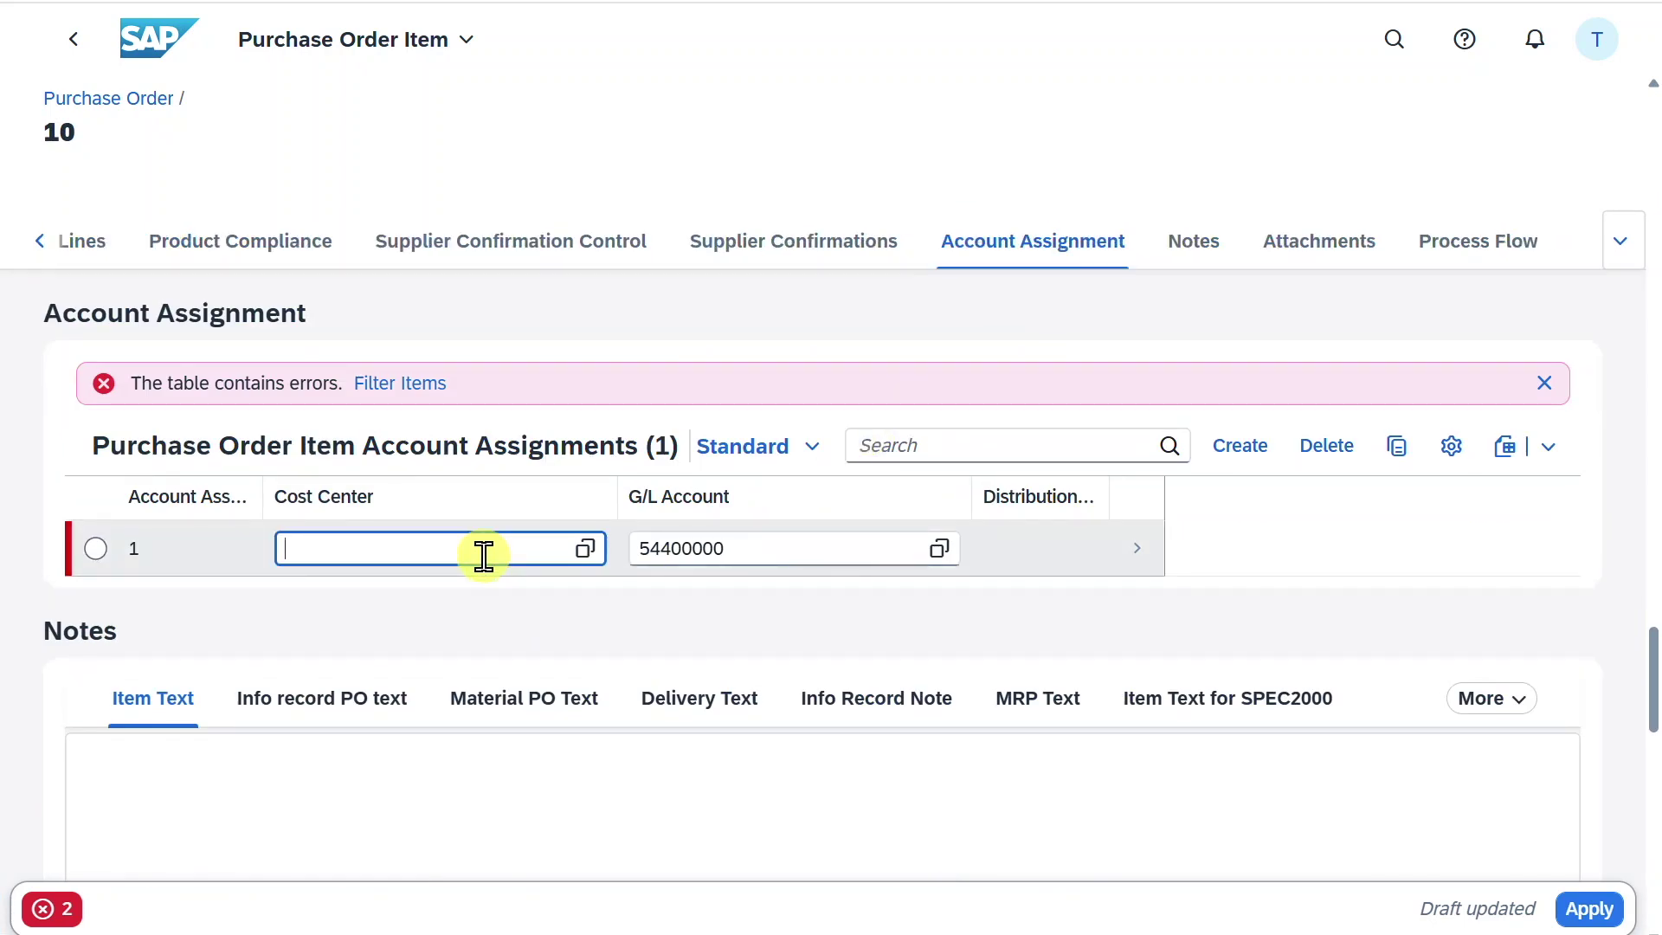
pyautogui.write('1010_TEST')
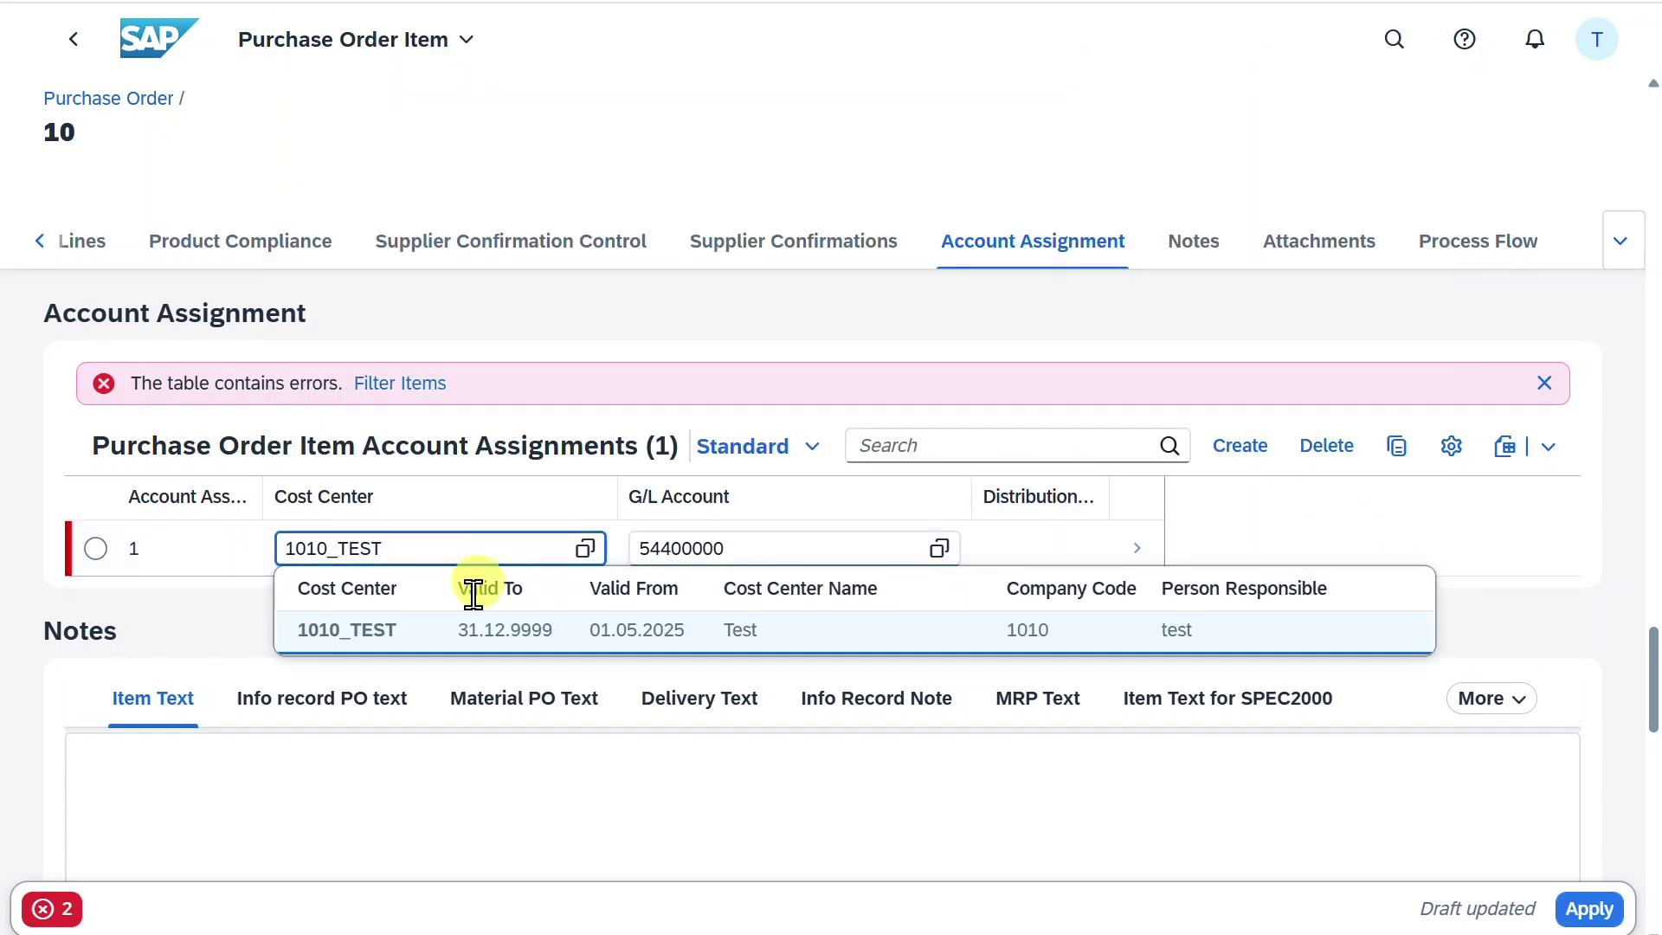
pyautogui.click(475, 631)
pyautogui.press('Tab')
pyautogui.write('65301000')
pyautogui.click(781, 644)
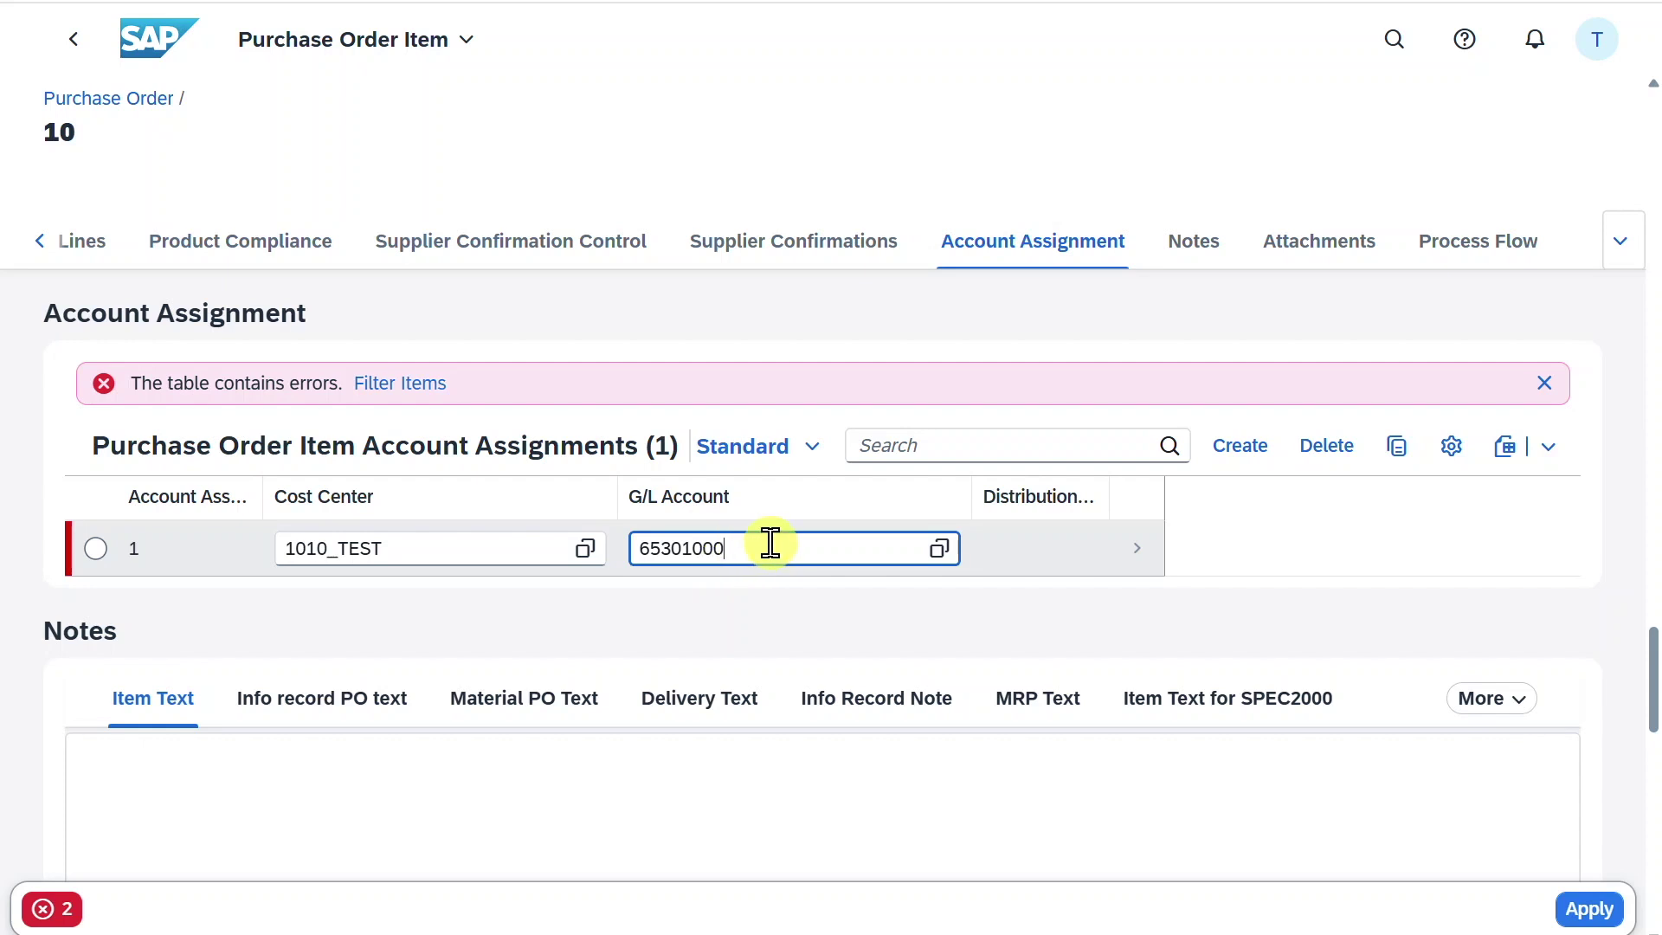
# - Apply the changes to item 10 and submit the purchase order
pyautogui.click(1574, 911)
pyautogui.click(1447, 905)
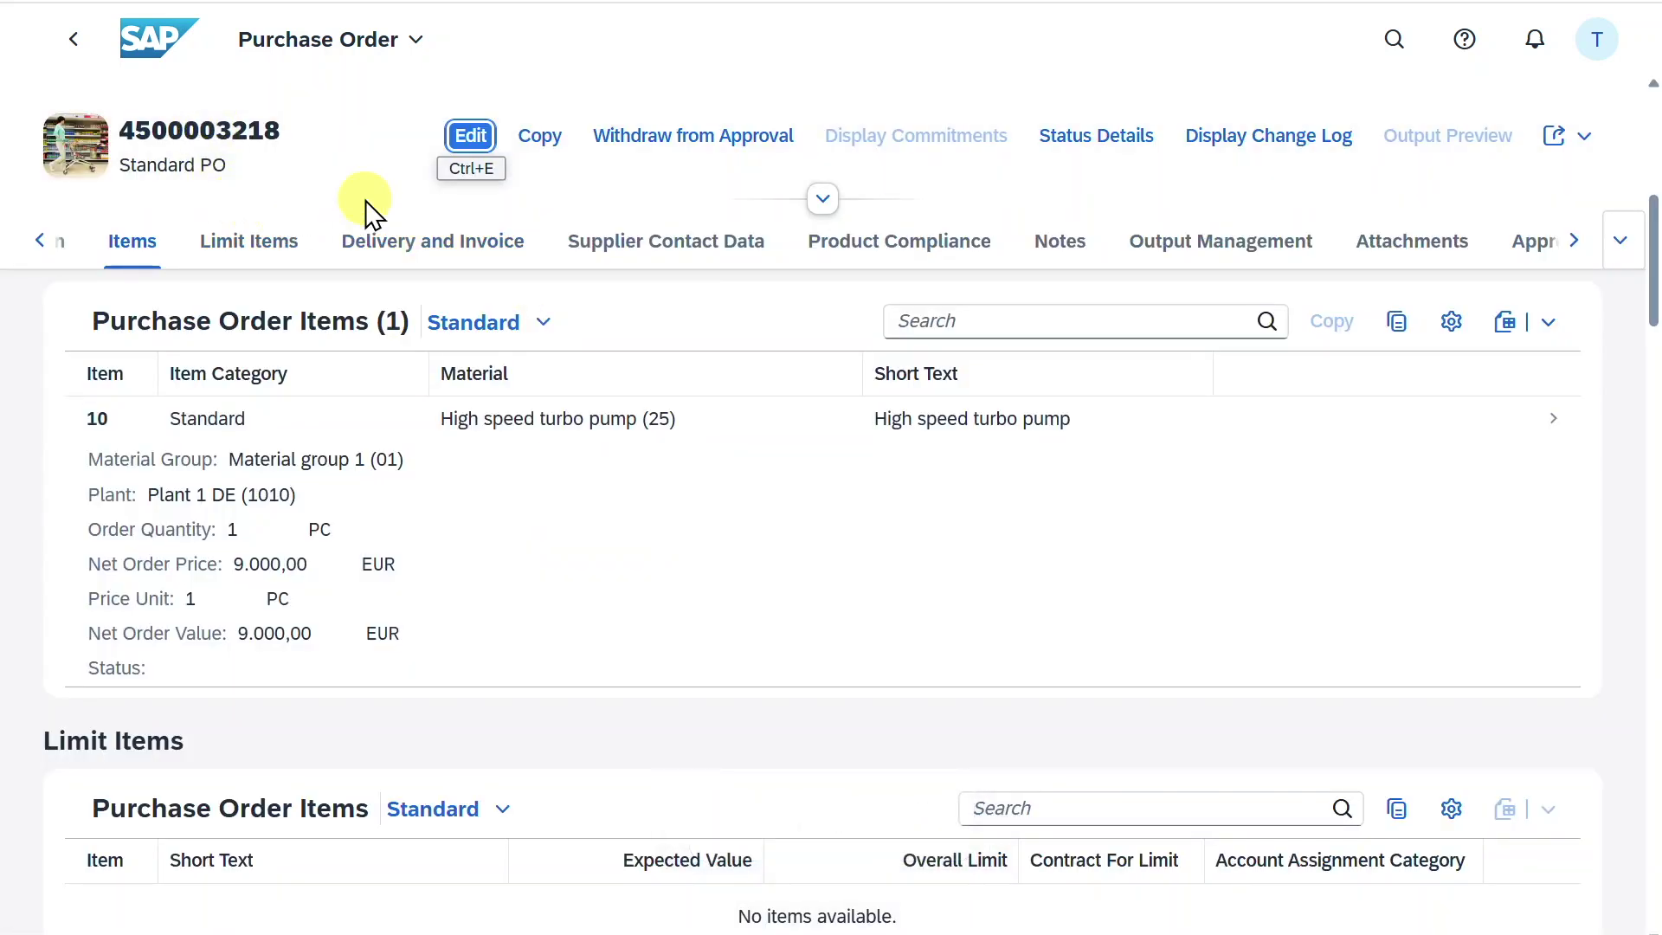
pyautogui.click(366, 208)
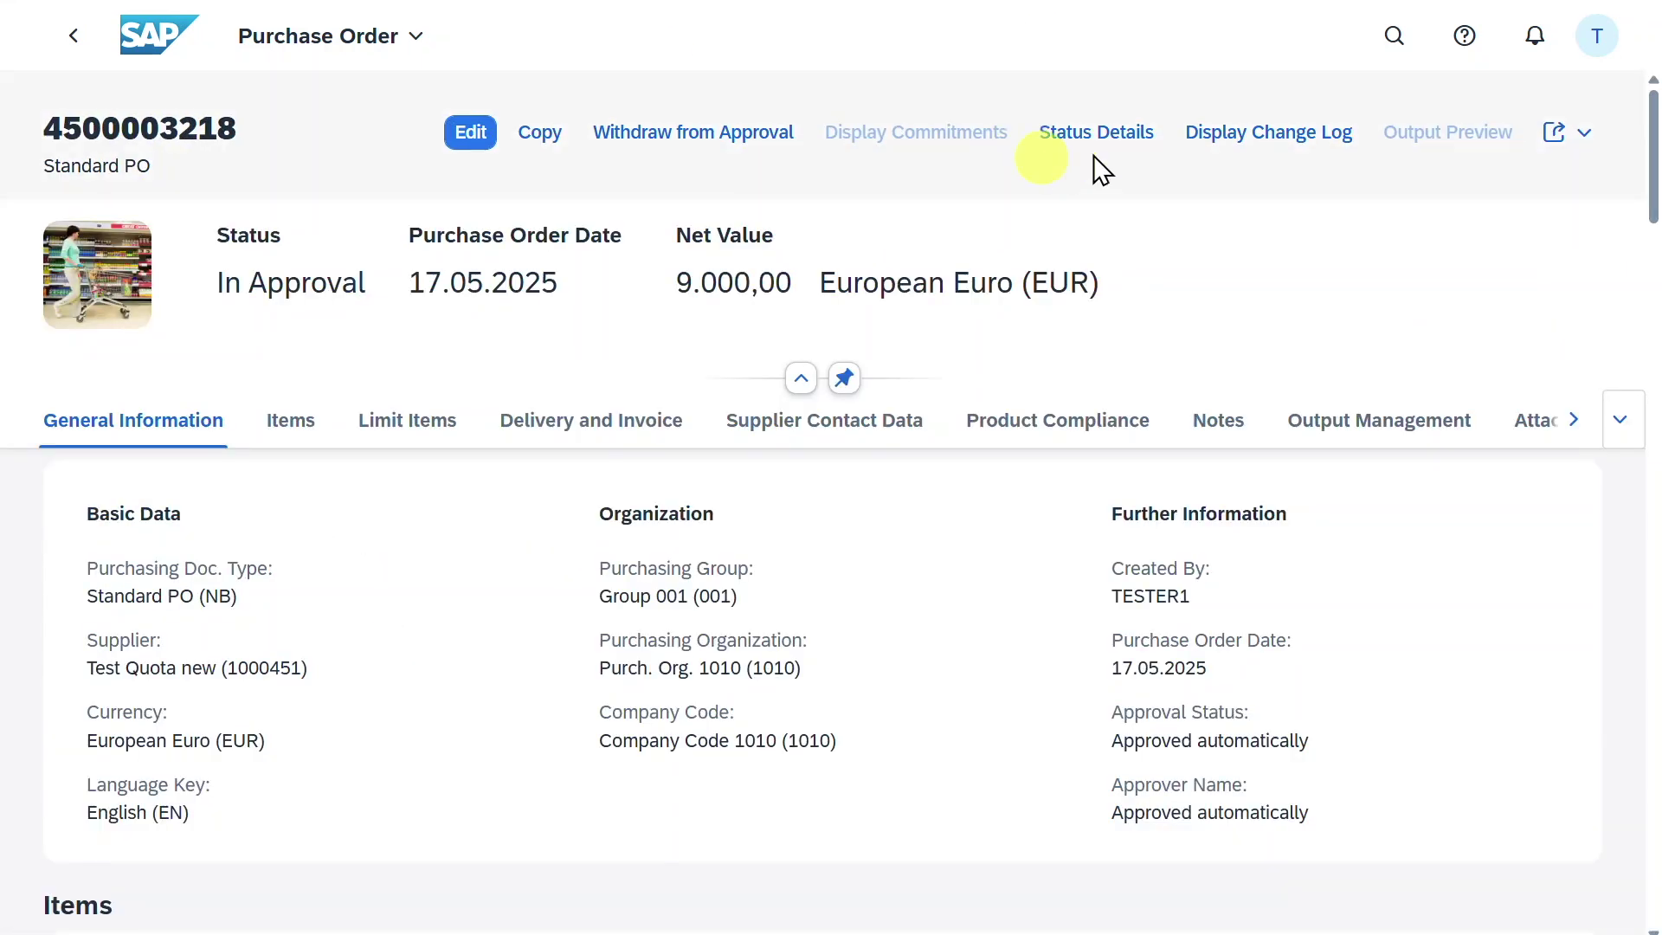
# - Run the Cost Center Budget Report for fiscal year 2025 and budget-carrying cost center 1010_TEST
pyautogui.click(1394, 39)
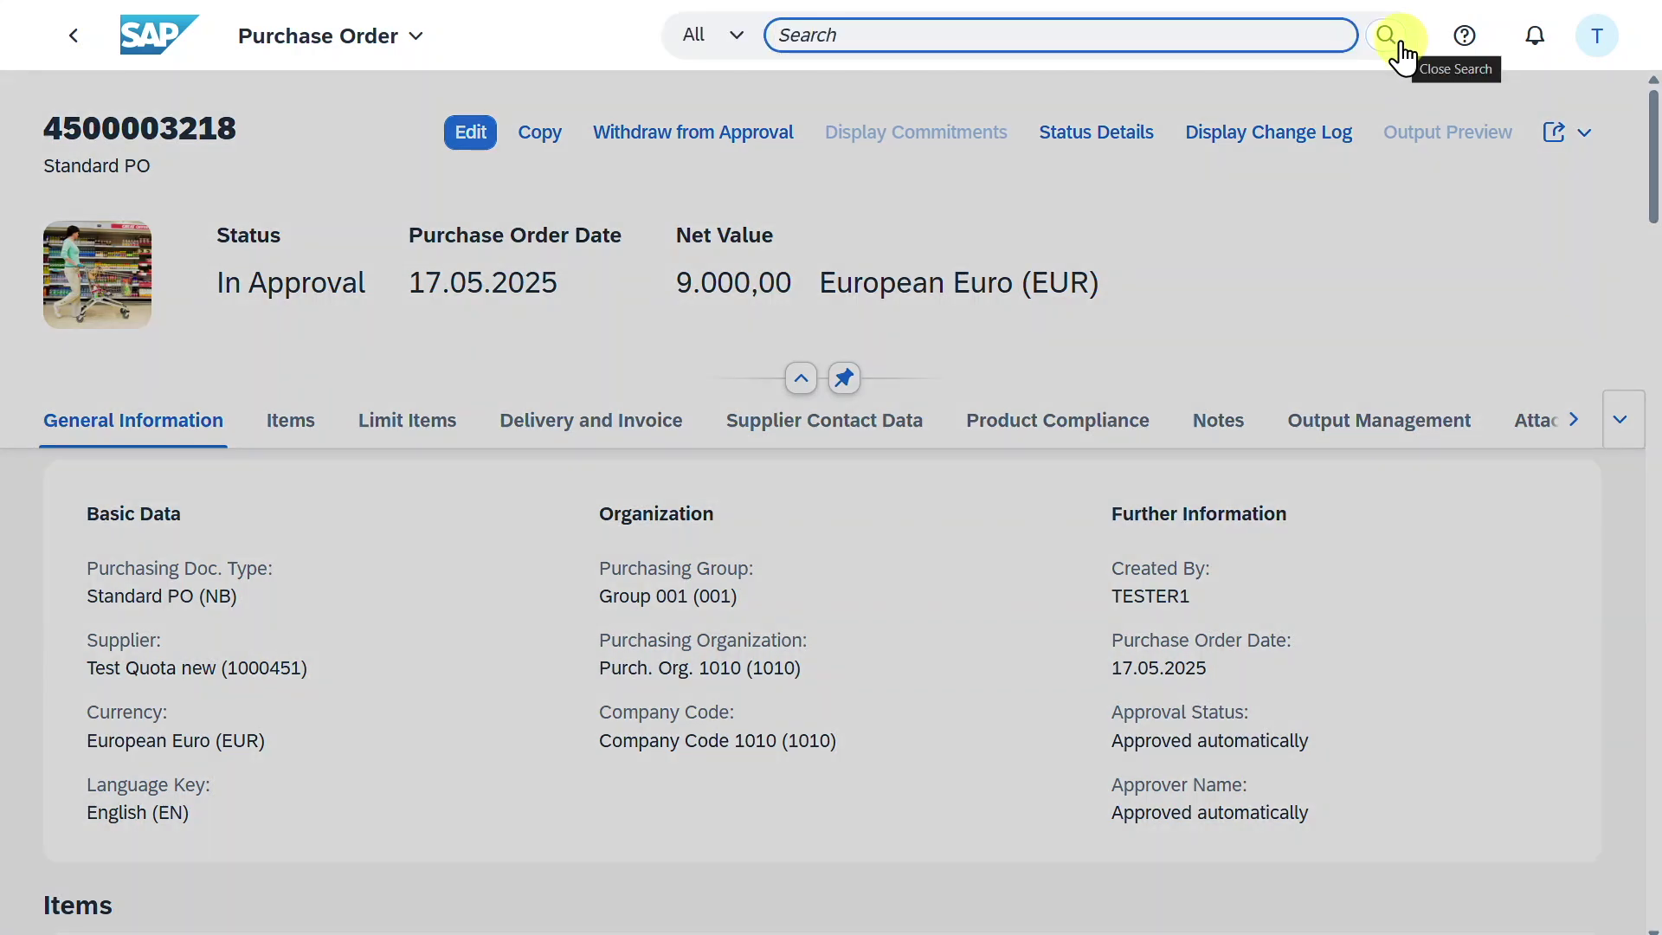
pyautogui.write('cost center bud')
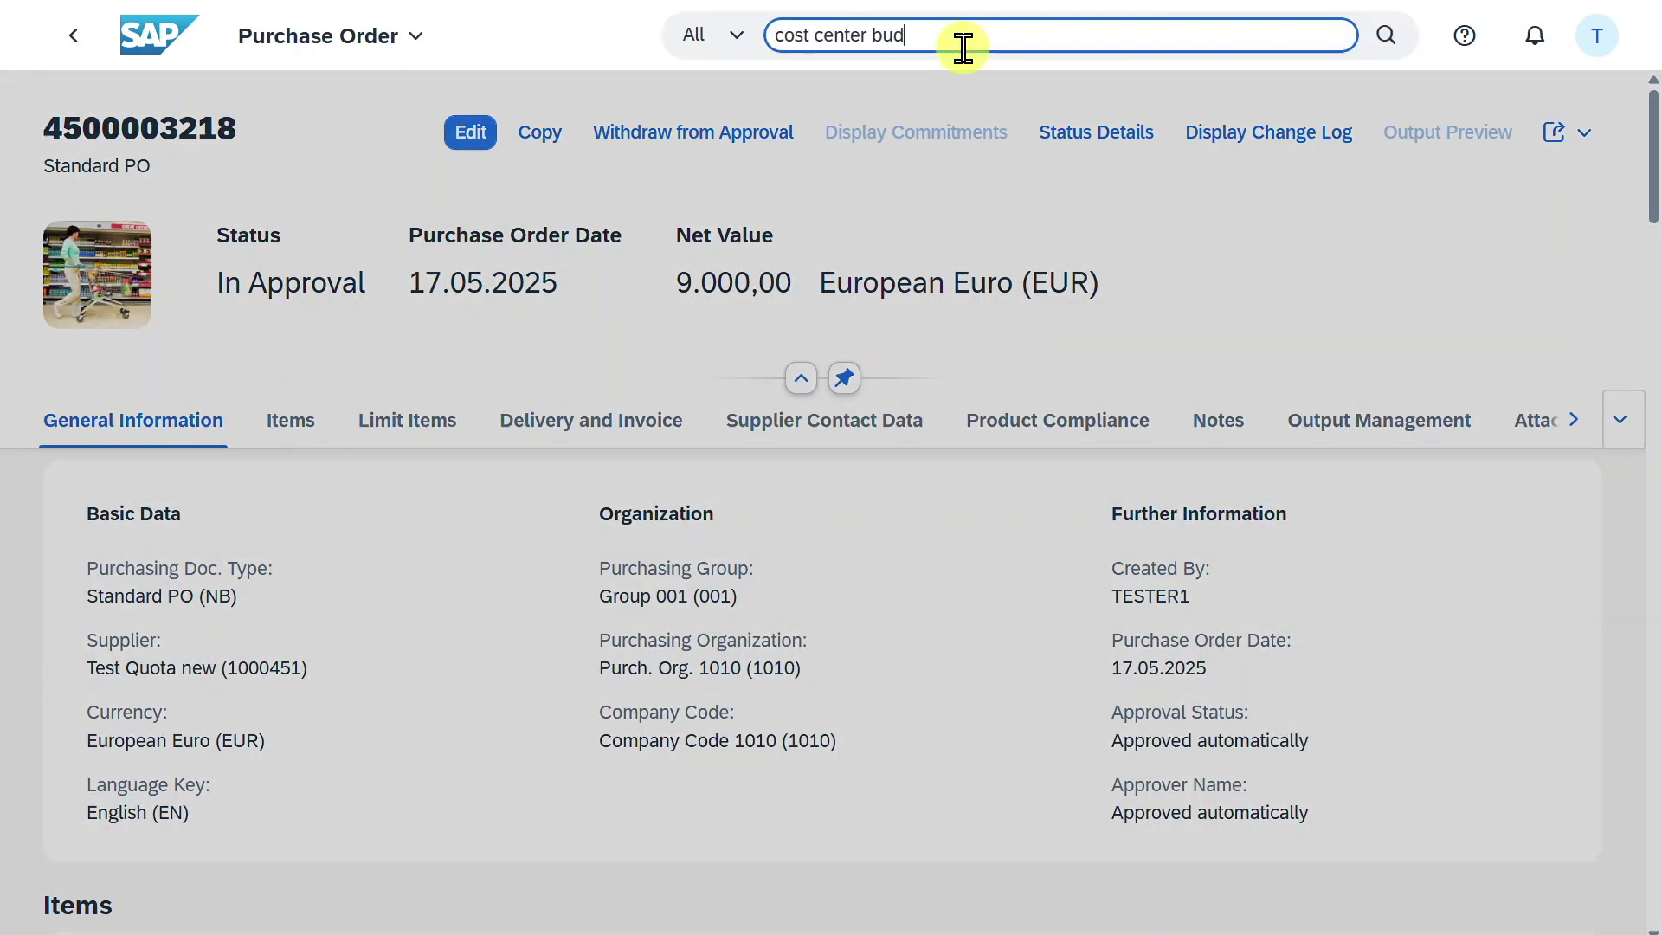
pyautogui.click(944, 154)
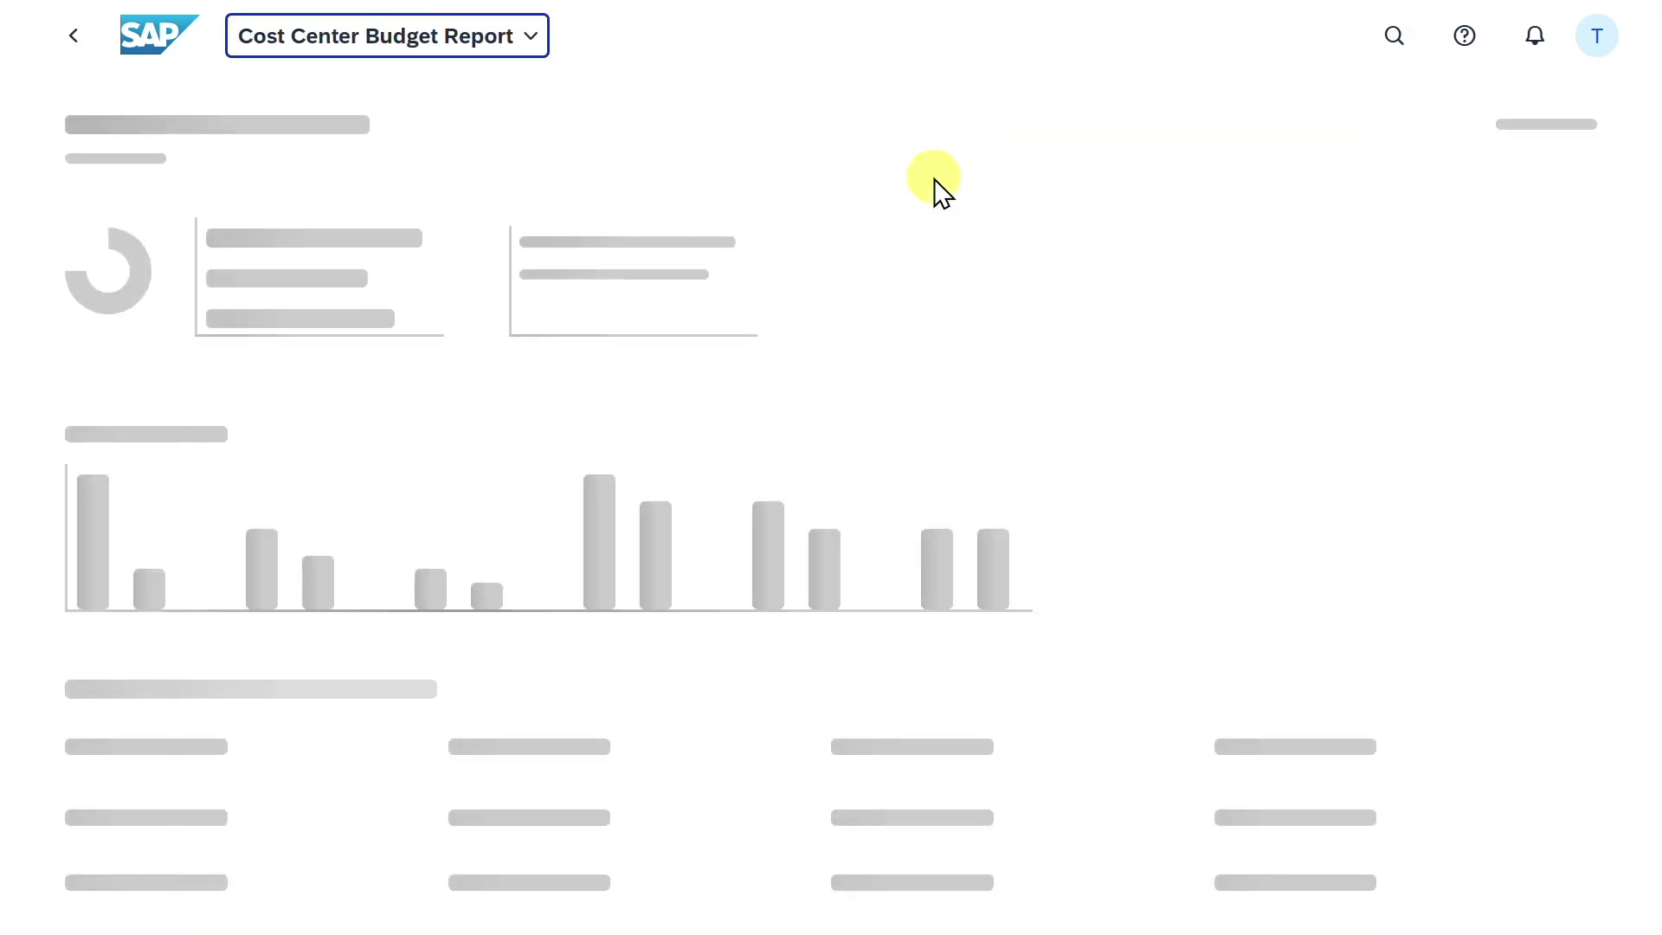
pyautogui.click(801, 213)
pyautogui.write('2025')
pyautogui.click(1093, 217)
pyautogui.write('1010')
pyautogui.press('Return')
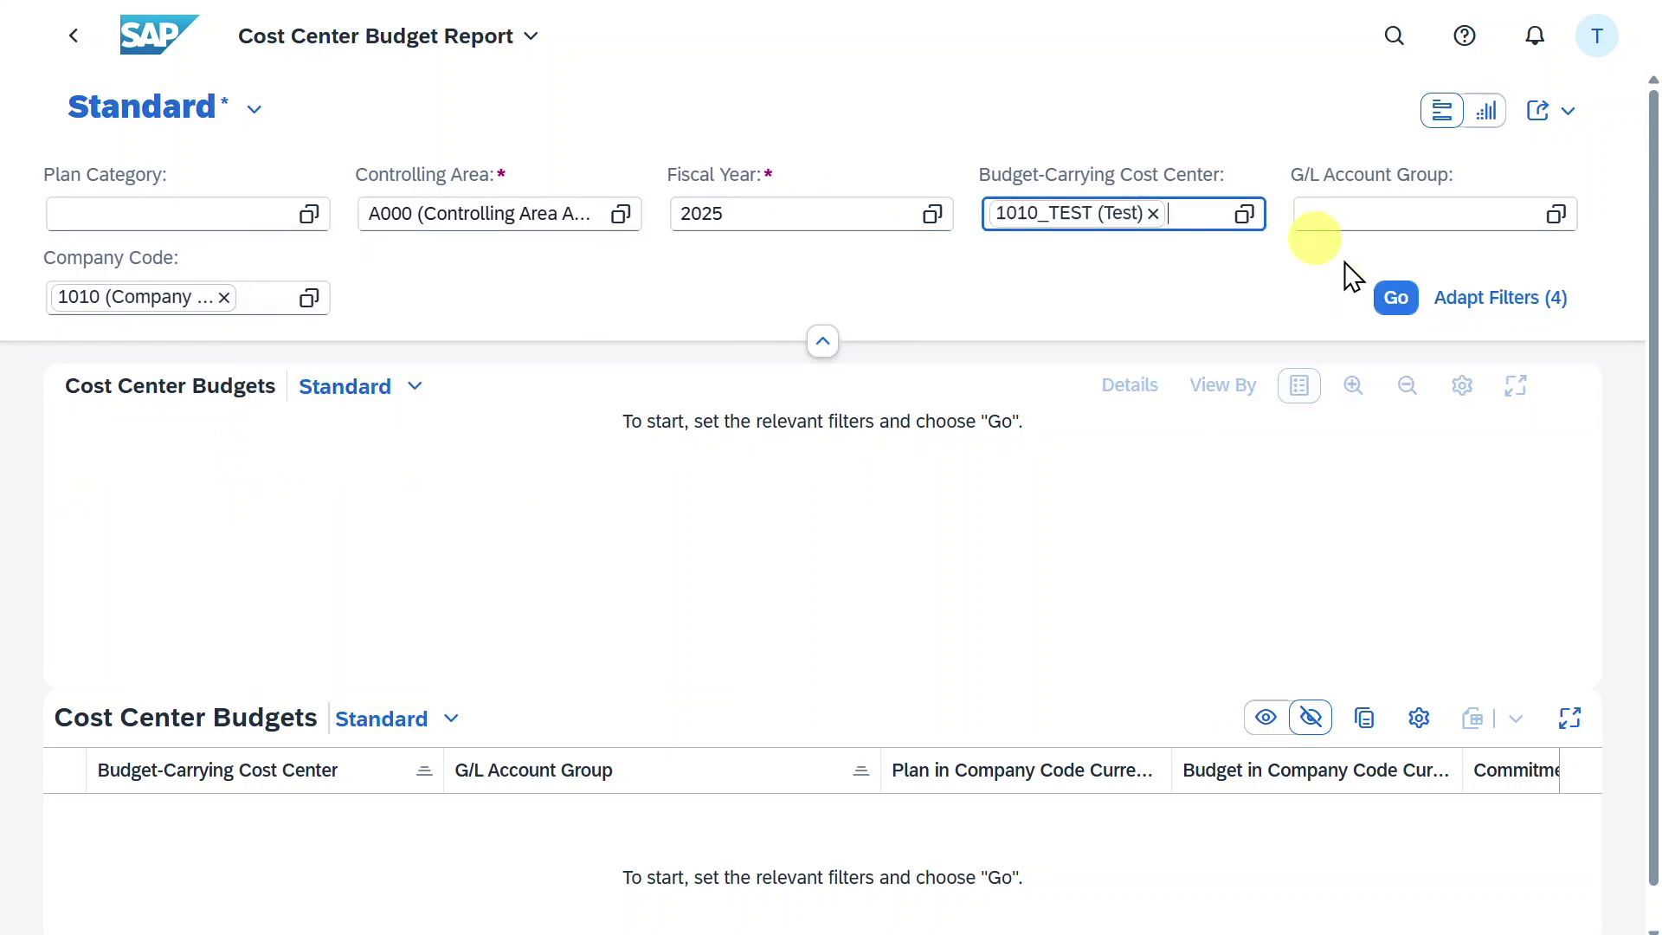
pyautogui.click(1388, 299)
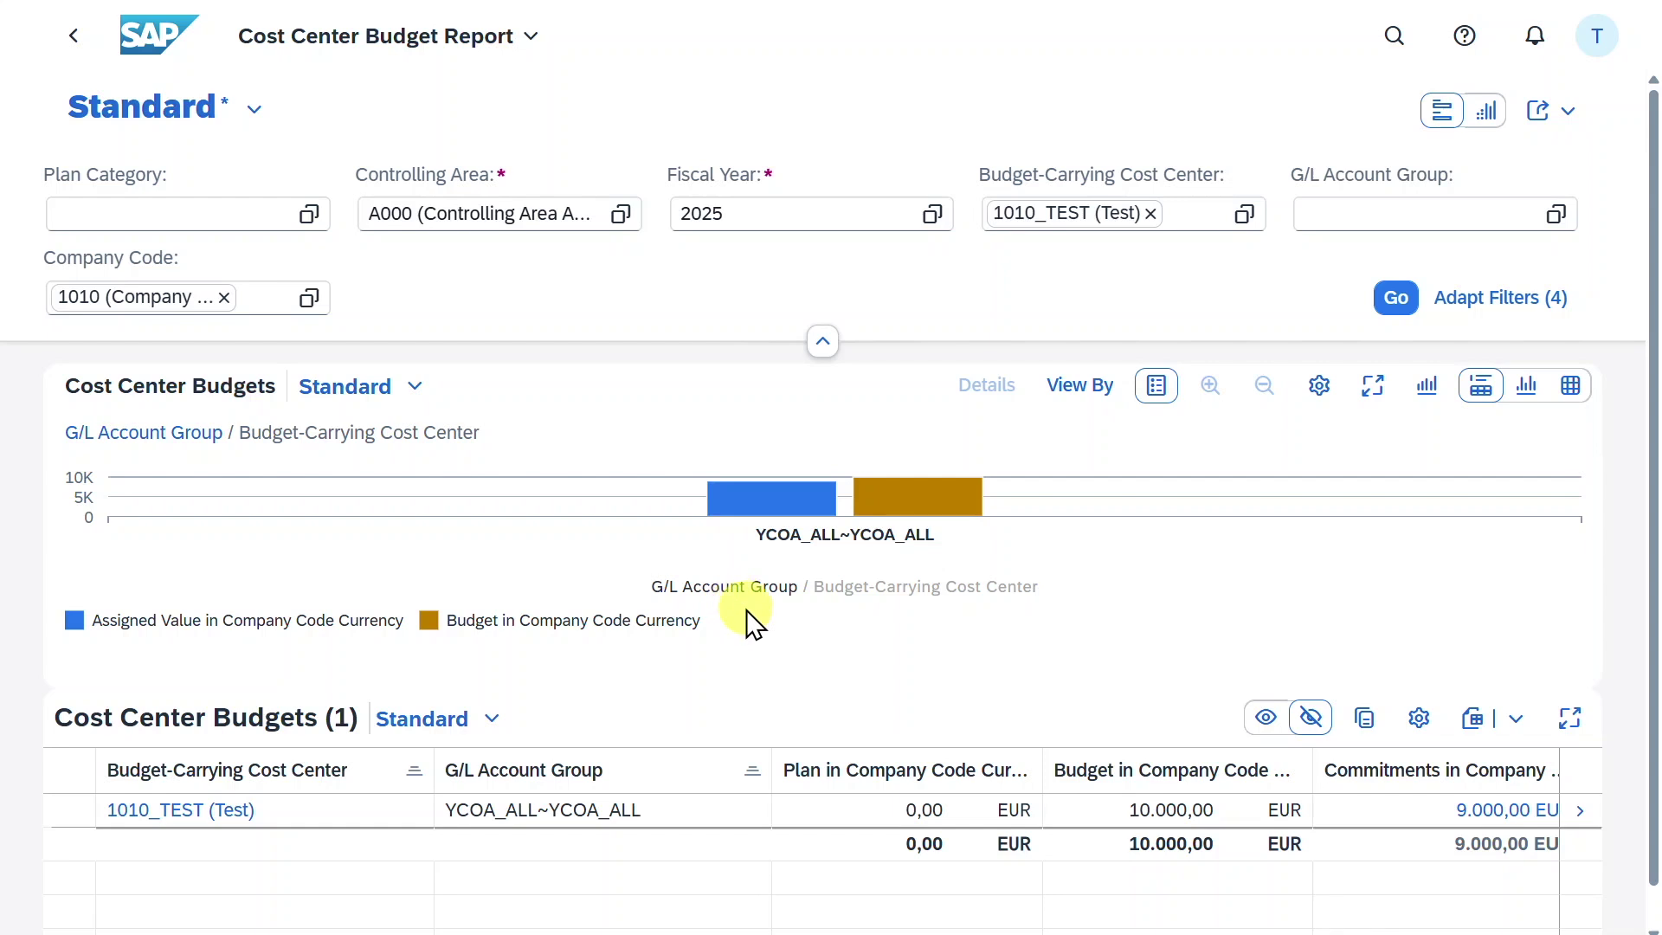
# - Switch to Commitments by Cost Center and refresh the report for cost center 1010_TEST and plan category BUDGET02
pyautogui.click(1394, 35)
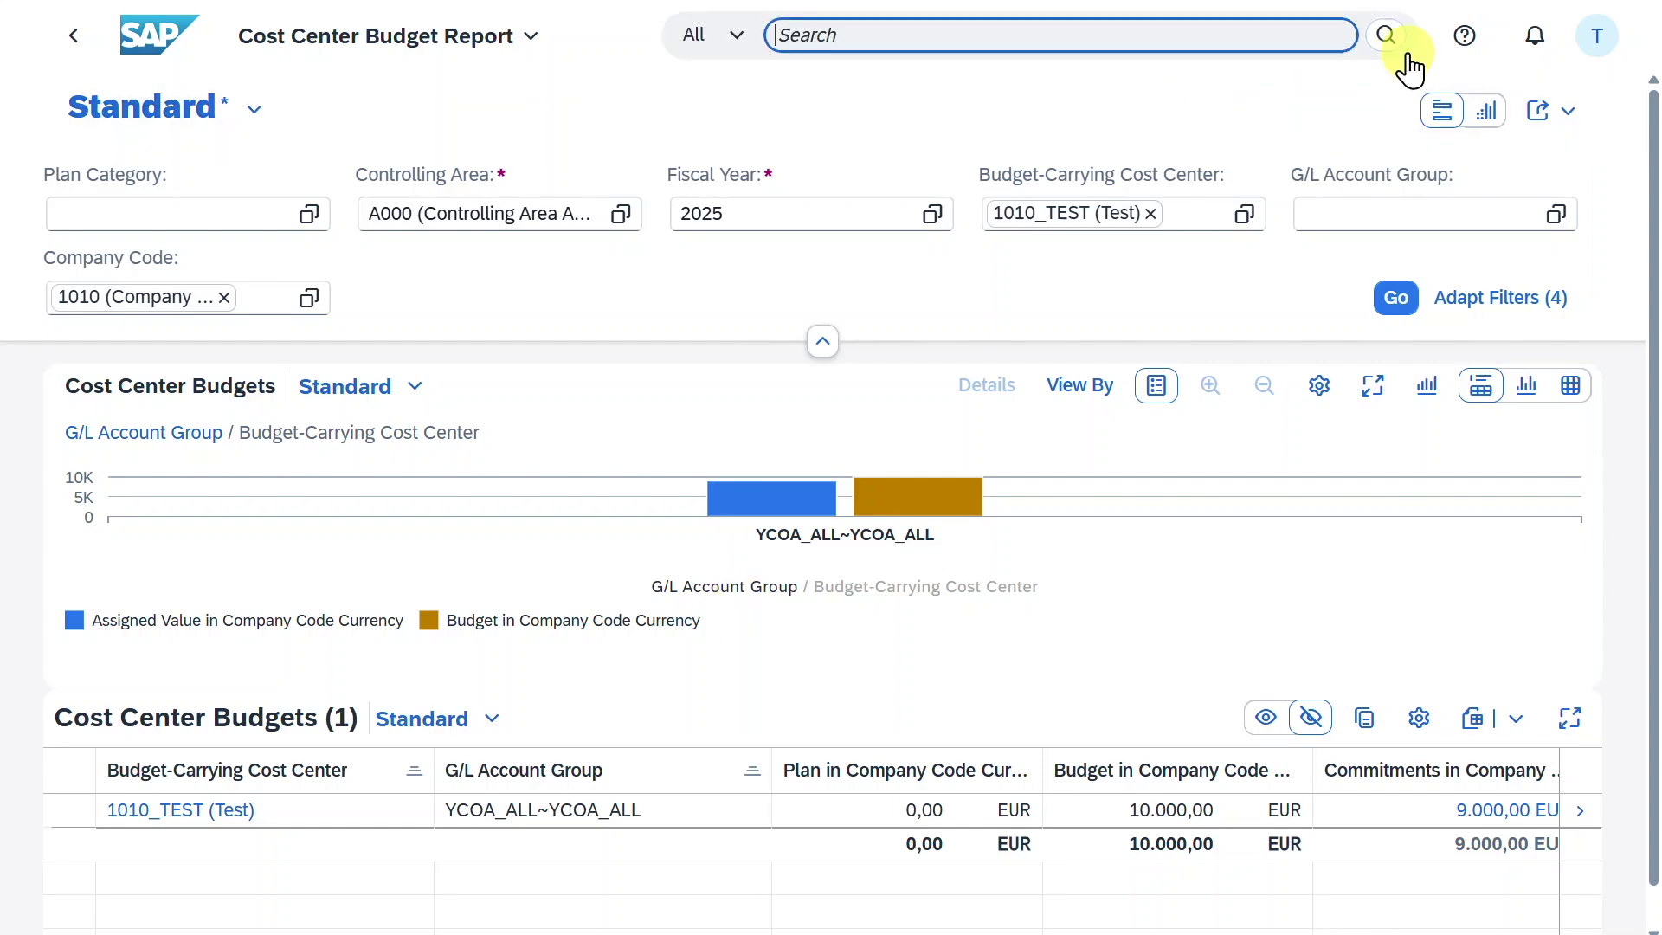
pyautogui.write('commitments by')
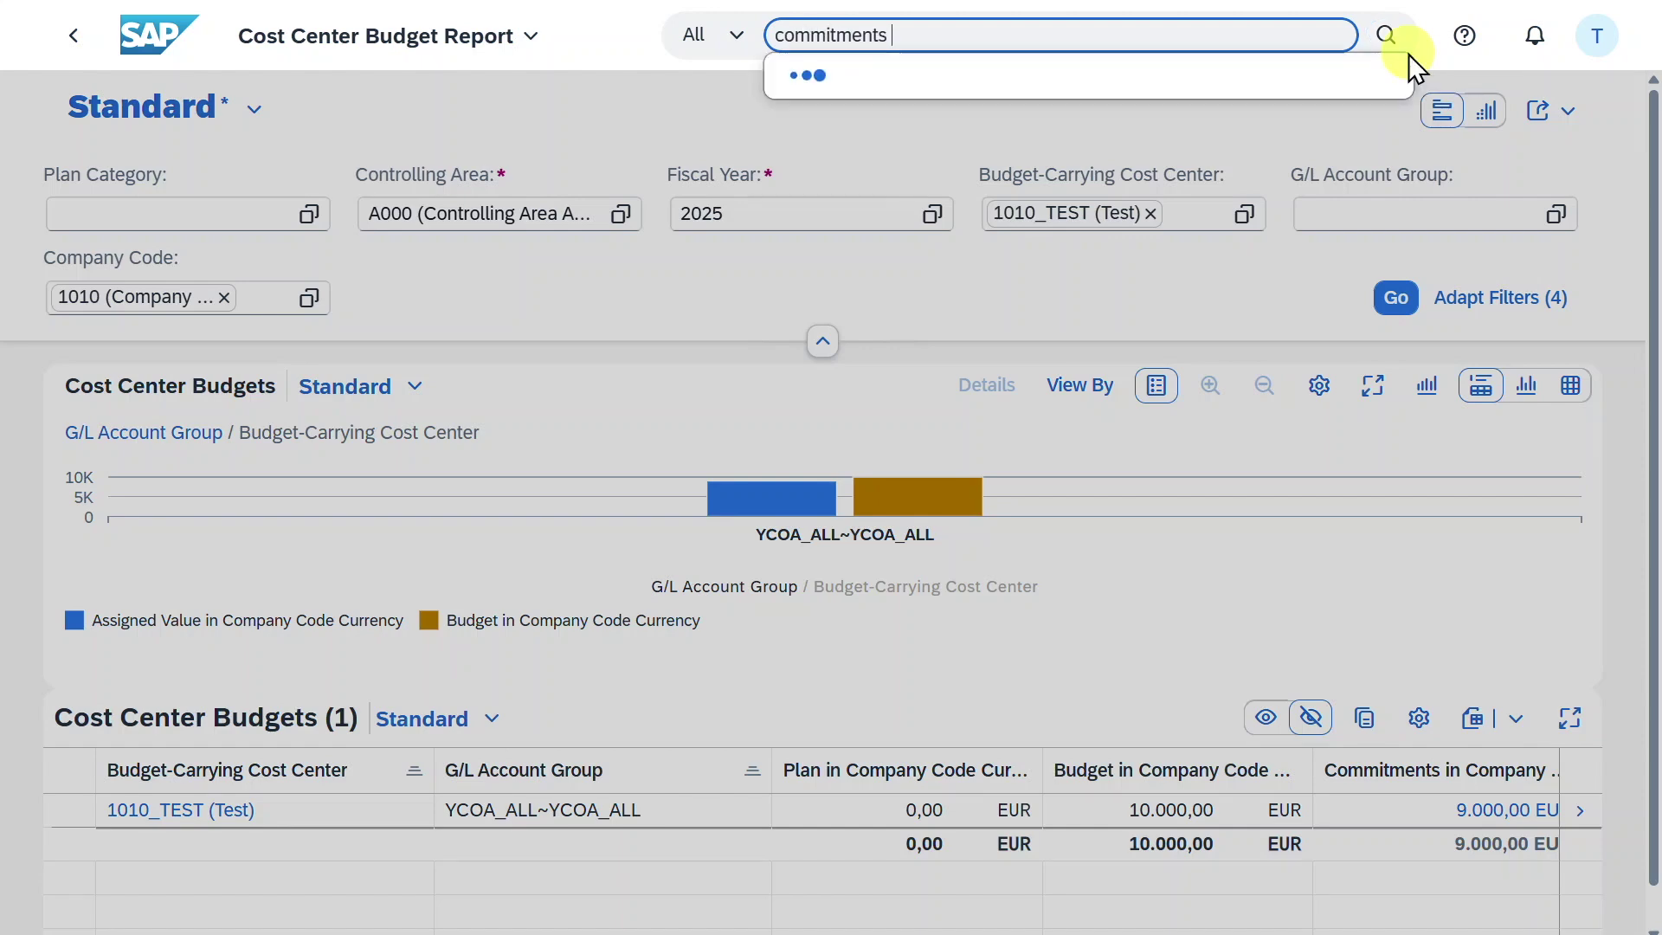
pyautogui.click(1042, 164)
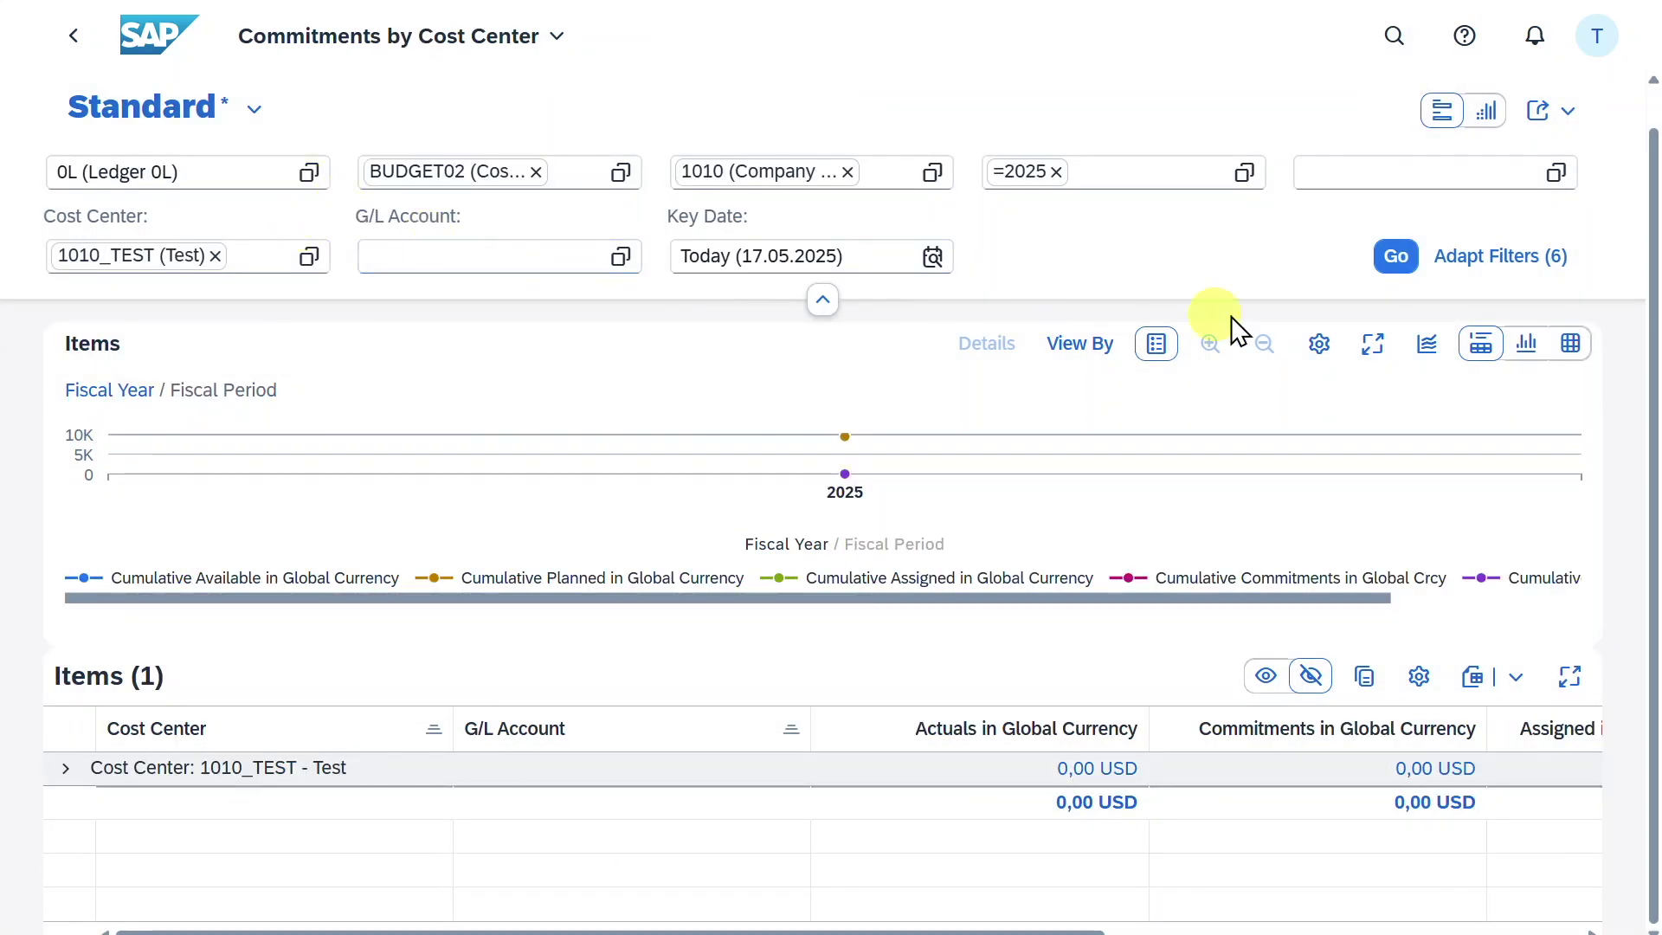
pyautogui.click(1385, 251)
pyautogui.scroll(1, 1212, 624)
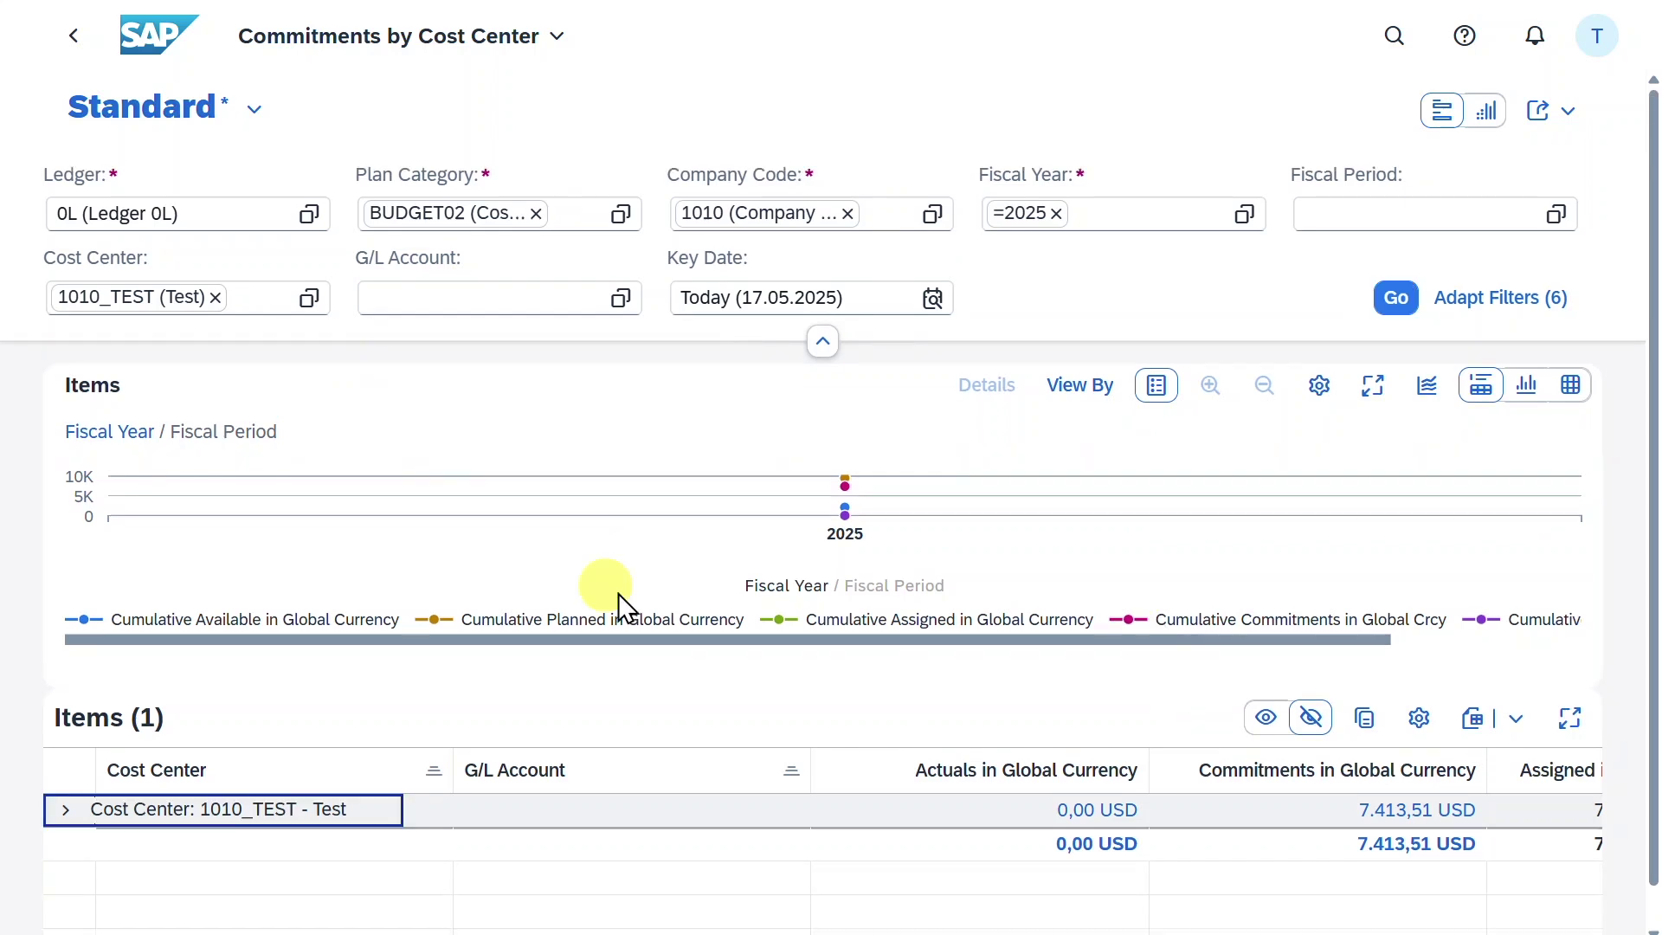
pyautogui.click(559, 513)
pyautogui.click(594, 676)
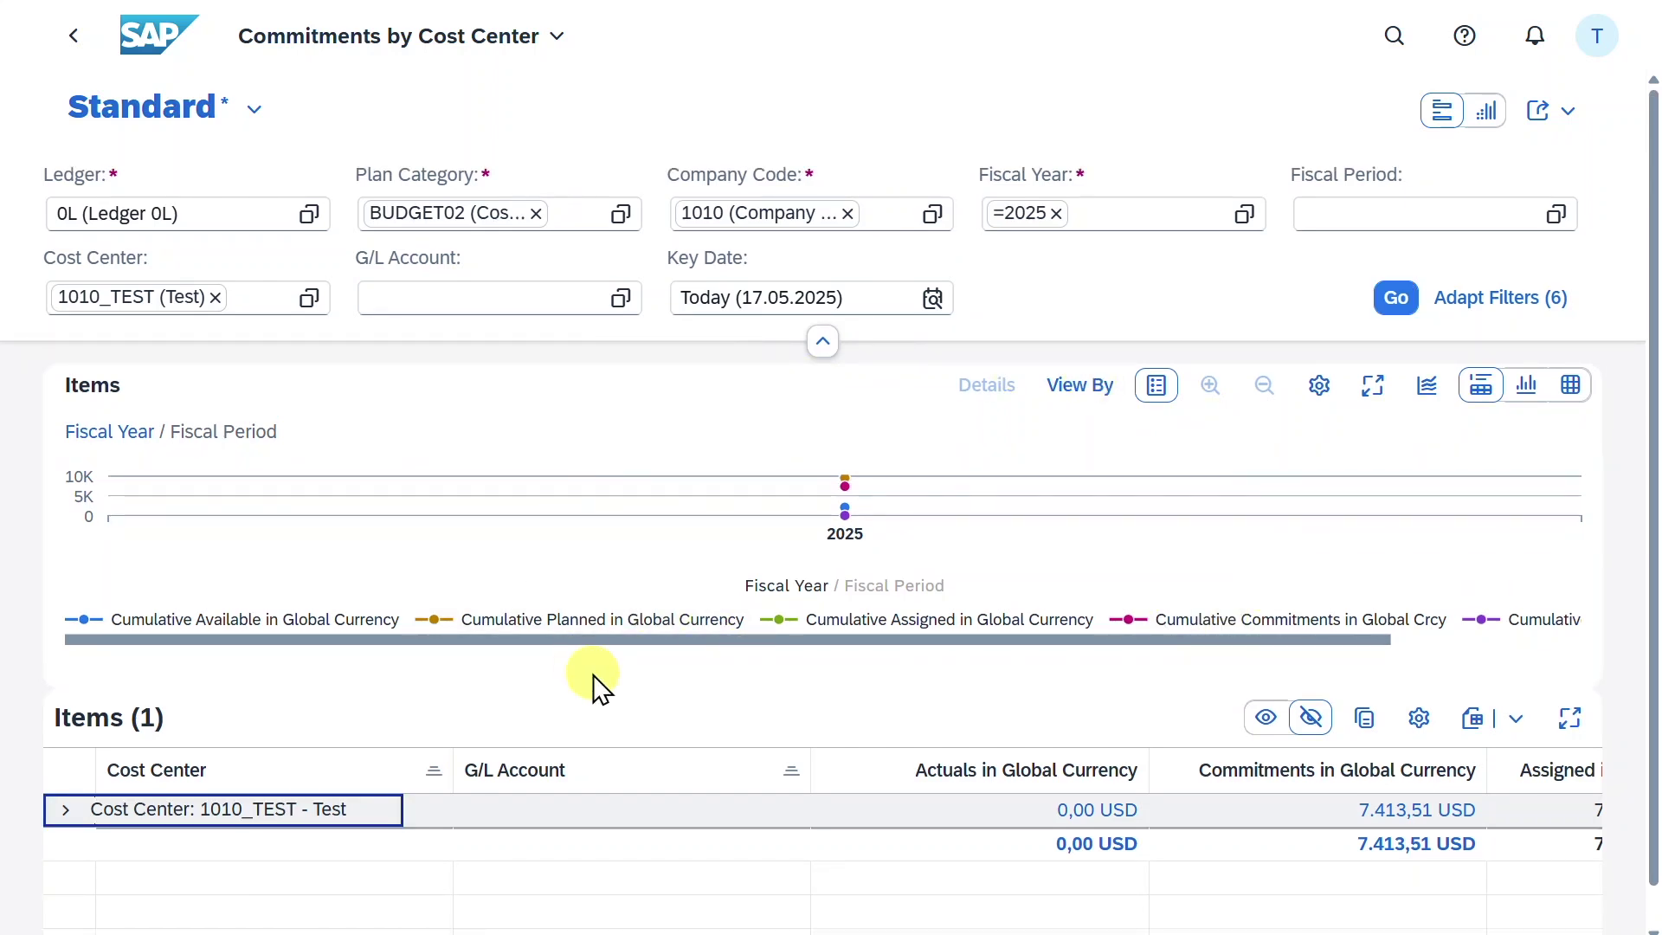
# - Open Post Goods Receipt for Purchasing Document and load the newly created purchase order
pyautogui.click(1393, 35)
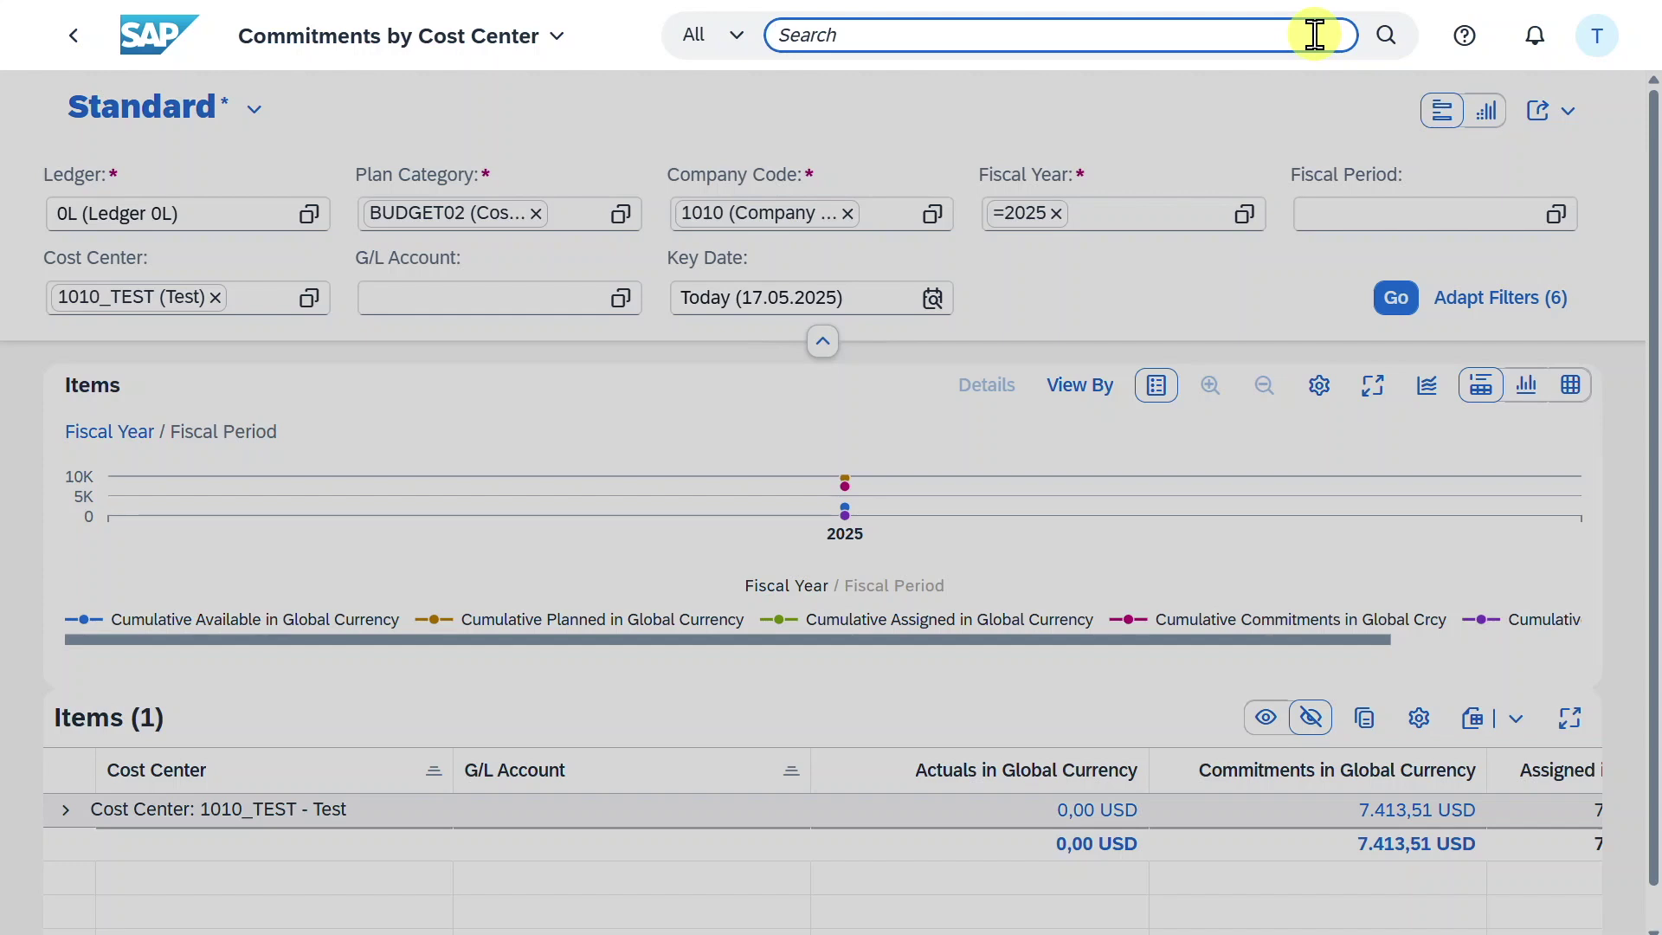
pyautogui.write('post good')
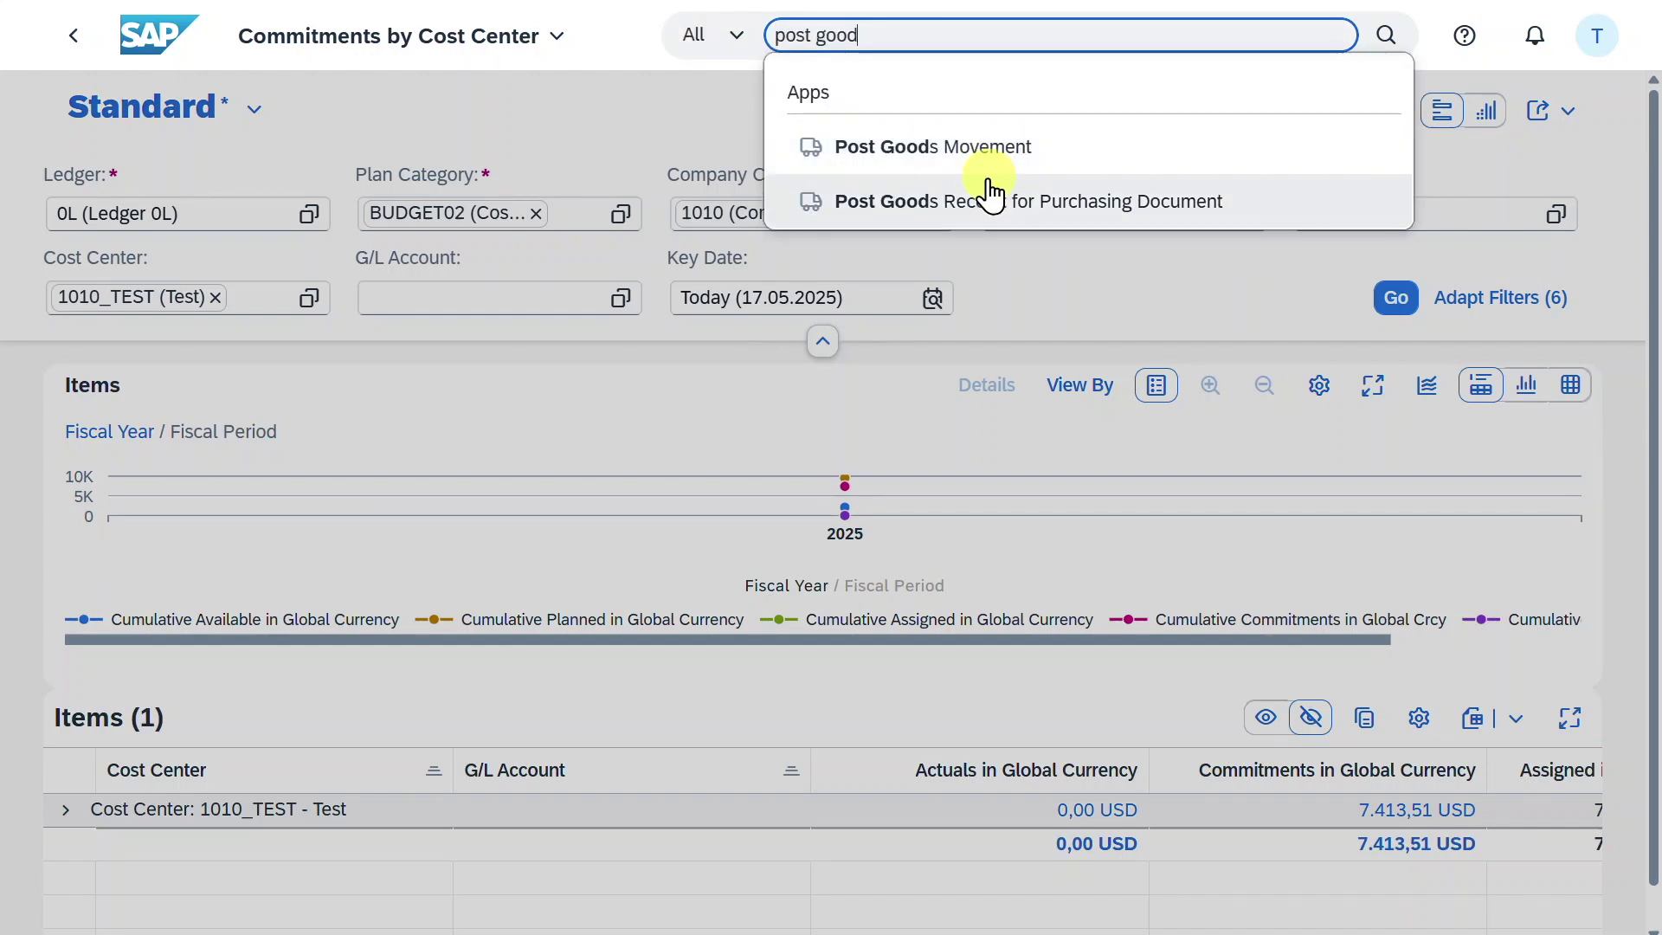
pyautogui.click(1055, 212)
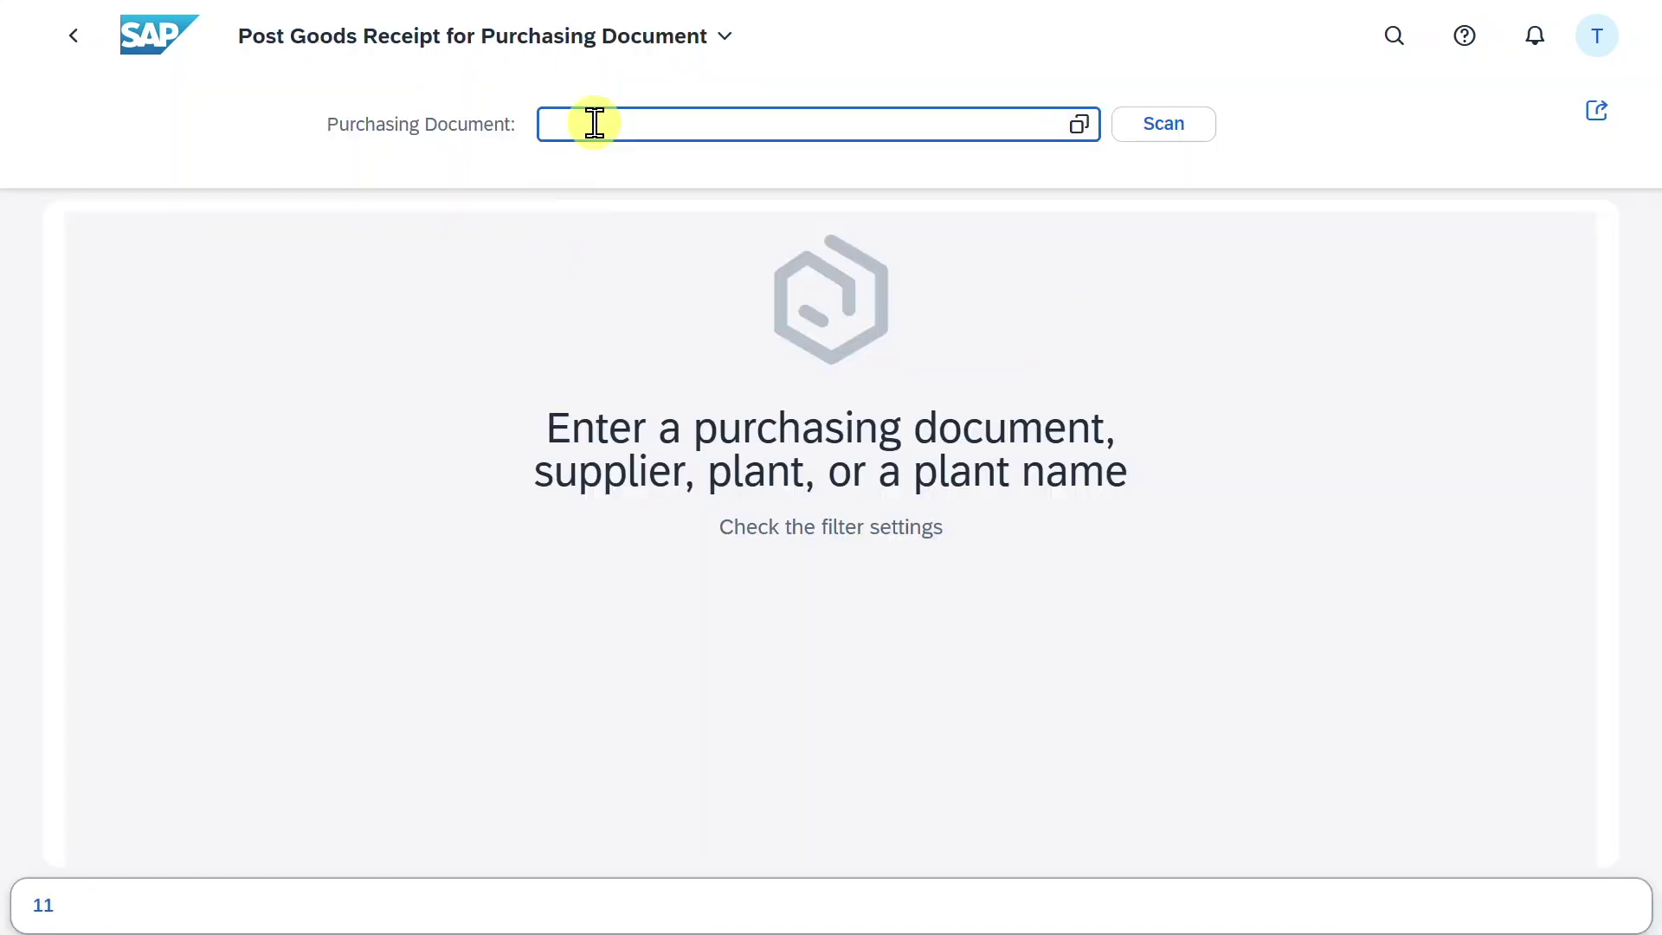
pyautogui.press('super+v')
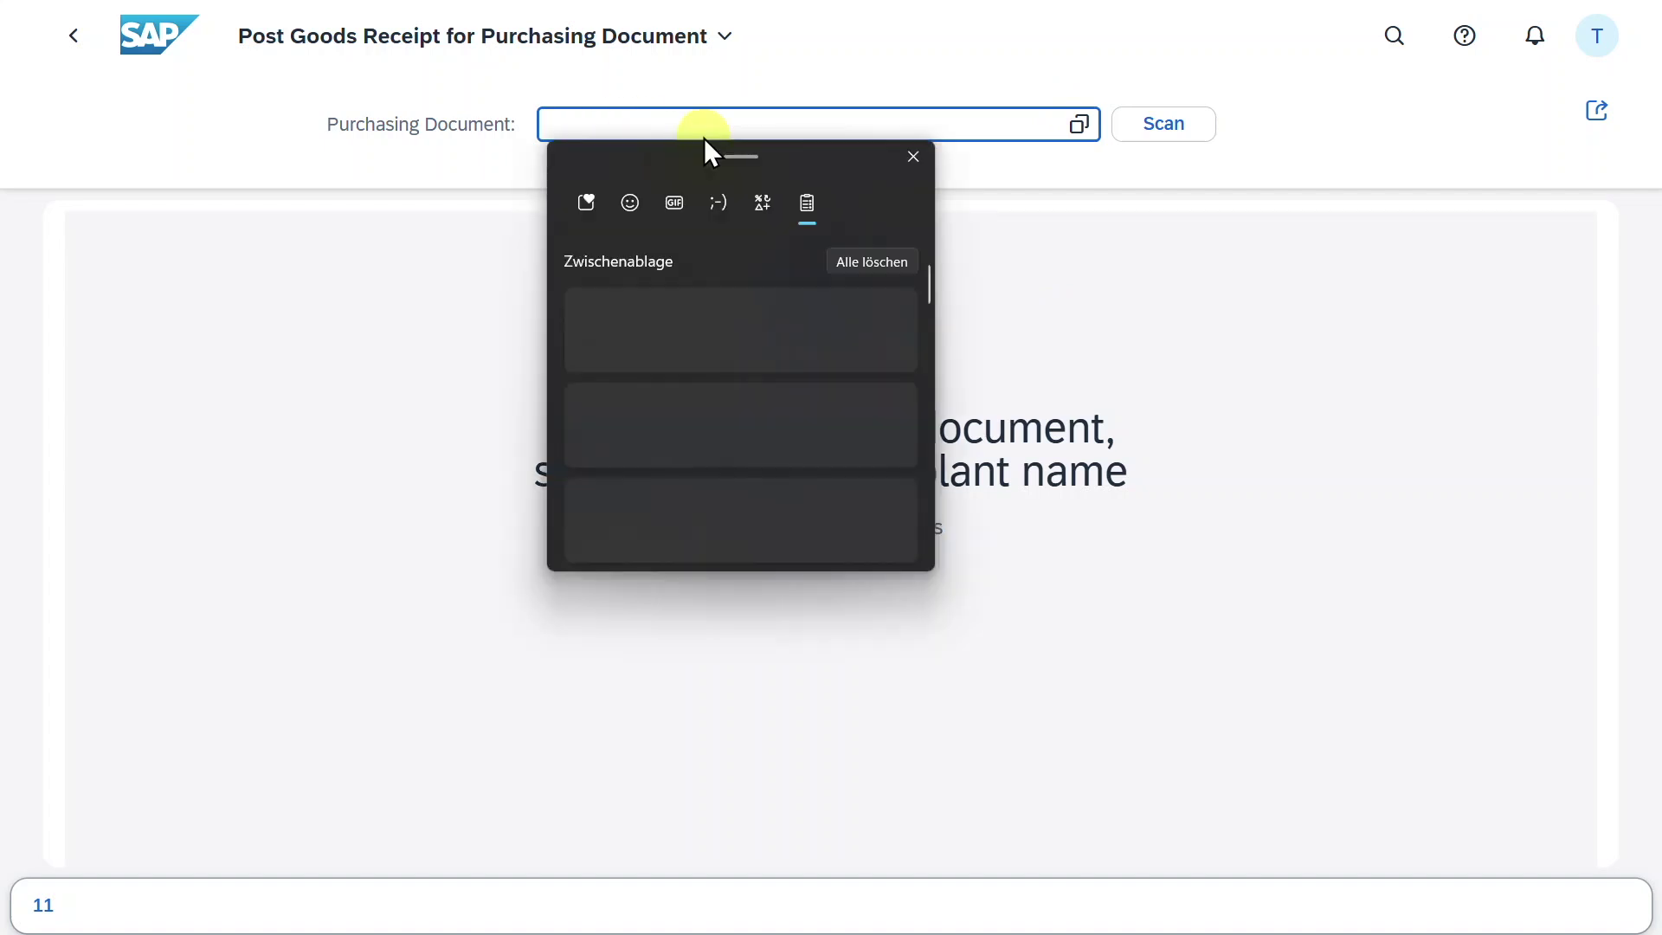
pyautogui.press('Return')
pyautogui.click(776, 216)
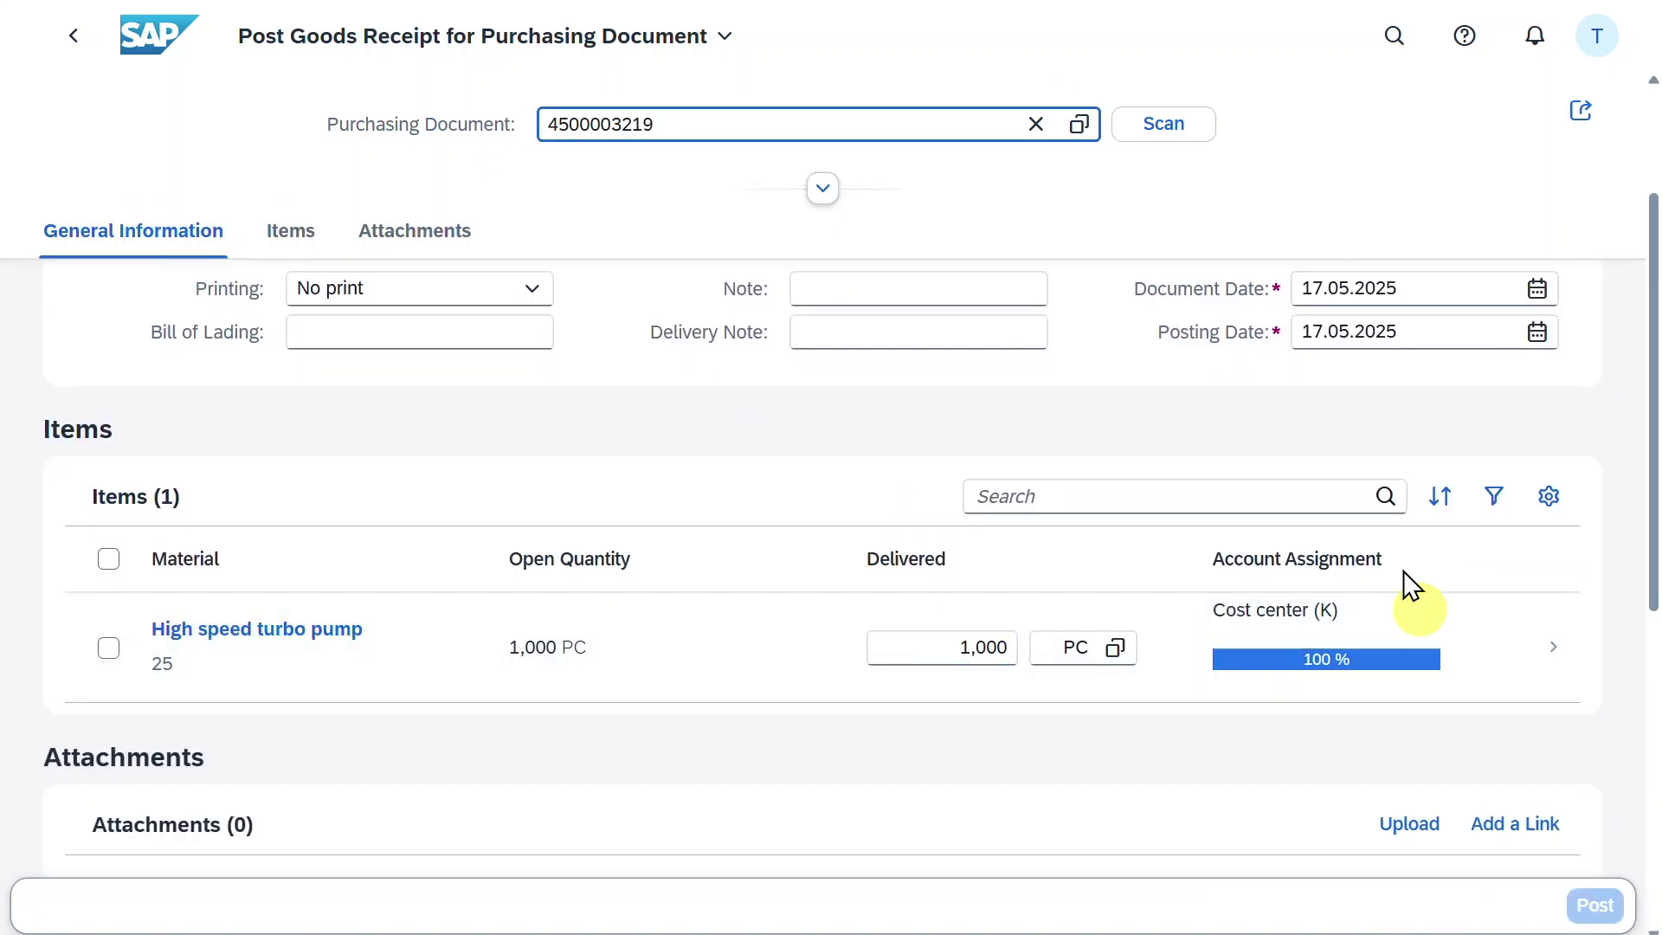
# - Select the High speed turbo pump item, enter delivery note TEST, and post the goods receipt
pyautogui.click(109, 776)
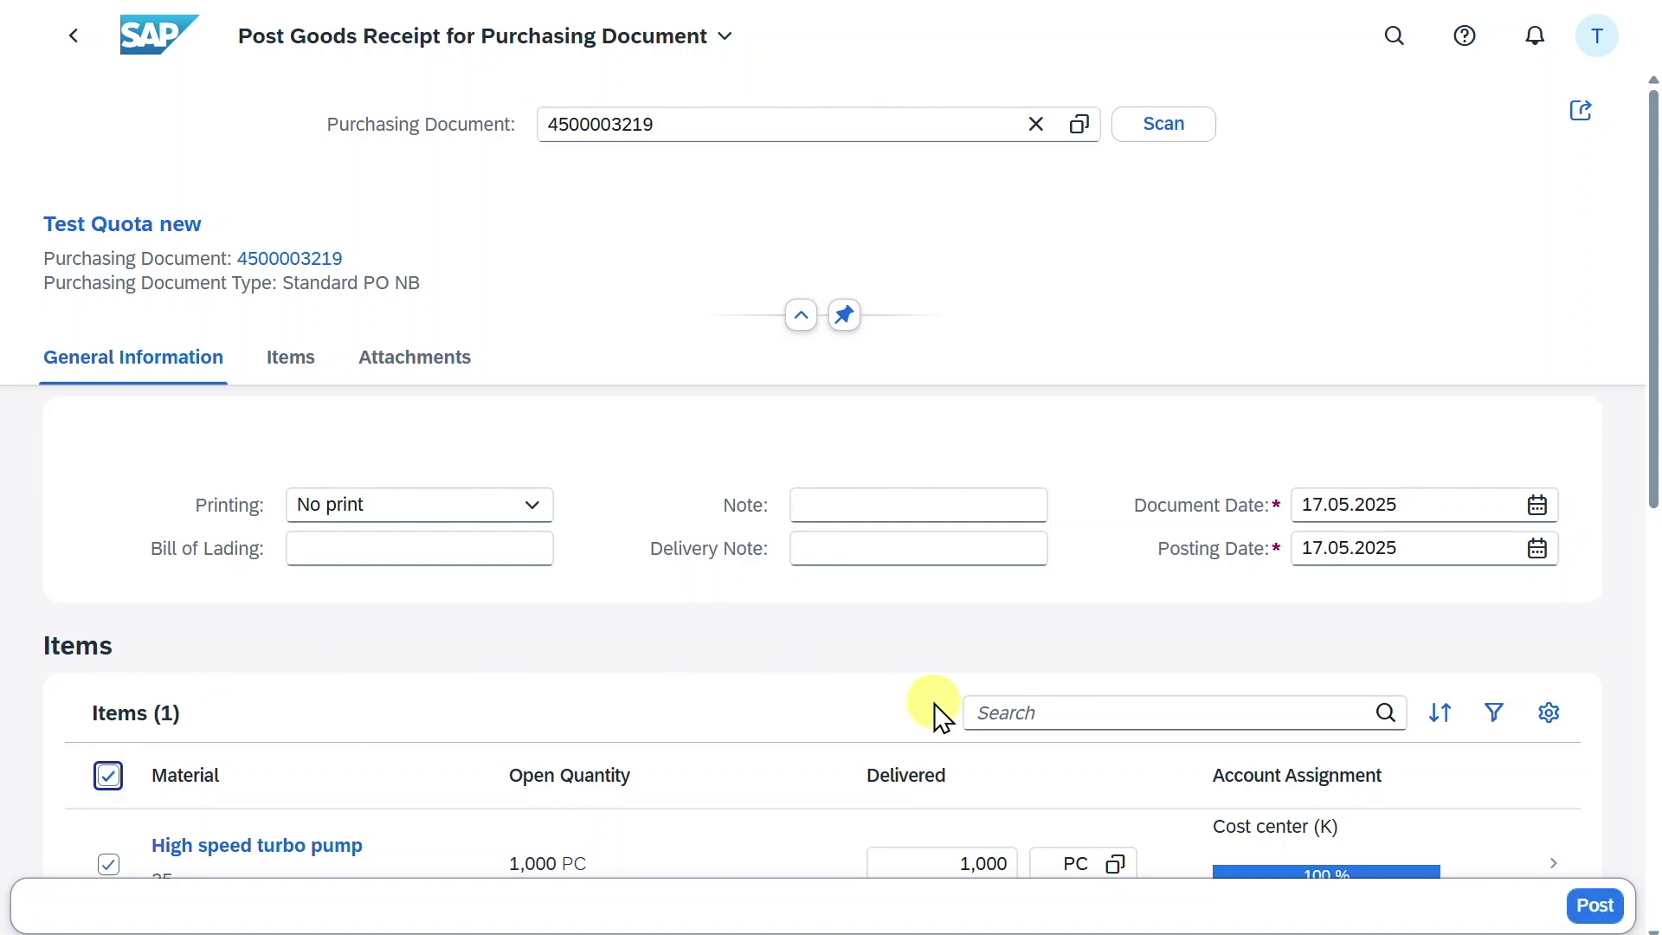
pyautogui.scroll(-2, 1094, 709)
pyautogui.click(1596, 906)
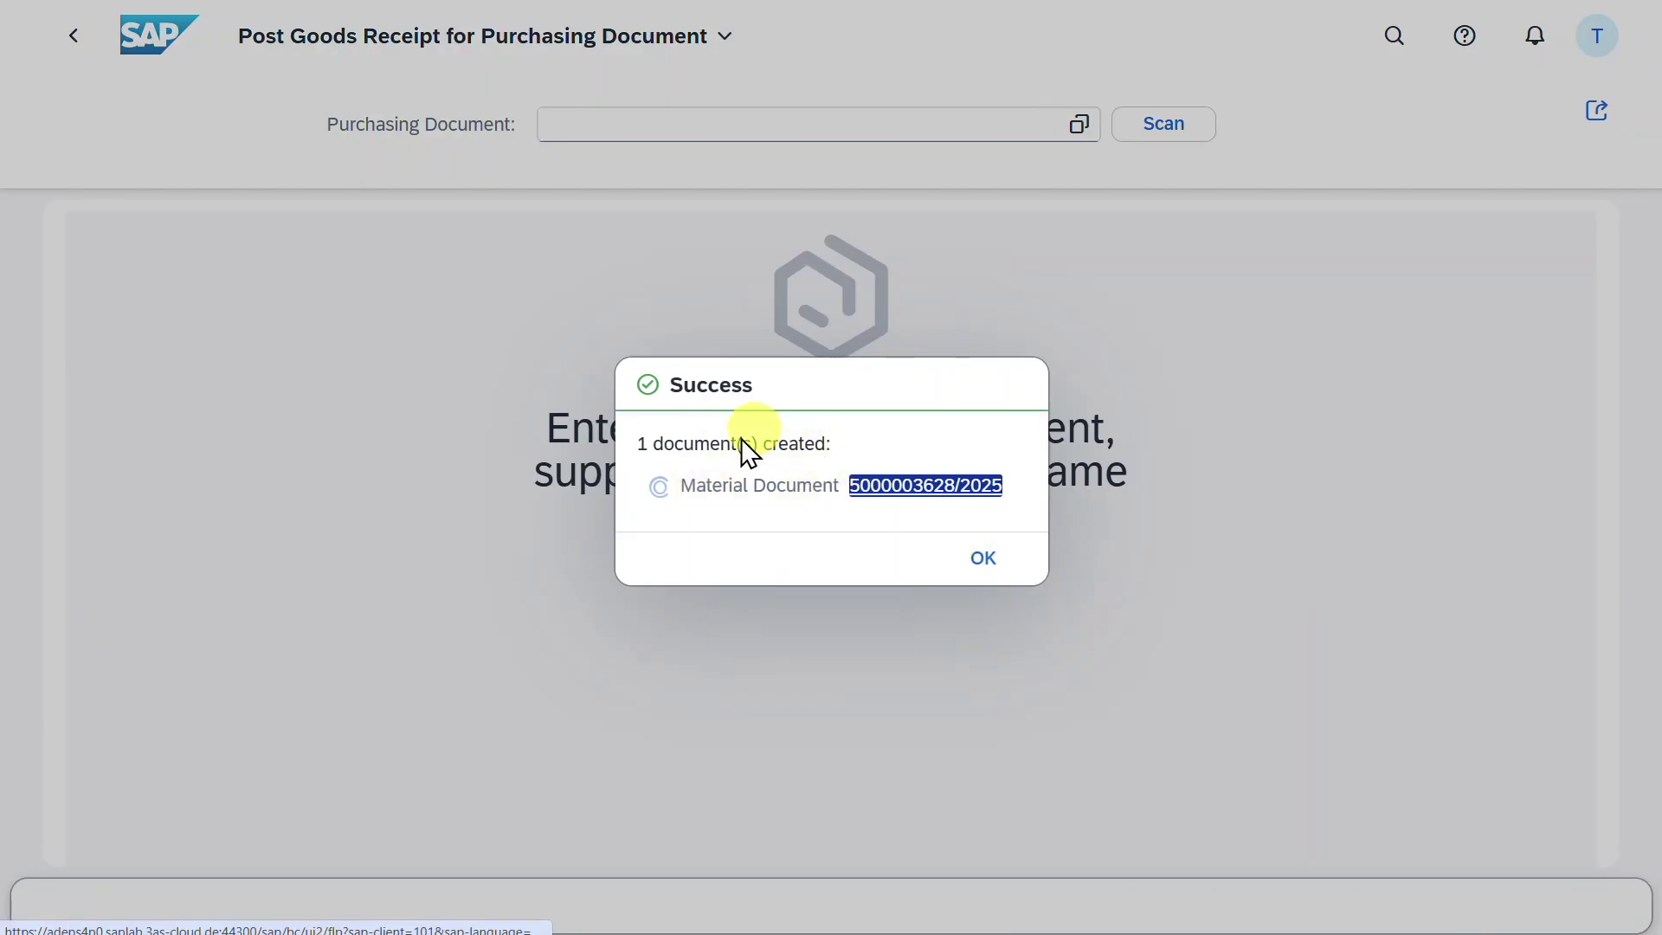
# - Open the material document created by the goods receipt and display its process flow
pyautogui.click(988, 469)
pyautogui.click(882, 485)
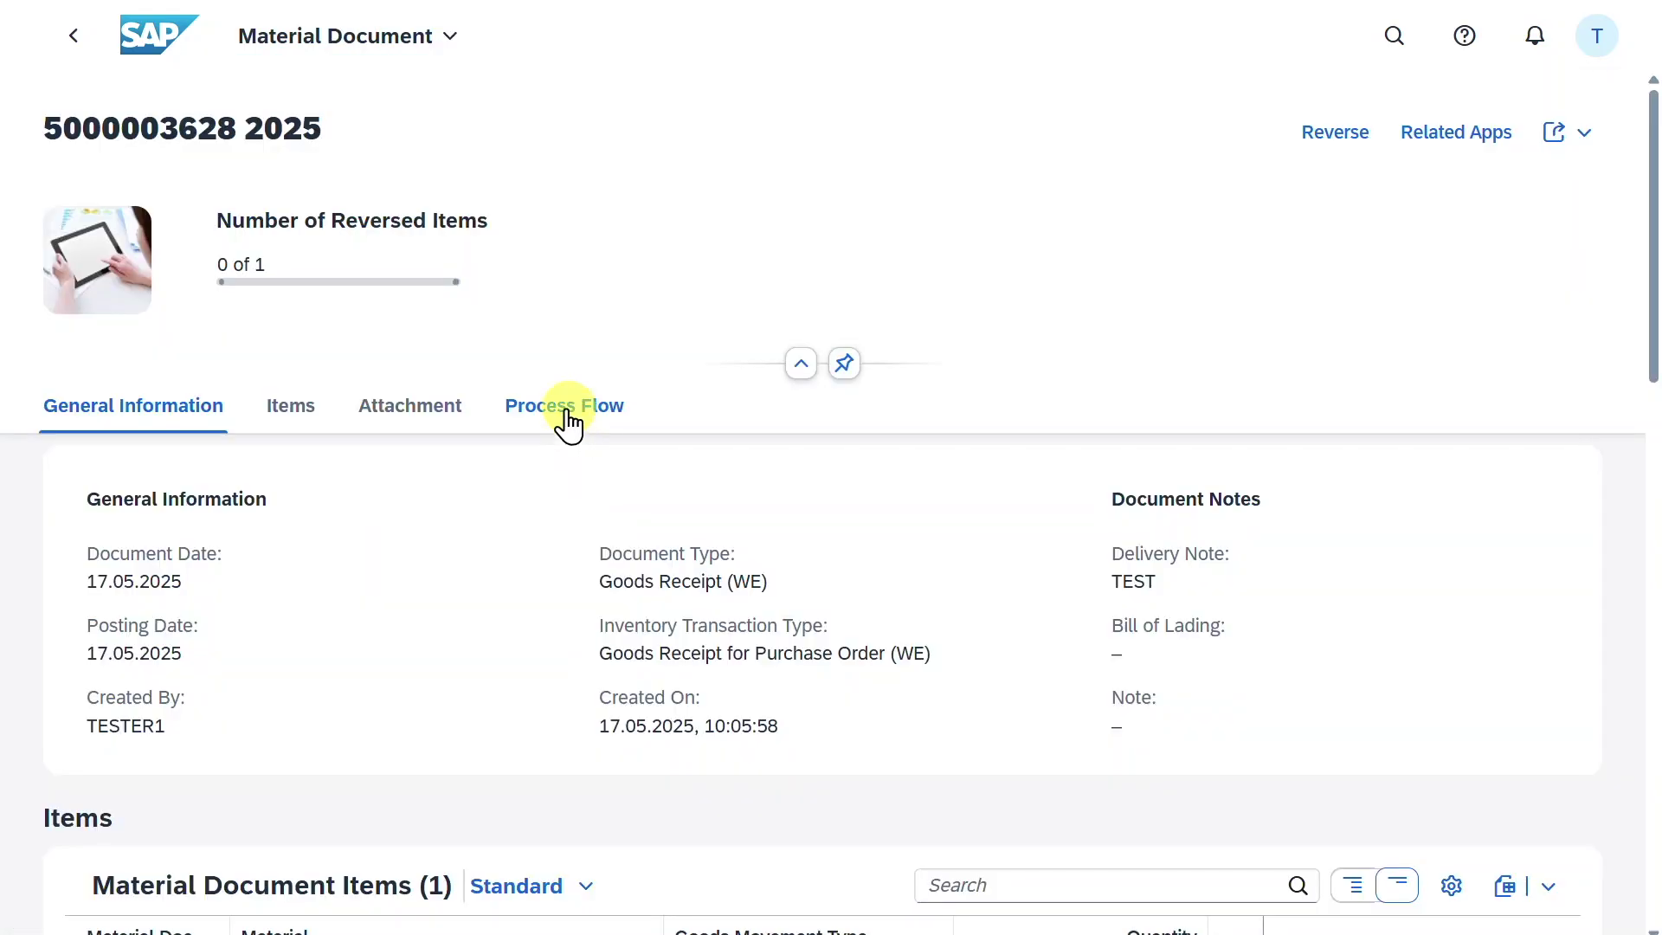
pyautogui.click(568, 414)
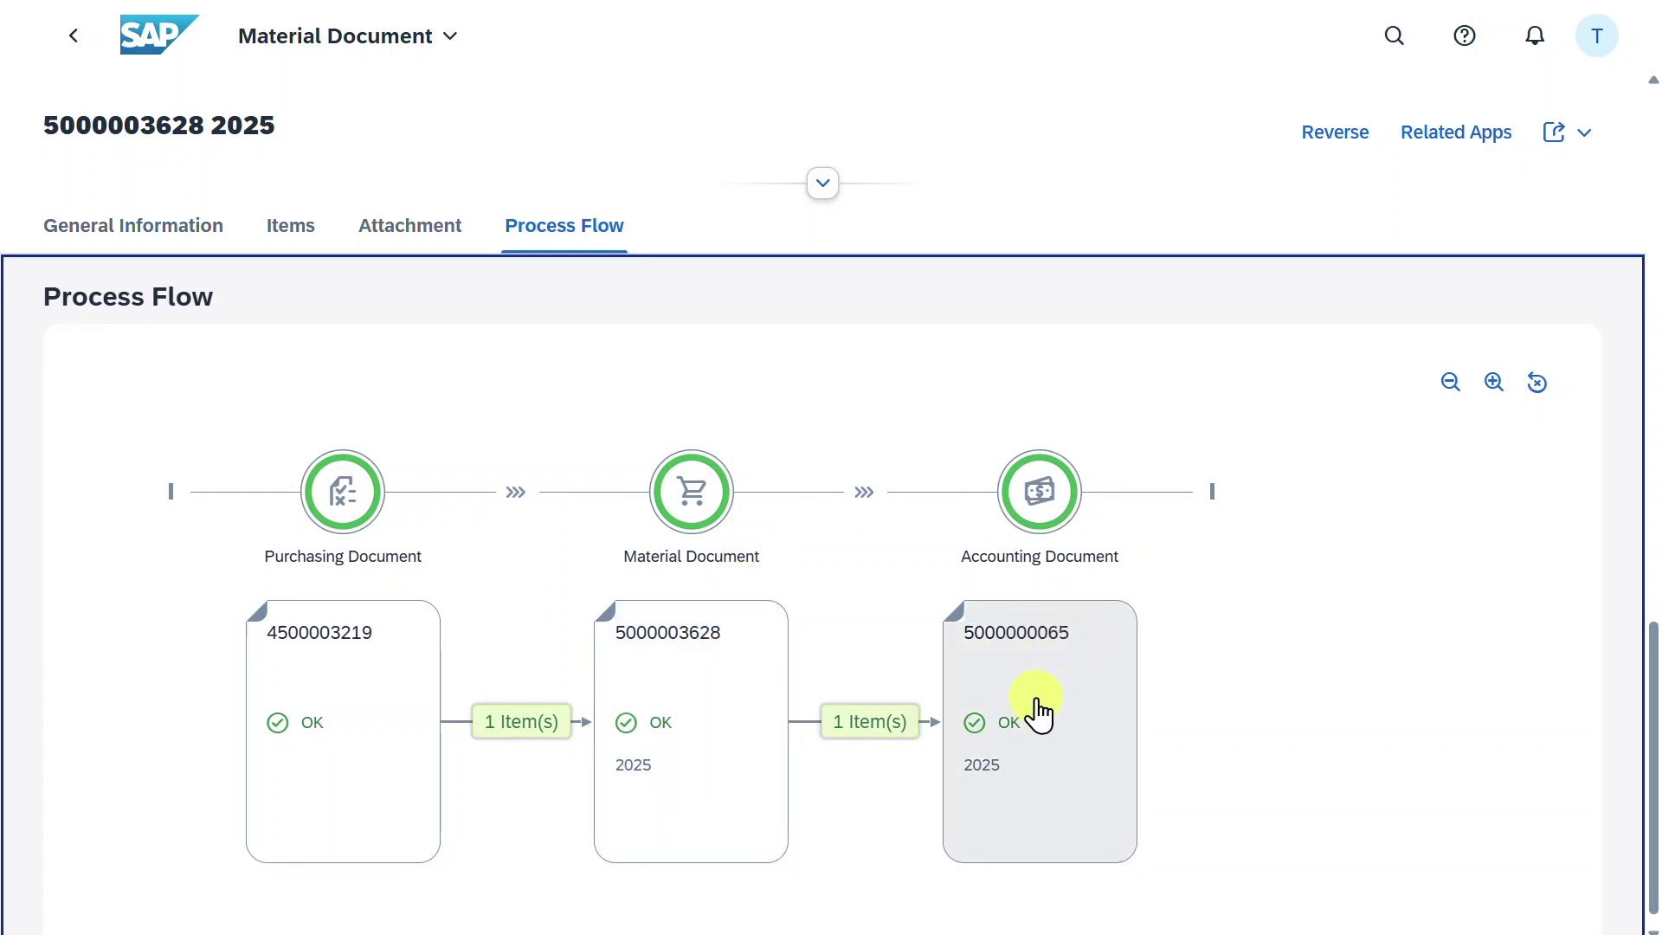
# - Rerun the Cost Center Budget Report for 1010_TEST and examine its commitments, actual costs, assigned value and available budget
pyautogui.click(1395, 41)
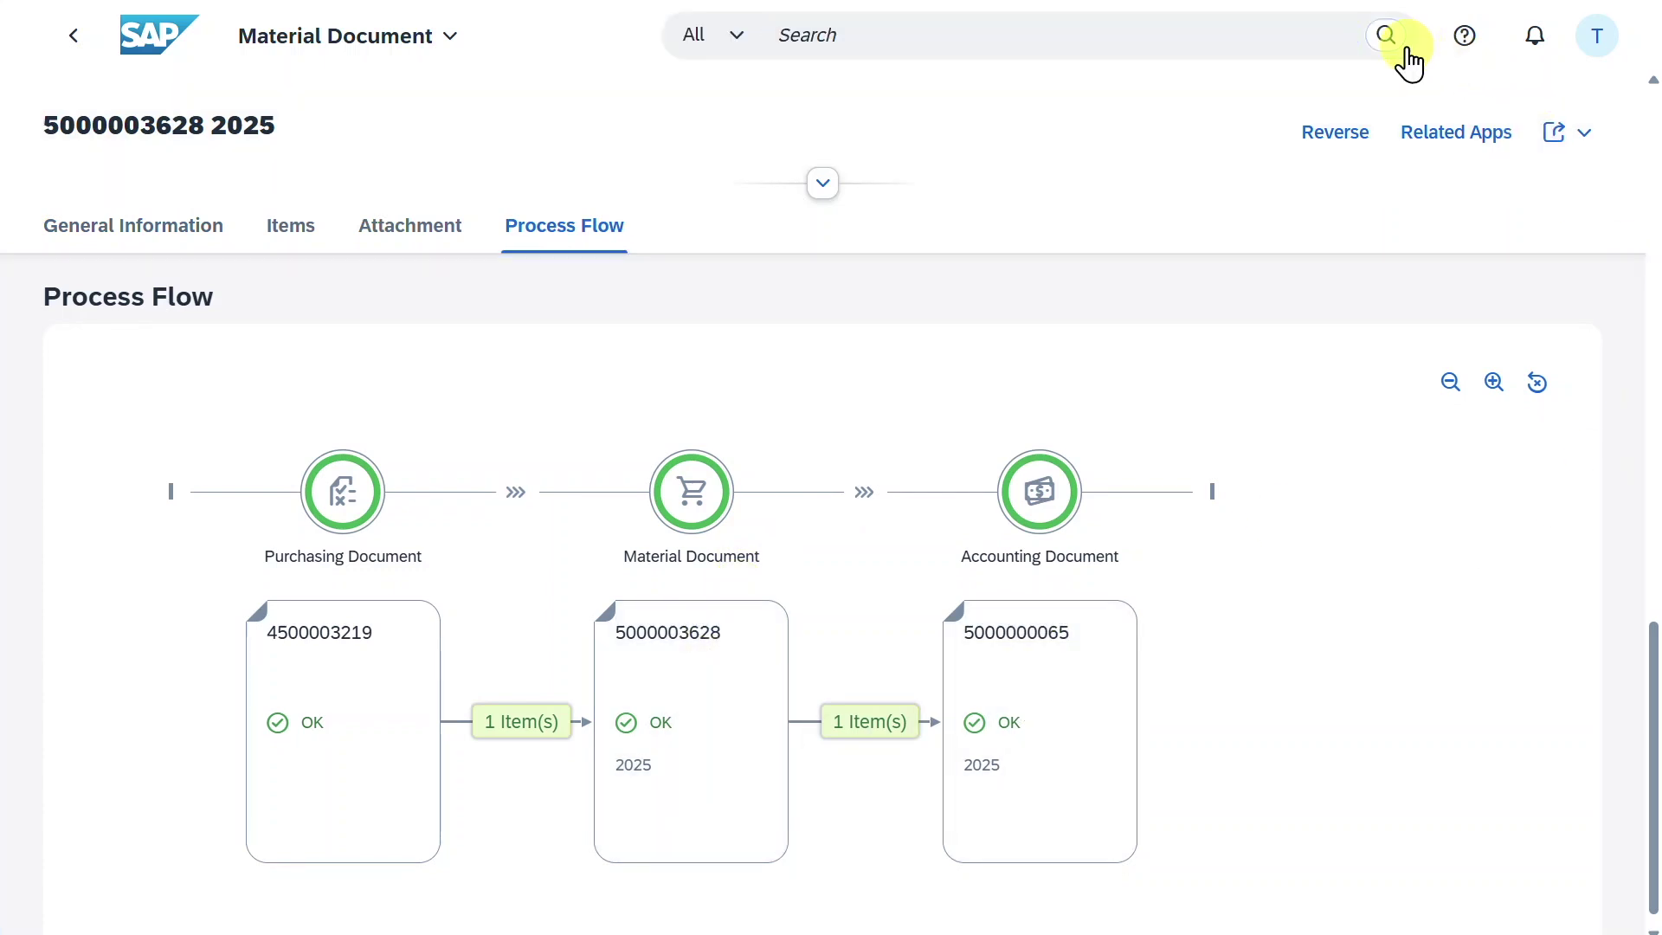
pyautogui.write('cost center')
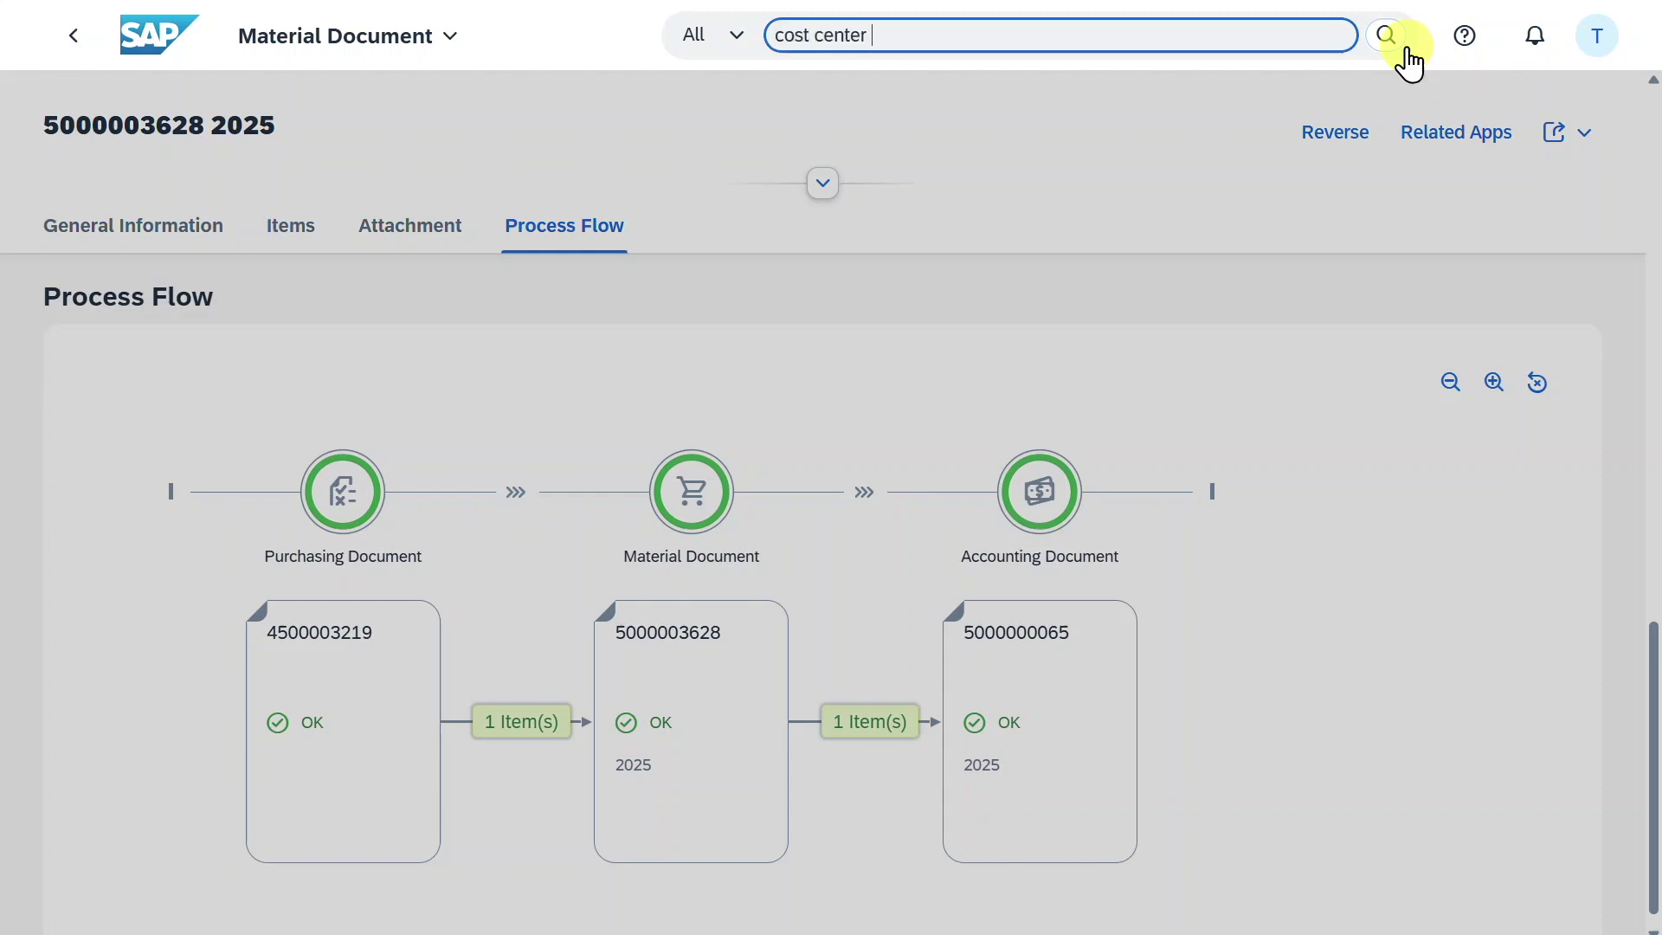
pyautogui.write(' bud')
pyautogui.click(1030, 149)
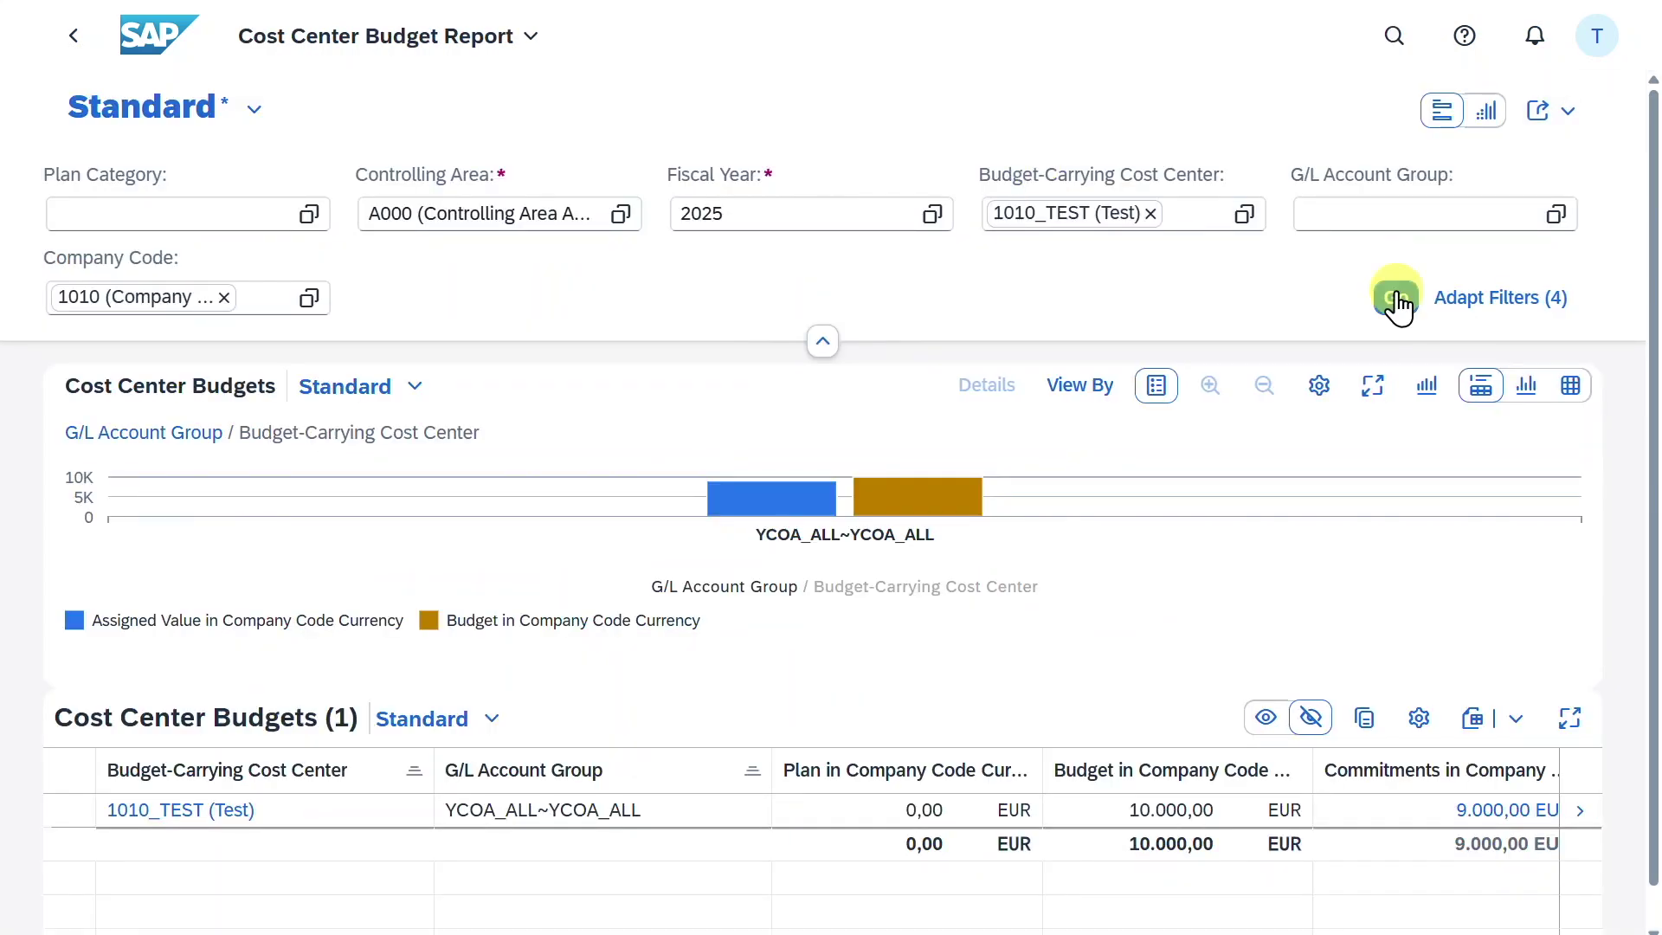
pyautogui.click(1396, 299)
pyautogui.scroll(-1, 1243, 835)
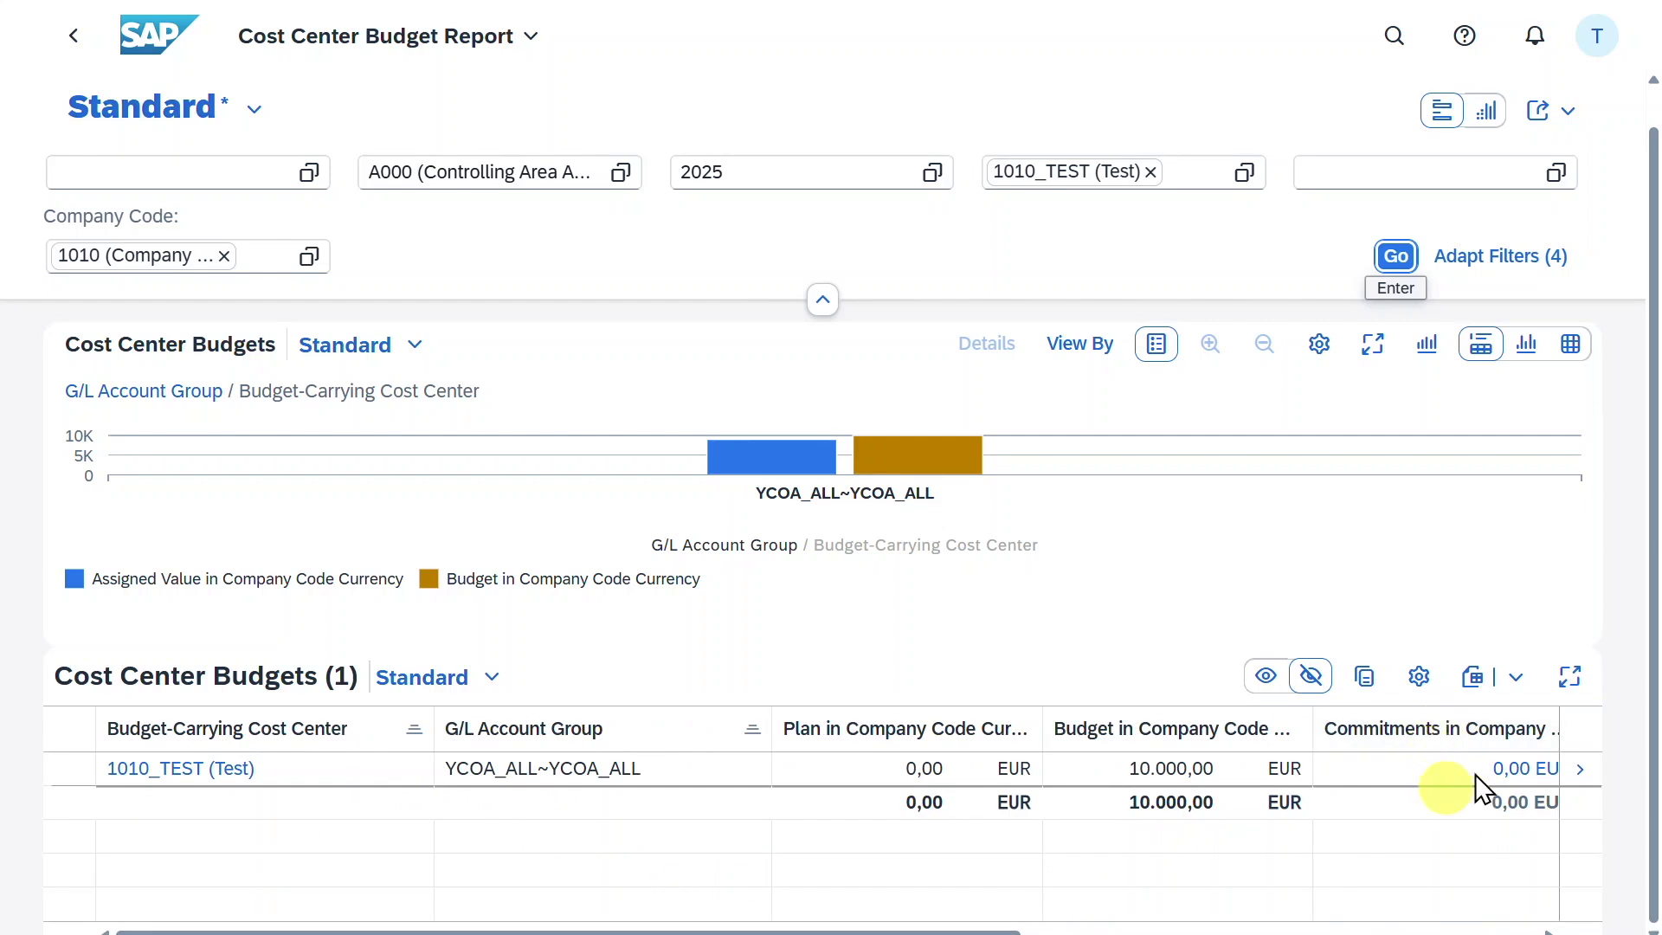
pyautogui.moveTo(965, 928); pyautogui.dragTo(1358, 928)
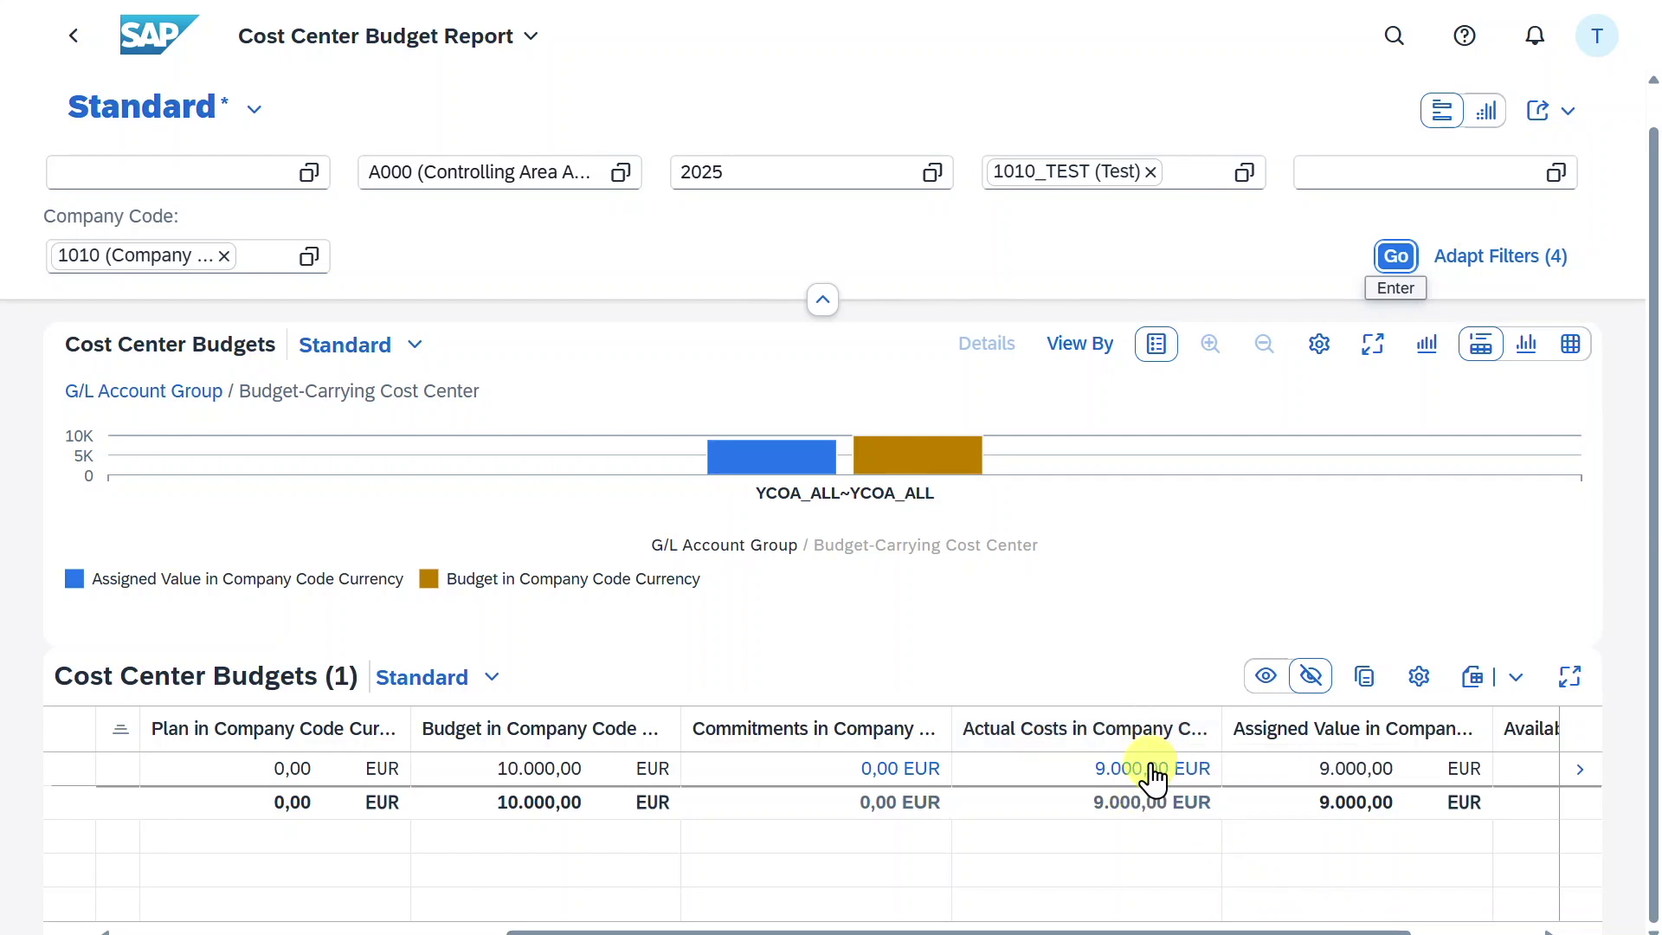
pyautogui.moveTo(1235, 928); pyautogui.dragTo(1380, 928)
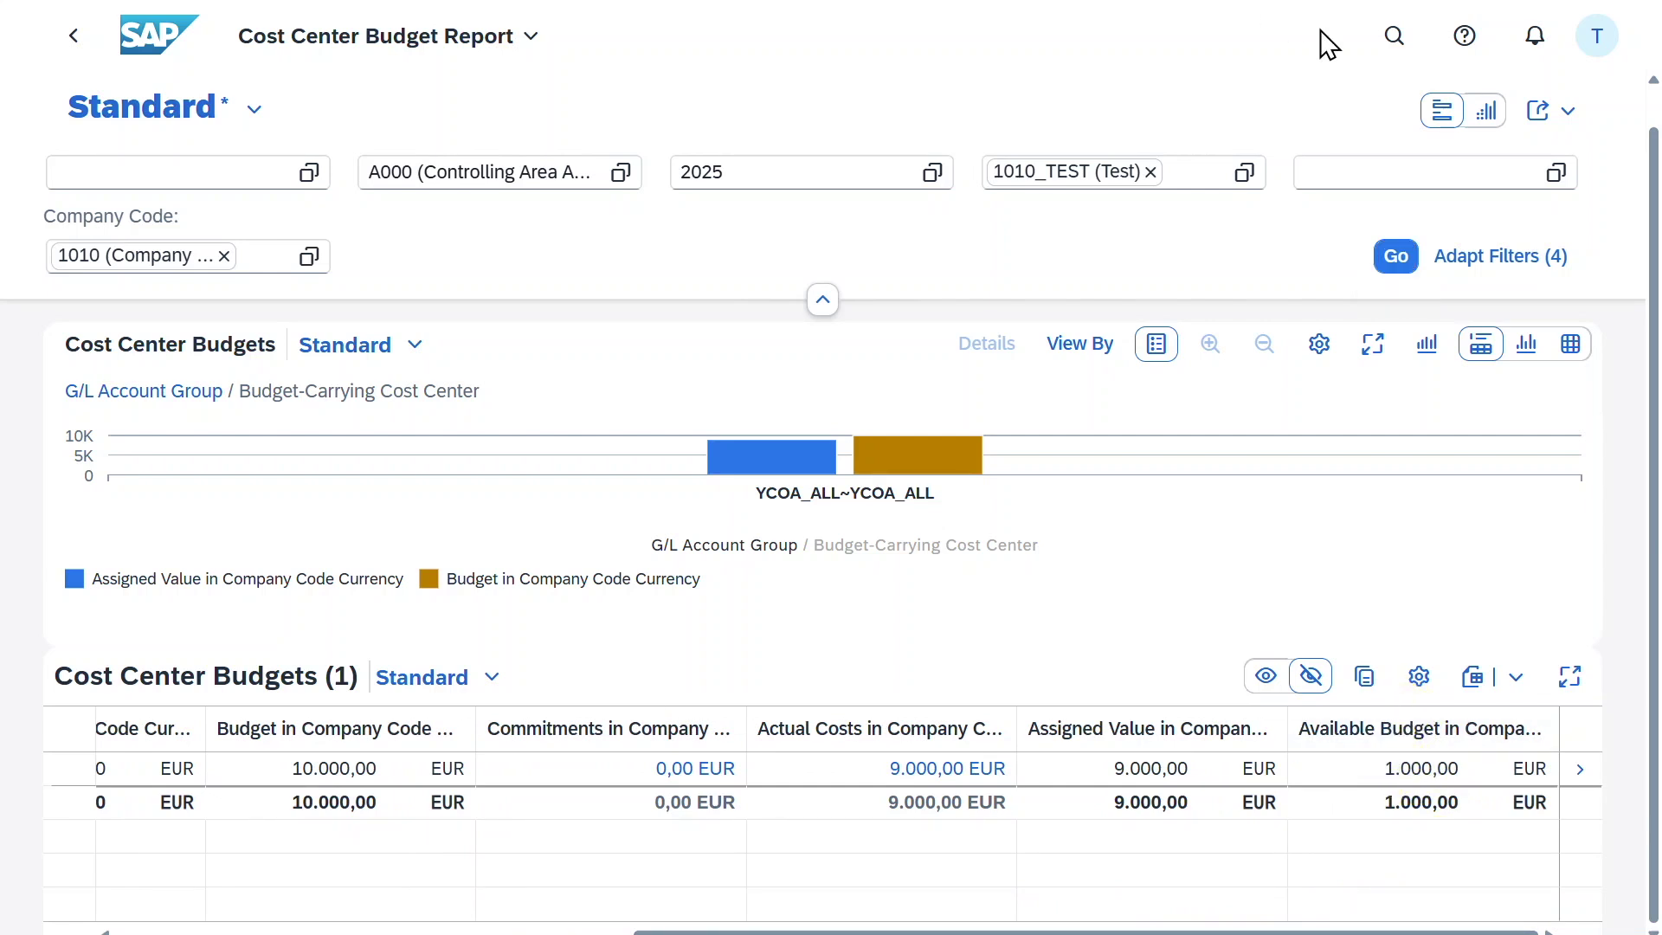
# - Switch to Manage Purchase Orders and copy the most recent 9000 EUR purchase order into a new draft
pyautogui.click(1391, 39)
pyautogui.write('manage purchase or')
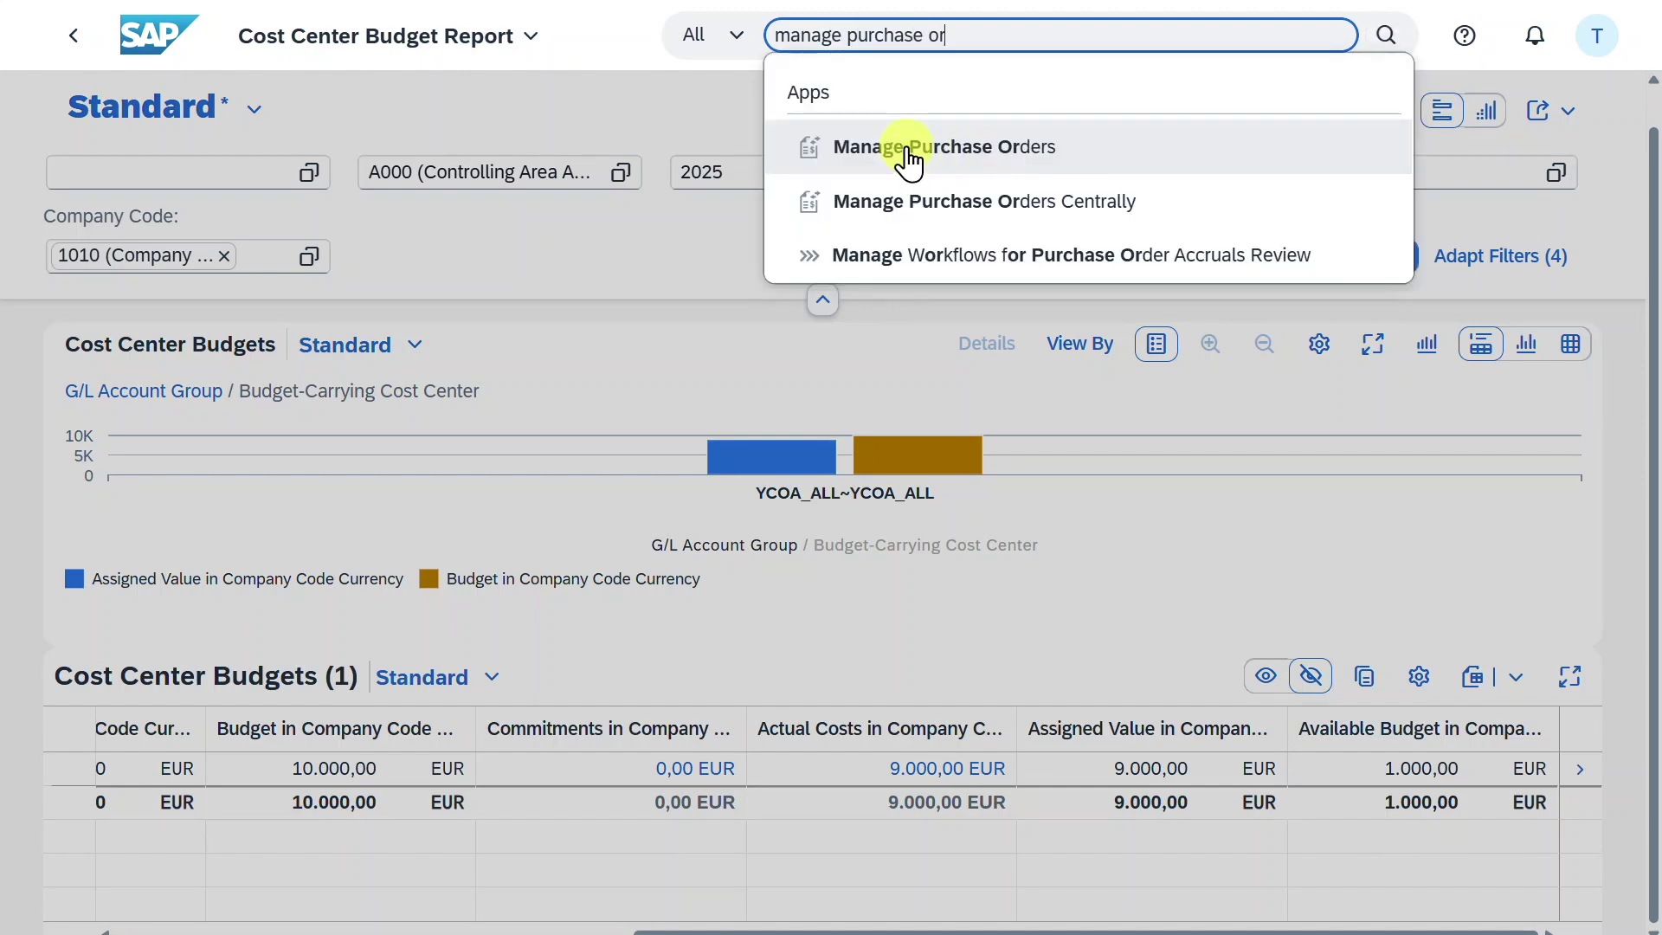
pyautogui.click(909, 147)
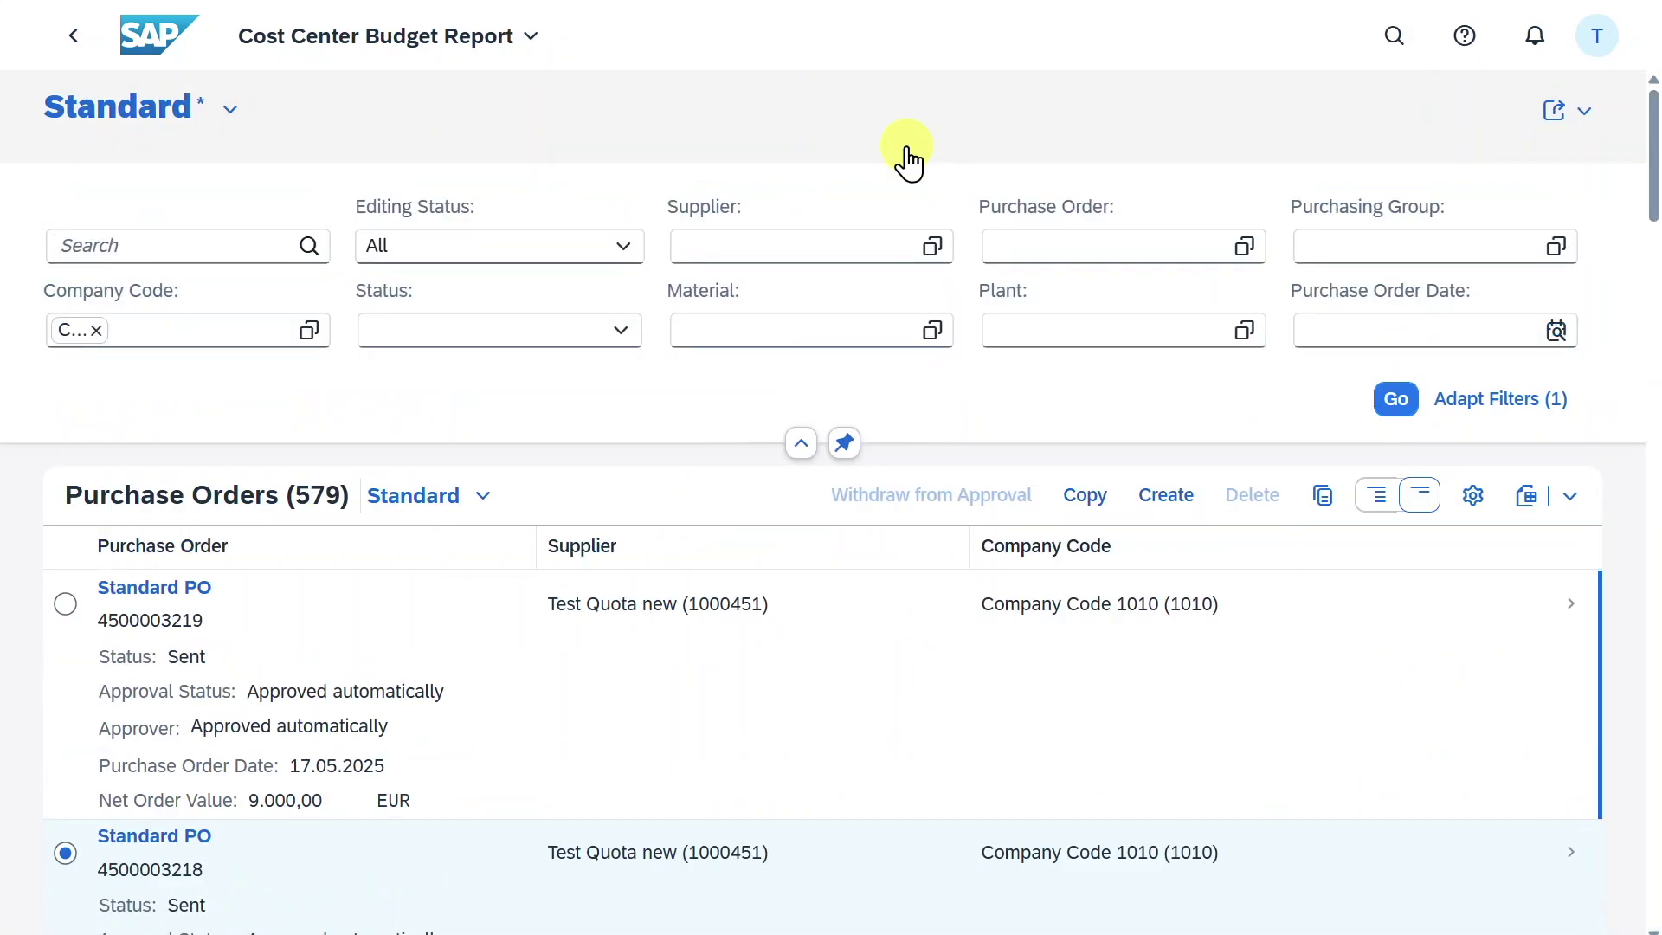
pyautogui.click(65, 603)
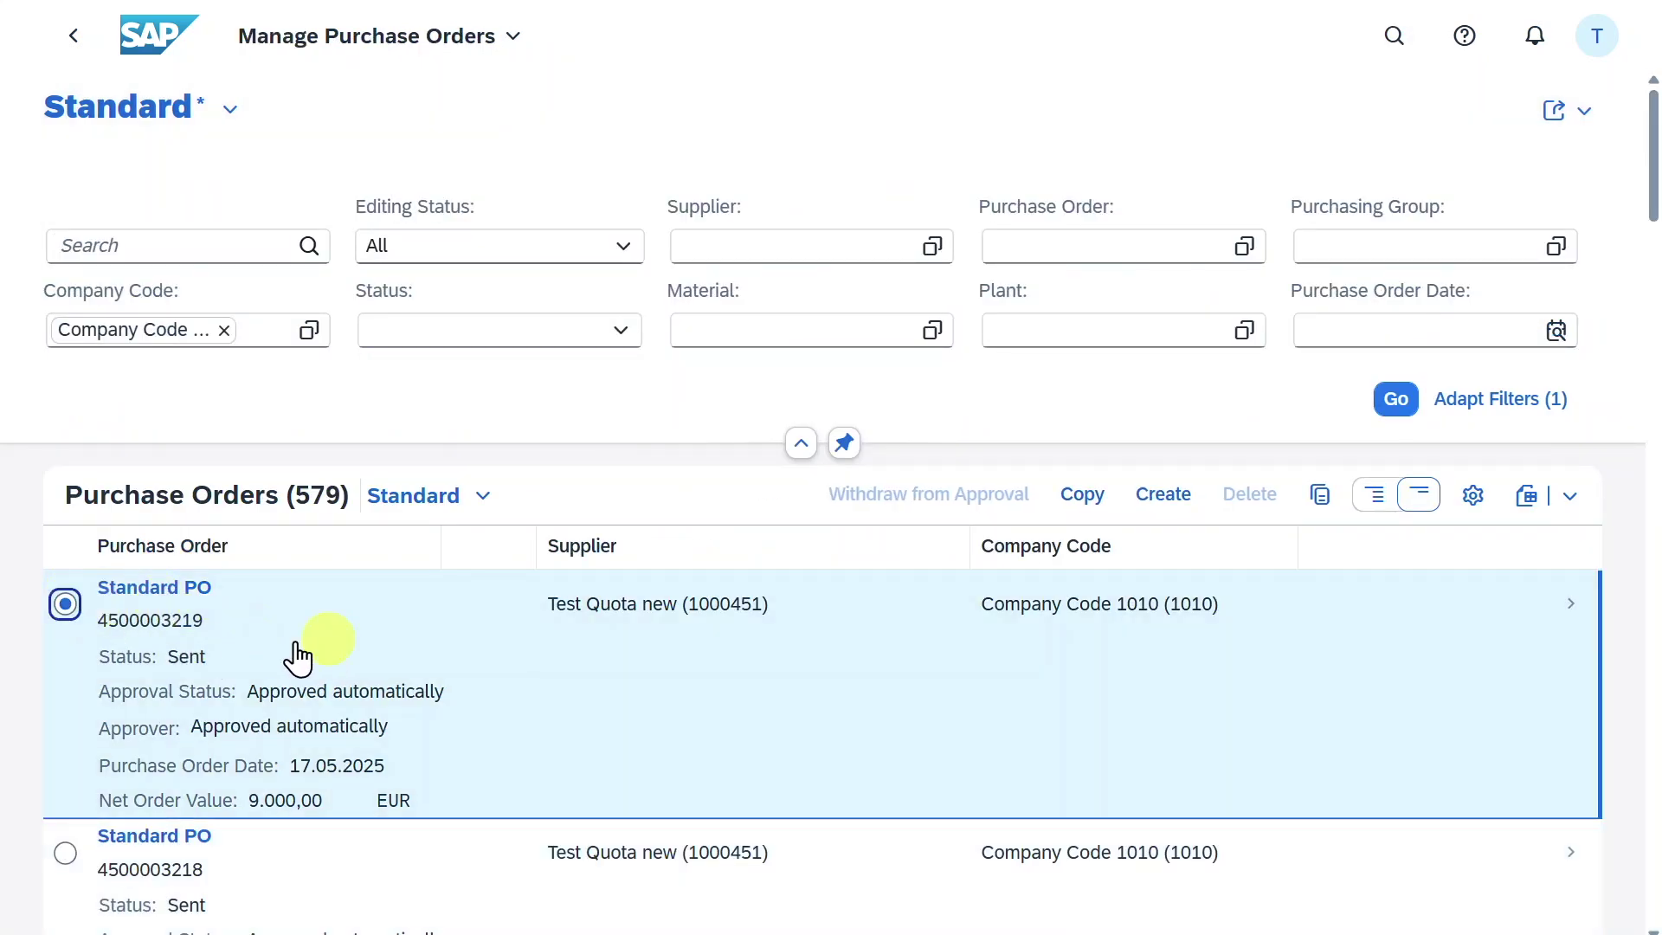
pyautogui.click(1087, 496)
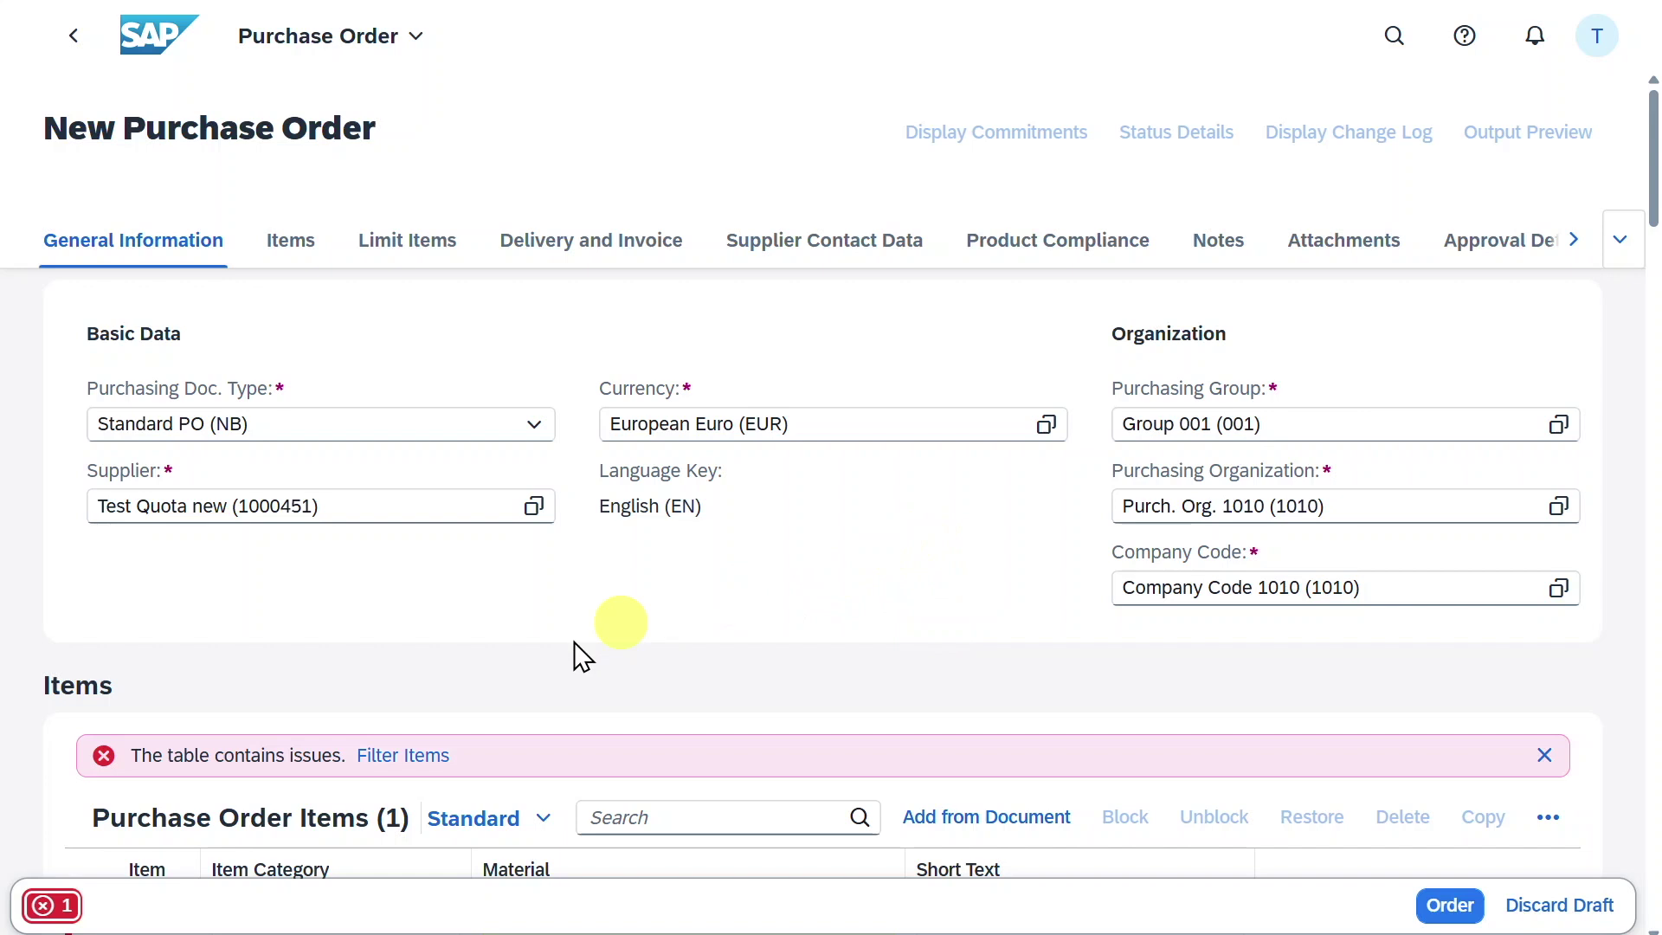
# - Open the draft purchase order's error list and read the full budget tolerance message for item 10
pyautogui.scroll(-1, 467, 658)
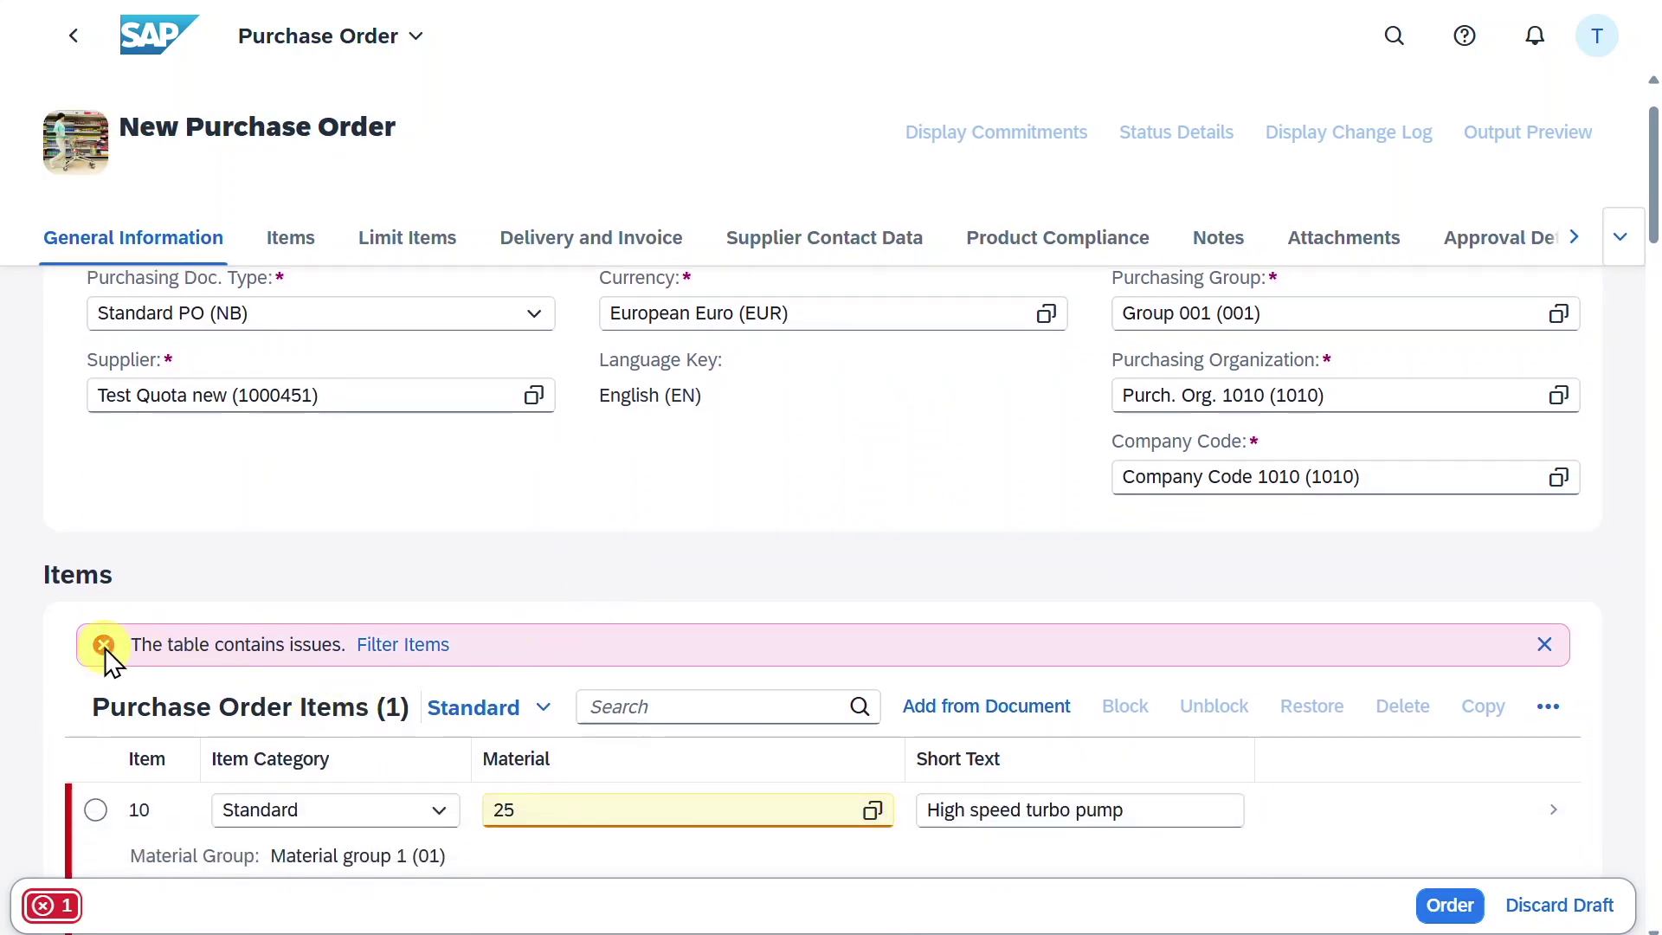
pyautogui.click(52, 906)
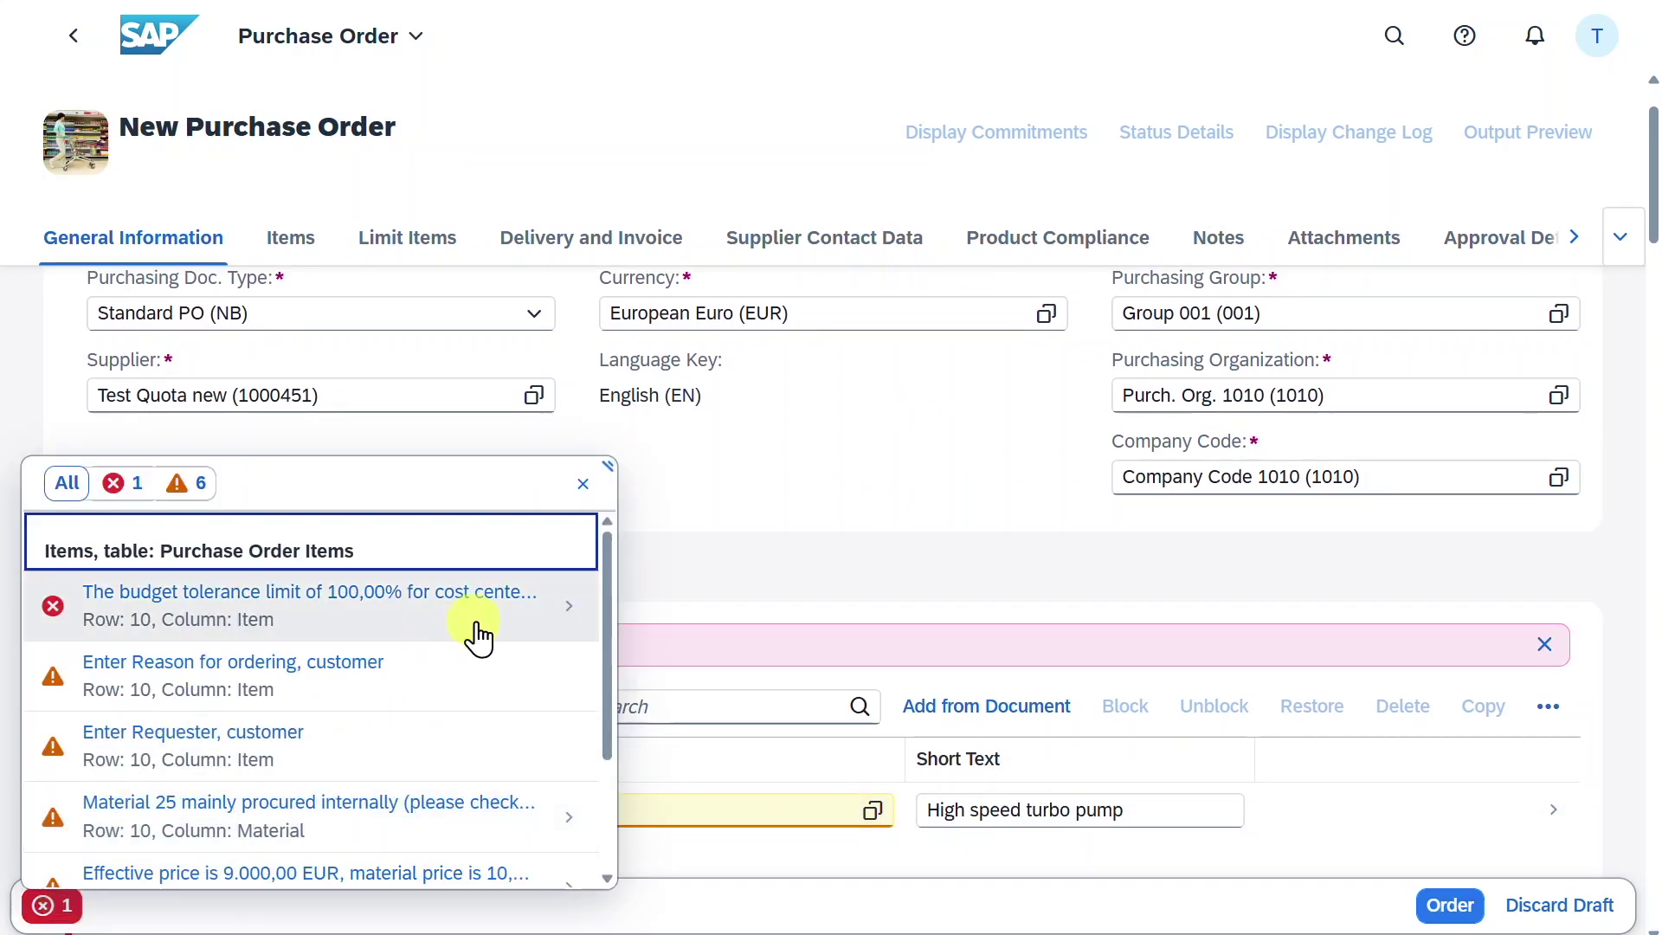
pyautogui.click(563, 612)
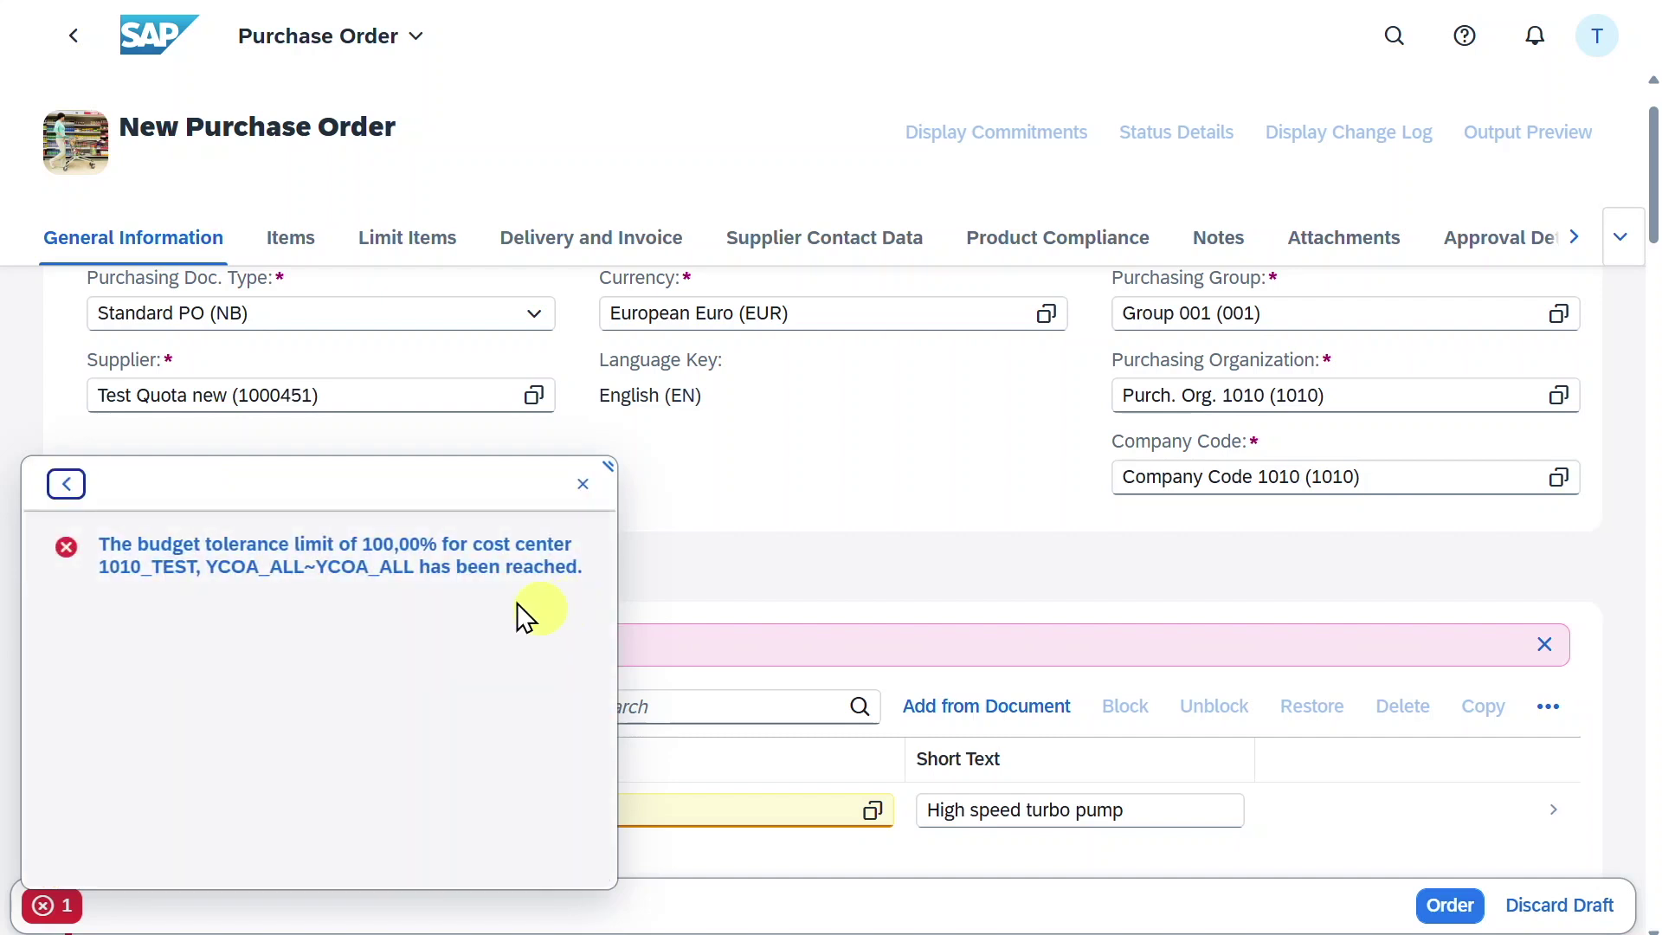
pyautogui.click(582, 484)
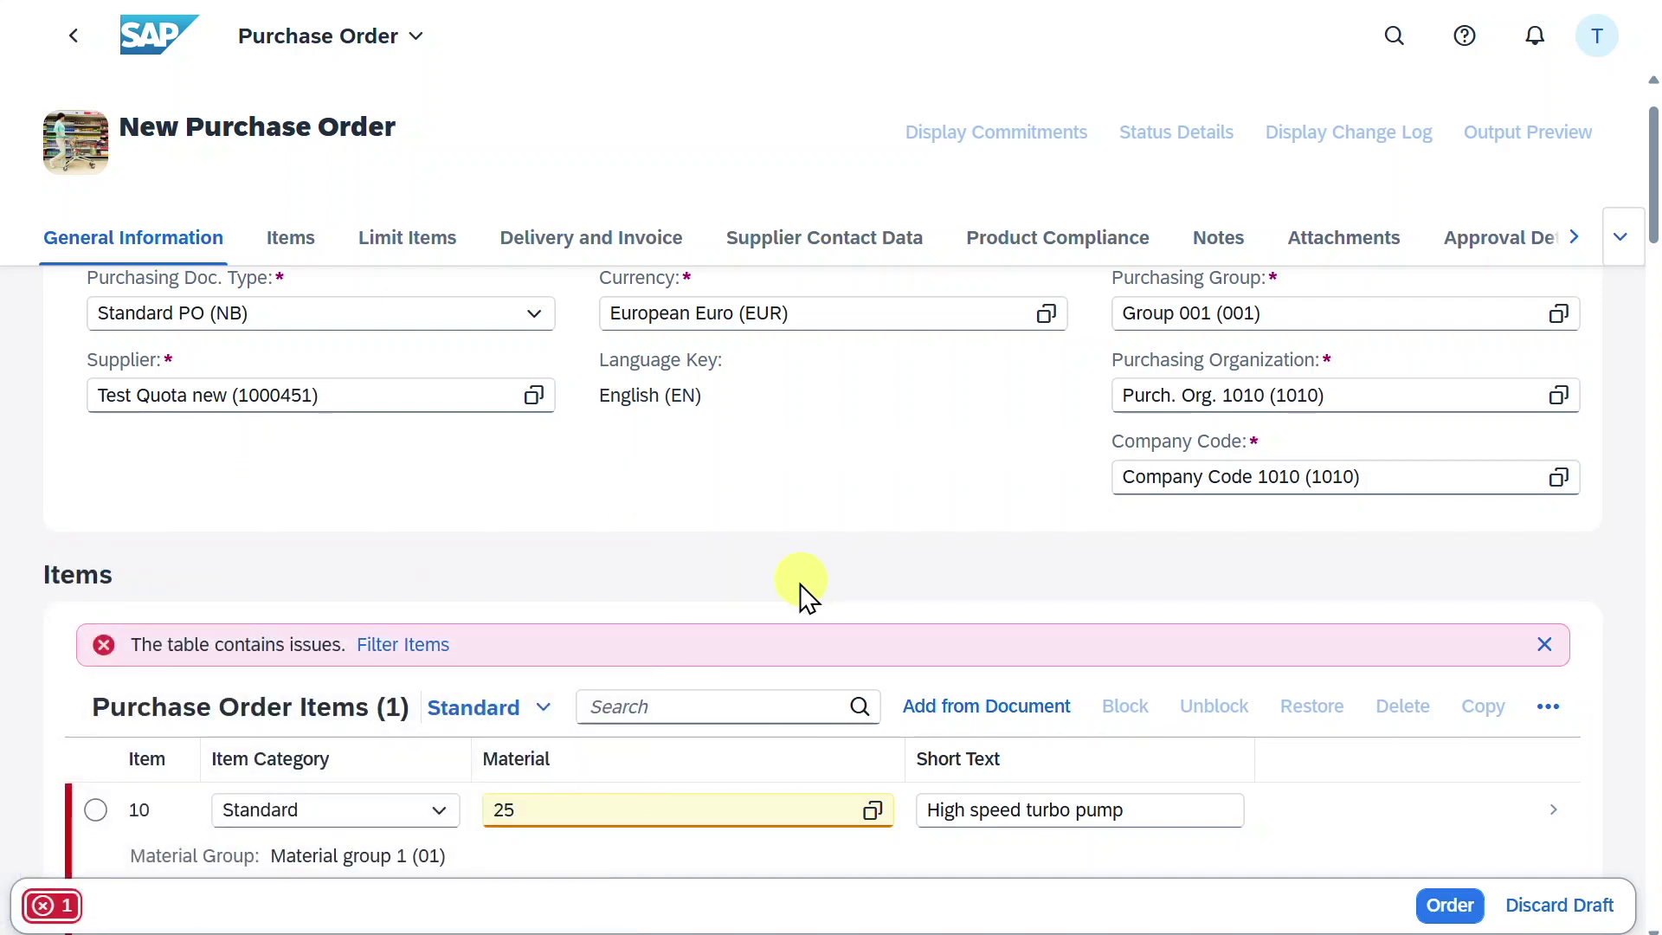
# - Set the net order price of the High speed turbo pump item to 500 EUR
pyautogui.scroll(-3, 793, 569)
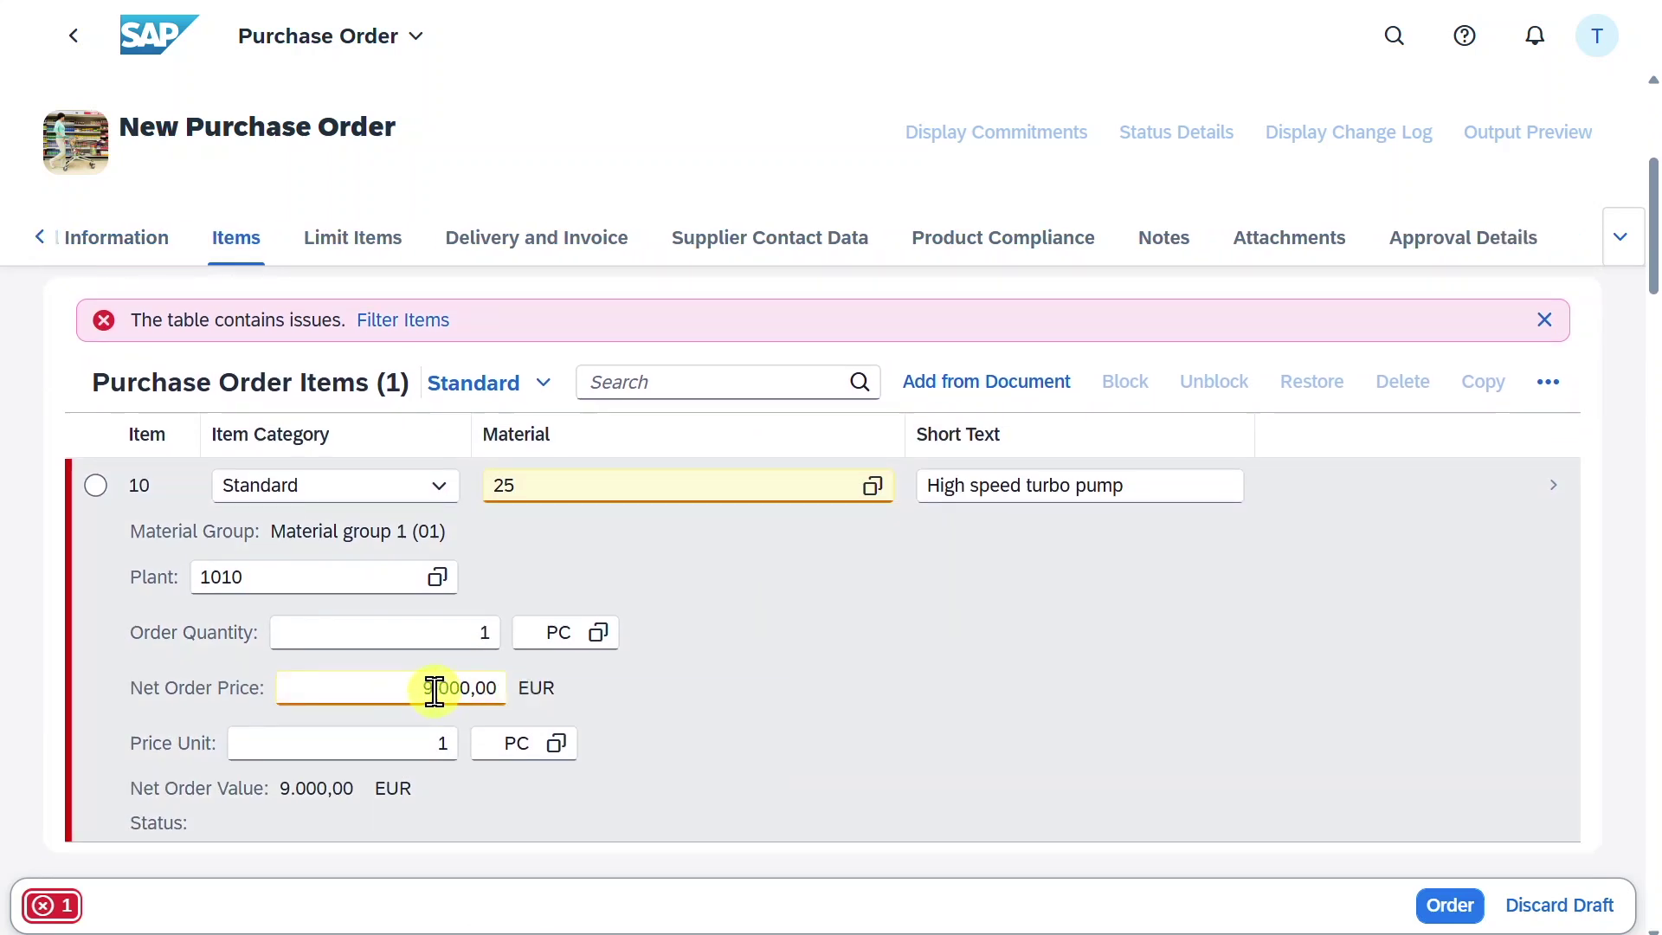
pyautogui.click(423, 683)
pyautogui.moveTo(423, 683); pyautogui.dragTo(594, 697)
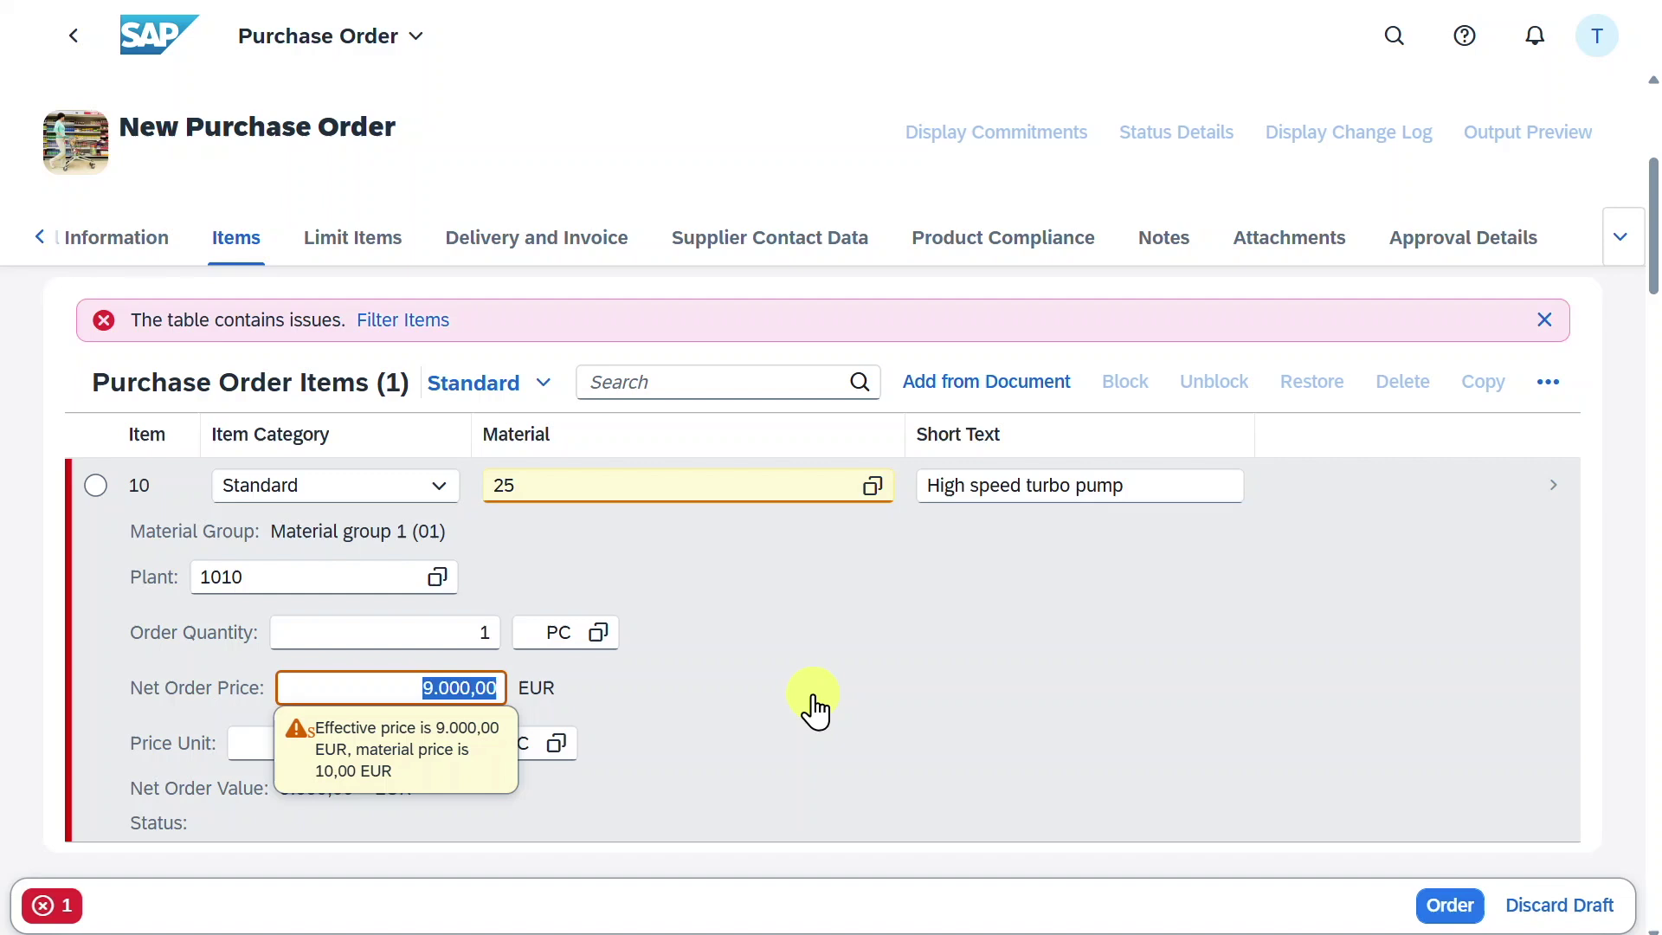
pyautogui.write('5')
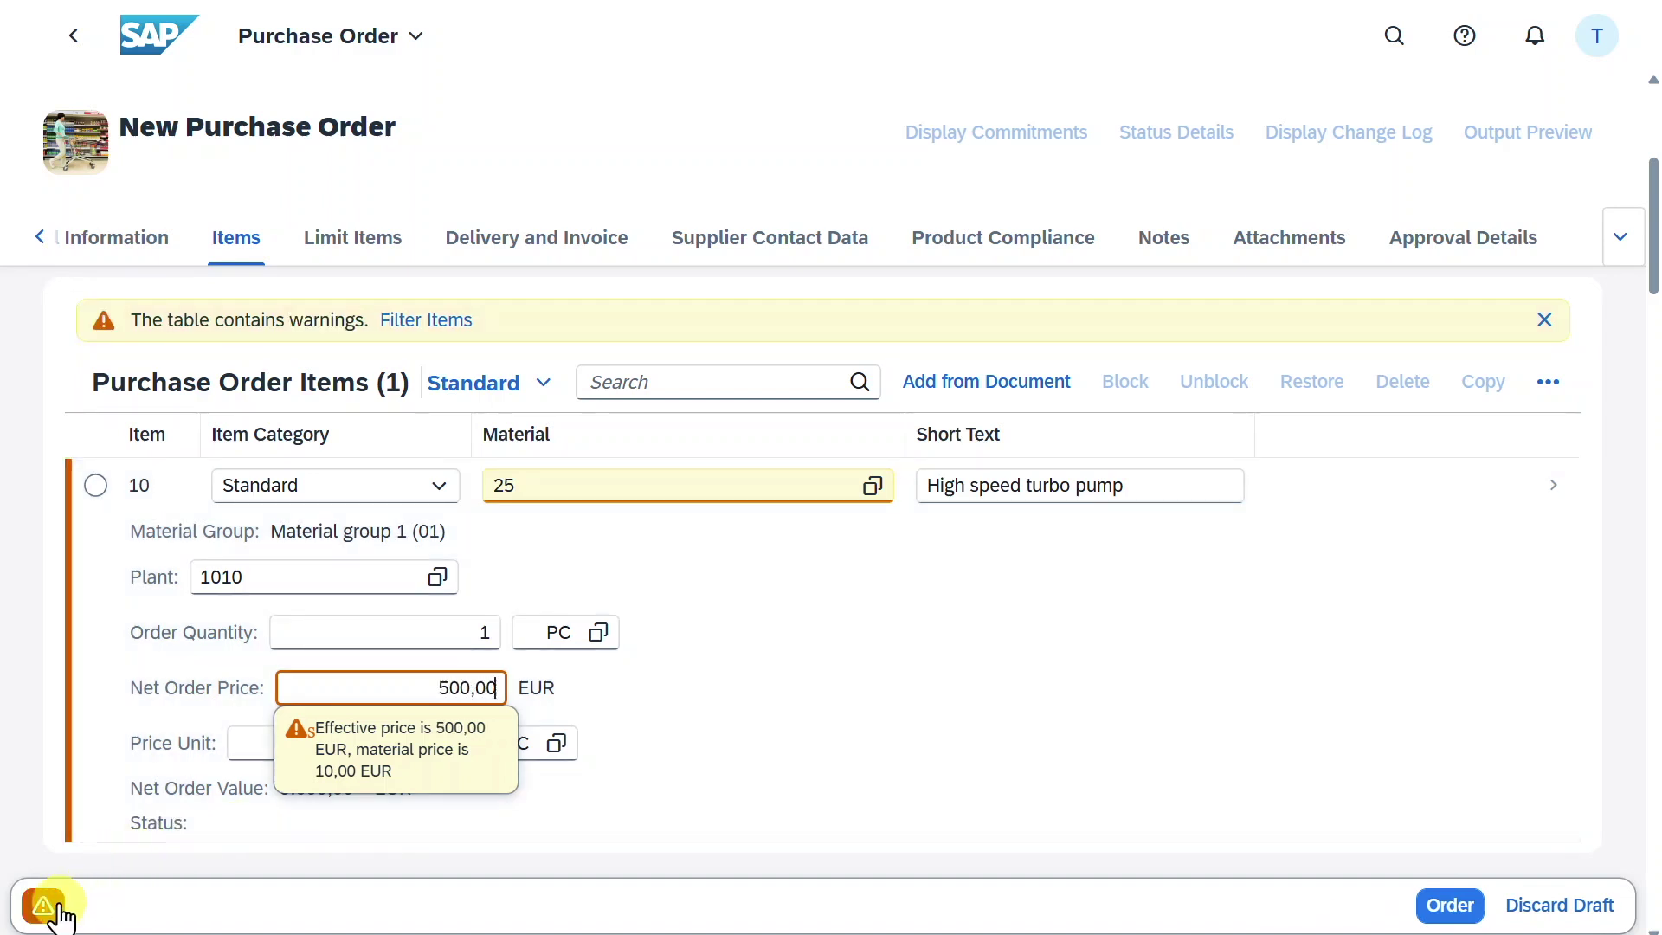
# - Review the draft's warnings and read the full budget tolerance message for the cost center
pyautogui.click(43, 905)
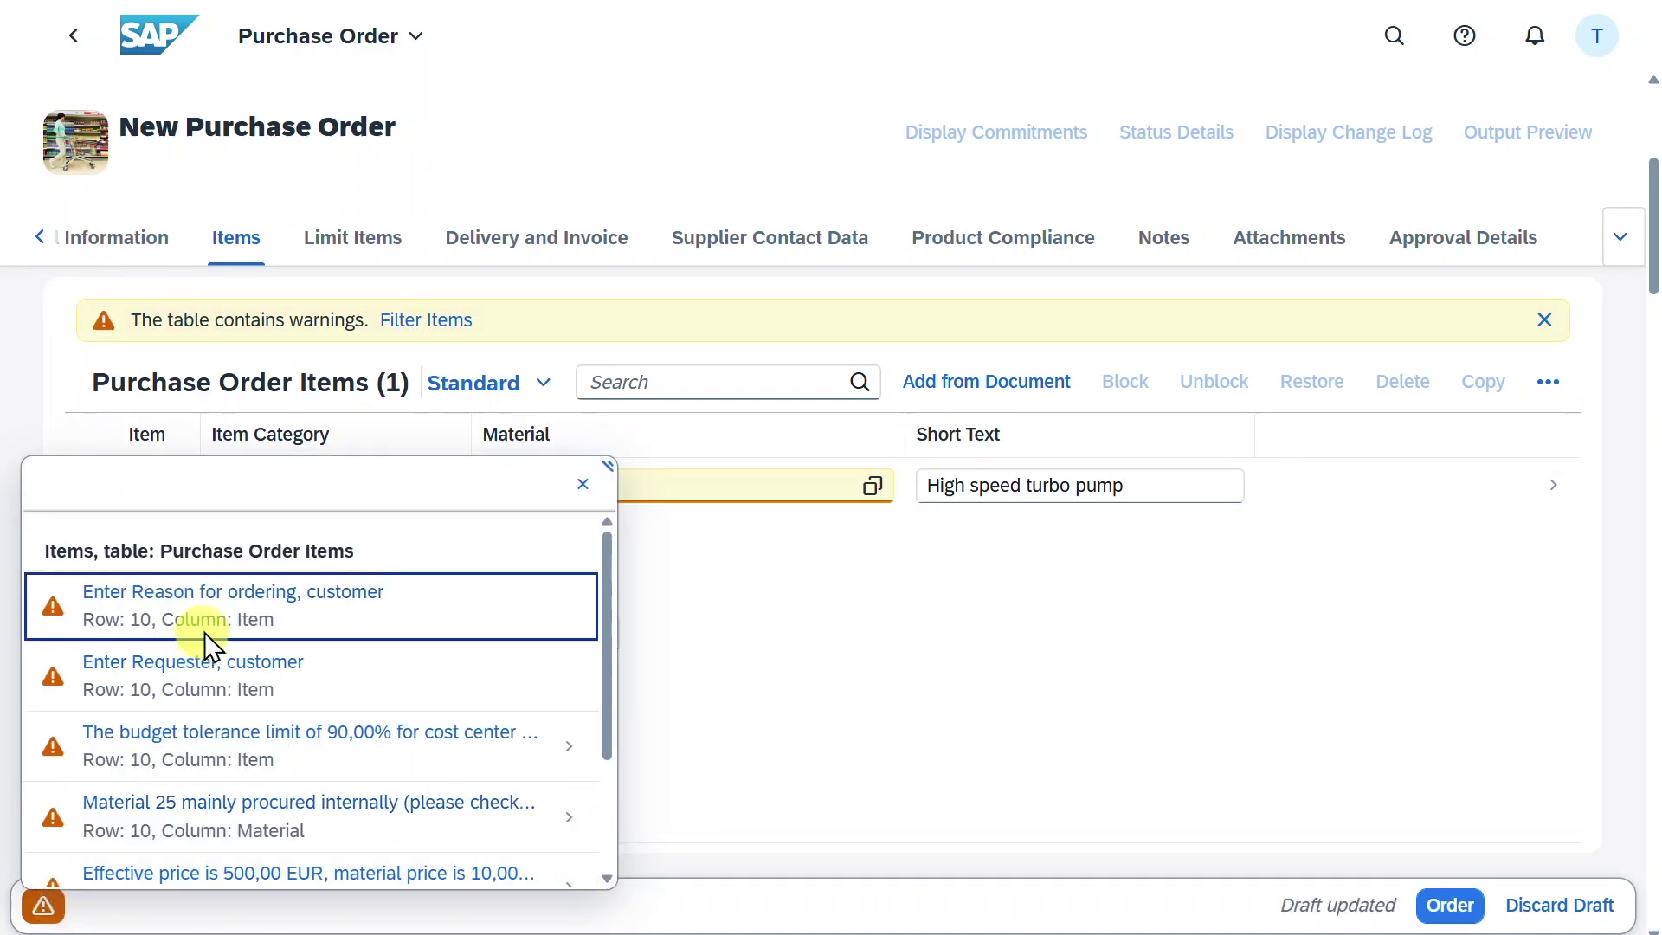
pyautogui.scroll(-3, 428, 668)
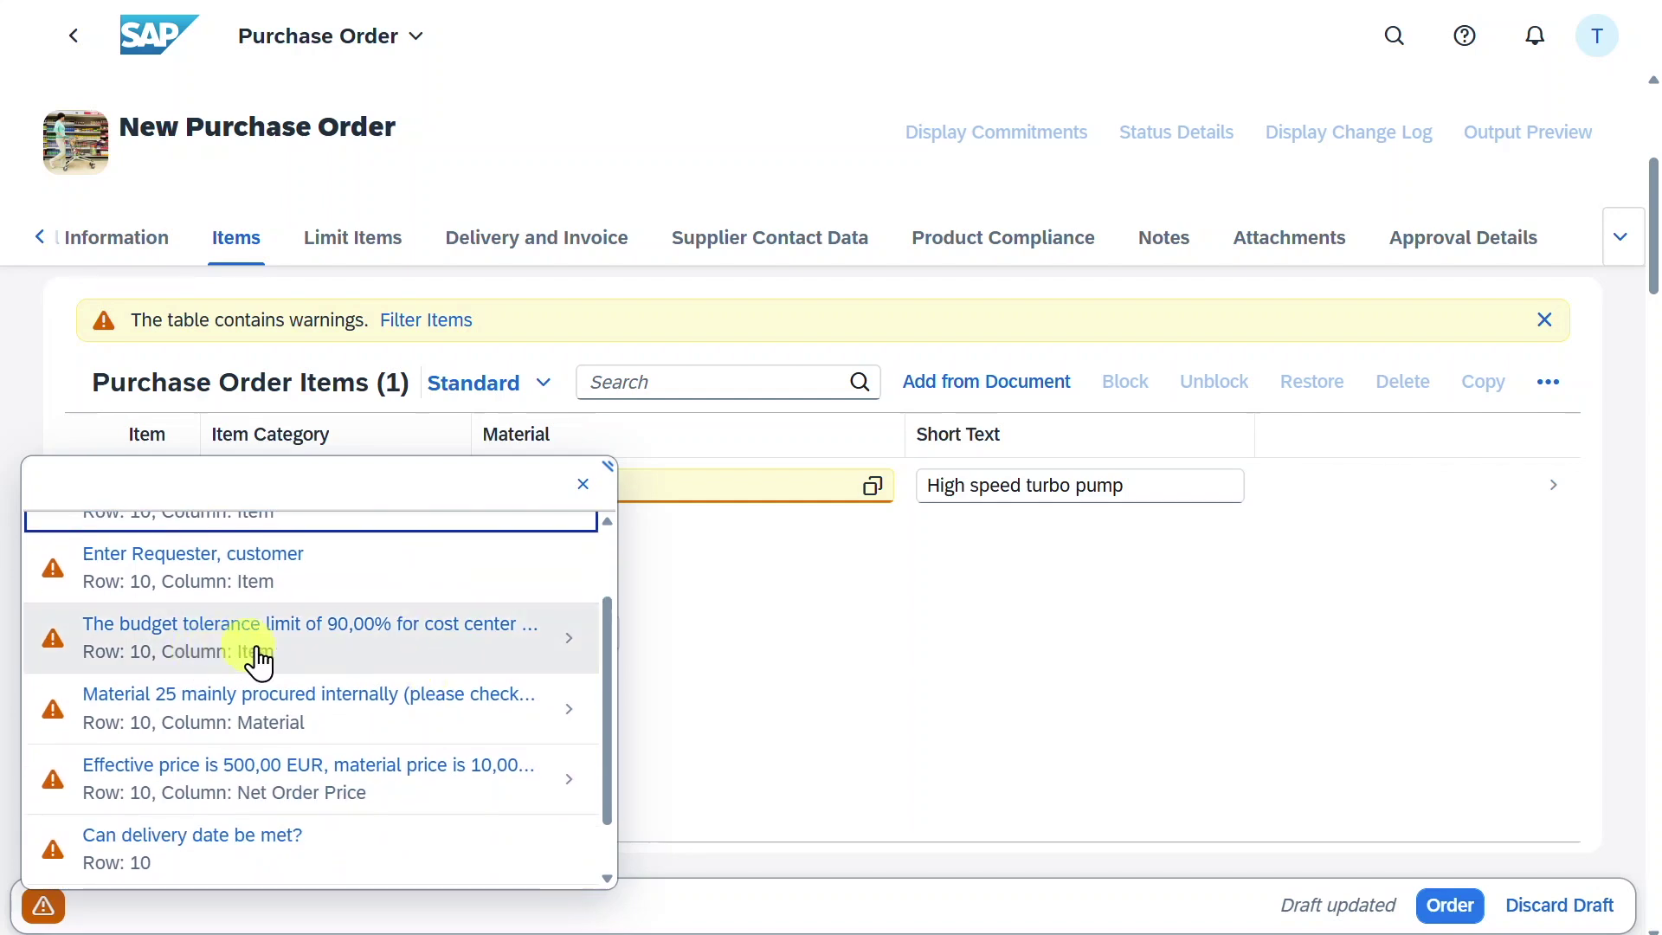
pyautogui.click(511, 646)
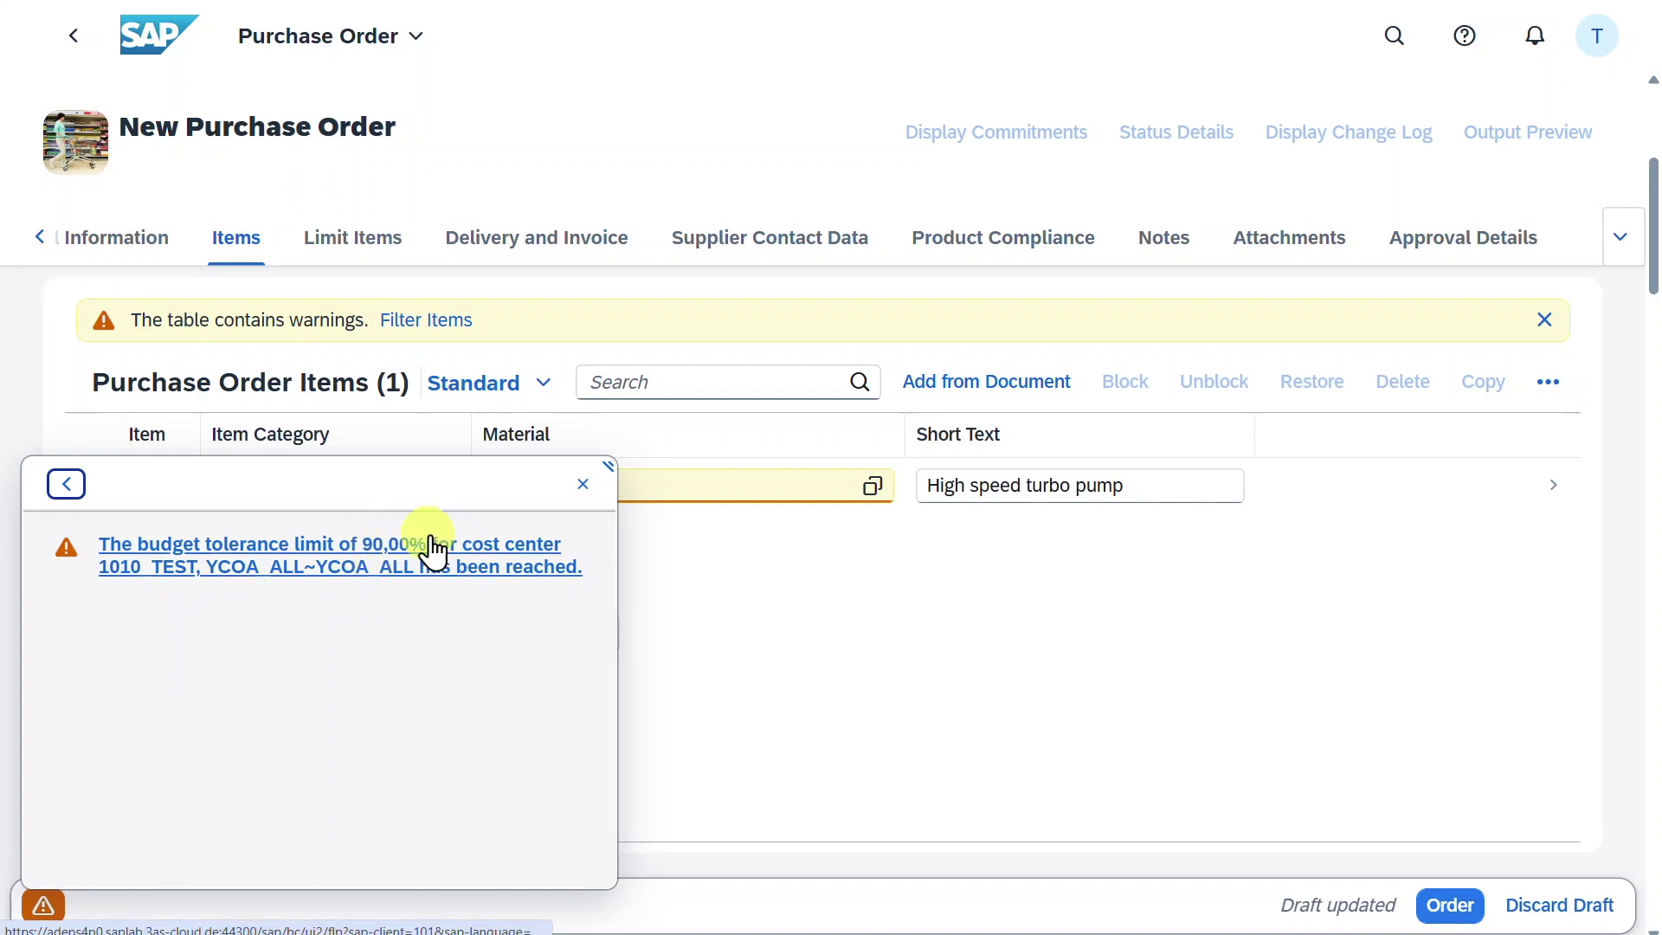
pyautogui.click(592, 486)
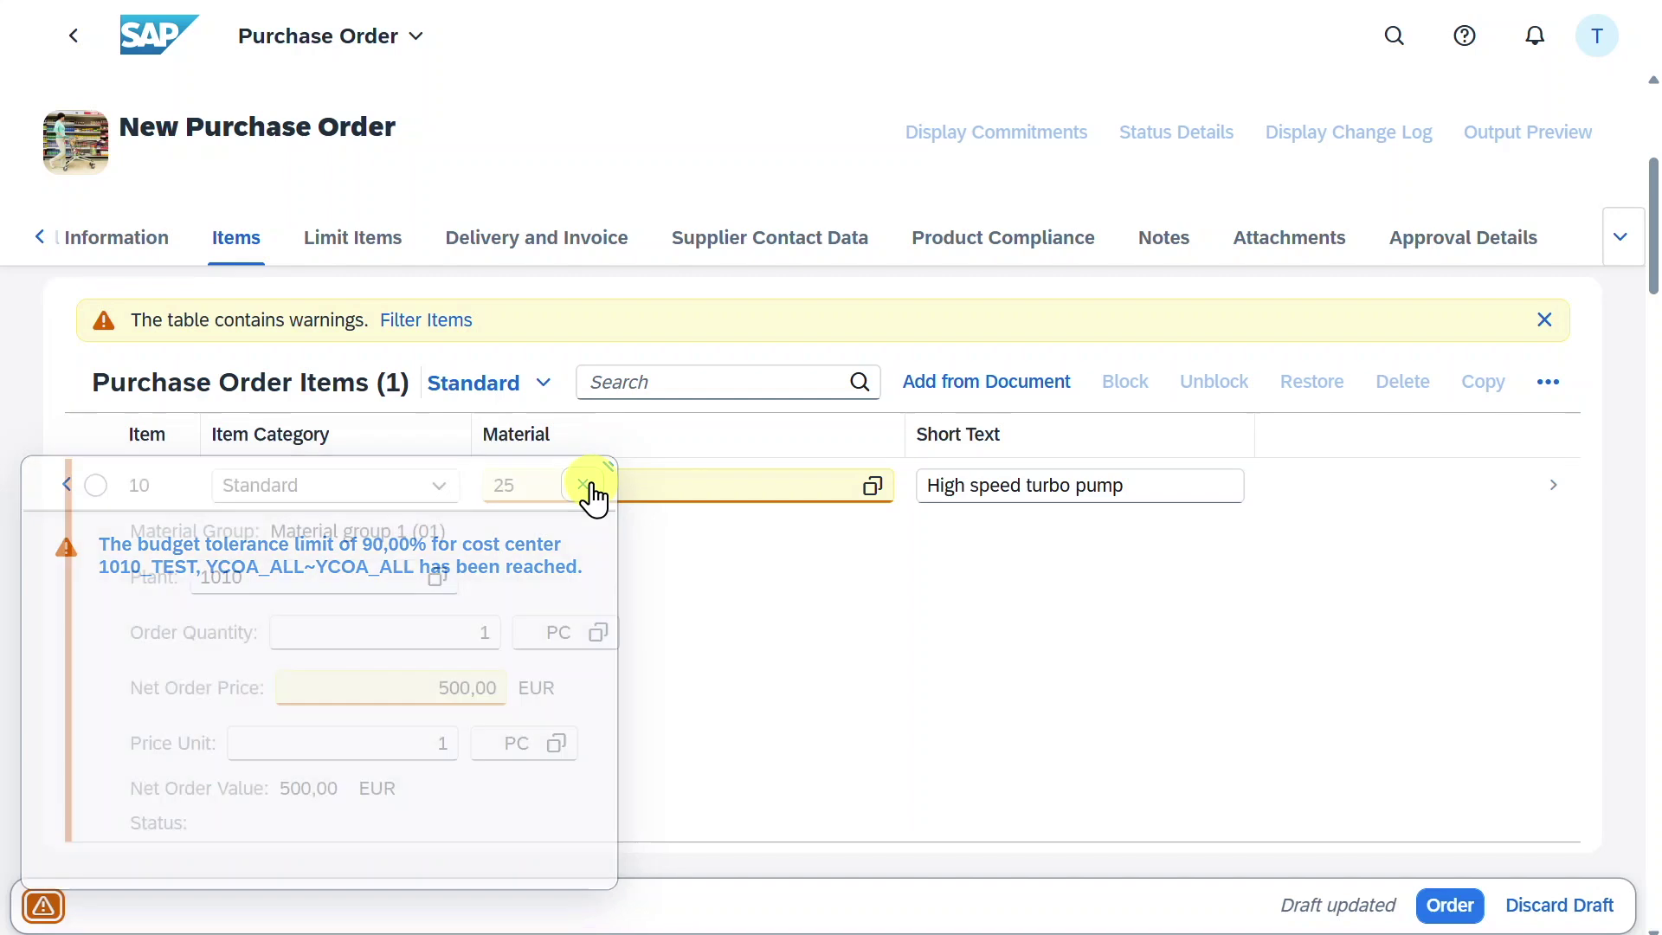
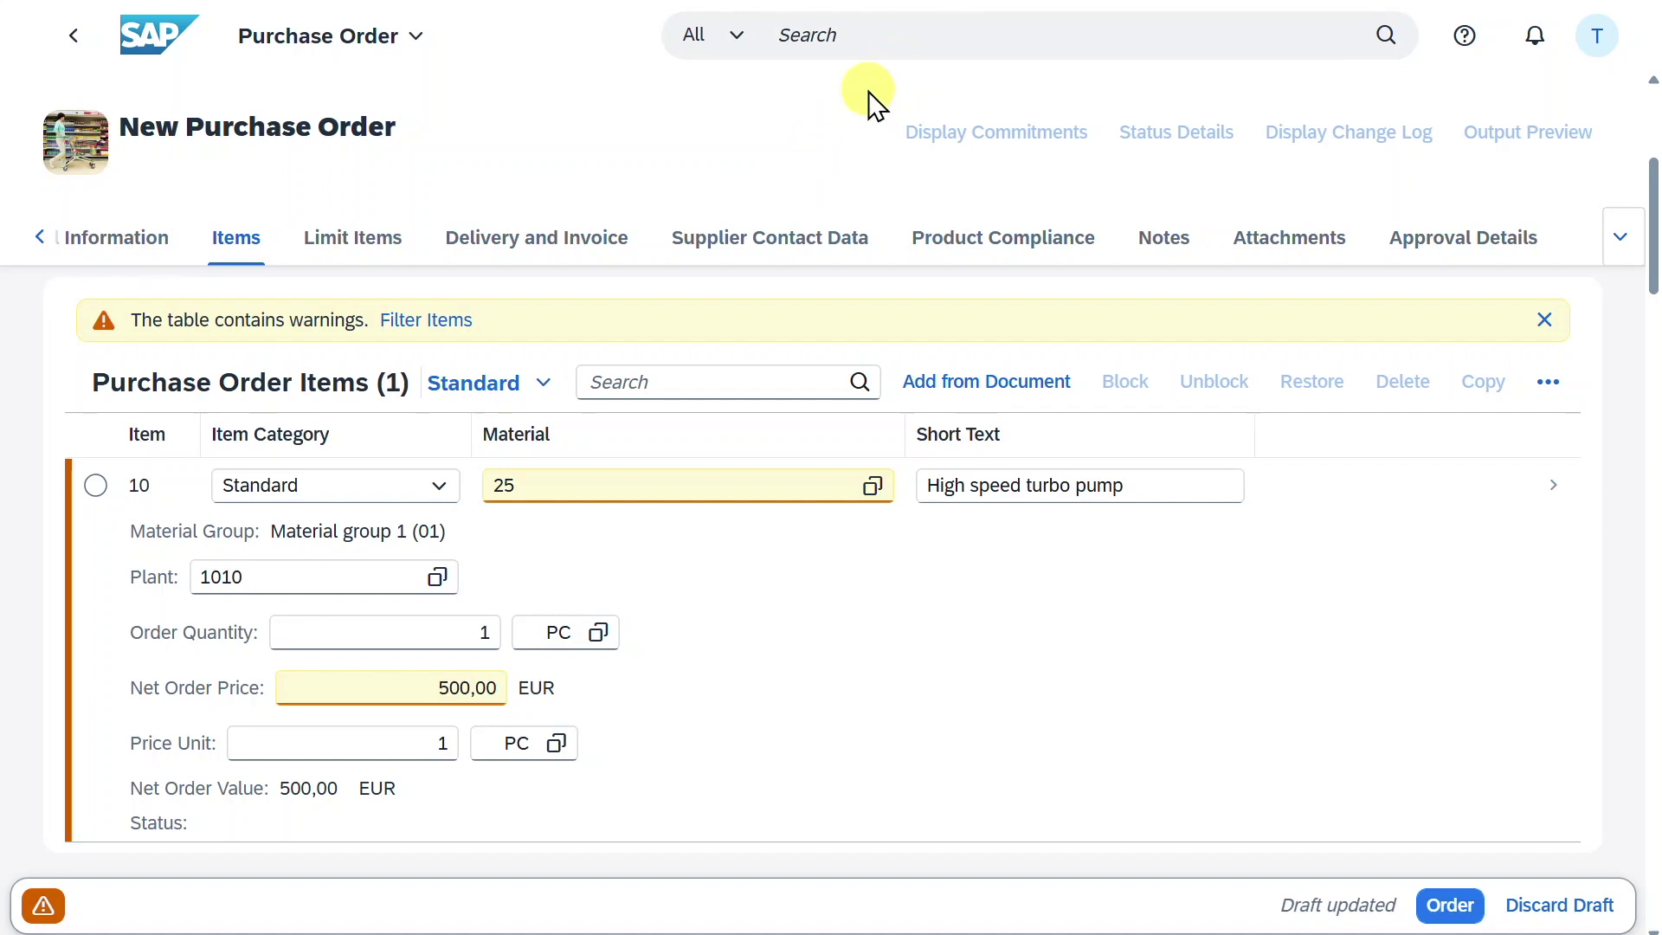
# - Switch to Manage Cost Center Budgets and start a new Budget Supplement document
pyautogui.click(864, 41)
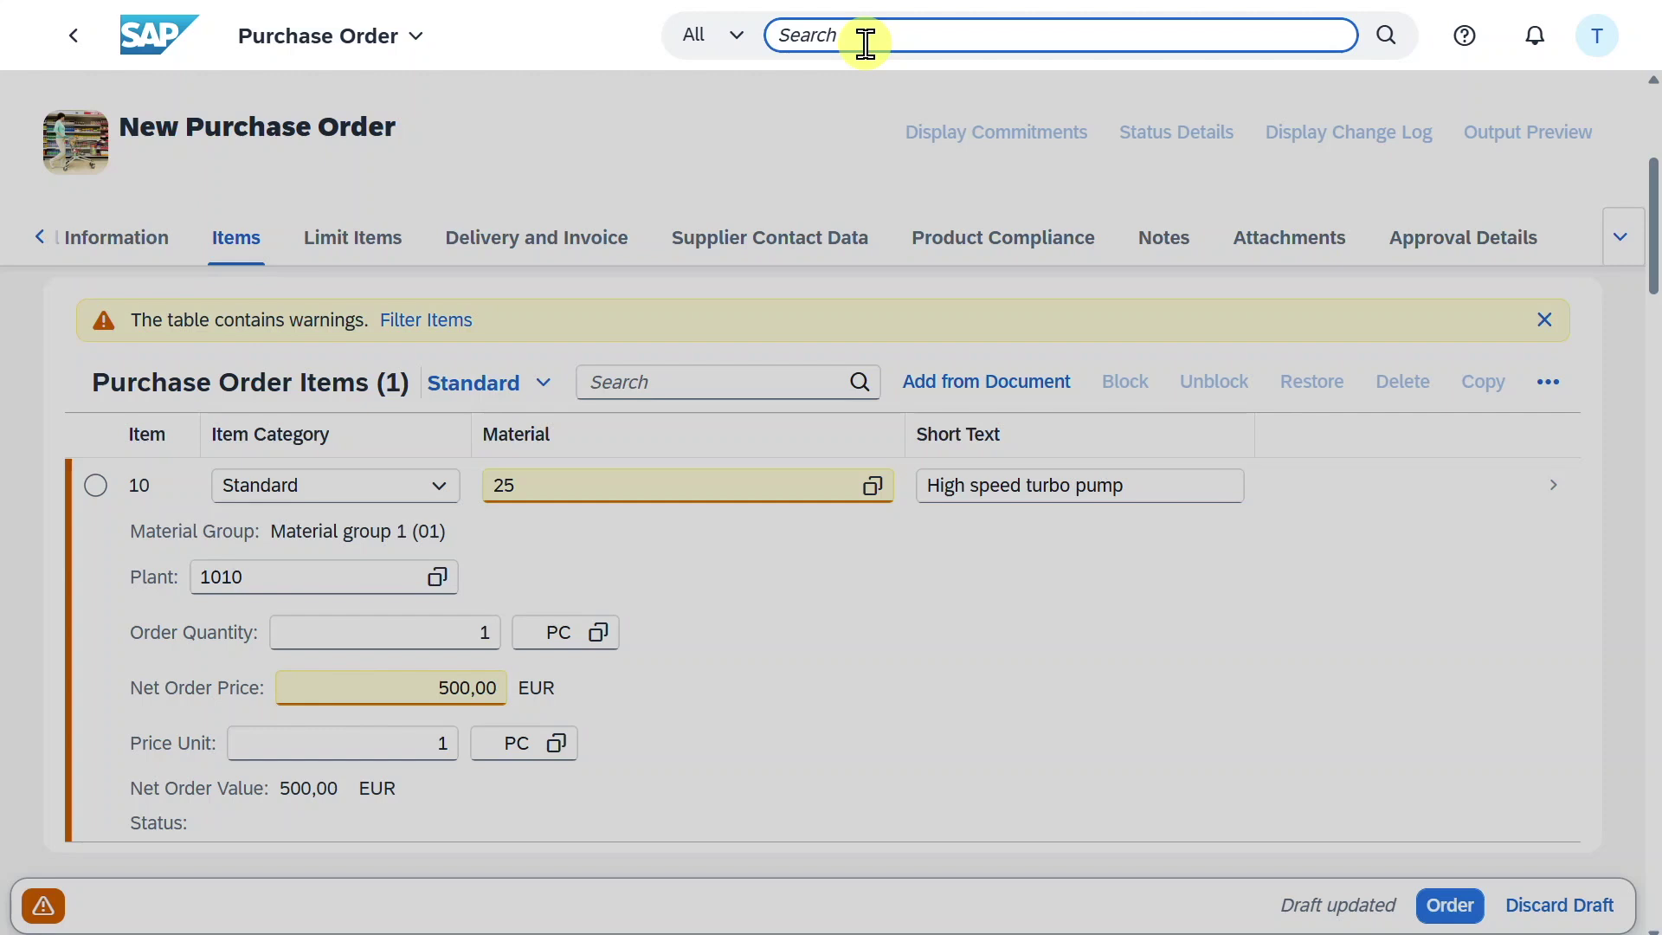
pyautogui.write('manage cost center')
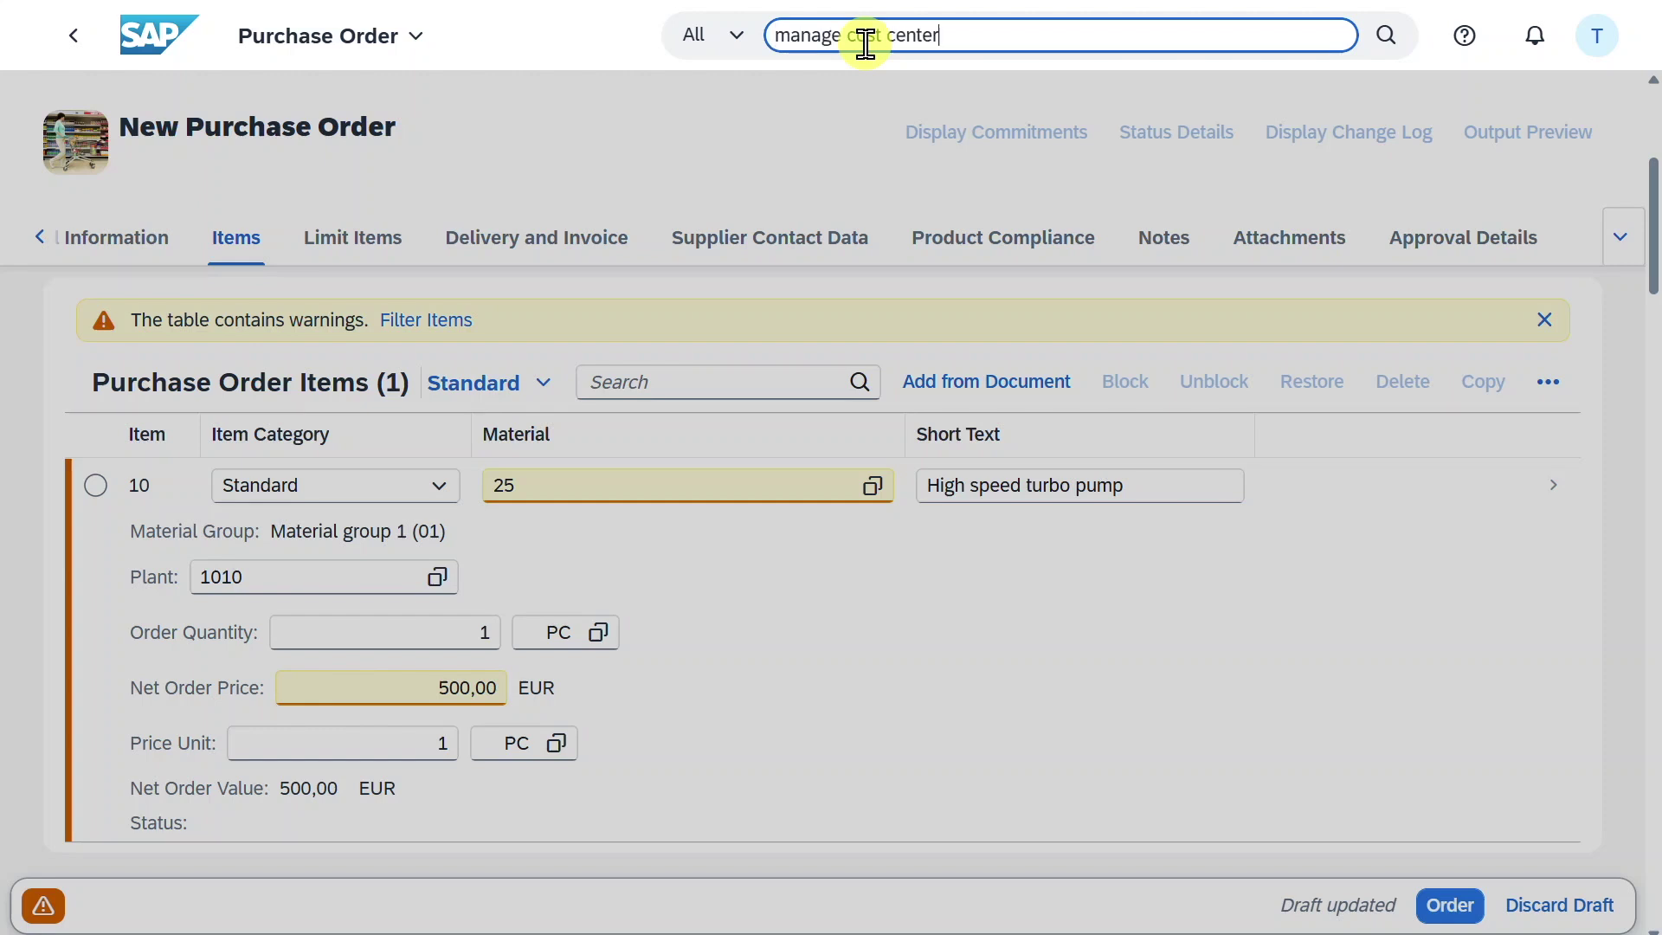
pyautogui.click(1004, 221)
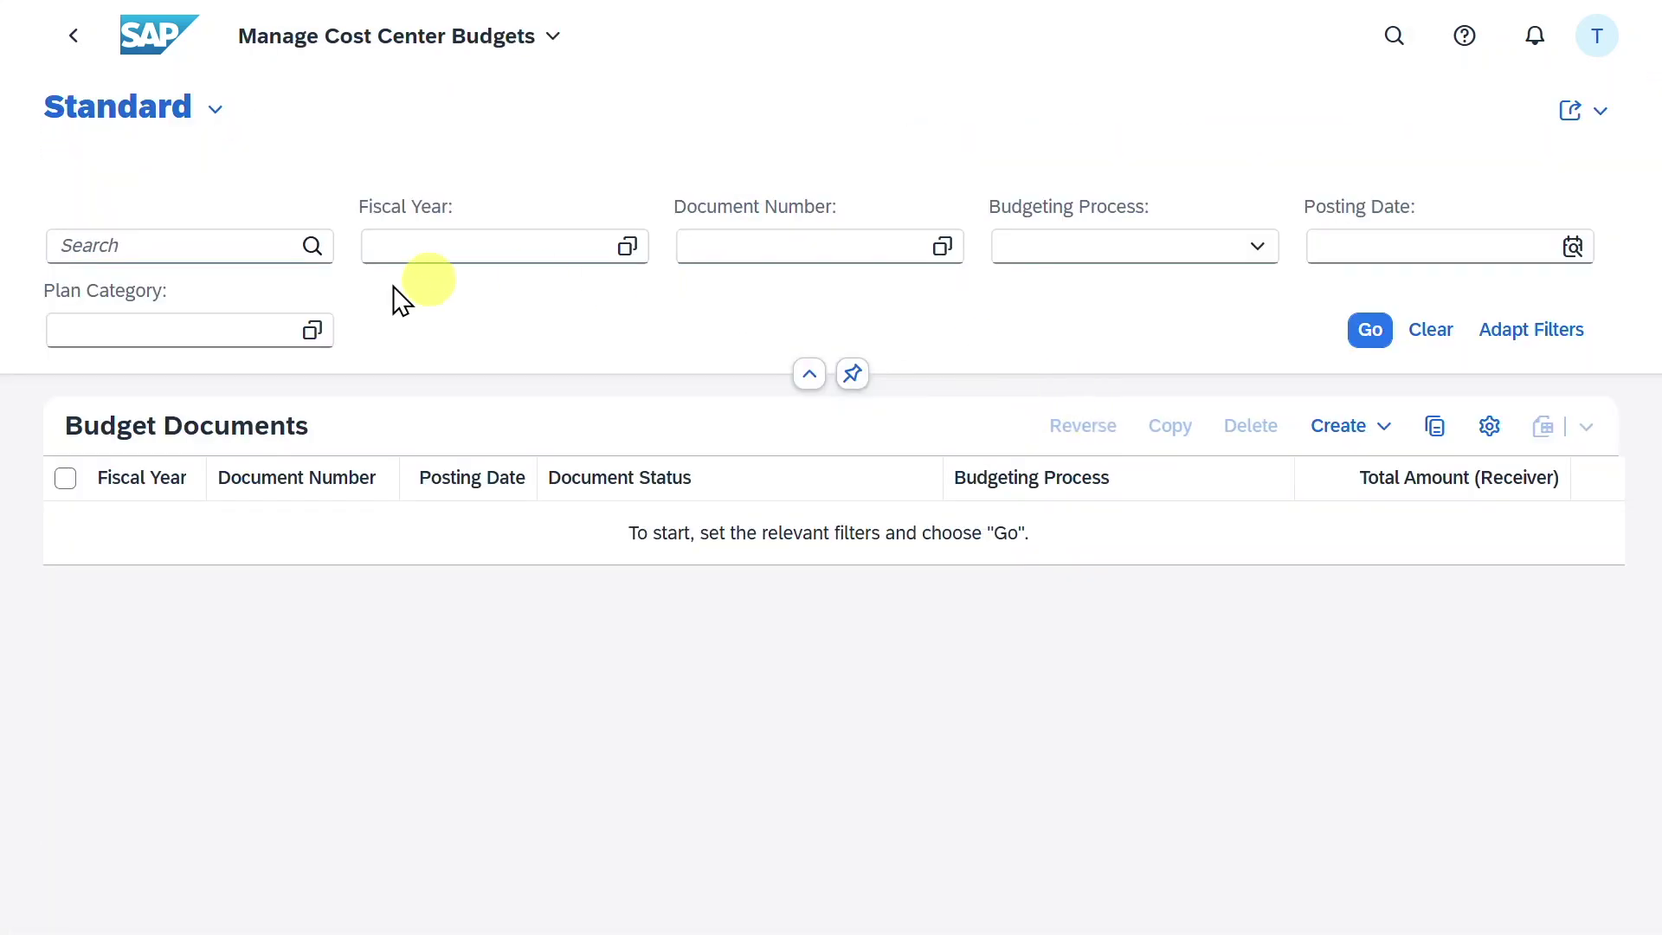
pyautogui.click(1337, 428)
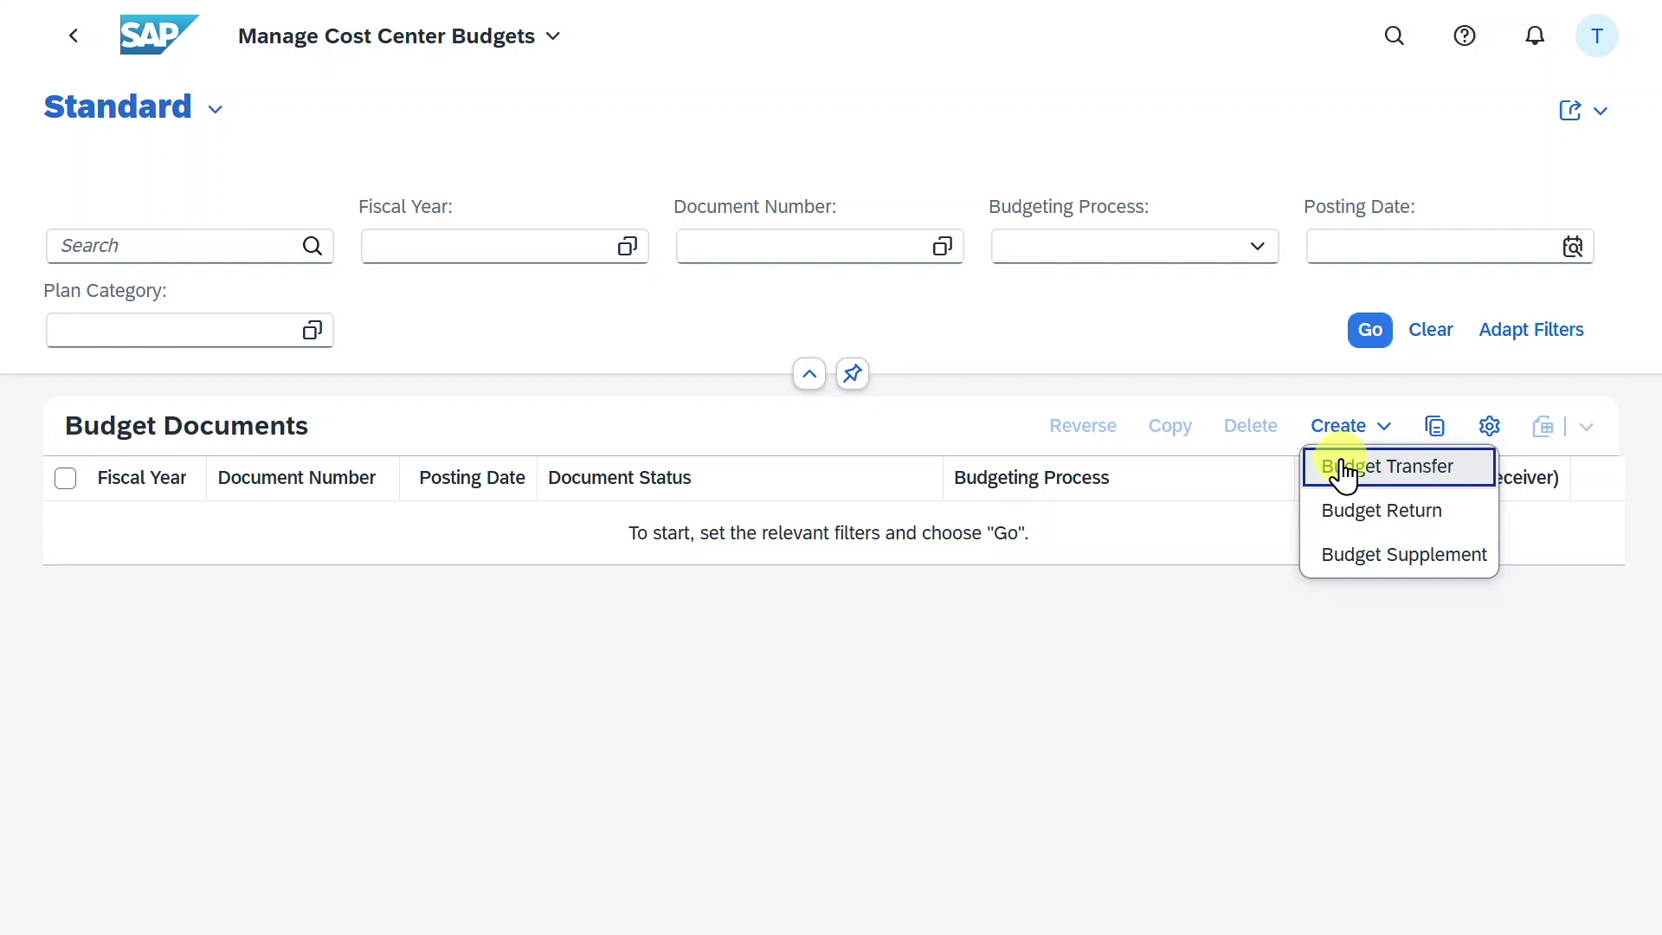
pyautogui.click(1374, 563)
# - Set the supplement's controlling area to A000 and choose document type S_BT (Budget Document)
pyautogui.click(1204, 587)
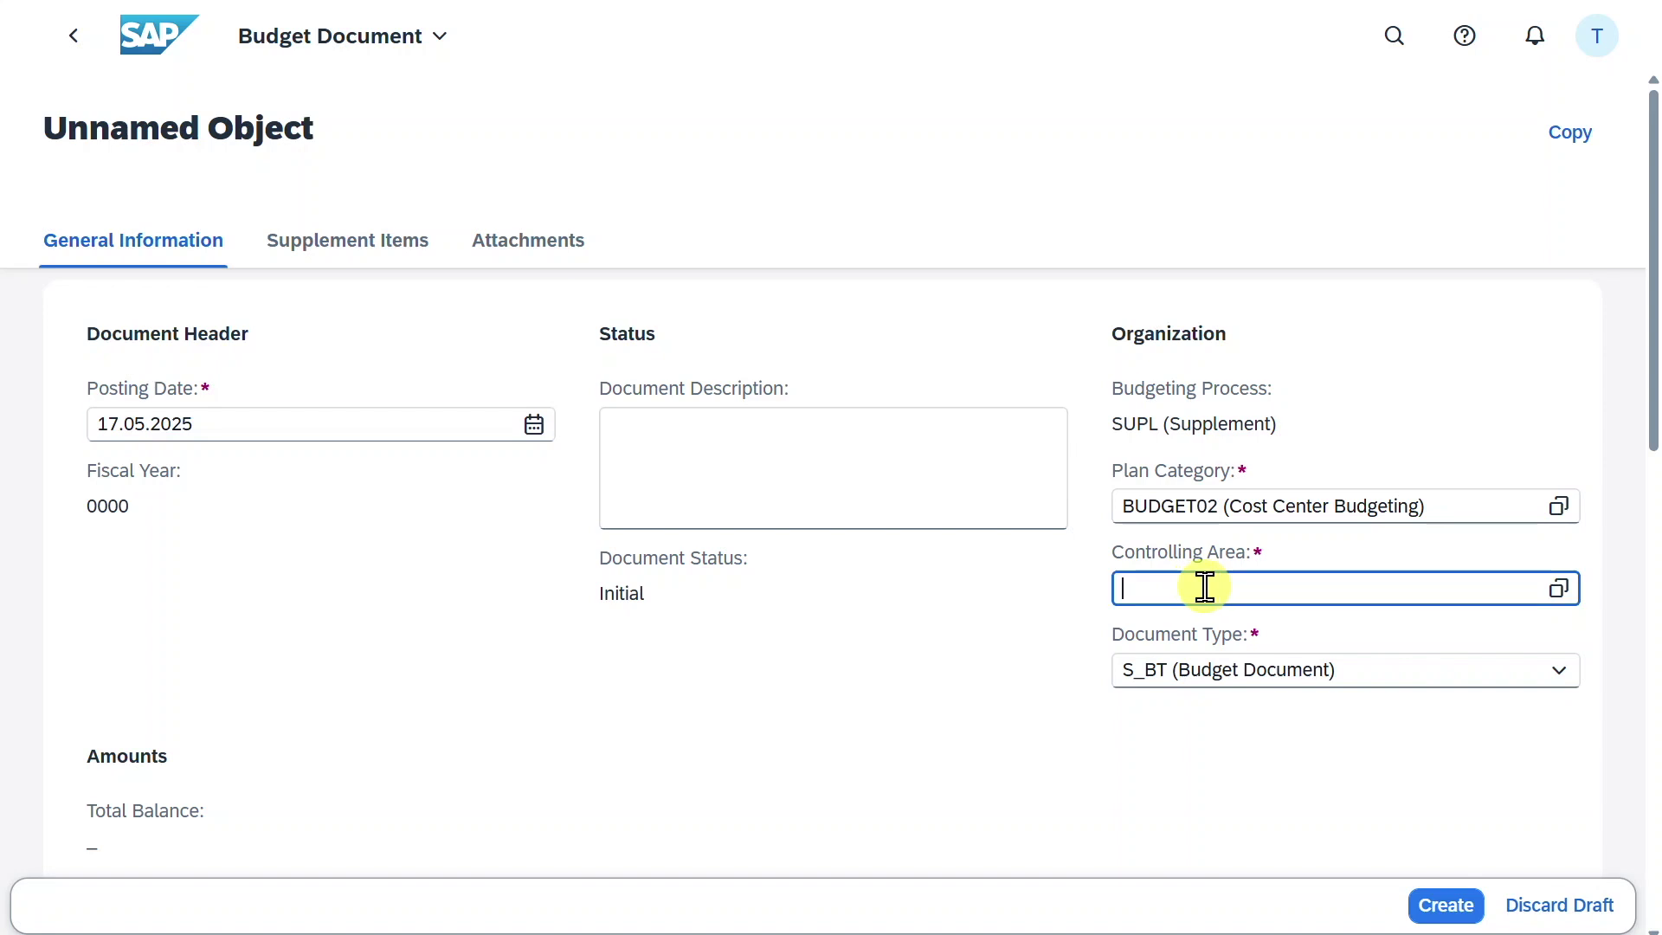
pyautogui.write('a A000')
pyautogui.press('Tab')
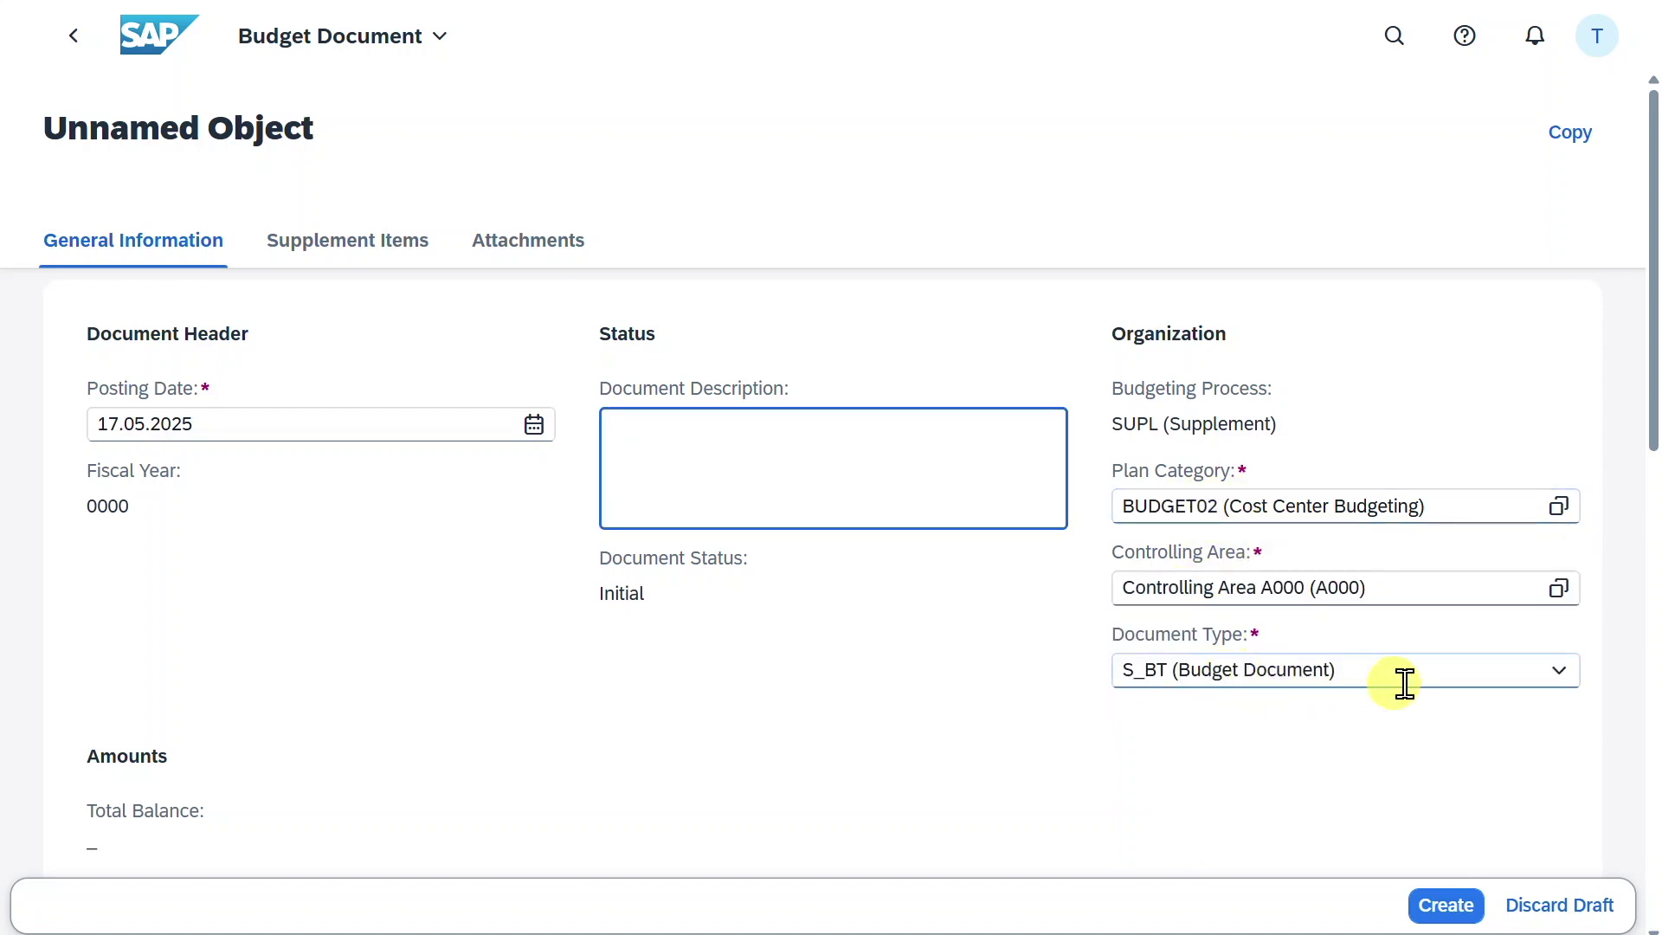
pyautogui.click(1557, 672)
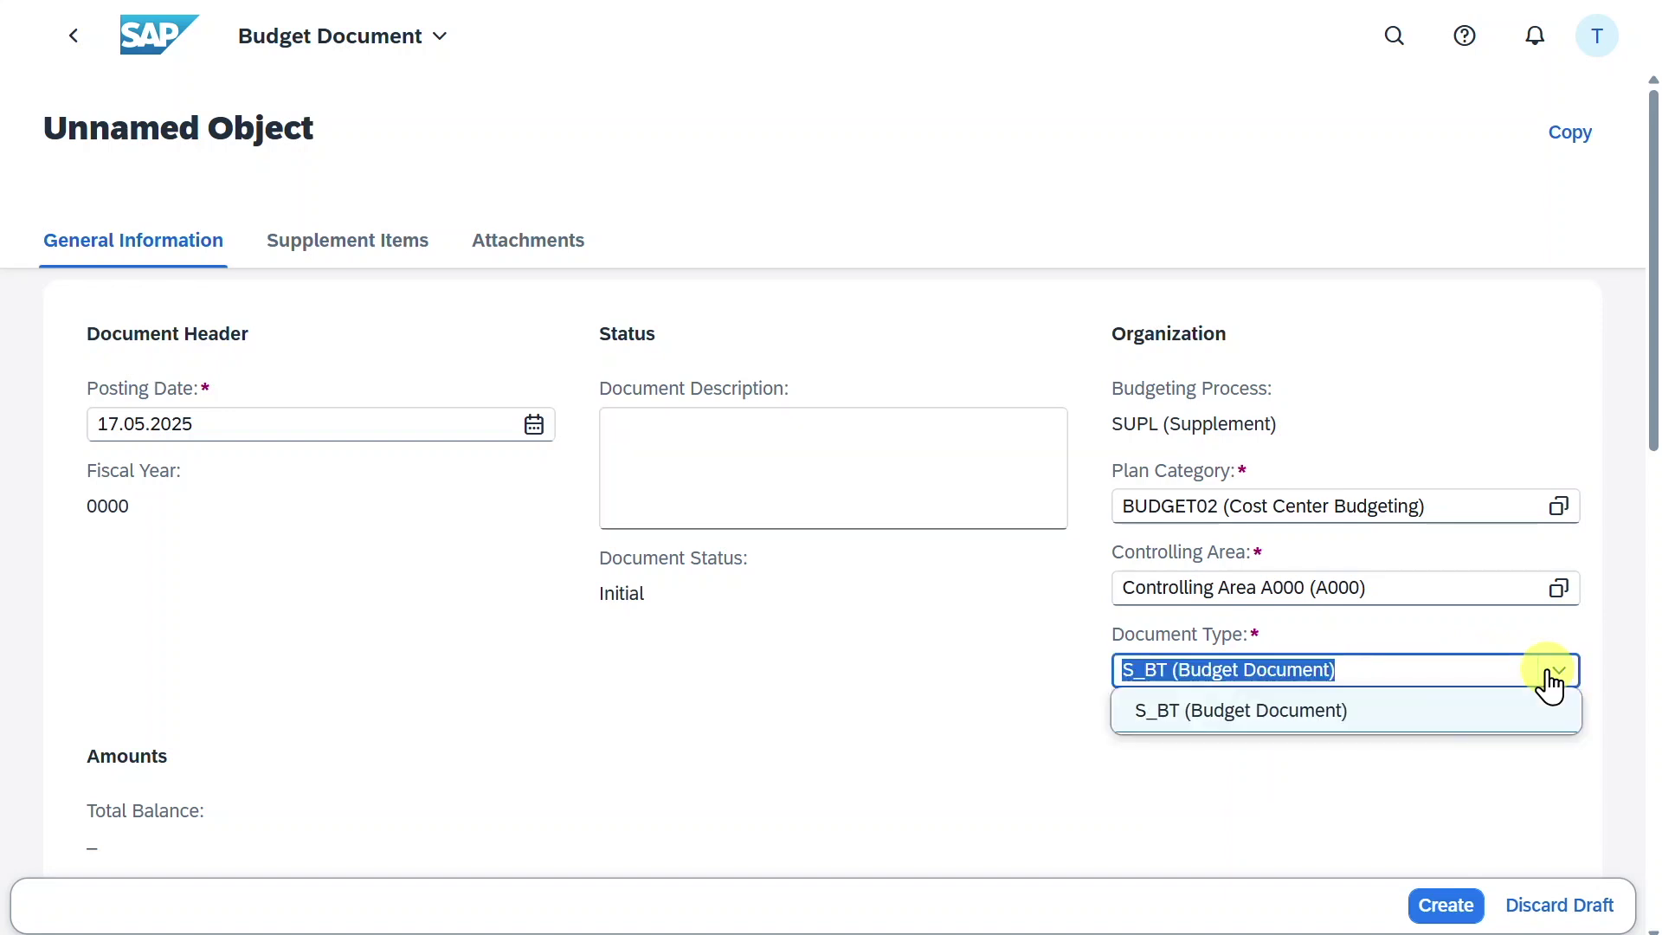
pyautogui.click(1224, 720)
# - Fill the supplement item with cost center 1010_TEST, G/L account 65301000 and 2000 EUR in company code currency, and create the budget document
pyautogui.click(407, 264)
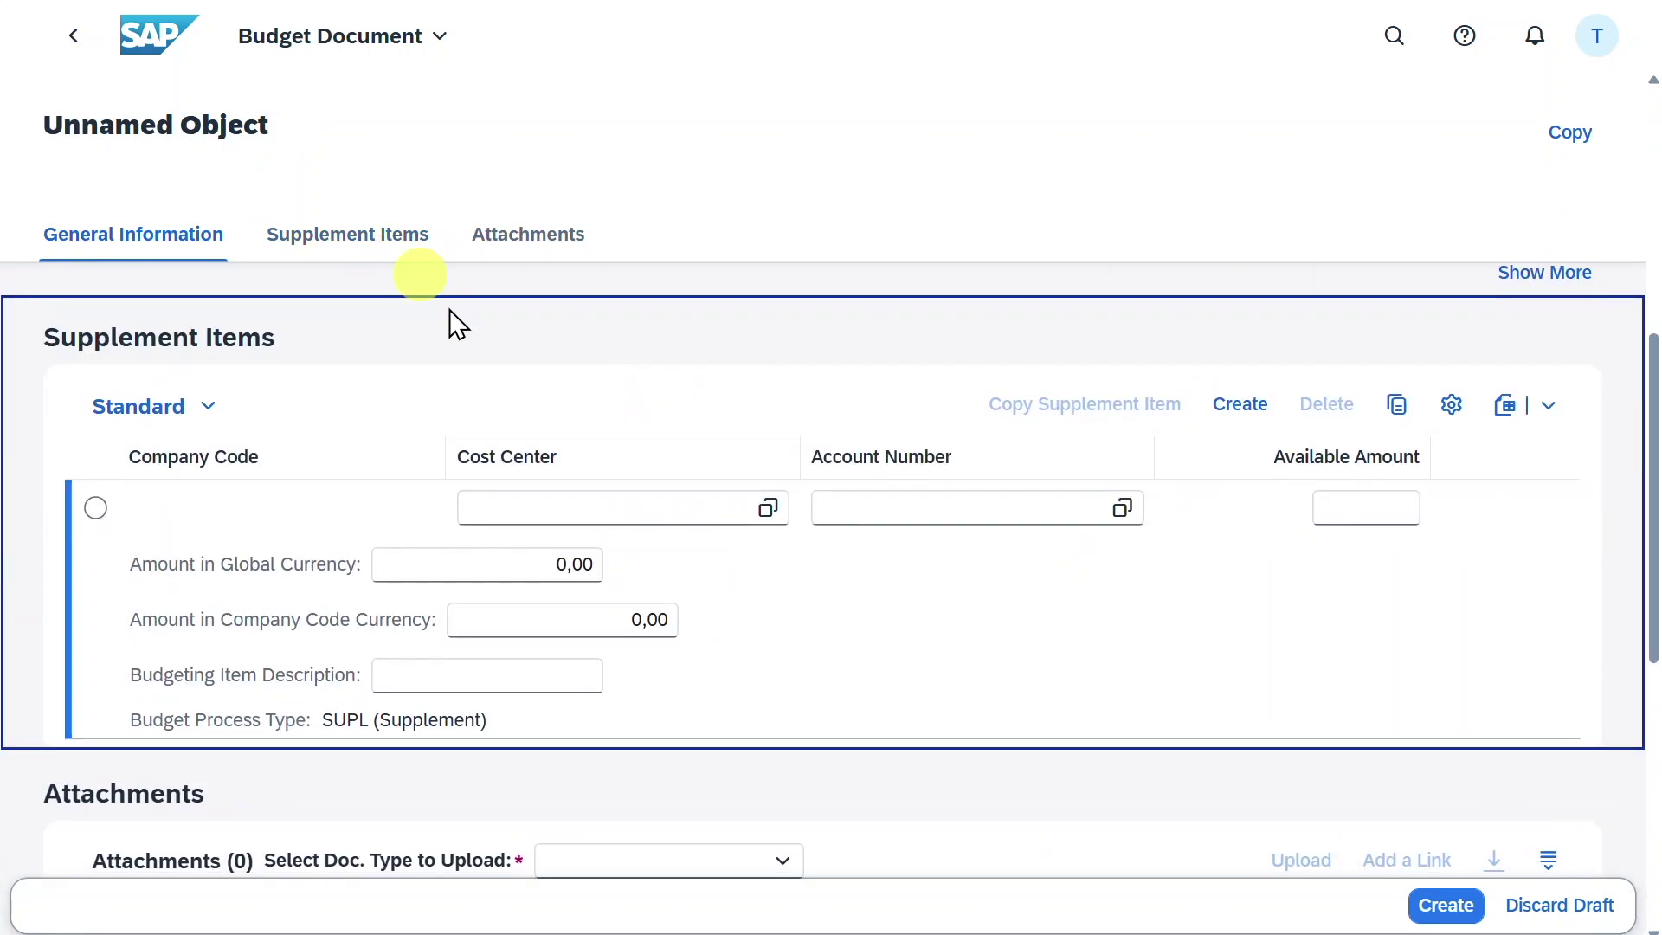
pyautogui.click(532, 478)
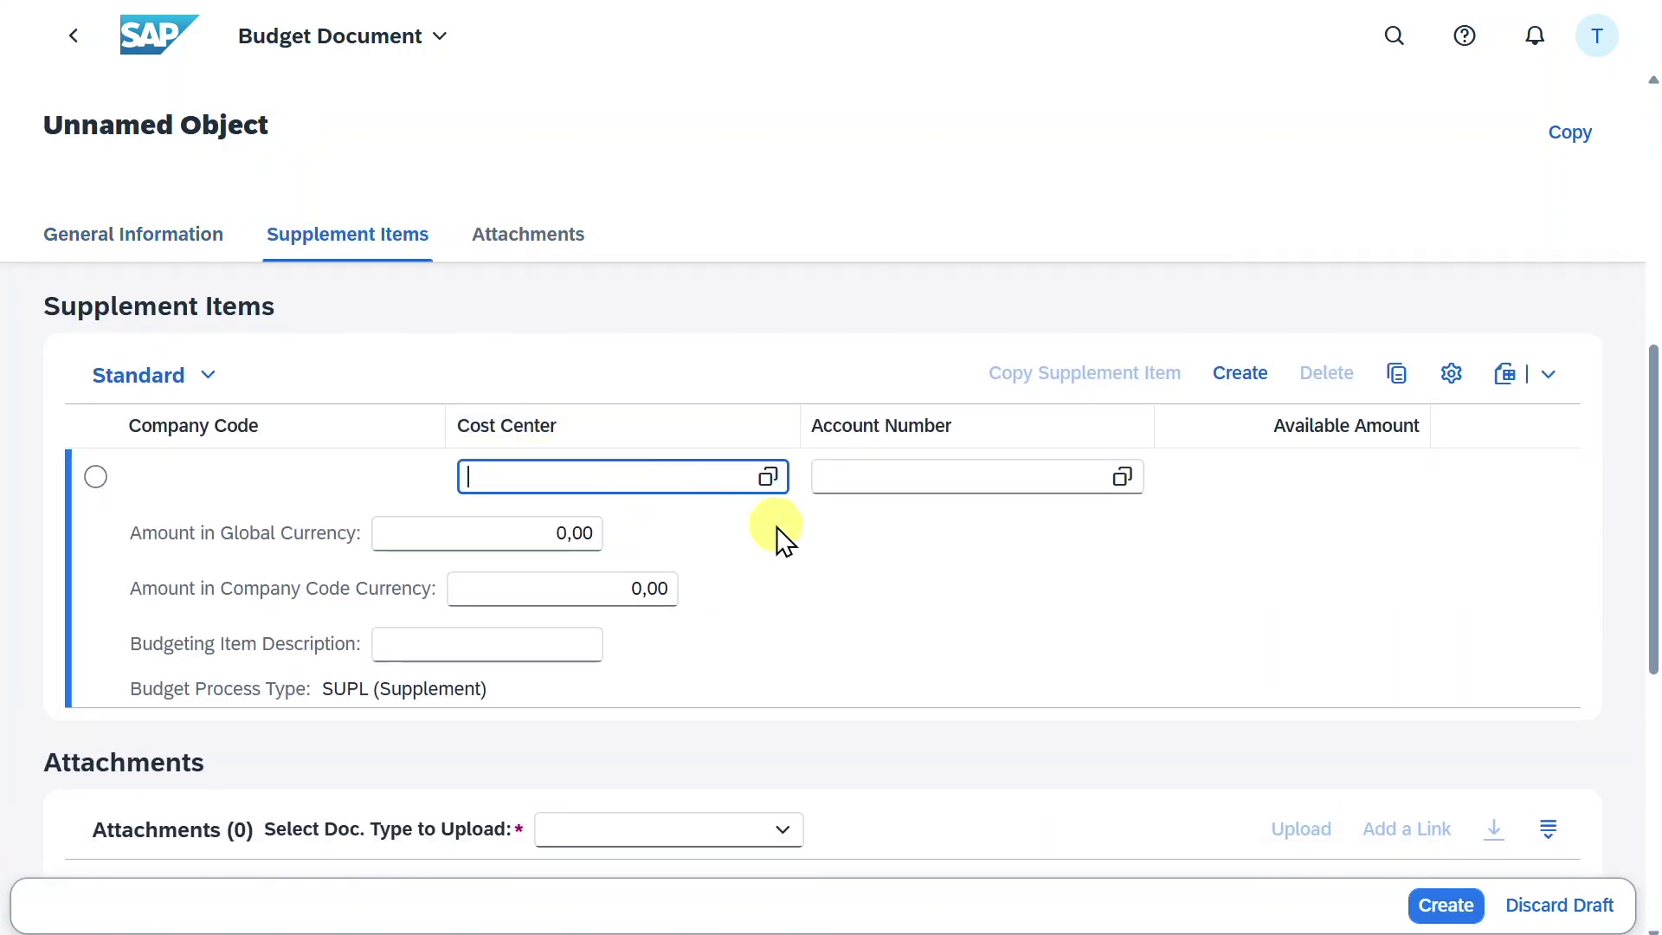
pyautogui.write('1010_TEST')
pyautogui.click(961, 475)
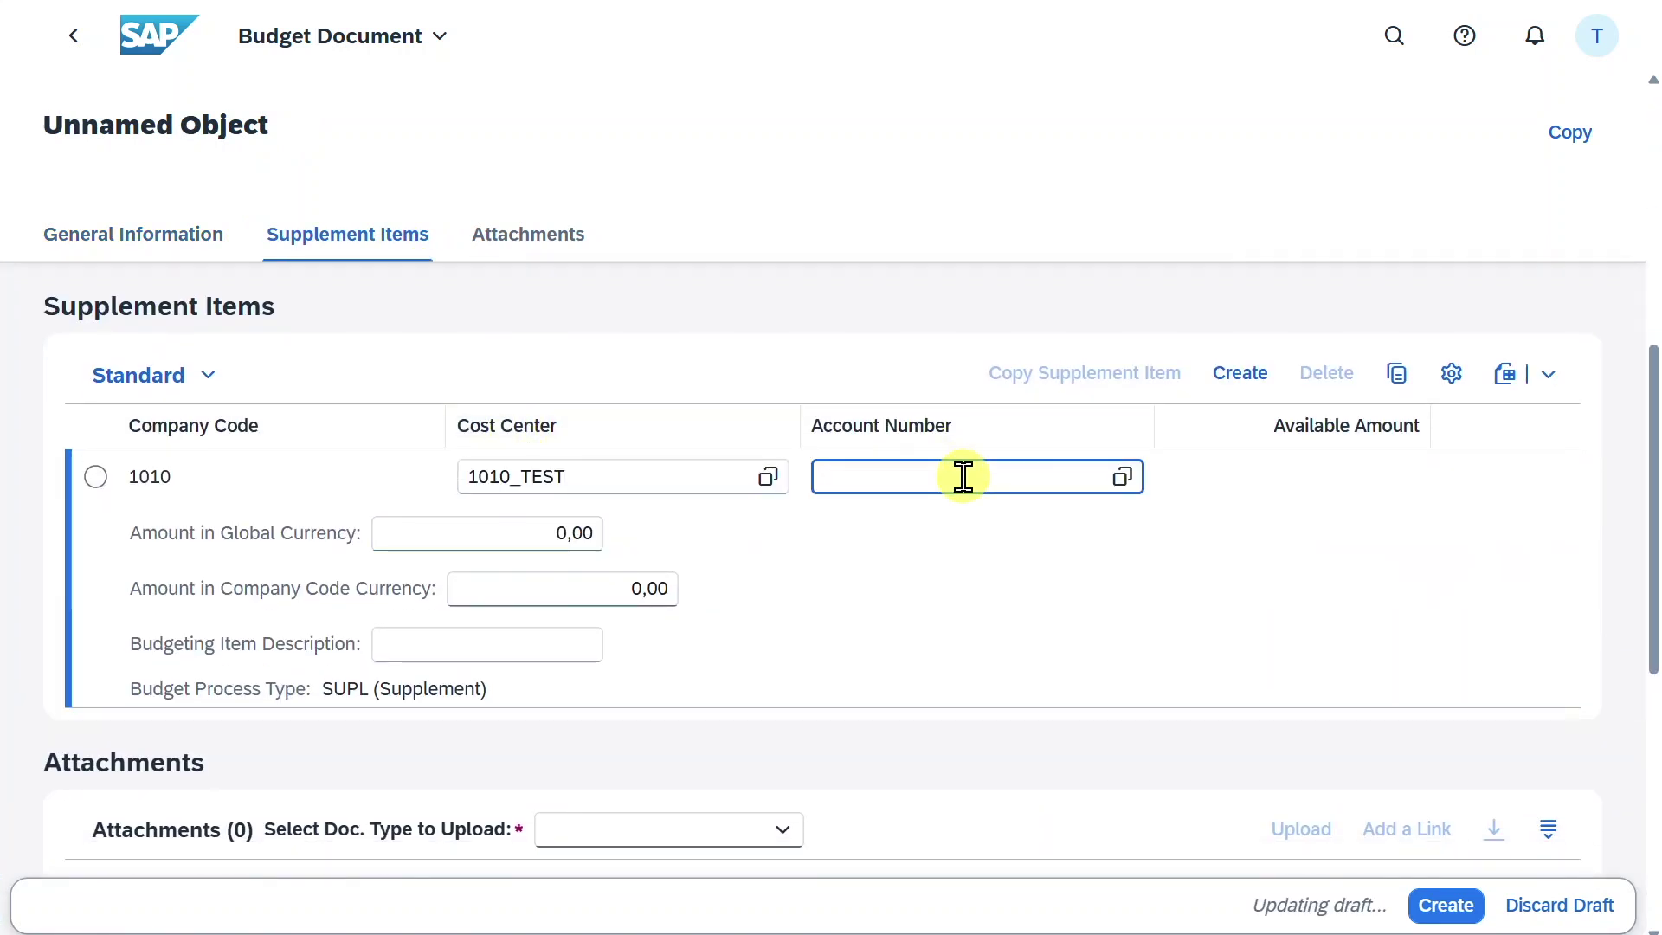
pyautogui.write('65301000')
pyautogui.click(542, 534)
pyautogui.click(594, 586)
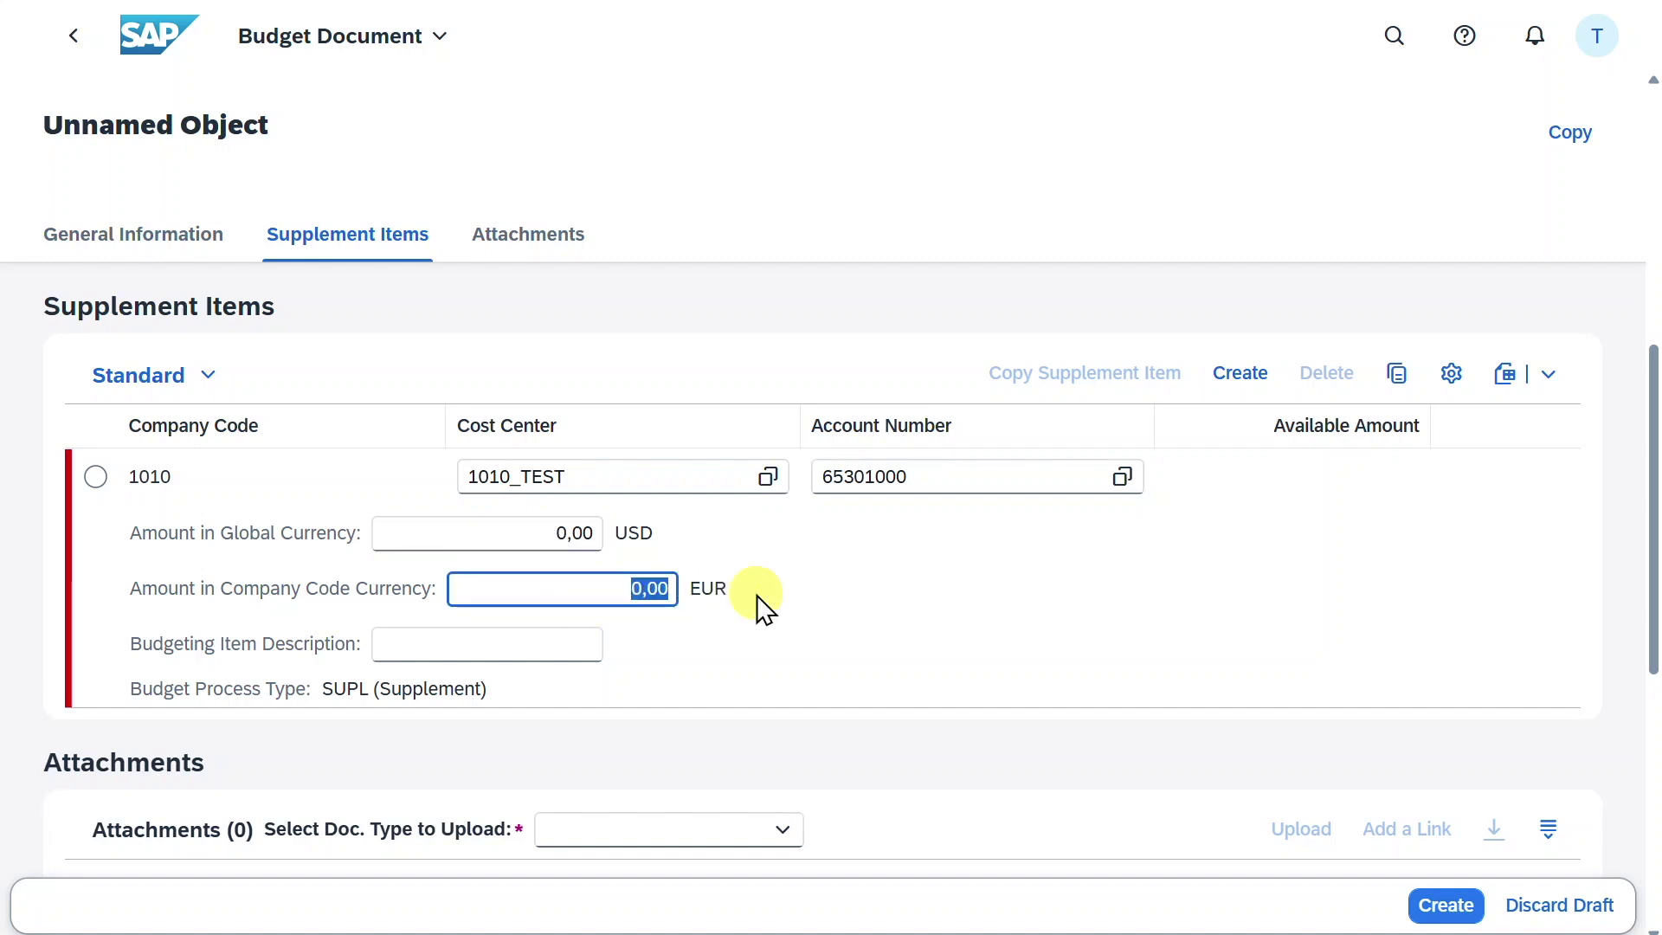
pyautogui.write('2000')
pyautogui.press('Return')
pyautogui.click(1446, 905)
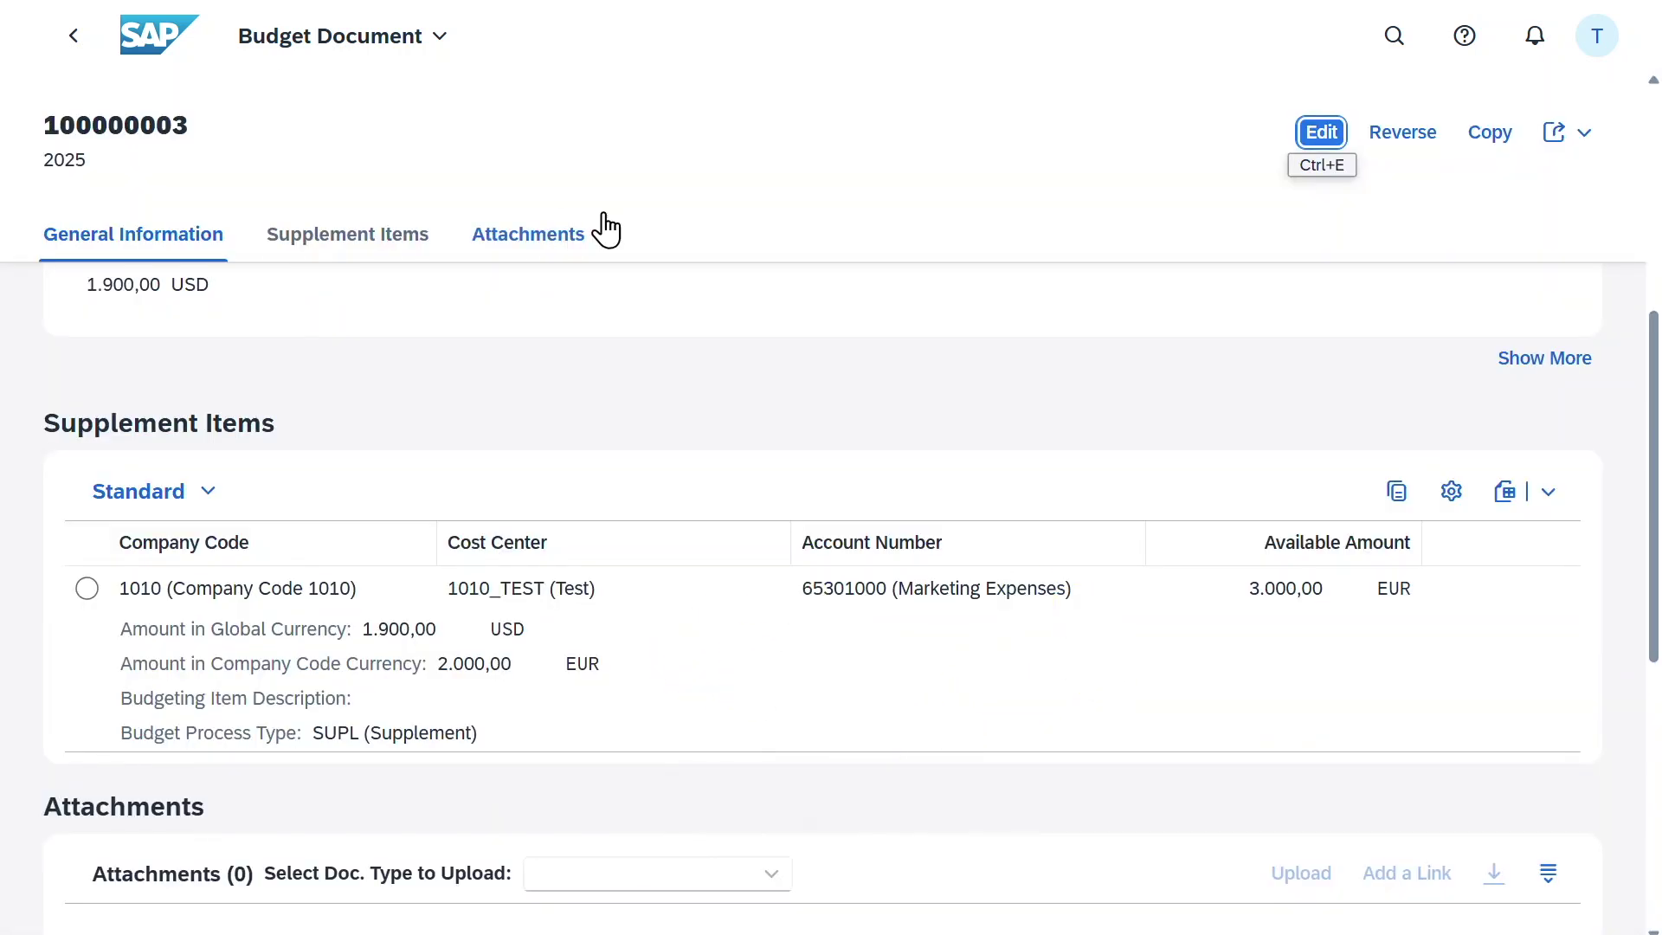
# - Switch to the Cost Center Budget Report, rerun it for 1010_TEST, and examine the budget, assigned value and available budget
pyautogui.click(1385, 37)
pyautogui.write('cost center bu')
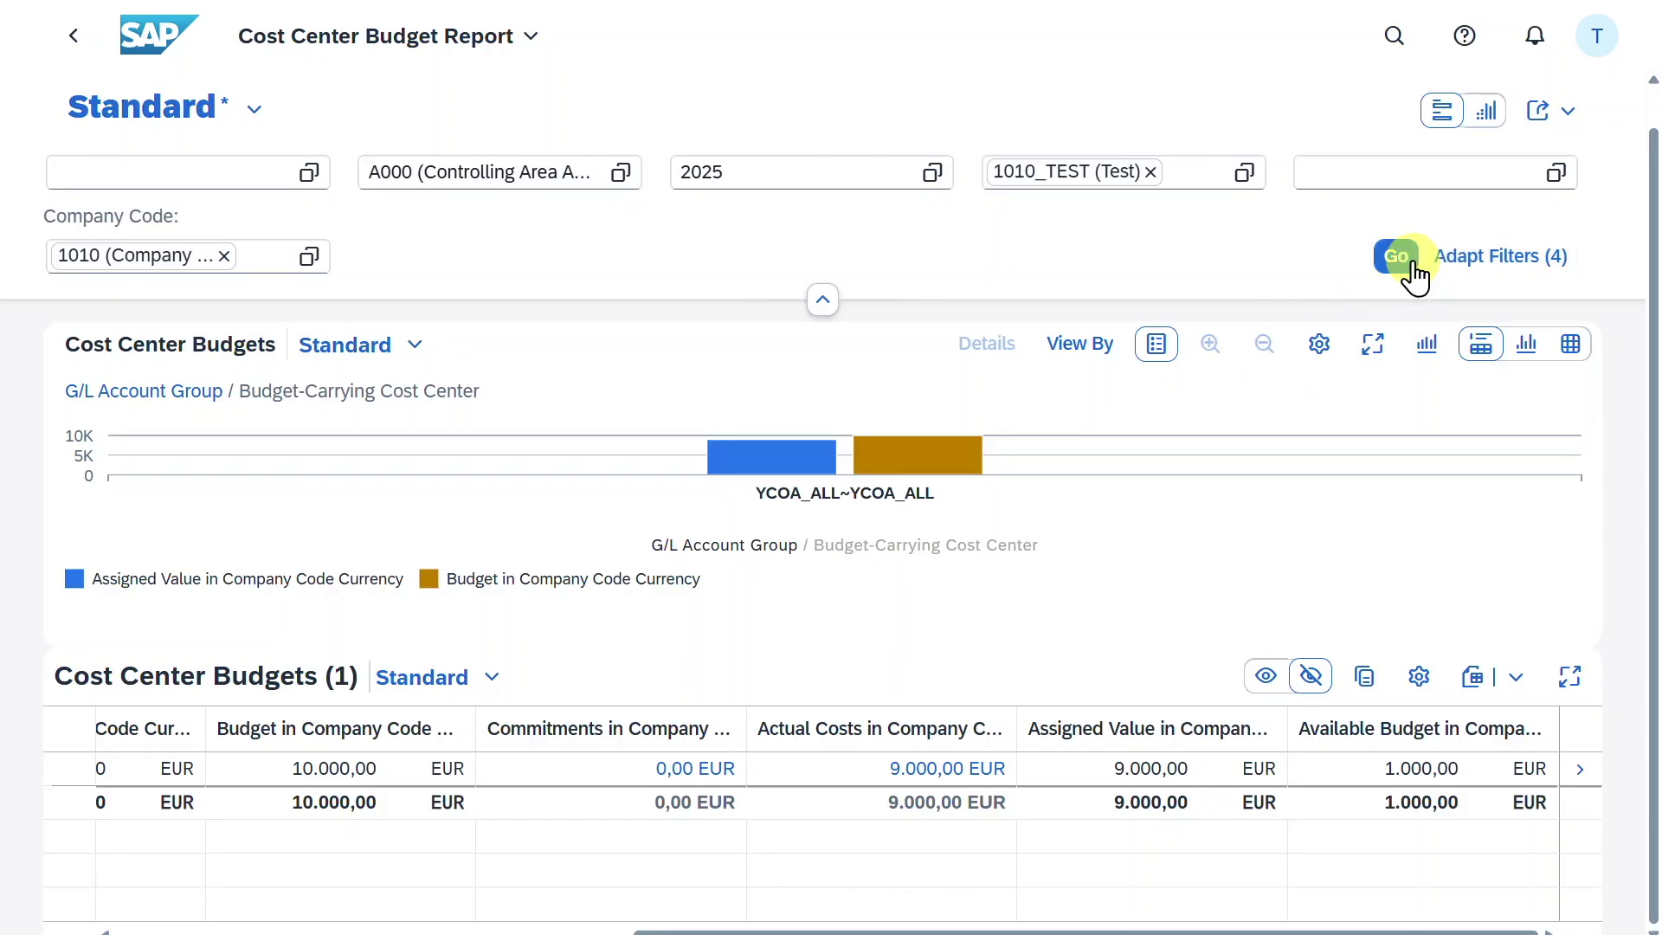
pyautogui.click(1399, 261)
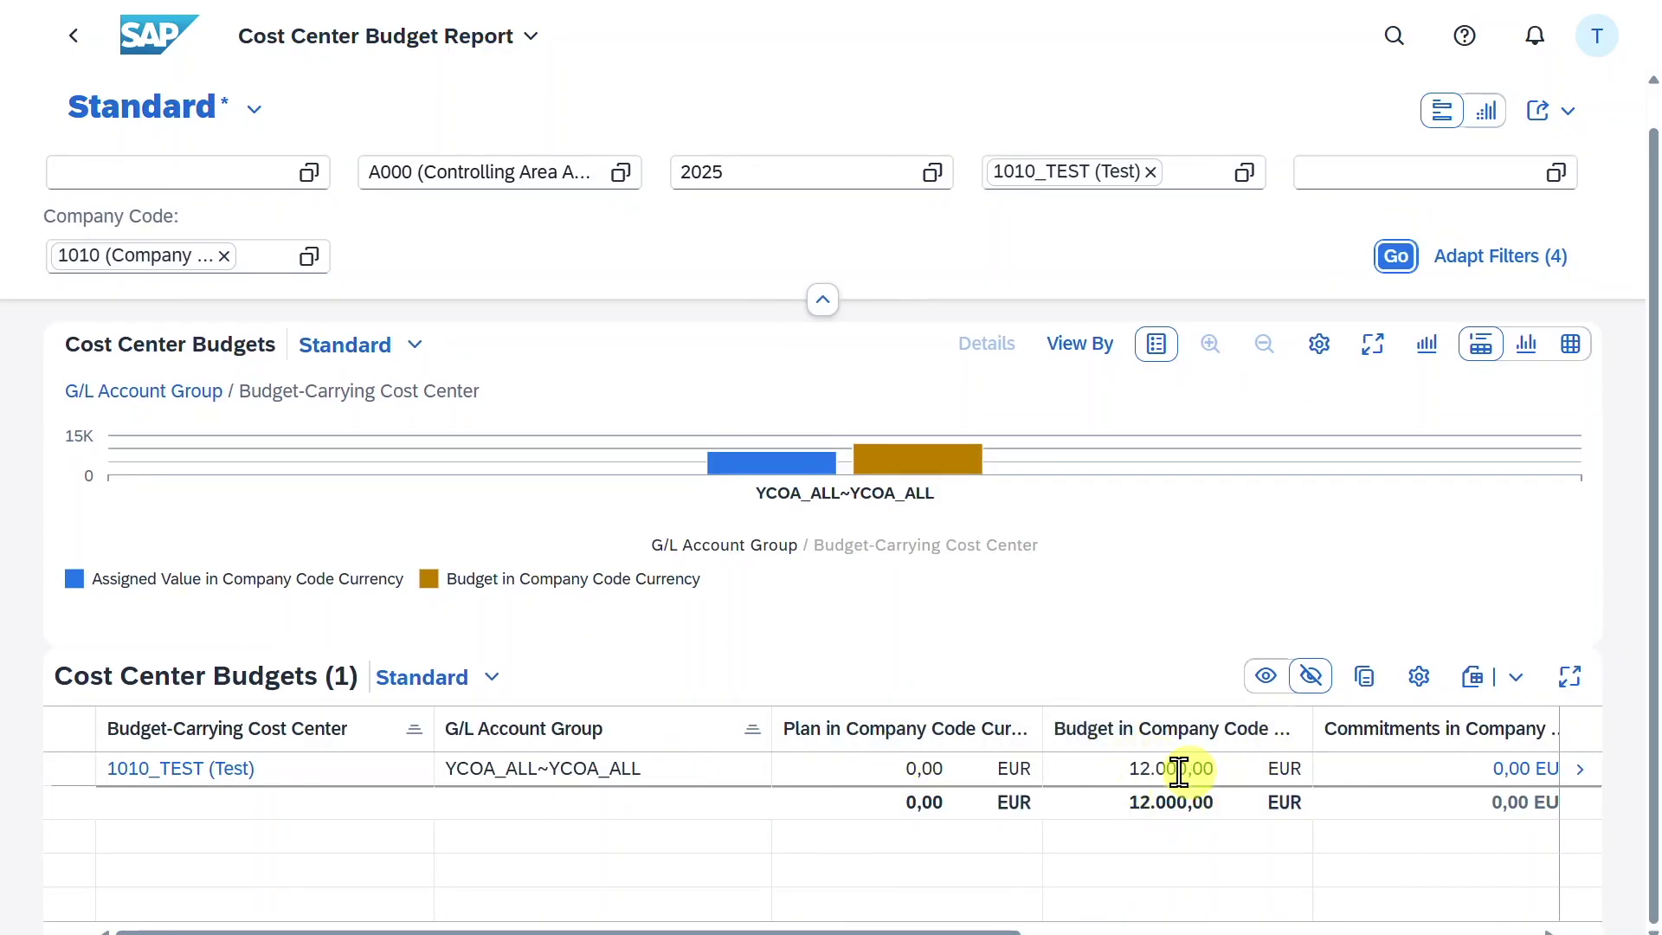
pyautogui.moveTo(953, 926); pyautogui.dragTo(1497, 924)
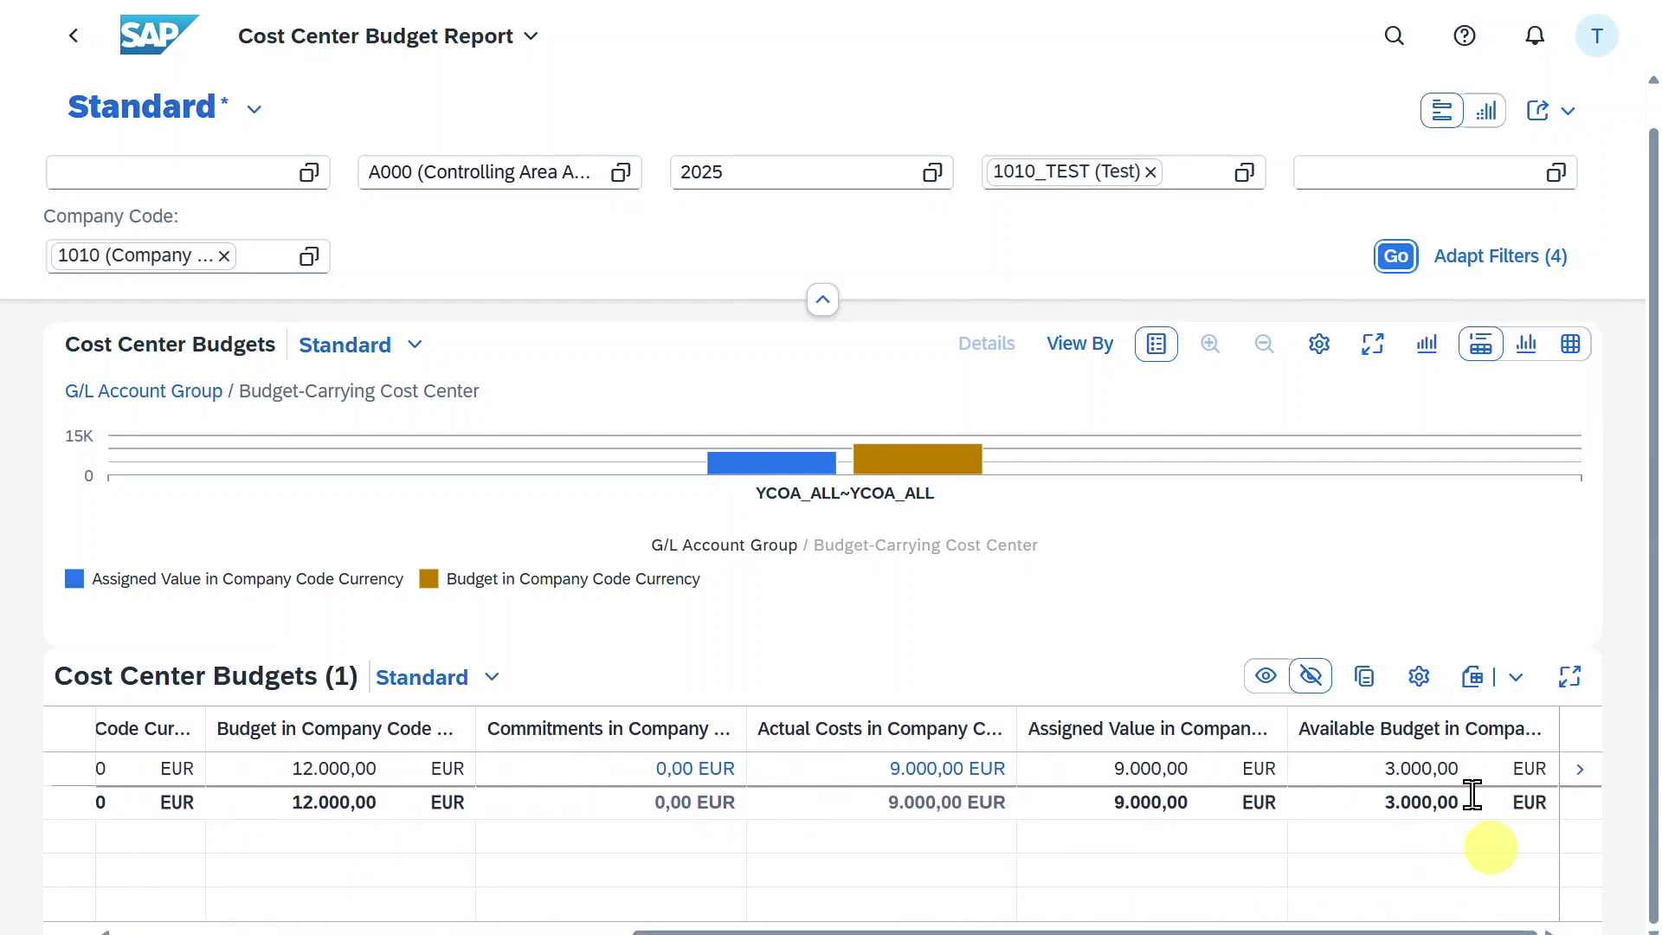